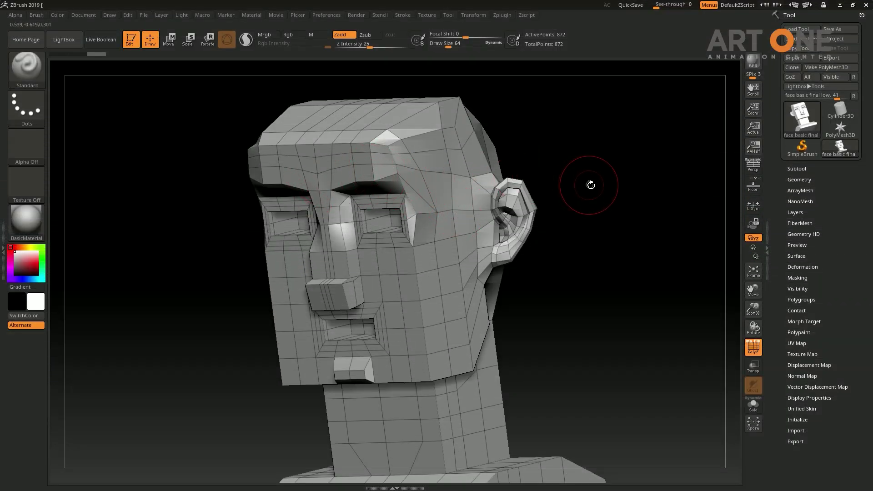
# Step: Orbit the head to a near-frontal view and expand Tool > Display Properties
pyautogui.moveTo(591, 185)
pyautogui.keyDown('shift'); pyautogui.mouseDown()
pyautogui.moveTo(623, 251)
pyautogui.moveTo(612, 261)
pyautogui.mouseUp(); pyautogui.keyUp('shift')
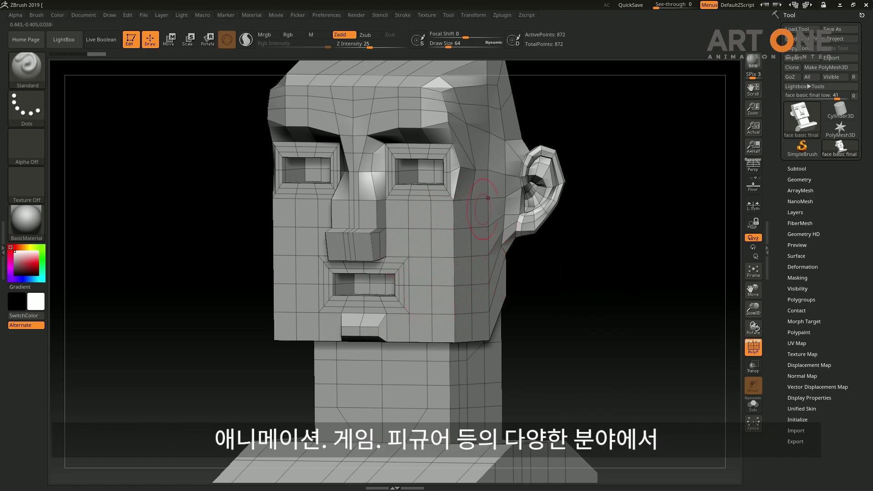
pyautogui.moveTo(592, 295); pyautogui.dragTo(587, 244)
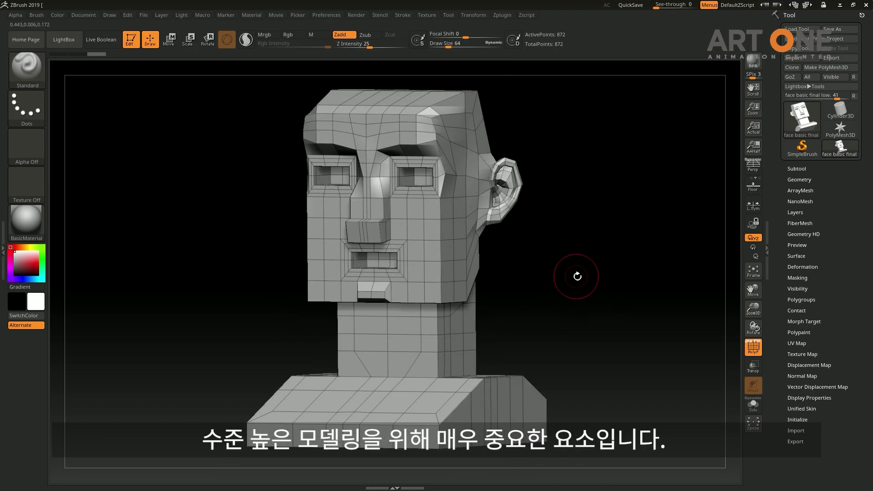
pyautogui.moveTo(577, 274)
pyautogui.mouseDown()
pyautogui.moveTo(613, 291)
pyautogui.moveTo(615, 248)
pyautogui.moveTo(672, 269)
pyautogui.mouseUp()
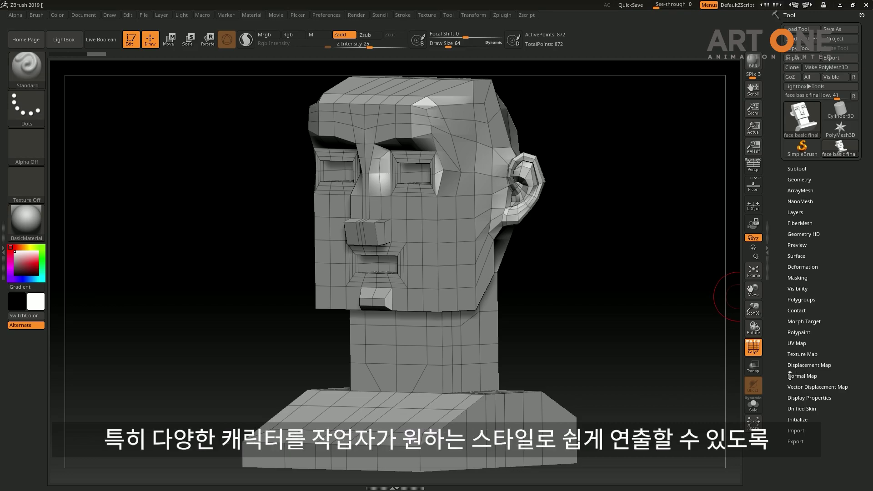
pyautogui.moveTo(836, 408); pyautogui.dragTo(836, 334)
pyautogui.click(803, 322)
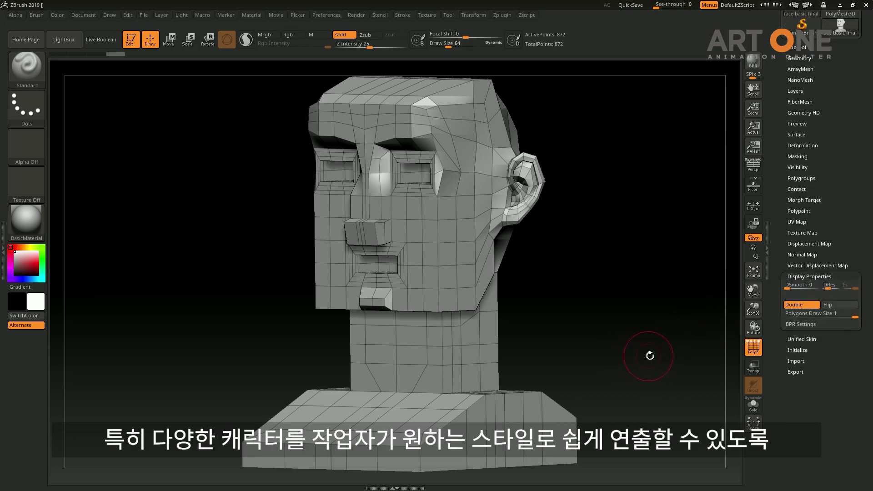
# Step: Rotate the head from a front view around to a side profile to inspect it
pyautogui.keyDown('shift'); pyautogui.moveTo(614, 304); pyautogui.dragTo(620, 327); pyautogui.keyUp('shift')
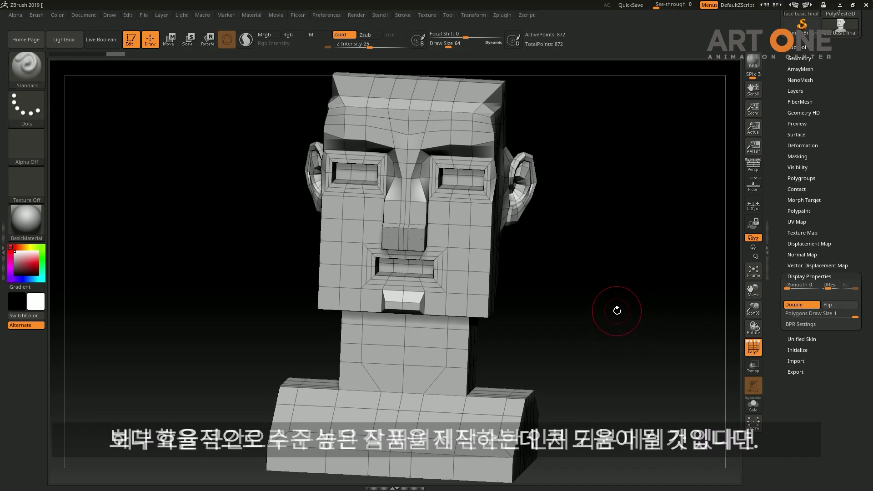
pyautogui.moveTo(632, 308); pyautogui.dragTo(637, 314)
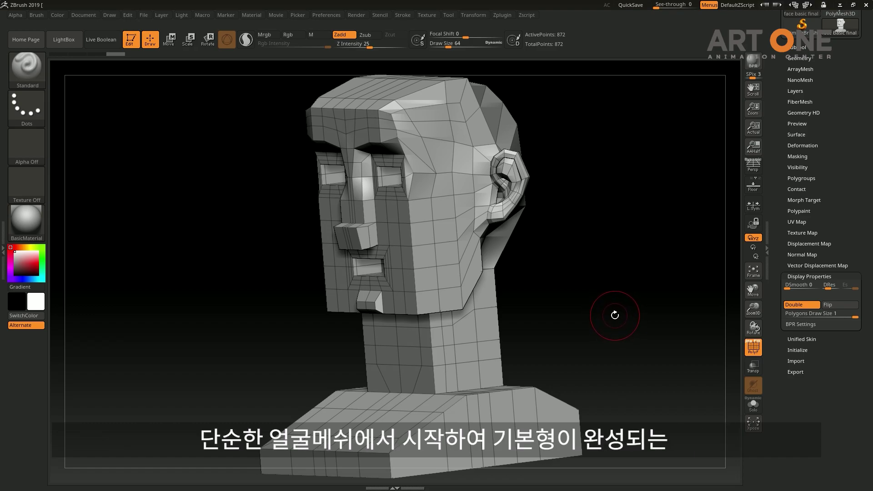
pyautogui.moveTo(625, 309)
pyautogui.mouseDown()
pyautogui.moveTo(658, 315)
pyautogui.moveTo(686, 341)
pyautogui.mouseUp()
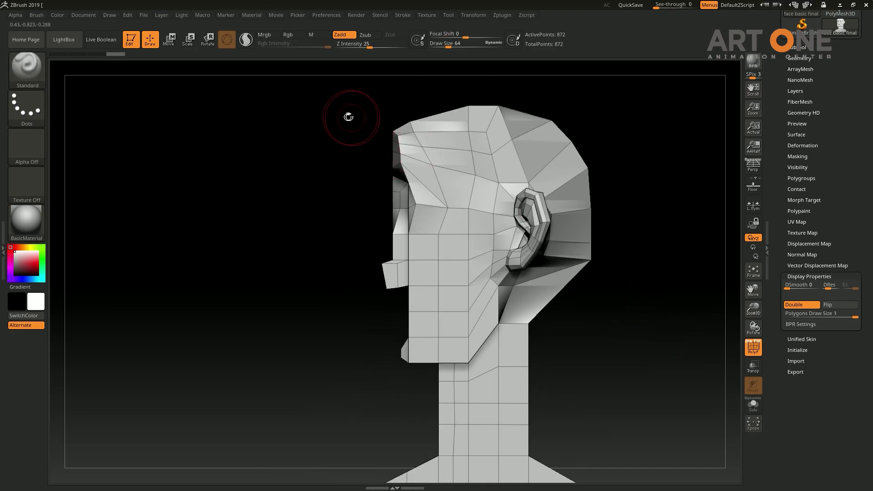
# Step: Hide the top of the cranium and group the remaining visible polygons into a new polygroup
pyautogui.moveTo(352, 82)
pyautogui.keyDown('ctrl'); pyautogui.keyDown('shift'); pyautogui.mouseDown()
pyautogui.moveTo(496, 181)
pyautogui.moveTo(503, 201)
pyautogui.mouseUp(); pyautogui.keyUp('shift'); pyautogui.keyUp('ctrl')
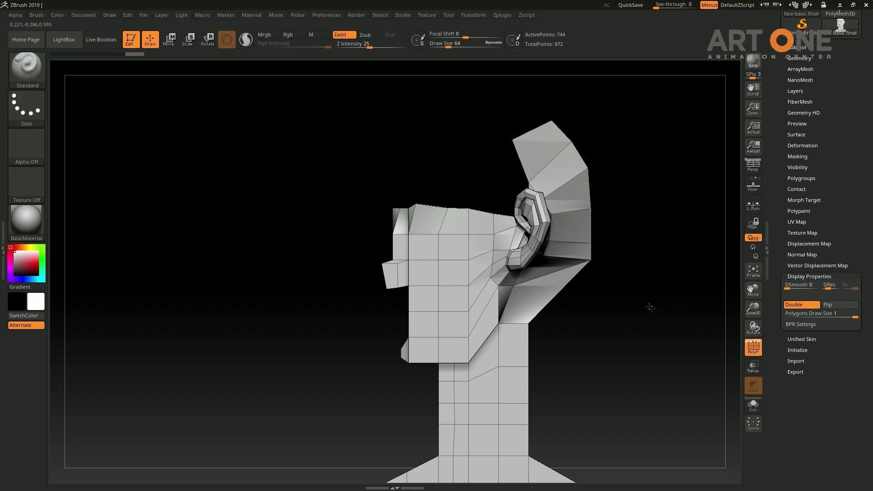
pyautogui.moveTo(623, 277)
pyautogui.mouseDown()
pyautogui.moveTo(649, 315)
pyautogui.moveTo(655, 288)
pyautogui.moveTo(676, 323)
pyautogui.moveTo(666, 265)
pyautogui.moveTo(341, 145)
pyautogui.moveTo(388, 272)
pyautogui.moveTo(412, 274)
pyautogui.mouseUp()
pyautogui.keyDown('ctrl'); pyautogui.keyDown('shift'); pyautogui.click(669, 306); pyautogui.keyUp('shift'); pyautogui.keyUp('ctrl')
pyautogui.moveTo(669, 305)
pyautogui.mouseDown()
pyautogui.moveTo(686, 296)
pyautogui.moveTo(673, 304)
pyautogui.mouseUp()
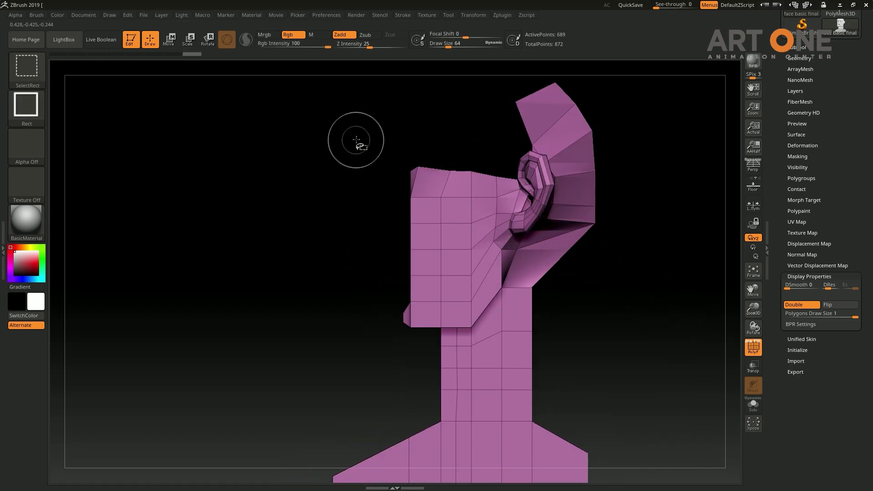
# Step: Hide the nose and ear-area polygons, dismissing an accidental save dialog
pyautogui.moveTo(361, 141)
pyautogui.keyDown('ctrl'); pyautogui.keyDown('alt'); pyautogui.keyDown('shift'); pyautogui.mouseDown()
pyautogui.moveTo(472, 219)
pyautogui.moveTo(476, 254)
pyautogui.mouseUp(); pyautogui.keyUp('shift'); pyautogui.keyUp('alt'); pyautogui.keyUp('ctrl')
pyautogui.moveTo(390, 242)
pyautogui.keyDown('ctrl'); pyautogui.keyDown('alt'); pyautogui.keyDown('shift'); pyautogui.mouseDown()
pyautogui.moveTo(444, 260)
pyautogui.moveTo(451, 271)
pyautogui.mouseUp(); pyautogui.keyUp('shift'); pyautogui.keyUp('alt'); pyautogui.keyUp('ctrl')
pyautogui.keyDown('ctrl'); pyautogui.keyDown('alt'); pyautogui.keyDown('shift'); pyautogui.moveTo(463, 158); pyautogui.dragTo(500, 231); pyautogui.keyUp('shift'); pyautogui.keyUp('alt'); pyautogui.keyUp('ctrl')
pyautogui.hotkey('ctrl', 's')
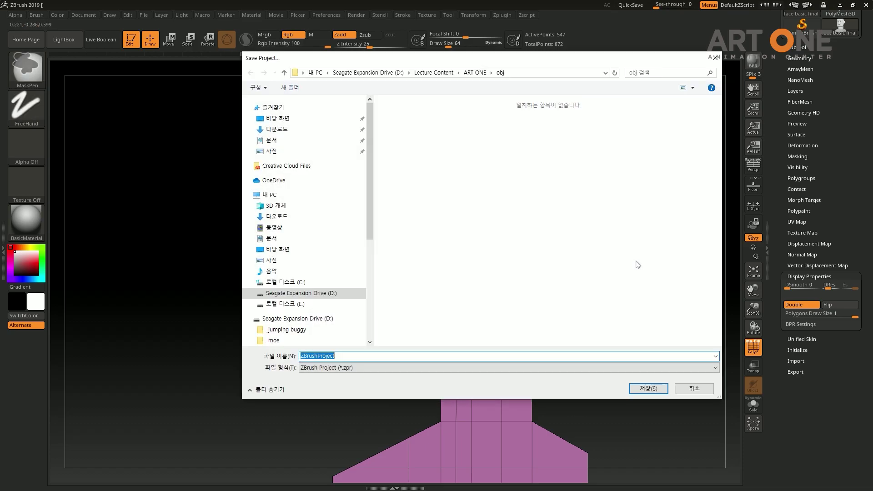
pyautogui.click(713, 58)
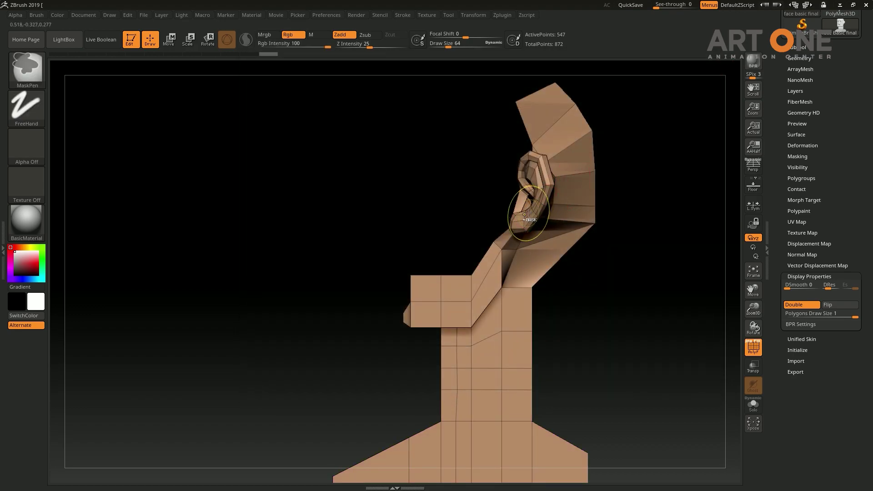
# Step: Hide the chin and under-jaw polygons, then check the base and side profile
pyautogui.keyDown('alt'); pyautogui.moveTo(631, 273); pyautogui.dragTo(562, 220); pyautogui.keyUp('alt')
pyautogui.keyDown('ctrl'); pyautogui.keyDown('alt'); pyautogui.keyDown('shift'); pyautogui.moveTo(360, 190); pyautogui.dragTo(443, 257); pyautogui.keyUp('shift'); pyautogui.keyUp('alt'); pyautogui.keyUp('ctrl')
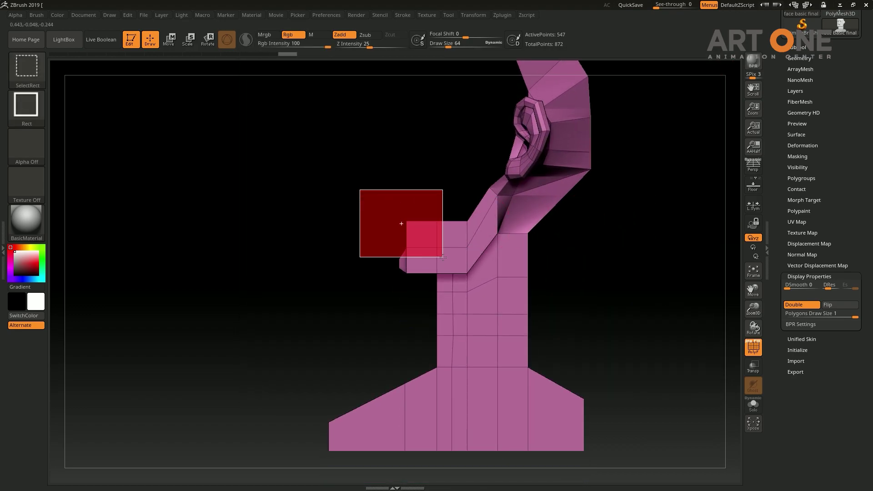
pyautogui.moveTo(323, 195)
pyautogui.keyDown('ctrl'); pyautogui.keyDown('alt'); pyautogui.keyDown('shift'); pyautogui.mouseDown()
pyautogui.moveTo(431, 296)
pyautogui.moveTo(500, 206)
pyautogui.mouseUp(); pyautogui.keyUp('shift'); pyautogui.keyUp('alt'); pyautogui.keyUp('ctrl')
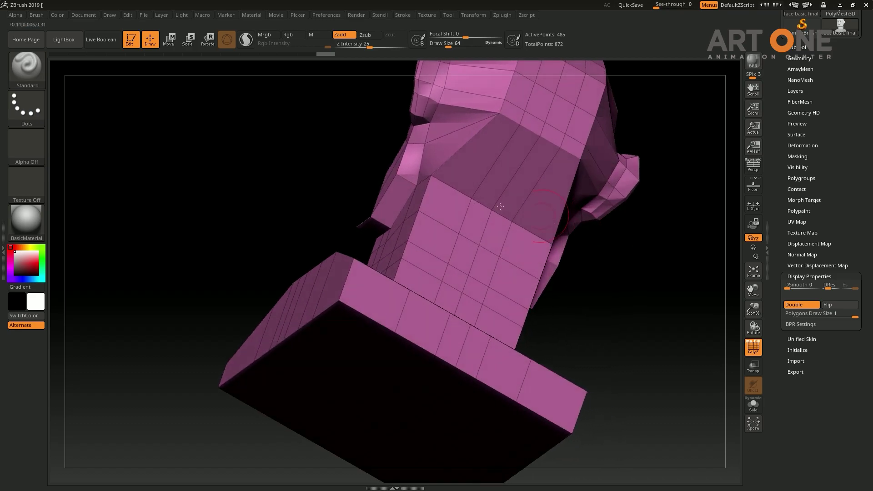
pyautogui.hotkey('ctrl', 'shift')
pyautogui.keyDown('ctrl'); pyautogui.keyDown('alt'); pyautogui.keyDown('shift'); pyautogui.moveTo(407, 147); pyautogui.dragTo(414, 145); pyautogui.keyUp('shift'); pyautogui.keyUp('alt'); pyautogui.keyUp('ctrl')
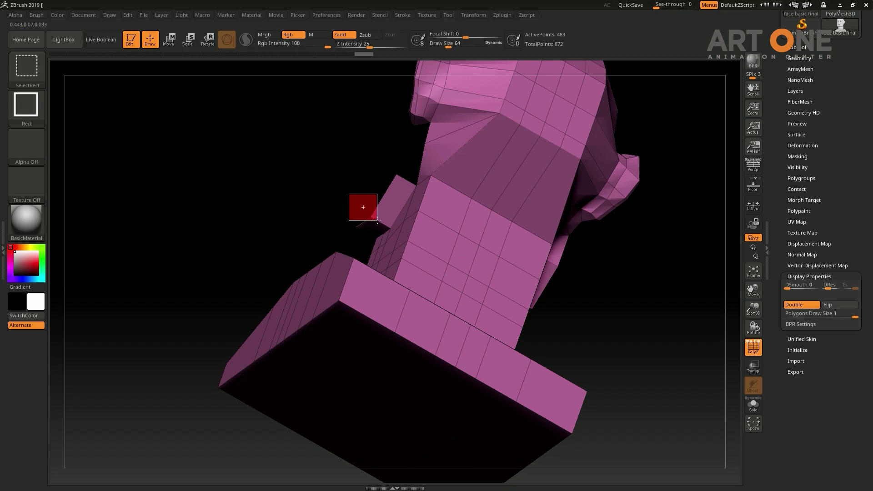
pyautogui.keyDown('ctrl'); pyautogui.keyDown('alt'); pyautogui.keyDown('shift'); pyautogui.moveTo(378, 220); pyautogui.dragTo(377, 222); pyautogui.keyUp('shift'); pyautogui.keyUp('alt'); pyautogui.keyUp('ctrl')
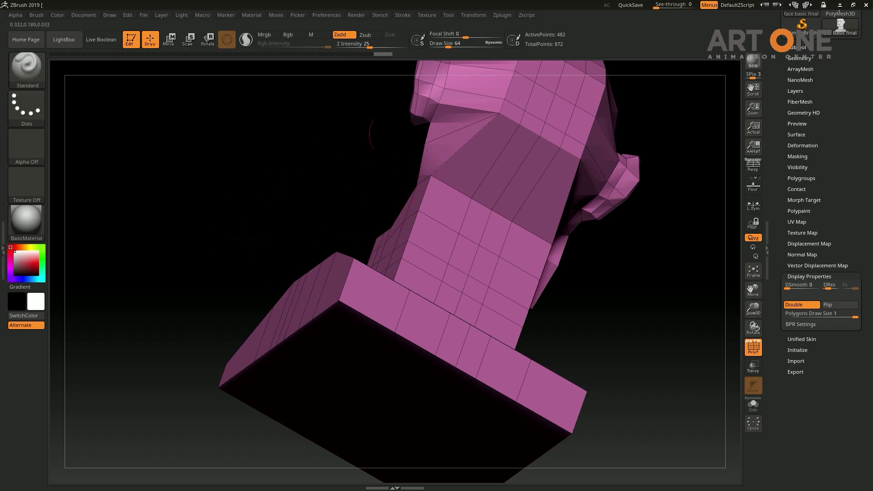
pyautogui.moveTo(633, 264); pyautogui.dragTo(529, 284)
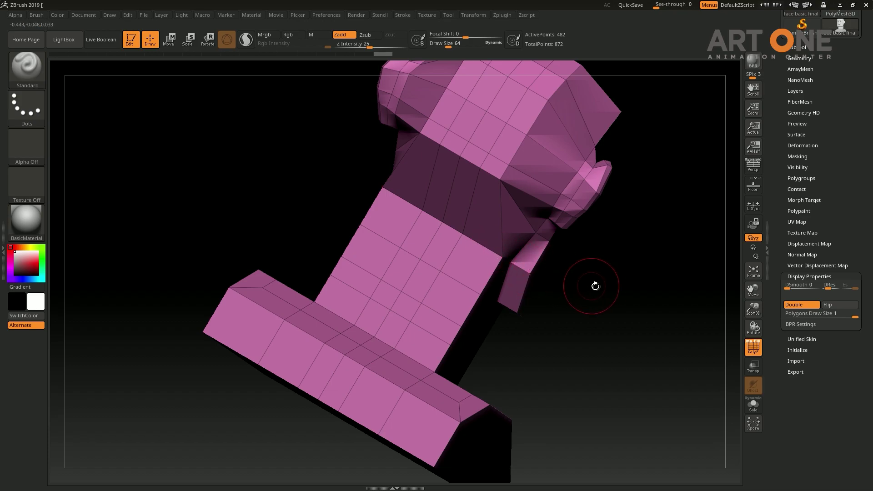
pyautogui.moveTo(595, 286); pyautogui.dragTo(602, 251)
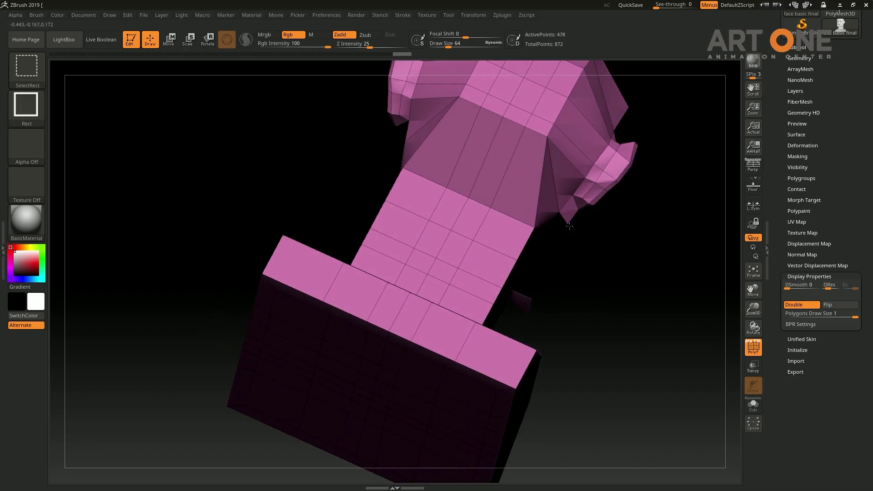
pyautogui.moveTo(569, 226)
pyautogui.keyDown('shift'); pyautogui.mouseDown()
pyautogui.moveTo(718, 238)
pyautogui.moveTo(623, 247)
pyautogui.mouseUp(); pyautogui.keyUp('shift')
# Step: Show all polygons, then hide the front face and shoulder-base box polygons
pyautogui.keyDown('ctrl'); pyautogui.keyDown('shift'); pyautogui.click(635, 291); pyautogui.keyUp('shift'); pyautogui.keyUp('ctrl')
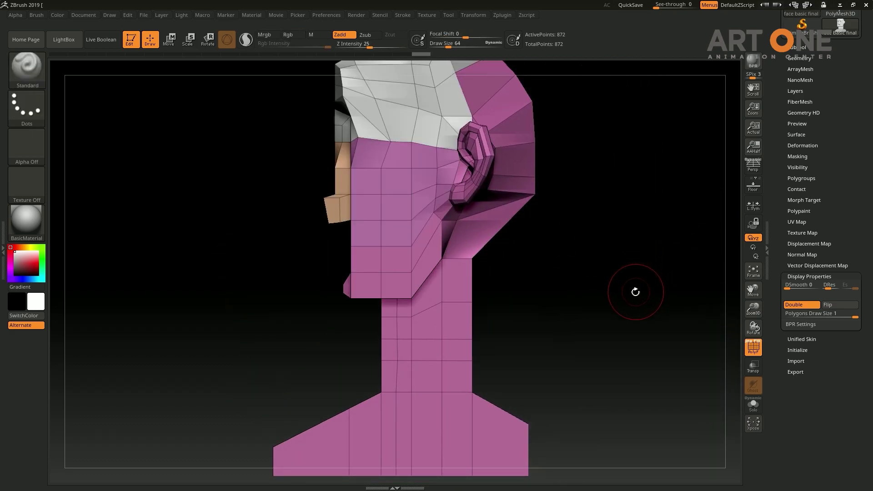
pyautogui.keyDown('alt'); pyautogui.moveTo(635, 292); pyautogui.dragTo(646, 246); pyautogui.keyUp('alt')
pyautogui.keyDown('ctrl'); pyautogui.keyDown('alt'); pyautogui.keyDown('shift'); pyautogui.moveTo(467, 229); pyautogui.dragTo(327, 63); pyautogui.keyUp('shift'); pyautogui.keyUp('alt'); pyautogui.keyUp('ctrl')
pyautogui.moveTo(642, 237)
pyautogui.keyDown('alt'); pyautogui.mouseDown()
pyautogui.moveTo(386, 181)
pyautogui.moveTo(463, 236)
pyautogui.mouseUp(); pyautogui.keyUp('alt')
pyautogui.moveTo(328, 191)
pyautogui.keyDown('ctrl'); pyautogui.keyDown('alt'); pyautogui.keyDown('shift'); pyautogui.mouseDown()
pyautogui.moveTo(419, 277)
pyautogui.moveTo(470, 162)
pyautogui.moveTo(498, 188)
pyautogui.mouseUp(); pyautogui.keyUp('shift'); pyautogui.keyUp('alt'); pyautogui.keyUp('ctrl')
pyautogui.keyDown('ctrl'); pyautogui.keyDown('alt'); pyautogui.keyDown('shift'); pyautogui.moveTo(458, 261); pyautogui.dragTo(458, 261); pyautogui.keyUp('shift'); pyautogui.keyUp('alt'); pyautogui.keyUp('ctrl')
pyautogui.moveTo(437, 250); pyautogui.dragTo(606, 243)
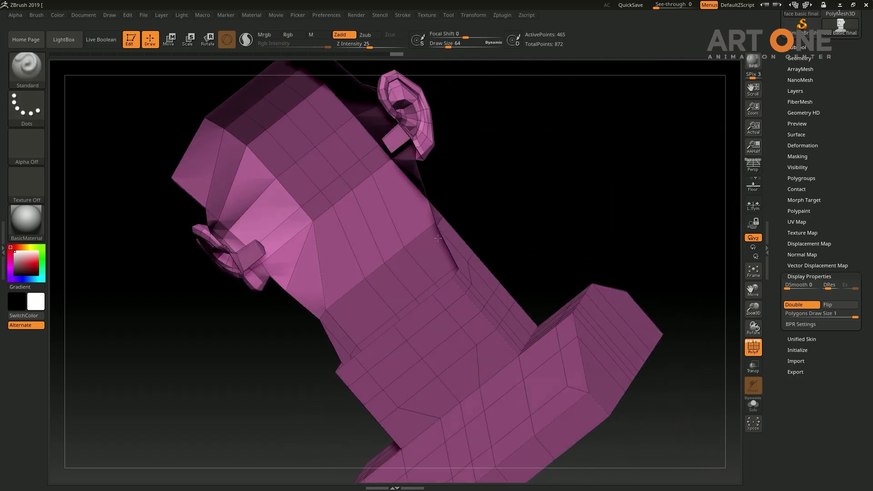
pyautogui.moveTo(634, 219)
pyautogui.mouseDown()
pyautogui.moveTo(405, 218)
pyautogui.moveTo(662, 243)
pyautogui.moveTo(626, 156)
pyautogui.mouseUp()
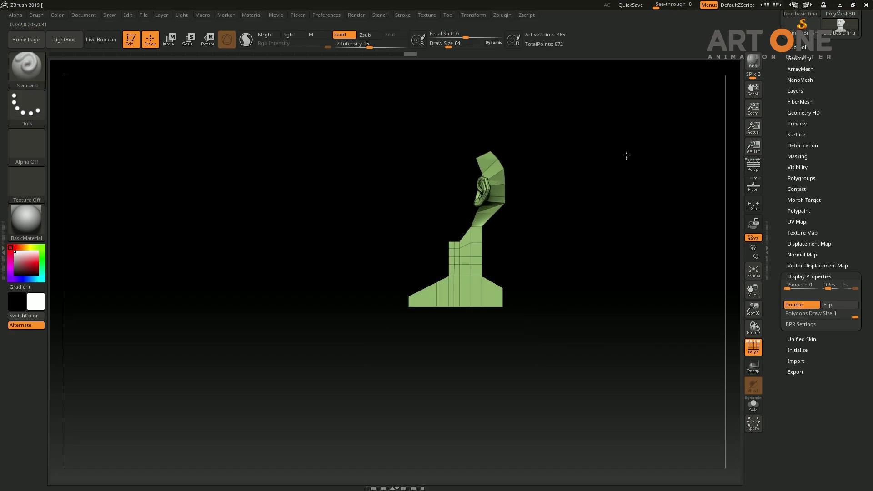
# Step: Group the back of head and neck as a green polygroup and toggle group visibility
pyautogui.moveTo(357, 116)
pyautogui.keyDown('ctrl'); pyautogui.keyDown('alt'); pyautogui.keyDown('shift'); pyautogui.mouseDown()
pyautogui.moveTo(628, 184)
pyautogui.moveTo(586, 278)
pyautogui.moveTo(585, 254)
pyautogui.mouseUp(); pyautogui.keyUp('shift'); pyautogui.keyUp('alt'); pyautogui.keyUp('ctrl')
pyautogui.hotkey('ctrl', 'w')
pyautogui.keyDown('ctrl'); pyautogui.keyDown('shift'); pyautogui.click(599, 263); pyautogui.keyUp('shift'); pyautogui.keyUp('ctrl')
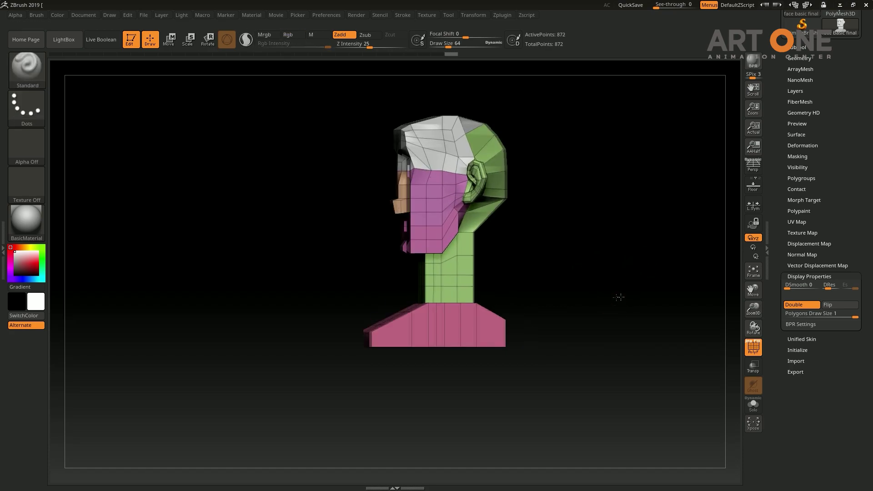
pyautogui.keyDown('ctrl'); pyautogui.keyDown('shift'); pyautogui.click(437, 138); pyautogui.keyUp('shift'); pyautogui.keyUp('ctrl')
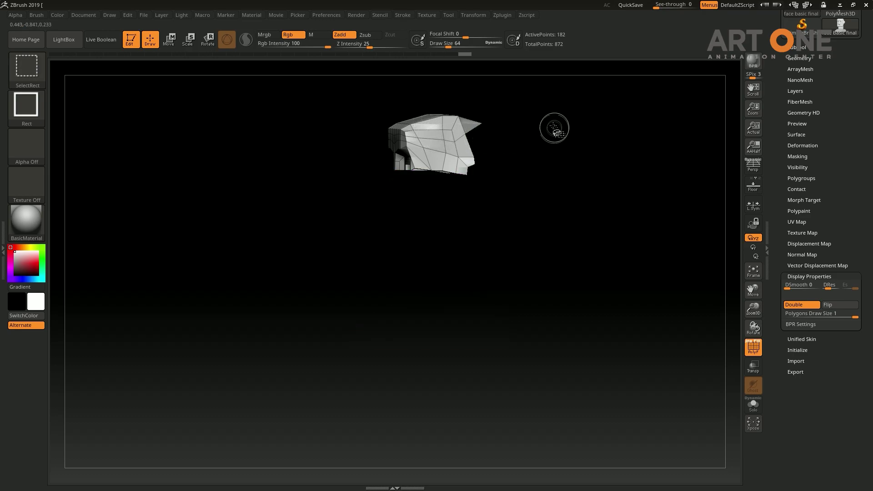
pyautogui.keyDown('ctrl'); pyautogui.keyDown('shift'); pyautogui.moveTo(554, 127); pyautogui.dragTo(591, 182); pyautogui.keyUp('shift'); pyautogui.keyUp('ctrl')
pyautogui.keyDown('ctrl'); pyautogui.keyDown('shift'); pyautogui.click(432, 204); pyautogui.keyUp('shift'); pyautogui.keyUp('ctrl')
pyautogui.moveTo(570, 141)
pyautogui.keyDown('ctrl'); pyautogui.keyDown('shift'); pyautogui.mouseDown()
pyautogui.moveTo(638, 242)
pyautogui.moveTo(631, 253)
pyautogui.moveTo(639, 247)
pyautogui.moveTo(616, 233)
pyautogui.moveTo(663, 277)
pyautogui.moveTo(643, 260)
pyautogui.moveTo(618, 296)
pyautogui.moveTo(590, 296)
pyautogui.moveTo(643, 275)
pyautogui.moveTo(646, 196)
pyautogui.moveTo(485, 150)
pyautogui.moveTo(582, 281)
pyautogui.moveTo(477, 232)
pyautogui.moveTo(507, 253)
pyautogui.mouseUp(); pyautogui.keyUp('shift'); pyautogui.keyUp('ctrl')
pyautogui.keyDown('ctrl'); pyautogui.keyDown('shift'); pyautogui.click(623, 233); pyautogui.keyUp('shift'); pyautogui.keyUp('ctrl')
pyautogui.keyDown('ctrl'); pyautogui.keyDown('shift'); pyautogui.click(616, 233); pyautogui.keyUp('shift'); pyautogui.keyUp('ctrl')
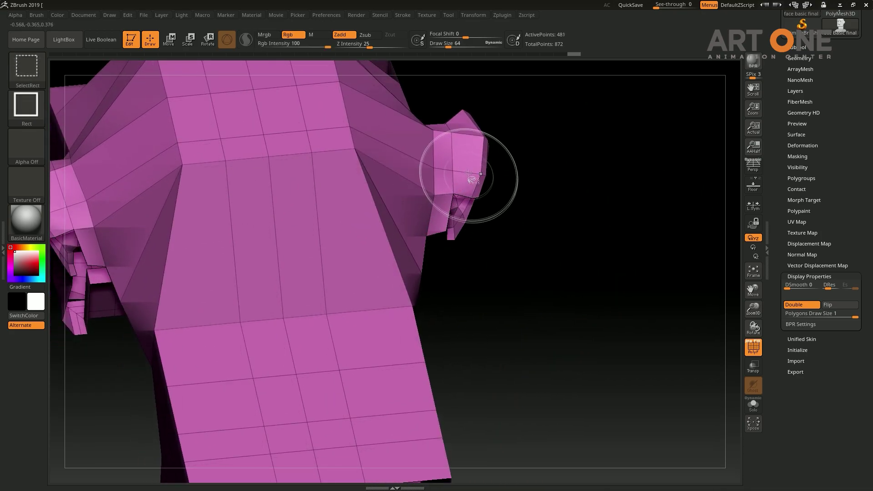
# Step: Hide more face polygons around the ear and cheek, leaving part of the pink face visible
pyautogui.keyDown('ctrl'); pyautogui.keyDown('alt'); pyautogui.keyDown('shift'); pyautogui.moveTo(532, 202); pyautogui.dragTo(487, 106); pyautogui.keyUp('shift'); pyautogui.keyUp('alt'); pyautogui.keyUp('ctrl')
pyautogui.moveTo(536, 152)
pyautogui.mouseDown()
pyautogui.moveTo(596, 241)
pyautogui.moveTo(482, 165)
pyautogui.mouseUp()
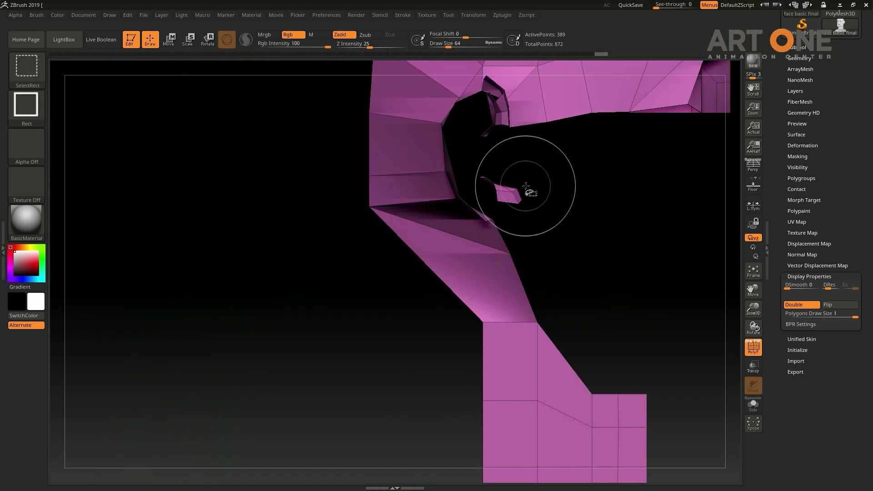
pyautogui.moveTo(523, 196)
pyautogui.mouseDown()
pyautogui.moveTo(346, 209)
pyautogui.moveTo(362, 259)
pyautogui.moveTo(417, 201)
pyautogui.mouseUp()
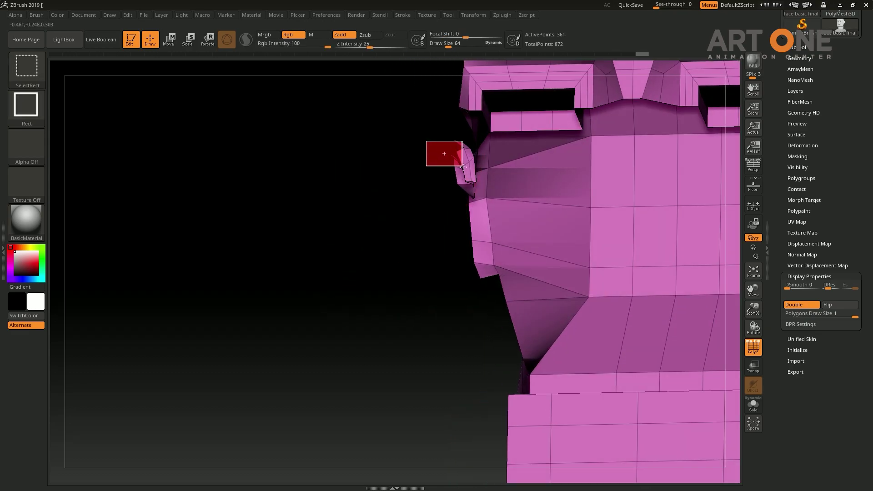
pyautogui.moveTo(445, 153); pyautogui.dragTo(444, 154)
pyautogui.moveTo(428, 190); pyautogui.dragTo(419, 190)
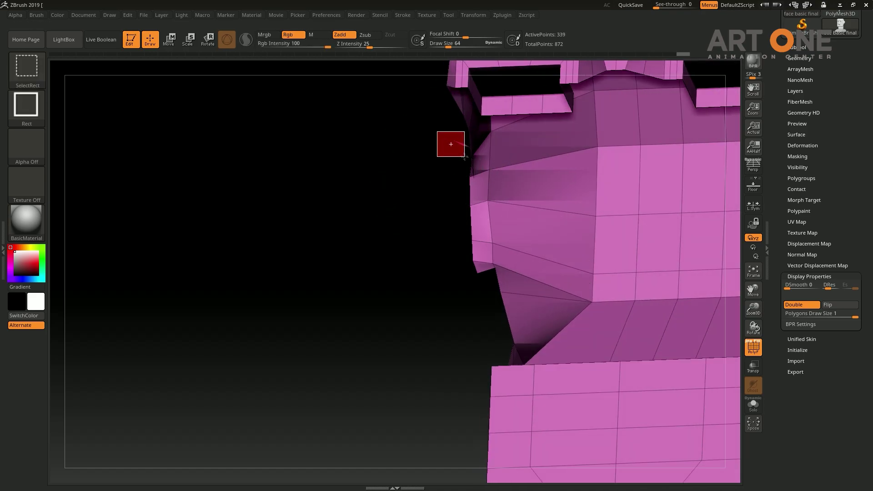
pyautogui.moveTo(464, 157); pyautogui.dragTo(464, 157)
pyautogui.moveTo(409, 209)
pyautogui.mouseDown()
pyautogui.moveTo(481, 211)
pyautogui.moveTo(500, 168)
pyautogui.mouseUp()
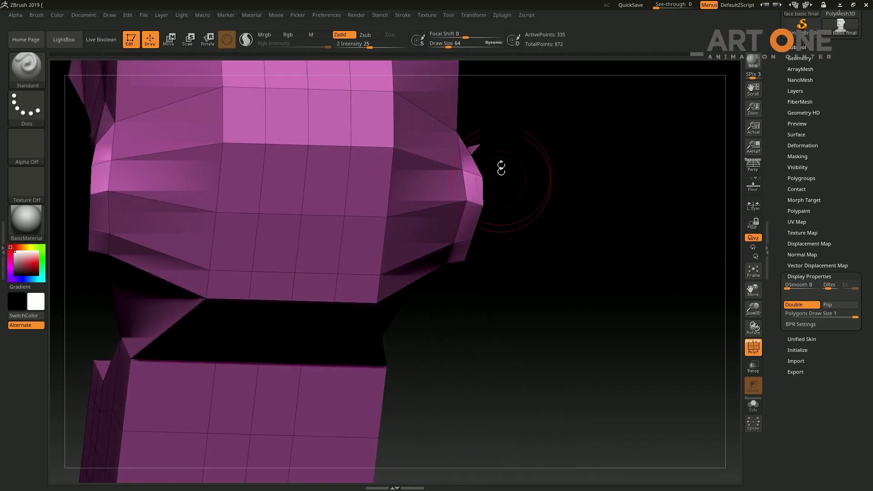
# Step: Reveal the full mesh, frame it in side profile, and step through subdivision levels
pyautogui.keyDown('ctrl'); pyautogui.keyDown('shift'); pyautogui.moveTo(475, 132); pyautogui.dragTo(490, 143); pyautogui.keyUp('shift'); pyautogui.keyUp('ctrl')
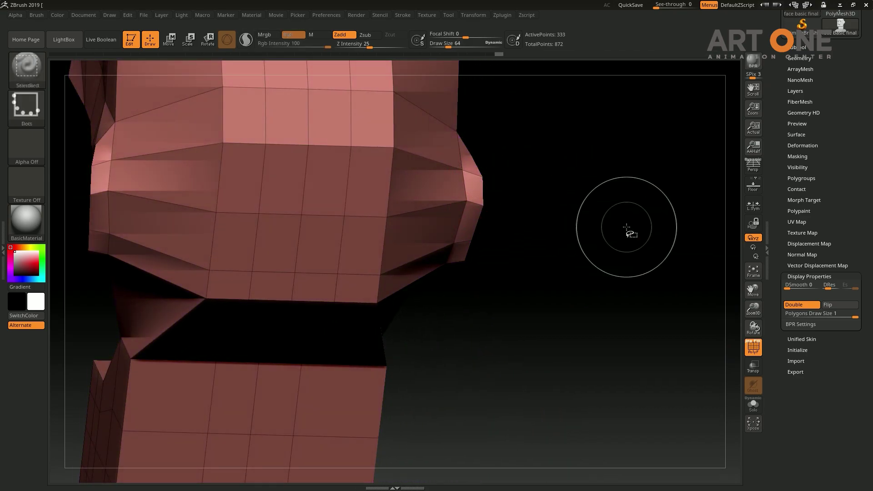
pyautogui.keyDown('ctrl'); pyautogui.keyDown('shift'); pyautogui.click(626, 227); pyautogui.keyUp('shift'); pyautogui.keyUp('ctrl')
pyautogui.press('f')
pyautogui.moveTo(641, 255)
pyautogui.keyDown('shift'); pyautogui.mouseDown()
pyautogui.moveTo(668, 307)
pyautogui.moveTo(655, 275)
pyautogui.mouseUp(); pyautogui.keyUp('shift')
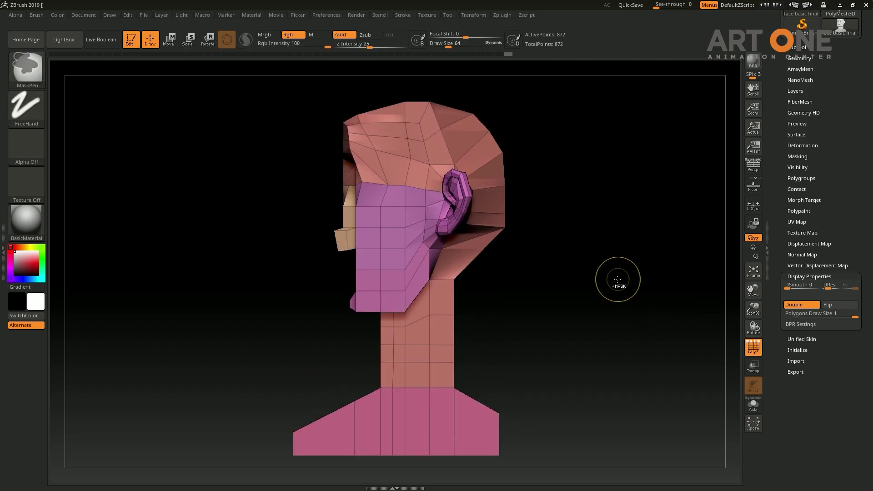
pyautogui.hotkey('ctrl', 'd')
pyautogui.hotkey('ctrl', 'd')
pyautogui.hotkey('ctrl', 'd')
pyautogui.moveTo(609, 290); pyautogui.dragTo(633, 280)
pyautogui.hotkey('shift', 'd')
pyautogui.hotkey('shift', 'd')
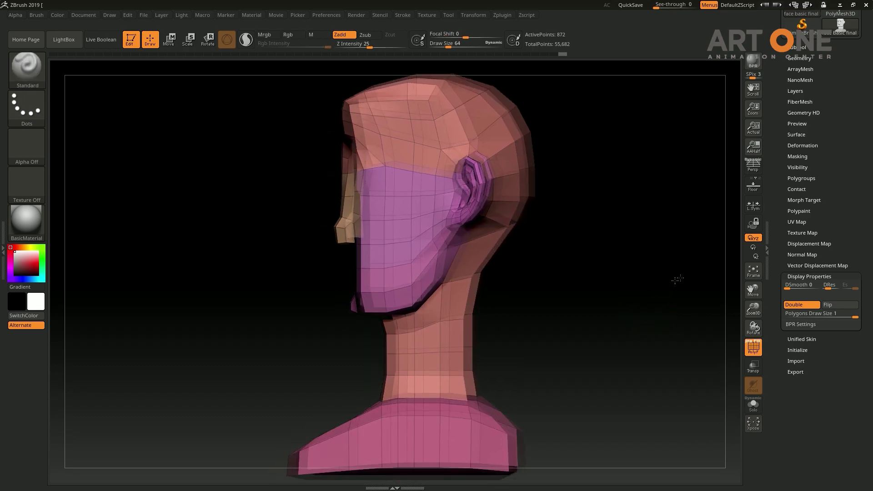
pyautogui.press('d')
pyautogui.press('d')
pyautogui.keyDown('alt'); pyautogui.moveTo(610, 306); pyautogui.dragTo(600, 277); pyautogui.keyUp('alt')
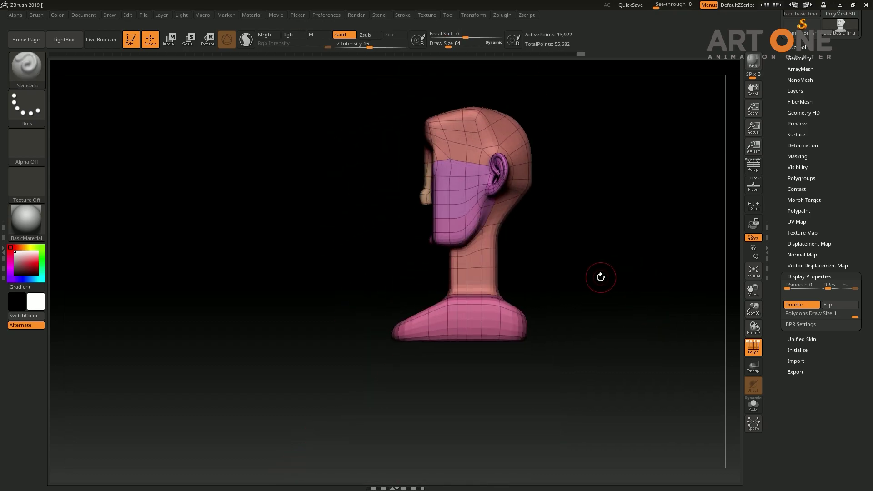
# Step: Use Transpose to tilt the shoulder base forward-down and raise it under the neck
pyautogui.press('w')
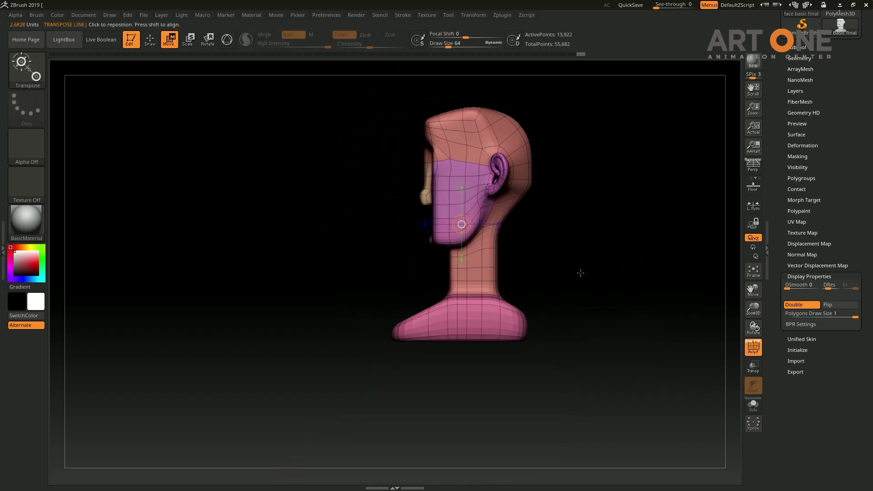
pyautogui.moveTo(497, 303); pyautogui.dragTo(582, 285)
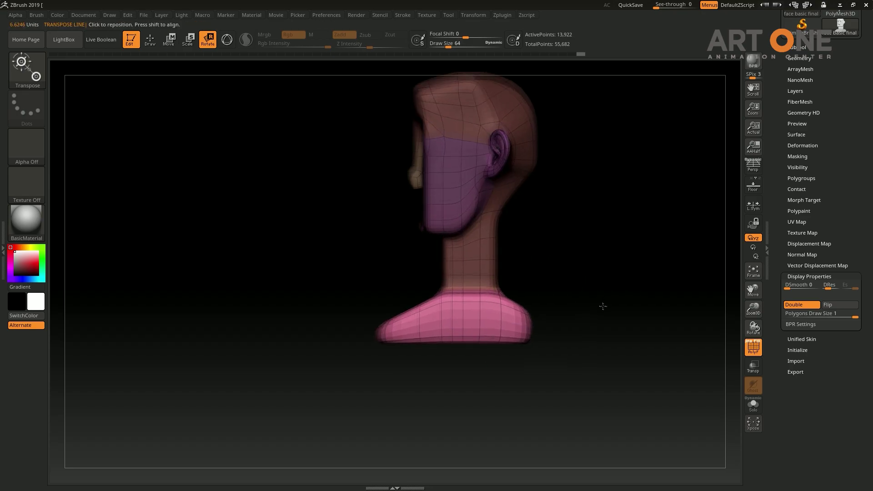
pyautogui.moveTo(489, 293)
pyautogui.mouseDown()
pyautogui.moveTo(621, 291)
pyautogui.moveTo(565, 244)
pyautogui.moveTo(555, 261)
pyautogui.mouseUp()
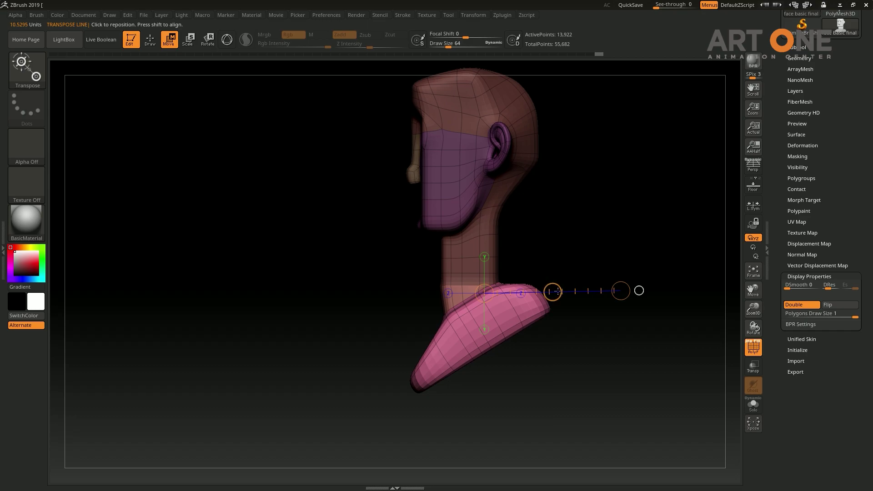
pyautogui.moveTo(558, 291); pyautogui.dragTo(555, 275)
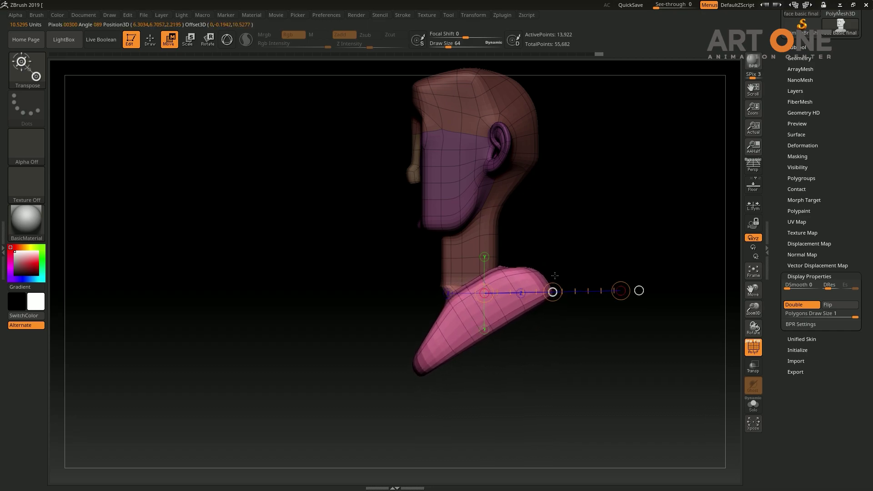
pyautogui.keyDown('ctrl'); pyautogui.moveTo(597, 246); pyautogui.dragTo(591, 248); pyautogui.keyUp('ctrl')
pyautogui.keyDown('ctrl'); pyautogui.moveTo(499, 240); pyautogui.dragTo(544, 239); pyautogui.keyUp('ctrl')
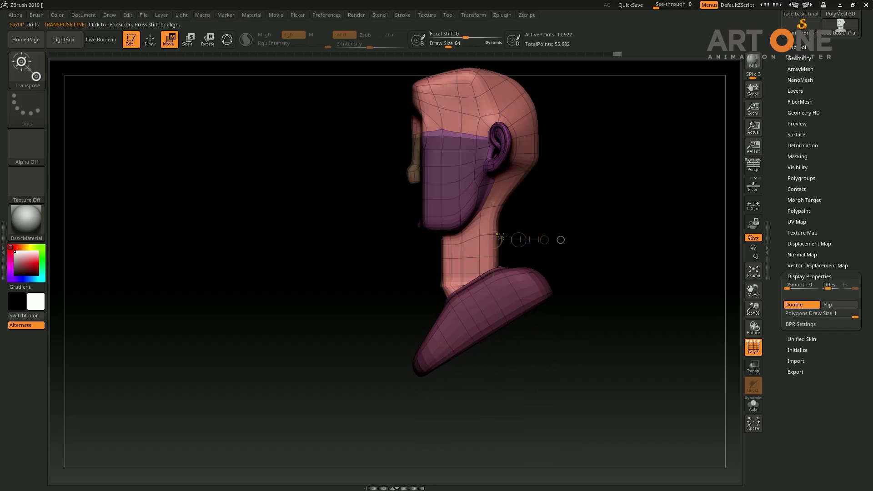
pyautogui.press('q')
pyautogui.moveTo(204, 145); pyautogui.dragTo(176, 130)
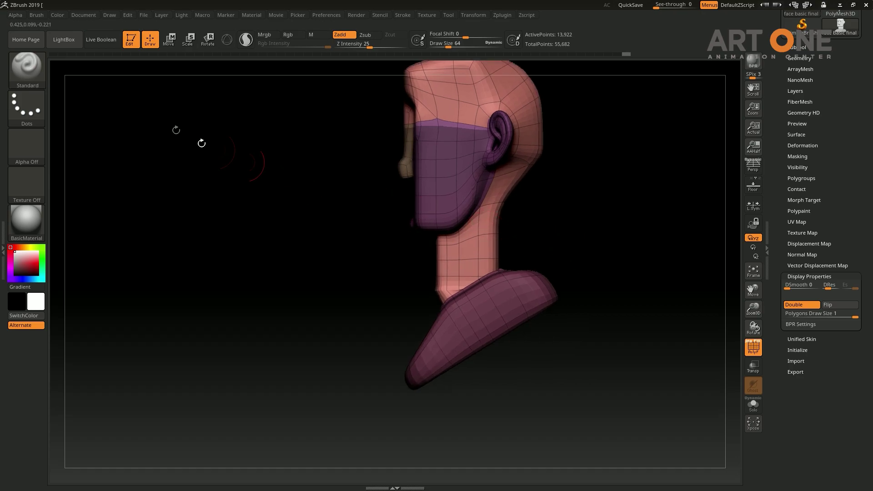
pyautogui.click(19, 68)
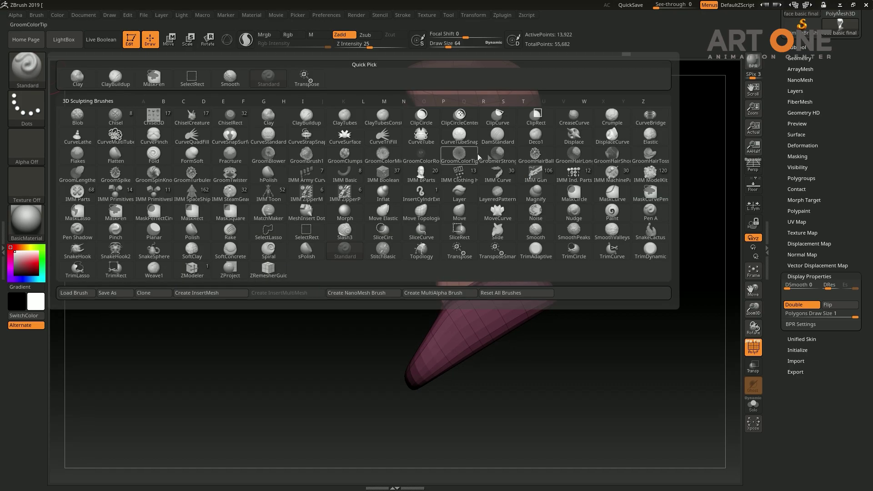
# Step: Select the Move brush, invert the mask, and reshape the back of the shoulder base
pyautogui.click(453, 214)
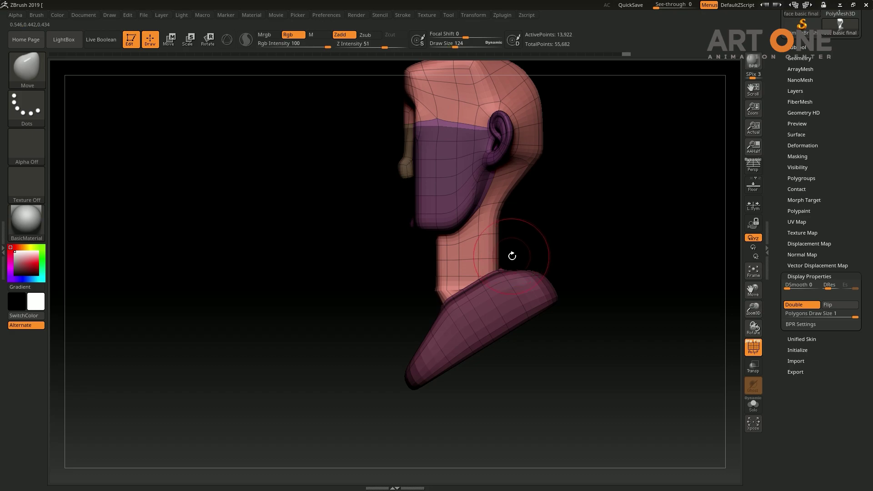
pyautogui.moveTo(604, 246); pyautogui.dragTo(492, 278)
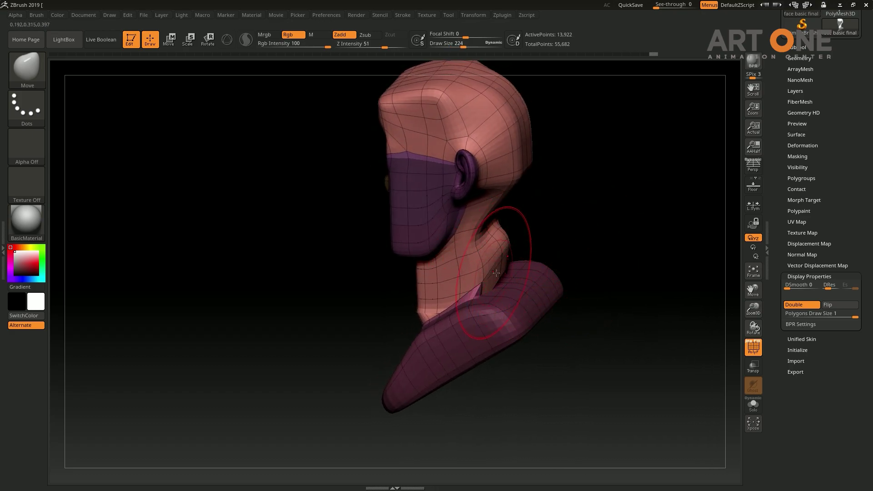
pyautogui.keyDown('alt'); pyautogui.click(503, 287); pyautogui.keyUp('alt')
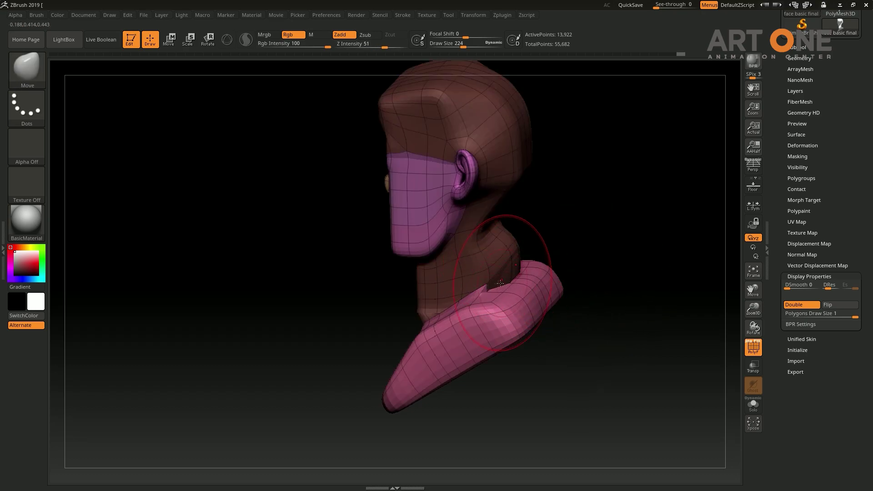
pyautogui.moveTo(604, 261); pyautogui.dragTo(523, 265)
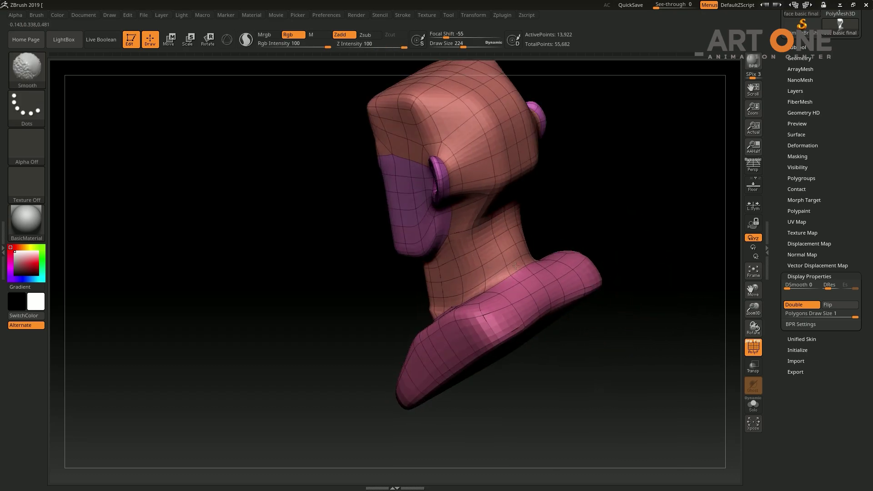
pyautogui.moveTo(614, 255); pyautogui.dragTo(524, 275)
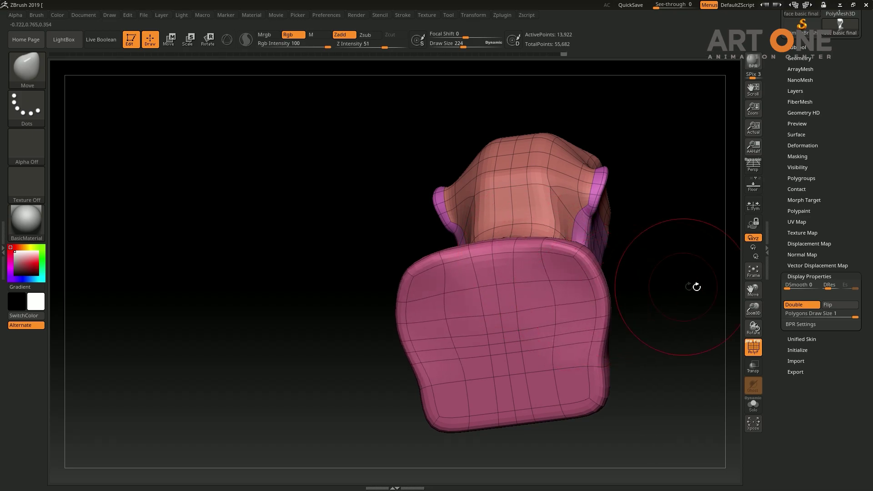
pyautogui.moveTo(696, 287); pyautogui.dragTo(682, 277)
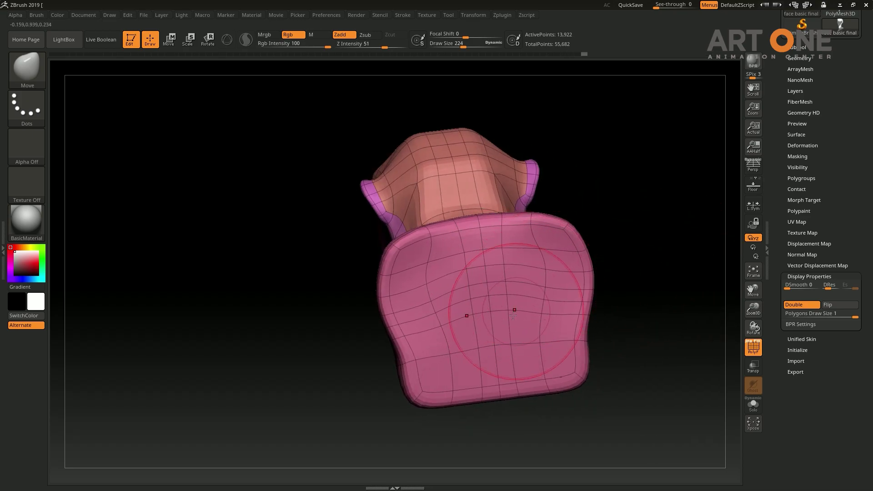
pyautogui.moveTo(537, 285); pyautogui.dragTo(498, 328)
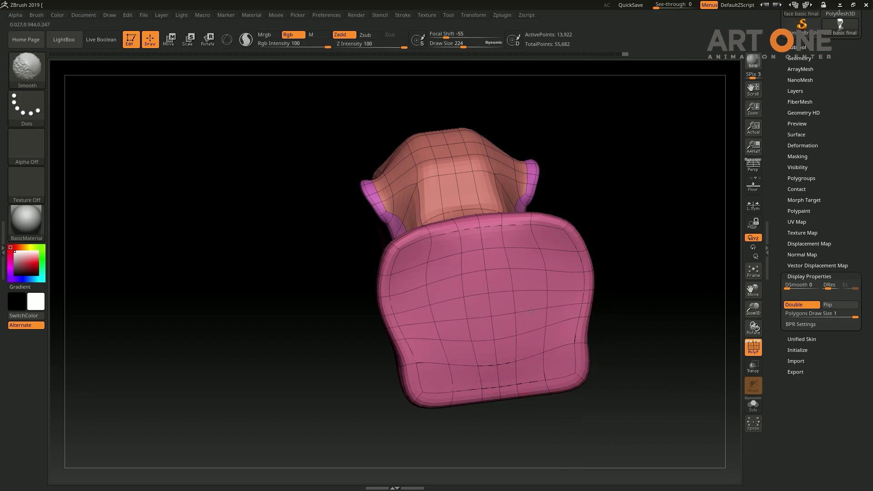
# Step: Pull the chest down to a point, draw in its lower corners, and round the neck dip
pyautogui.moveTo(613, 300)
pyautogui.mouseDown()
pyautogui.moveTo(655, 284)
pyautogui.moveTo(626, 352)
pyautogui.moveTo(522, 321)
pyautogui.moveTo(661, 276)
pyautogui.moveTo(649, 244)
pyautogui.moveTo(651, 279)
pyautogui.mouseUp()
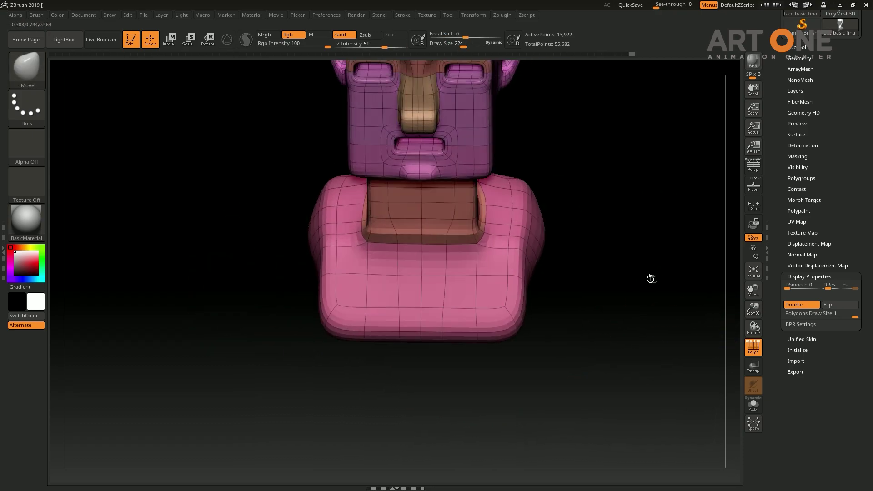
pyautogui.moveTo(430, 340); pyautogui.dragTo(421, 366)
pyautogui.moveTo(523, 343)
pyautogui.mouseDown()
pyautogui.moveTo(537, 271)
pyautogui.moveTo(717, 272)
pyautogui.moveTo(627, 237)
pyautogui.mouseUp()
pyautogui.moveTo(648, 260)
pyautogui.keyDown('shift'); pyautogui.mouseDown()
pyautogui.moveTo(657, 312)
pyautogui.moveTo(567, 228)
pyautogui.mouseUp(); pyautogui.keyUp('shift')
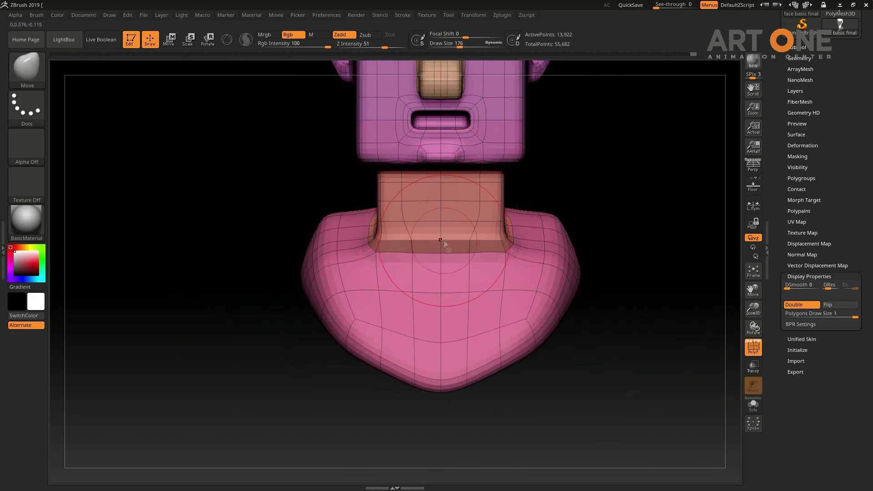
pyautogui.moveTo(482, 259); pyautogui.dragTo(468, 264)
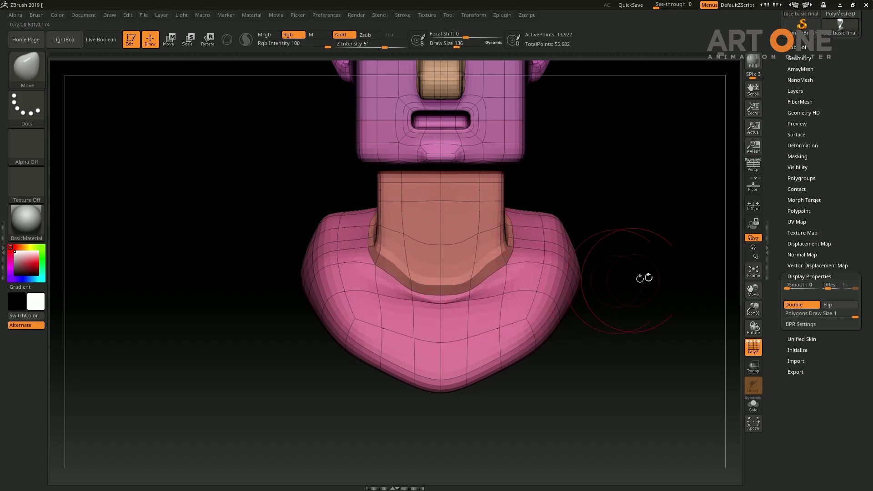
pyautogui.moveTo(643, 277)
pyautogui.mouseDown()
pyautogui.moveTo(645, 309)
pyautogui.moveTo(453, 300)
pyautogui.mouseUp()
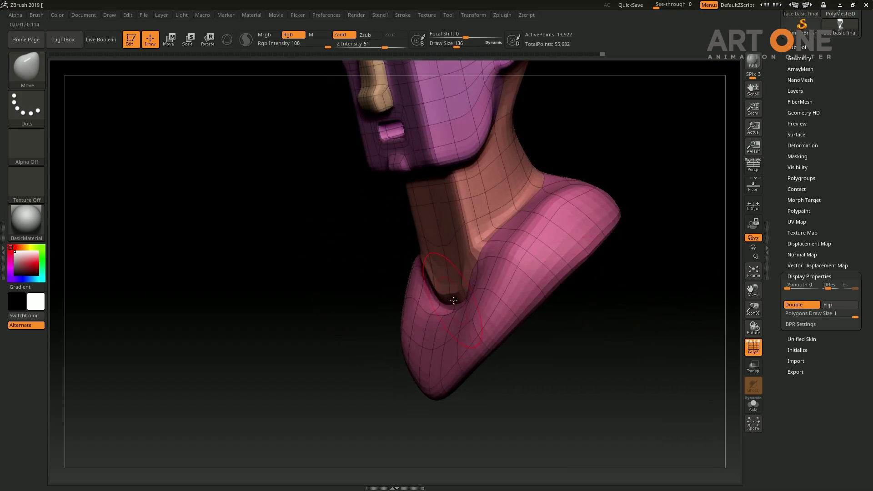
pyautogui.moveTo(636, 156)
pyautogui.mouseDown()
pyautogui.moveTo(651, 150)
pyautogui.moveTo(655, 183)
pyautogui.moveTo(400, 214)
pyautogui.mouseUp()
pyautogui.moveTo(644, 187)
pyautogui.mouseDown()
pyautogui.moveTo(629, 234)
pyautogui.moveTo(647, 230)
pyautogui.moveTo(434, 303)
pyautogui.moveTo(420, 316)
pyautogui.mouseUp()
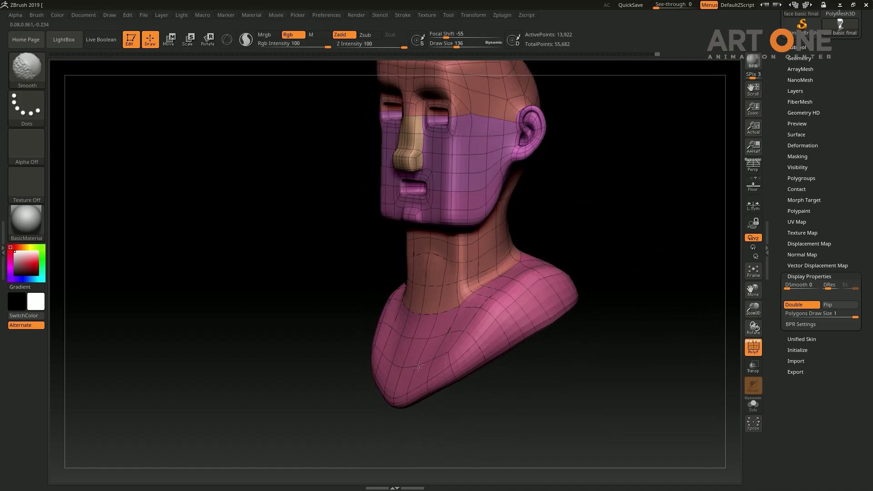
# Step: Push the nose, brow and mouth forward and raise the top of the cranium
pyautogui.moveTo(659, 253)
pyautogui.mouseDown()
pyautogui.moveTo(666, 244)
pyautogui.moveTo(604, 300)
pyautogui.mouseUp()
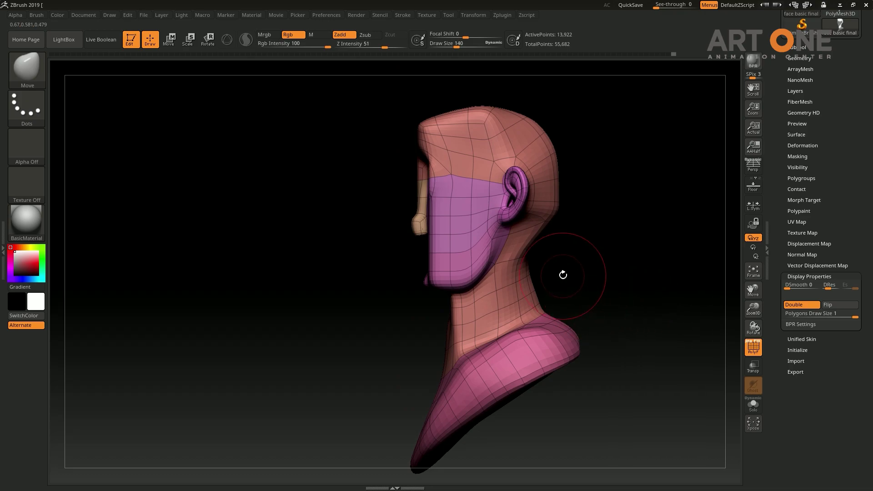
pyautogui.moveTo(585, 268); pyautogui.dragTo(641, 257)
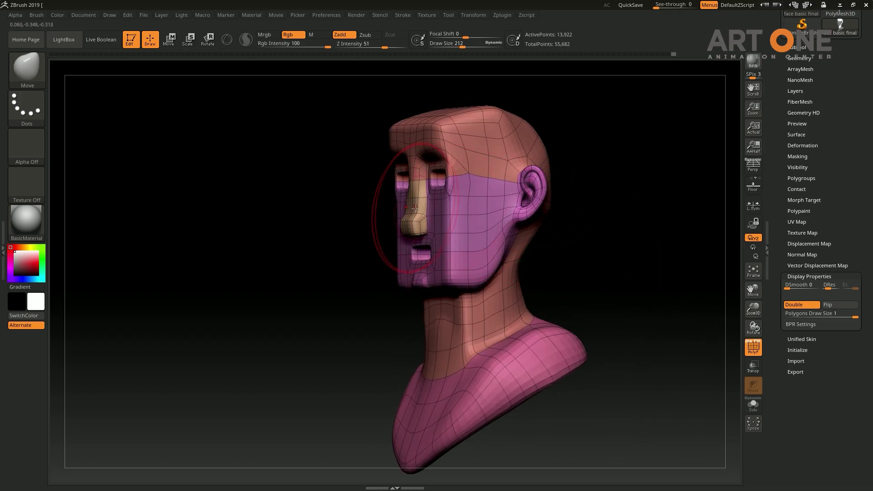
pyautogui.moveTo(411, 218)
pyautogui.mouseDown()
pyautogui.moveTo(387, 214)
pyautogui.moveTo(375, 182)
pyautogui.mouseUp()
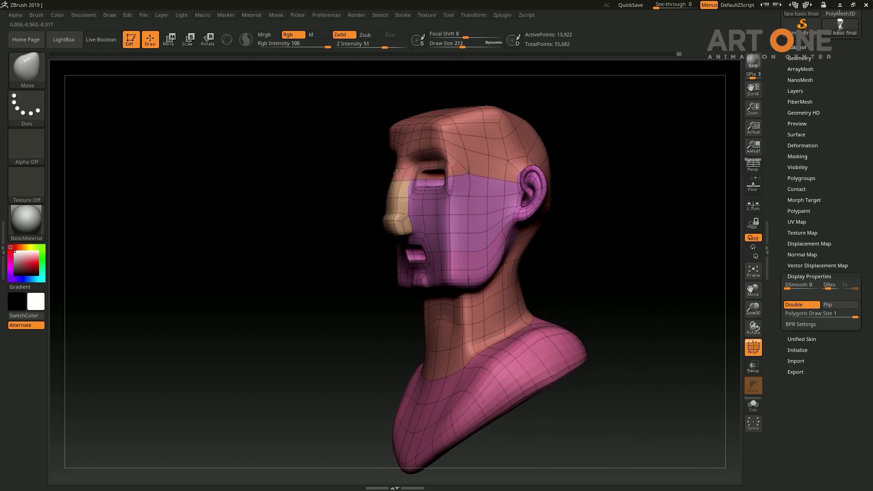
pyautogui.moveTo(557, 136); pyautogui.dragTo(565, 117)
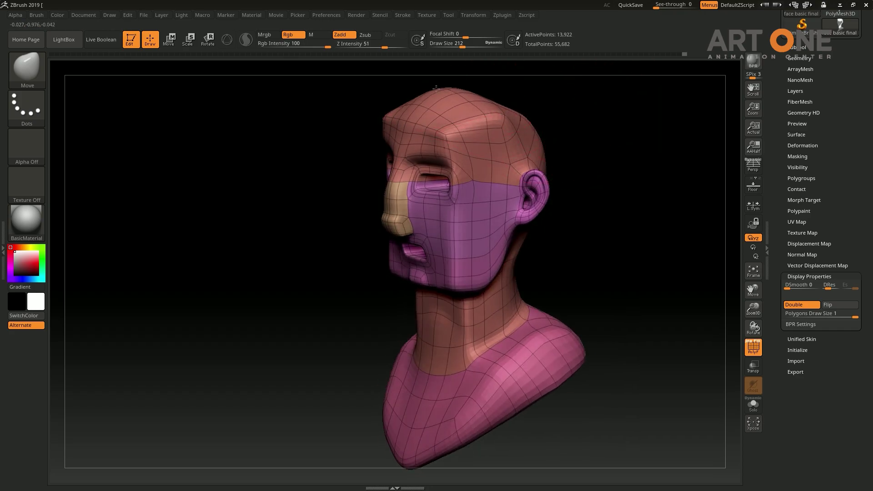
pyautogui.moveTo(456, 98); pyautogui.dragTo(555, 103)
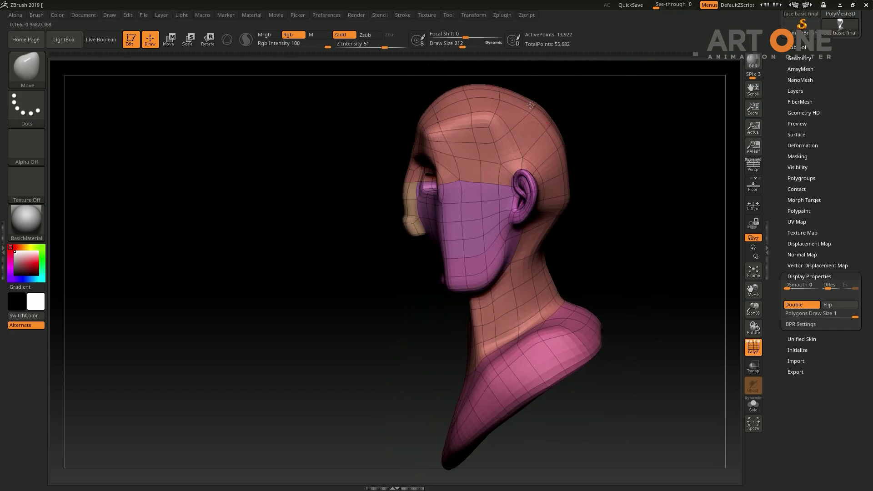
pyautogui.moveTo(603, 195)
pyautogui.mouseDown()
pyautogui.moveTo(626, 174)
pyautogui.moveTo(736, 234)
pyautogui.mouseUp()
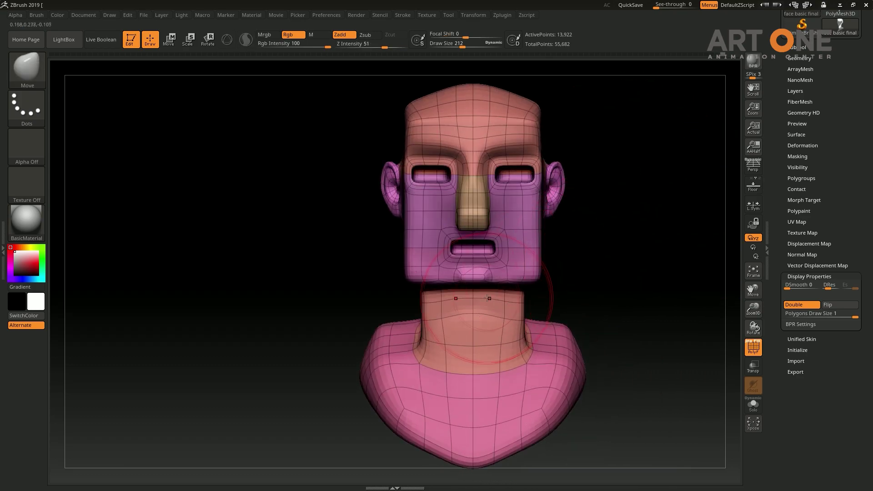
# Step: Pull the mouth open and smooth the jaw and neck surface
pyautogui.moveTo(484, 280); pyautogui.dragTo(484, 296)
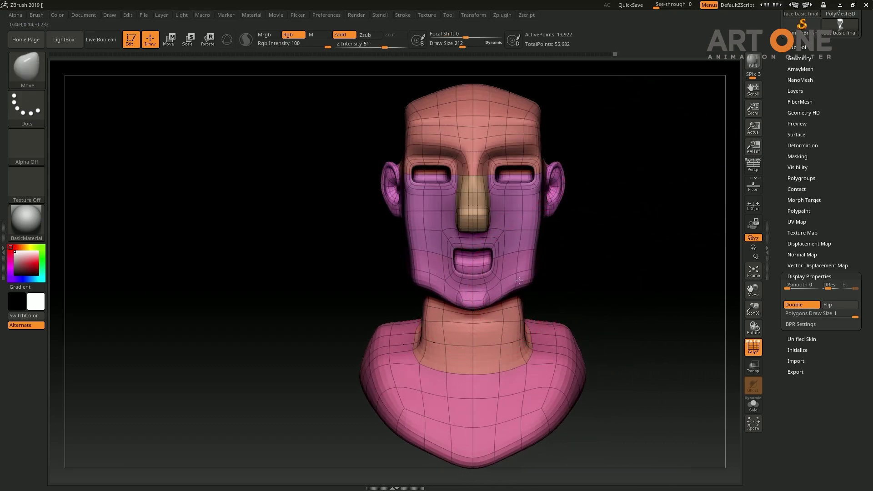
pyautogui.moveTo(605, 291); pyautogui.dragTo(530, 251)
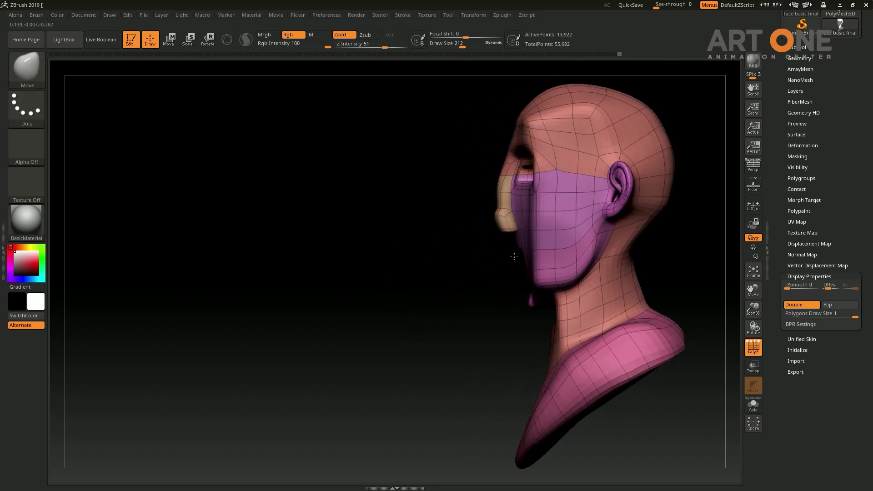
pyautogui.moveTo(467, 249)
pyautogui.mouseDown()
pyautogui.moveTo(458, 238)
pyautogui.moveTo(418, 275)
pyautogui.moveTo(419, 303)
pyautogui.mouseUp()
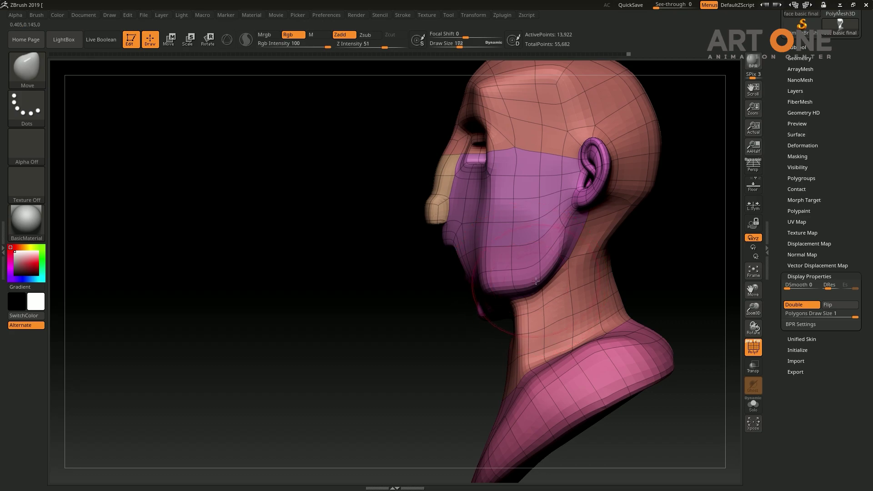
pyautogui.keyDown('shift'); pyautogui.moveTo(540, 284); pyautogui.dragTo(532, 204); pyautogui.keyUp('shift')
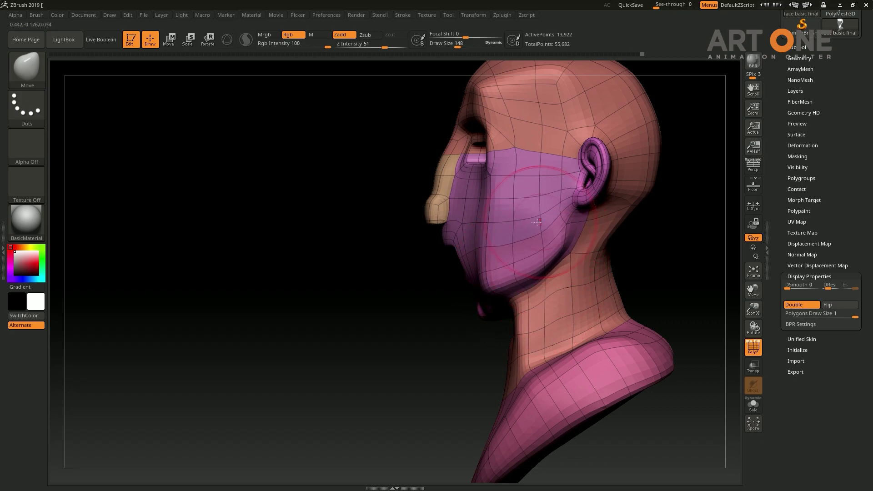
pyautogui.moveTo(468, 307)
pyautogui.mouseDown()
pyautogui.moveTo(620, 239)
pyautogui.moveTo(546, 273)
pyautogui.moveTo(614, 215)
pyautogui.moveTo(653, 288)
pyautogui.moveTo(653, 172)
pyautogui.moveTo(614, 237)
pyautogui.moveTo(433, 316)
pyautogui.mouseUp()
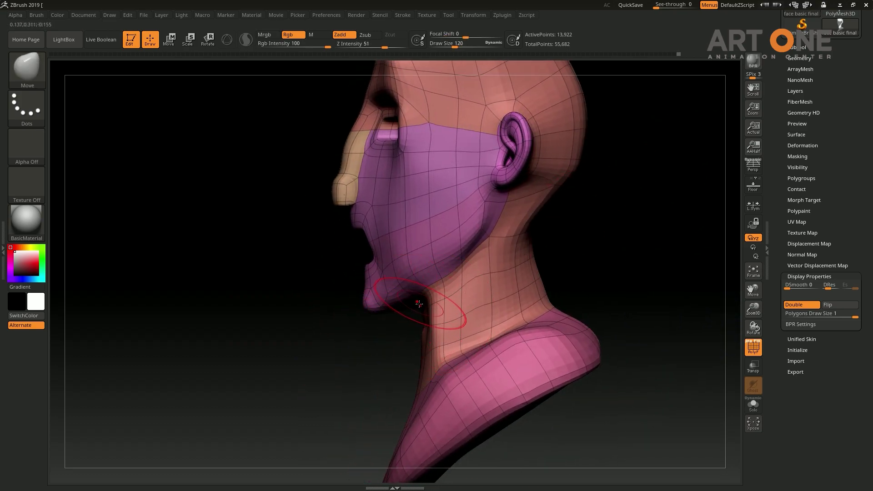
# Step: Fill out the area under the jaw and smooth the mouth region
pyautogui.moveTo(416, 310)
pyautogui.mouseDown()
pyautogui.moveTo(449, 288)
pyautogui.moveTo(437, 240)
pyautogui.moveTo(478, 222)
pyautogui.mouseUp()
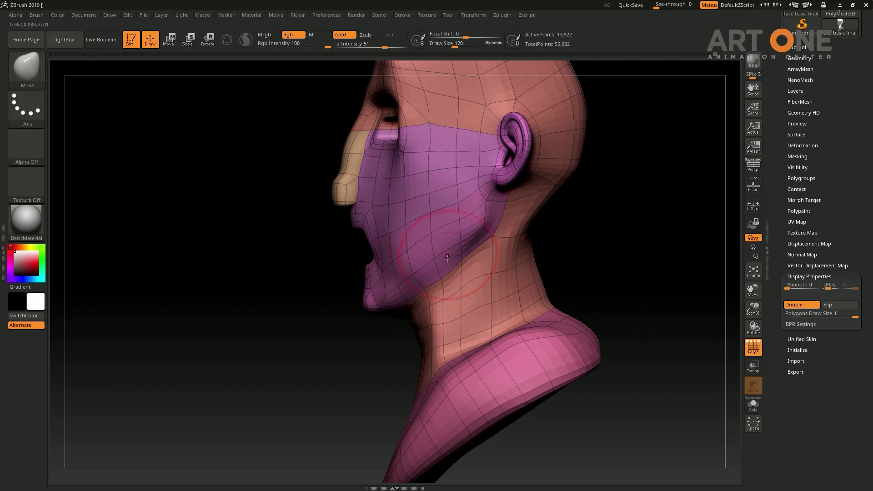
pyautogui.moveTo(614, 289)
pyautogui.mouseDown()
pyautogui.moveTo(636, 234)
pyautogui.moveTo(636, 255)
pyautogui.moveTo(604, 273)
pyautogui.moveTo(394, 310)
pyautogui.moveTo(393, 301)
pyautogui.mouseUp()
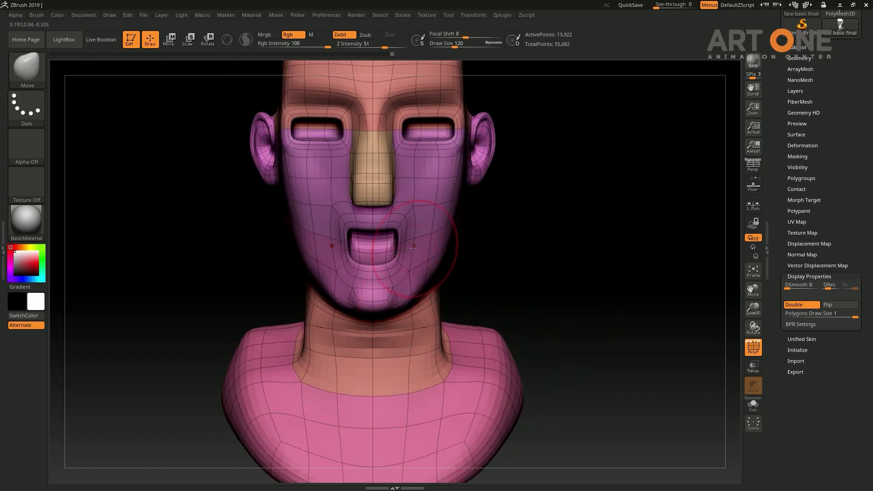
pyautogui.moveTo(413, 247); pyautogui.dragTo(411, 257)
pyautogui.moveTo(600, 248)
pyautogui.mouseDown()
pyautogui.moveTo(647, 258)
pyautogui.moveTo(668, 277)
pyautogui.moveTo(630, 328)
pyautogui.moveTo(643, 329)
pyautogui.moveTo(638, 218)
pyautogui.mouseUp()
# Step: Nudge the mouth and nose tip slightly downward from a front view
pyautogui.moveTo(538, 122)
pyautogui.mouseDown()
pyautogui.moveTo(641, 134)
pyautogui.moveTo(590, 207)
pyautogui.mouseUp()
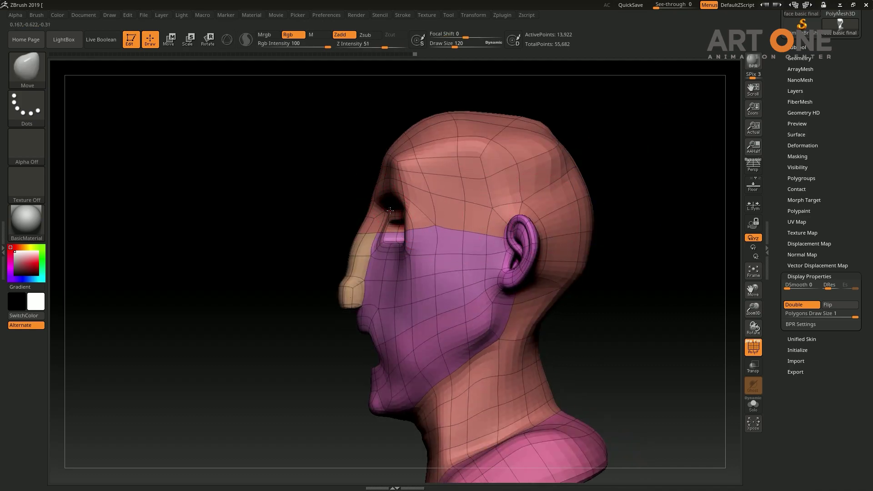
pyautogui.moveTo(623, 131)
pyautogui.mouseDown()
pyautogui.moveTo(639, 133)
pyautogui.moveTo(585, 150)
pyautogui.mouseUp()
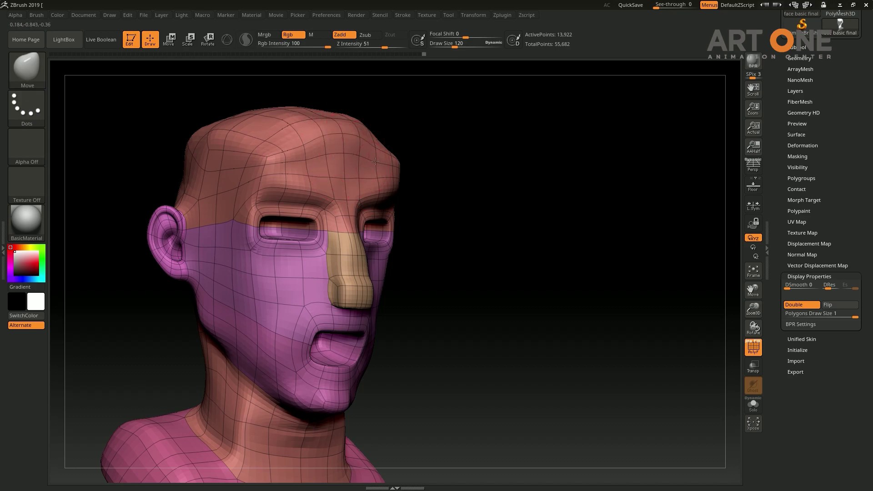
pyautogui.moveTo(432, 164)
pyautogui.mouseDown()
pyautogui.moveTo(553, 173)
pyautogui.moveTo(626, 235)
pyautogui.moveTo(451, 275)
pyautogui.mouseUp()
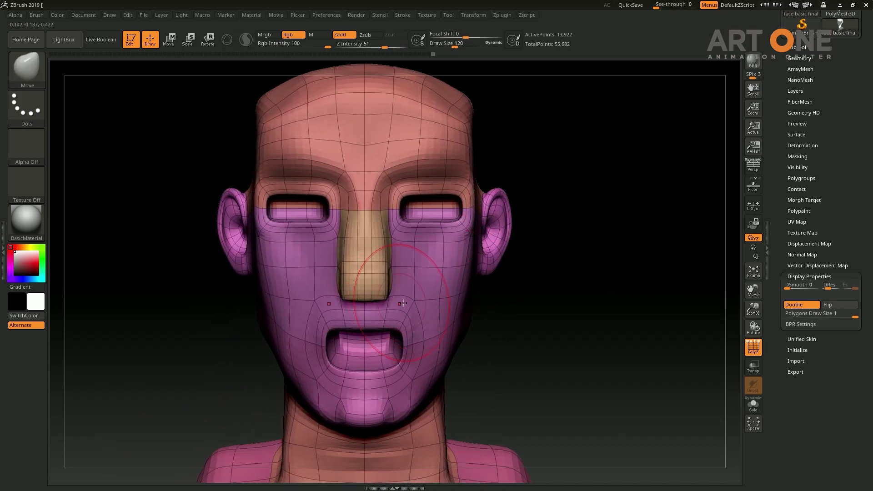
pyautogui.moveTo(404, 303); pyautogui.dragTo(400, 314)
pyautogui.moveTo(371, 273); pyautogui.dragTo(371, 284)
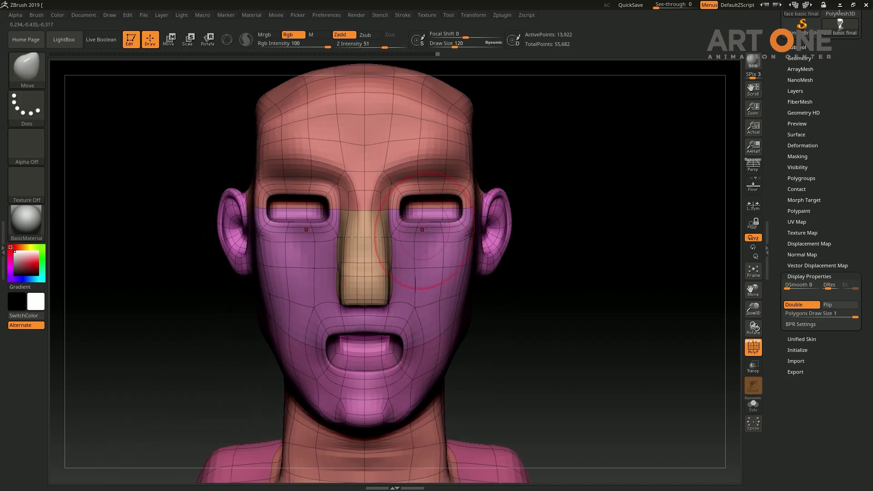
pyautogui.moveTo(629, 263)
pyautogui.mouseDown()
pyautogui.moveTo(682, 288)
pyautogui.moveTo(649, 263)
pyautogui.moveTo(686, 330)
pyautogui.moveTo(584, 236)
pyautogui.moveTo(696, 319)
pyautogui.moveTo(608, 331)
pyautogui.mouseUp()
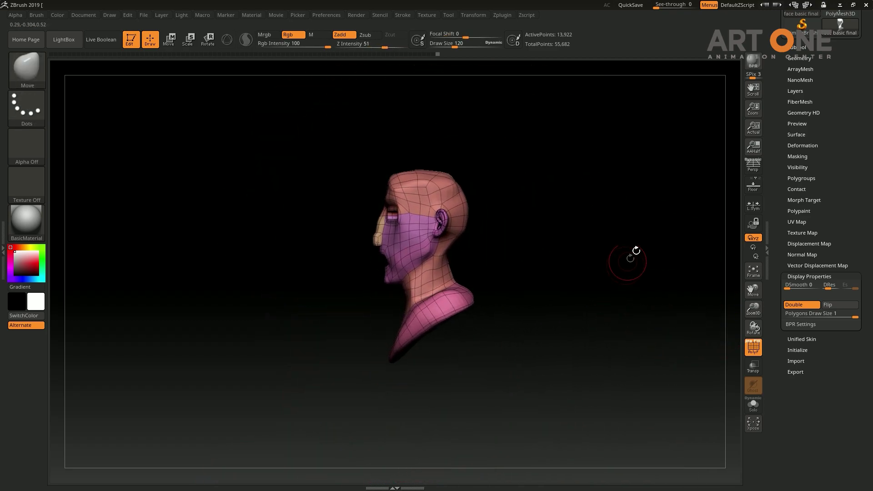
# Step: Make Sphere3D the active tool and convert it to a PolyMesh3D
pyautogui.scroll(5, 778, 115)
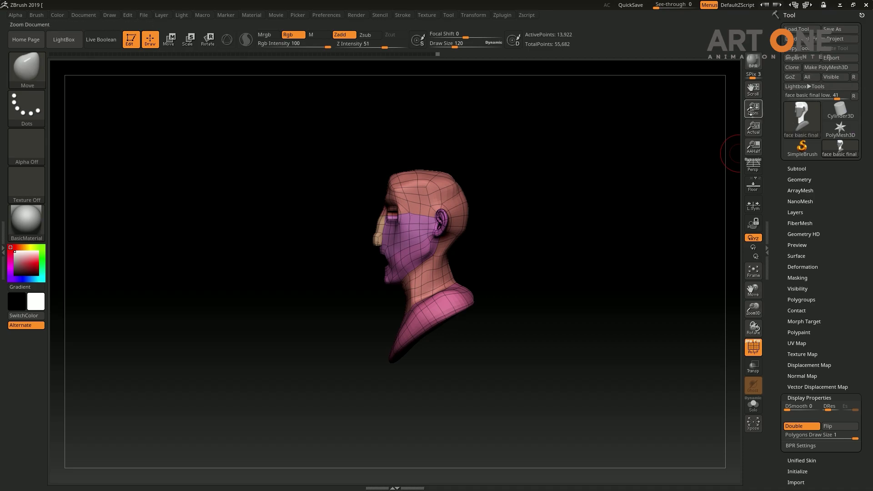
pyautogui.click(838, 113)
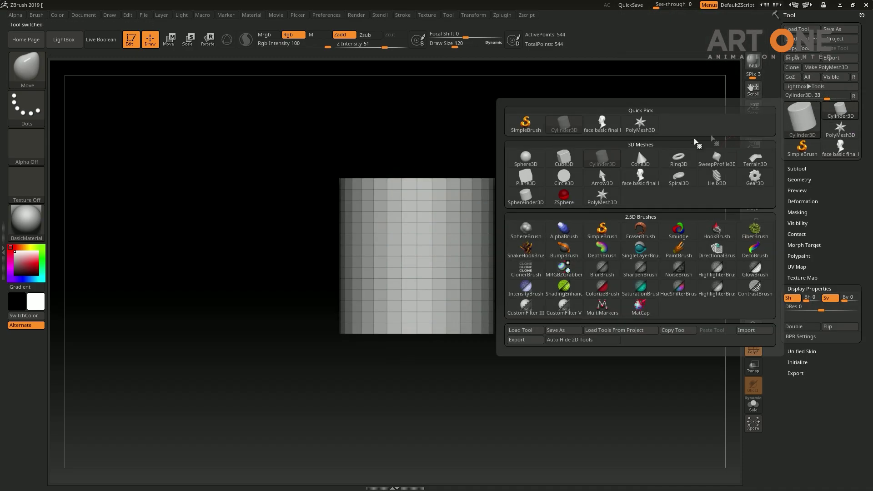
pyautogui.click(526, 159)
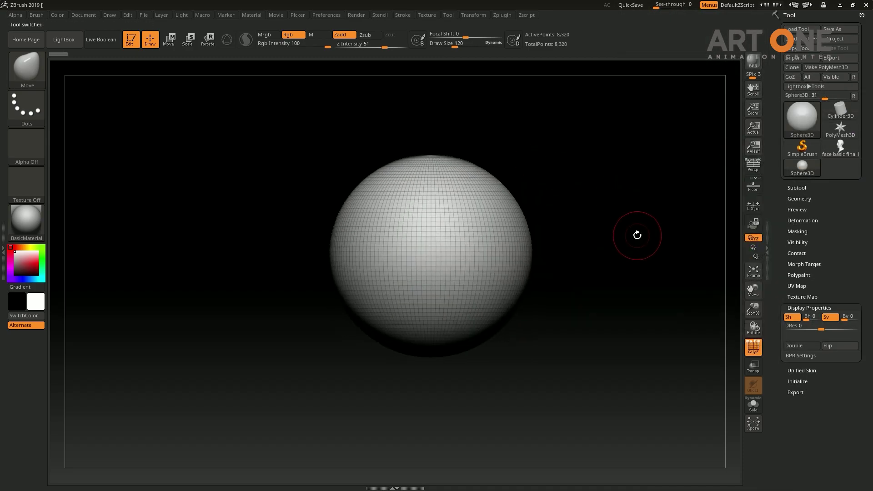
pyautogui.press('ctrl')
pyautogui.click(837, 66)
# Step: Delete the sphere's lower subdivision levels with Geometry > Del Lower and turn on perspective
pyautogui.press('ctrl')
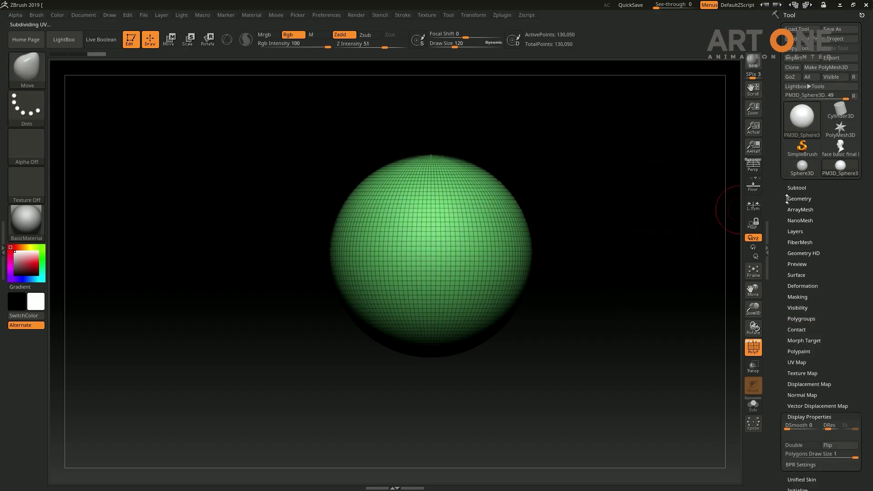
pyautogui.click(797, 198)
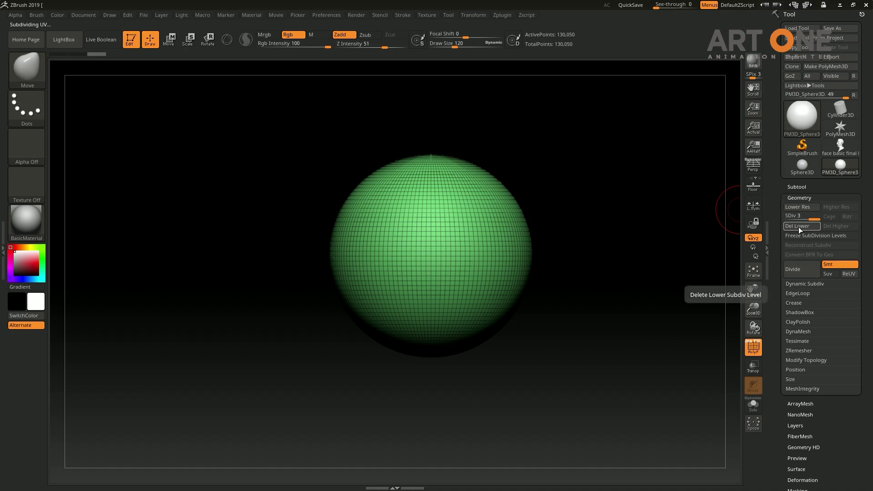
pyautogui.click(798, 228)
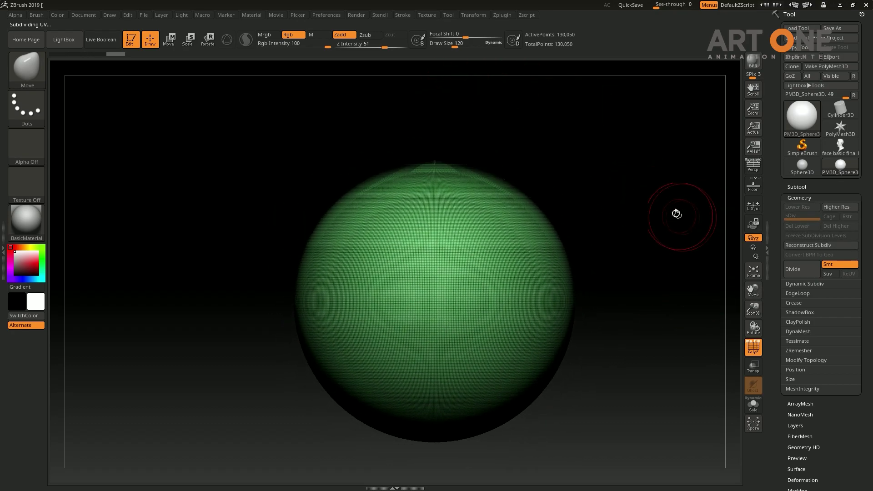
pyautogui.press('p')
pyautogui.press('p')
# Step: Mask a circular cap across the top of the PM3D_Sphere3D sphere, then orbit to check it
pyautogui.keyDown('ctrl'); pyautogui.moveTo(319, 110); pyautogui.dragTo(578, 173); pyautogui.keyUp('ctrl')
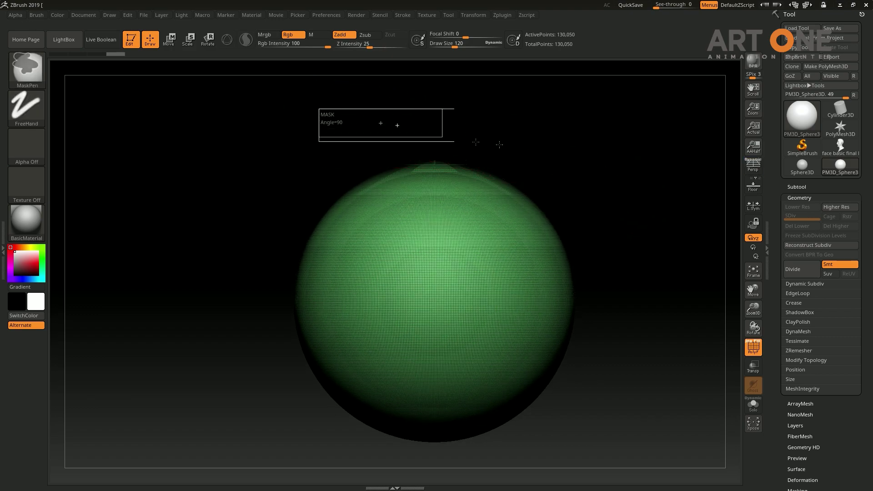
pyautogui.moveTo(717, 165)
pyautogui.mouseDown()
pyautogui.moveTo(646, 285)
pyautogui.moveTo(502, 322)
pyautogui.mouseUp()
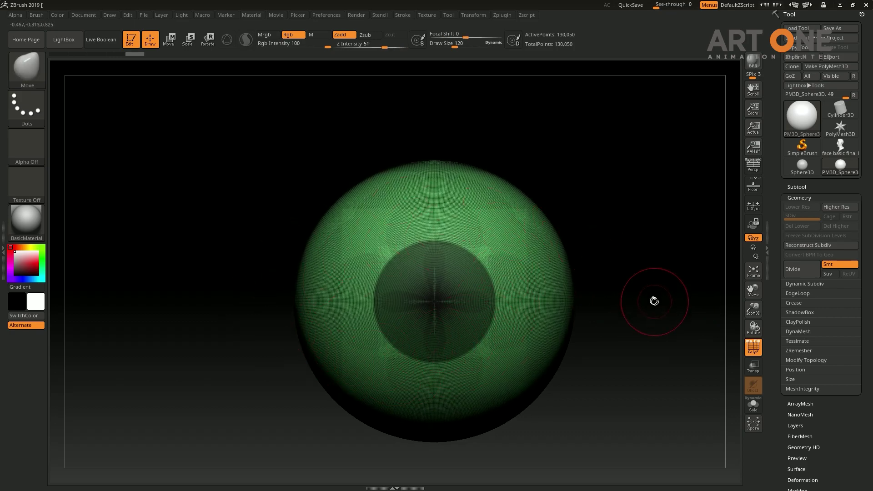
pyautogui.moveTo(654, 301)
pyautogui.mouseDown()
pyautogui.moveTo(666, 189)
pyautogui.moveTo(655, 282)
pyautogui.moveTo(673, 255)
pyautogui.moveTo(624, 265)
pyautogui.mouseUp()
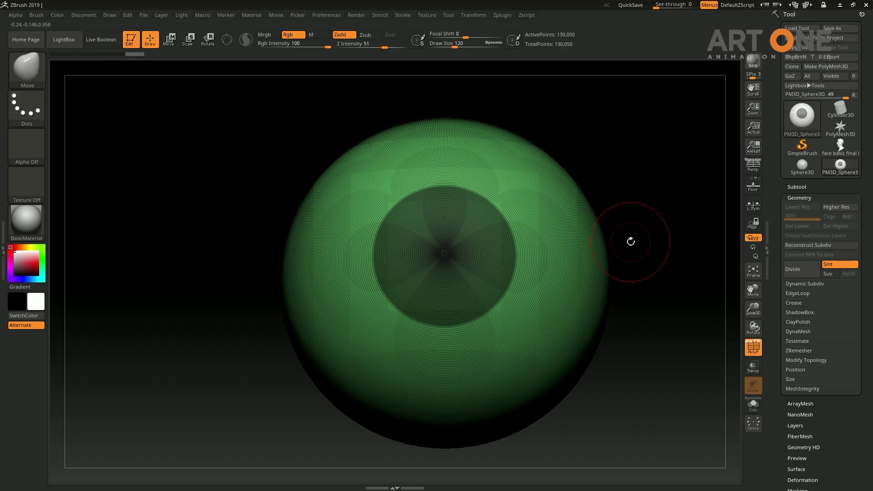
pyautogui.moveTo(716, 227)
pyautogui.mouseDown()
pyautogui.moveTo(668, 238)
pyautogui.moveTo(662, 209)
pyautogui.moveTo(662, 268)
pyautogui.moveTo(584, 270)
pyautogui.moveTo(650, 259)
pyautogui.moveTo(655, 288)
pyautogui.moveTo(694, 274)
pyautogui.moveTo(672, 204)
pyautogui.moveTo(649, 236)
pyautogui.mouseUp()
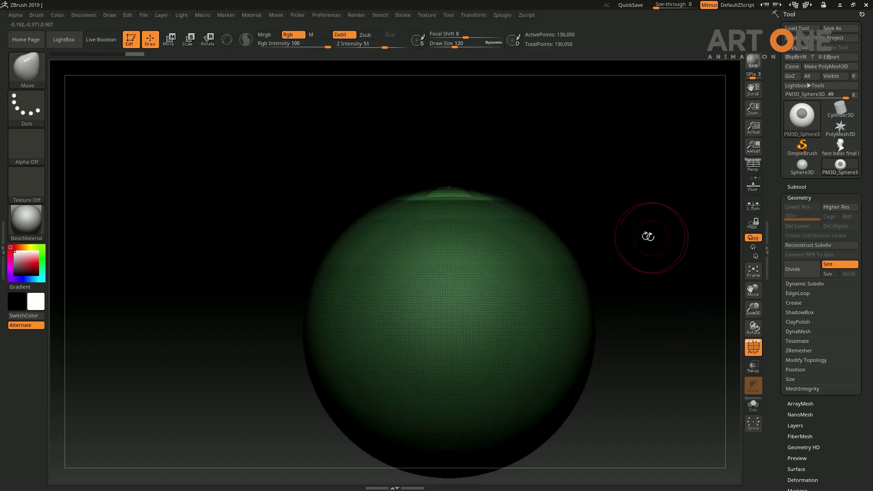
# Step: Push the unmasked cap inward along a vertical Transpose line to form an inset iris
pyautogui.press('w')
pyautogui.moveTo(447, 204); pyautogui.dragTo(449, 331)
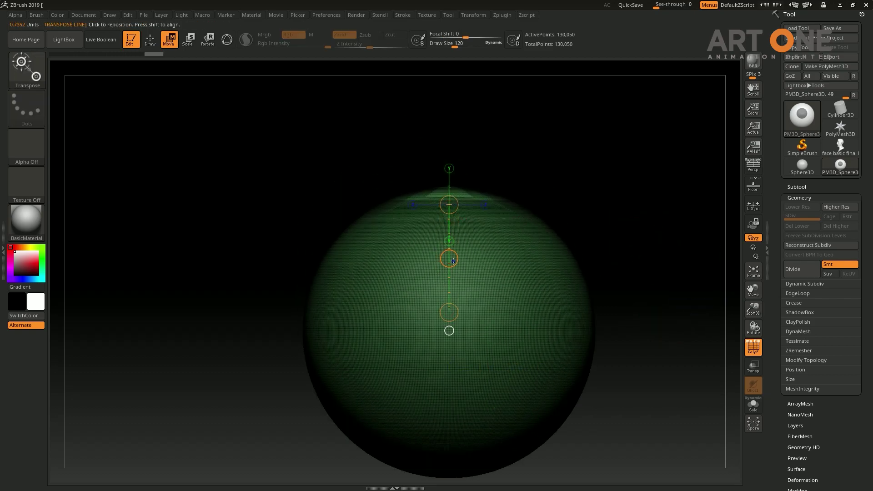
pyautogui.moveTo(449, 259); pyautogui.dragTo(450, 271)
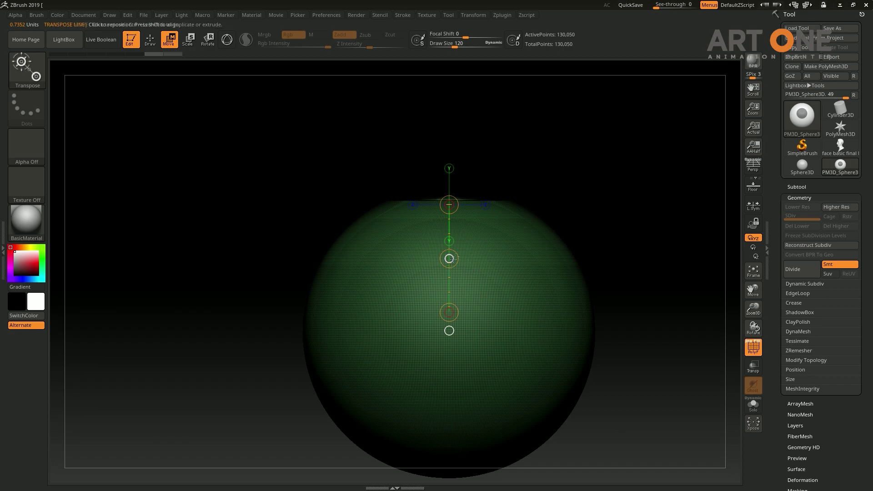
pyautogui.moveTo(450, 233); pyautogui.dragTo(672, 230)
pyautogui.moveTo(450, 215); pyautogui.dragTo(456, 313)
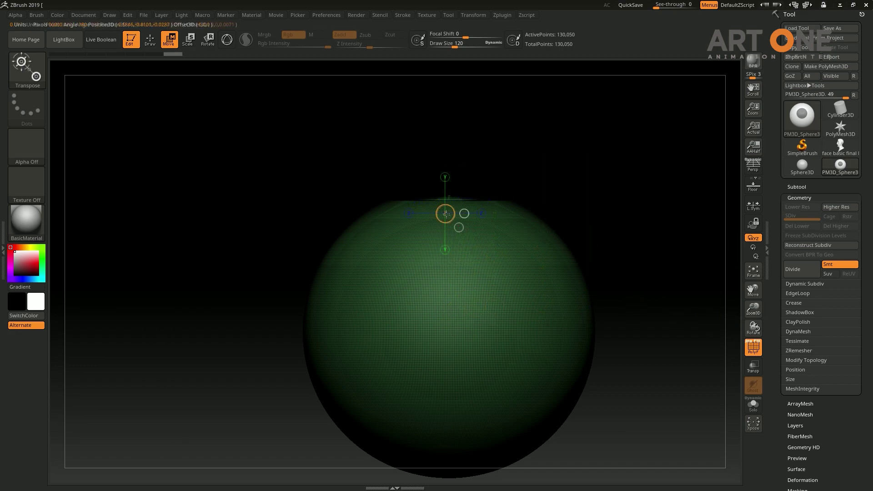
pyautogui.press('shift')
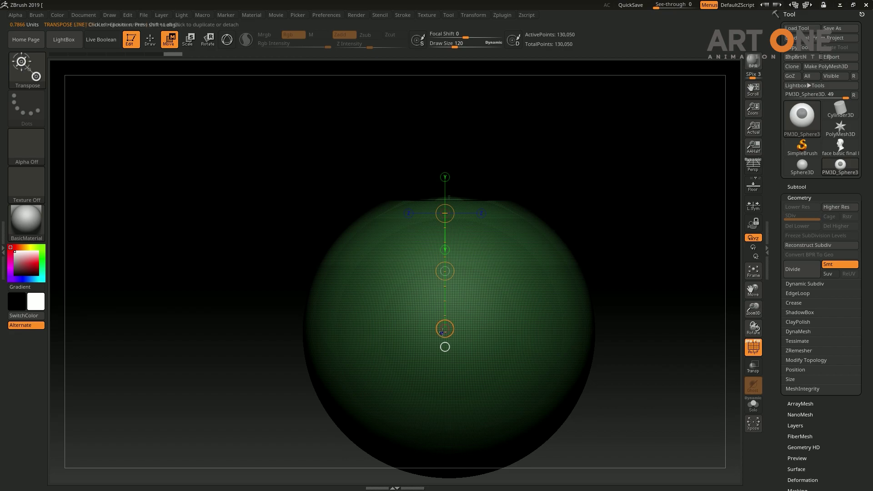
pyautogui.click(443, 330)
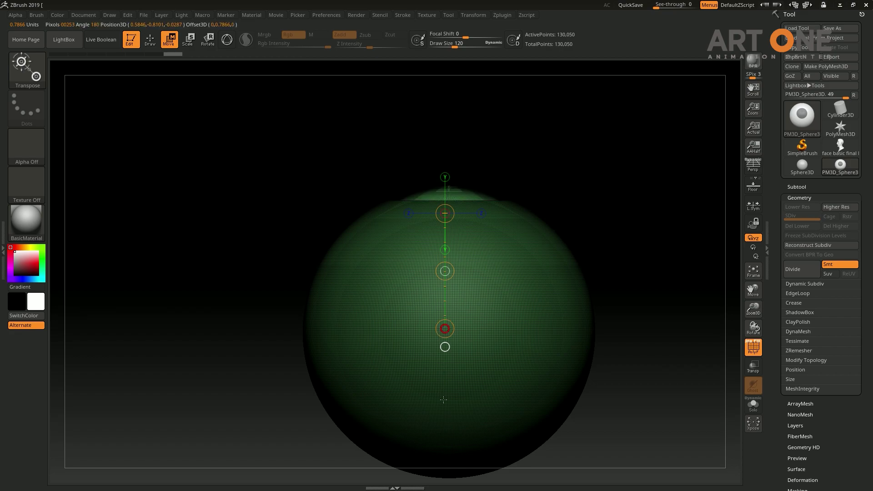
pyautogui.moveTo(642, 248)
pyautogui.mouseDown()
pyautogui.moveTo(662, 318)
pyautogui.moveTo(676, 314)
pyautogui.moveTo(736, 383)
pyautogui.mouseUp()
# Step: Turn off the wireframe, return to sculpt mode, and reselect the face basic final low head
pyautogui.hotkey('shift', 'f')
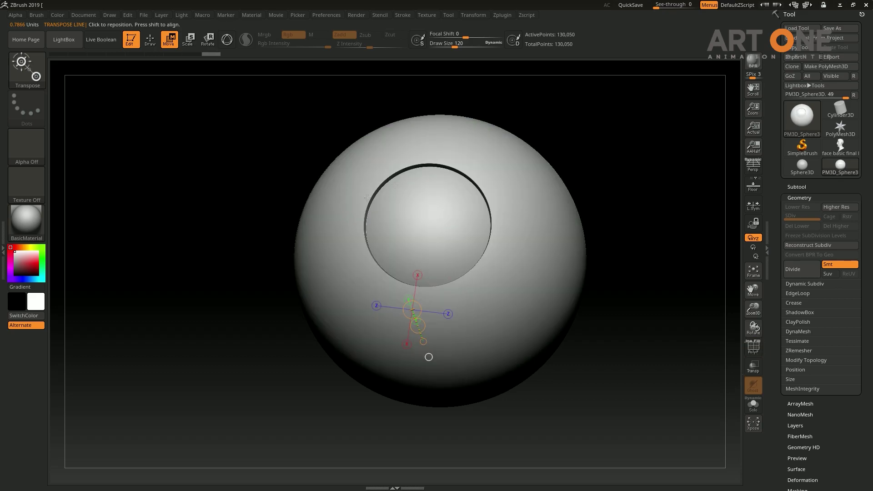
pyautogui.moveTo(676, 263)
pyautogui.mouseDown()
pyautogui.moveTo(692, 306)
pyautogui.moveTo(712, 244)
pyautogui.mouseUp()
pyautogui.press('q')
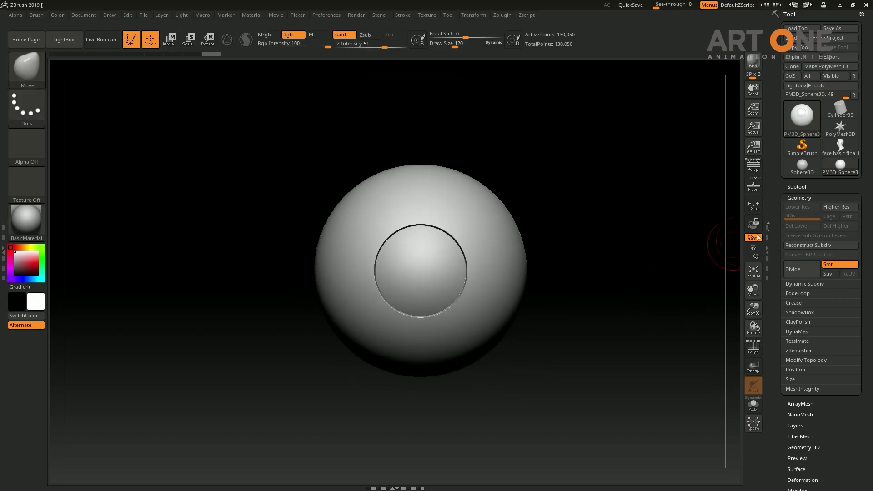
pyautogui.click(840, 147)
pyautogui.click(796, 187)
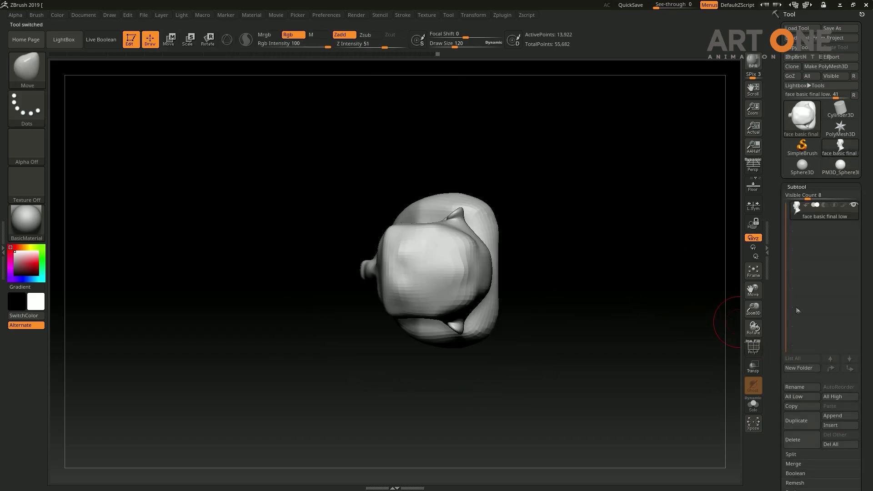
# Step: Append a PM3D_Sphere3D subtool and turn on Transp so the head shows through
pyautogui.click(840, 414)
pyautogui.click(676, 342)
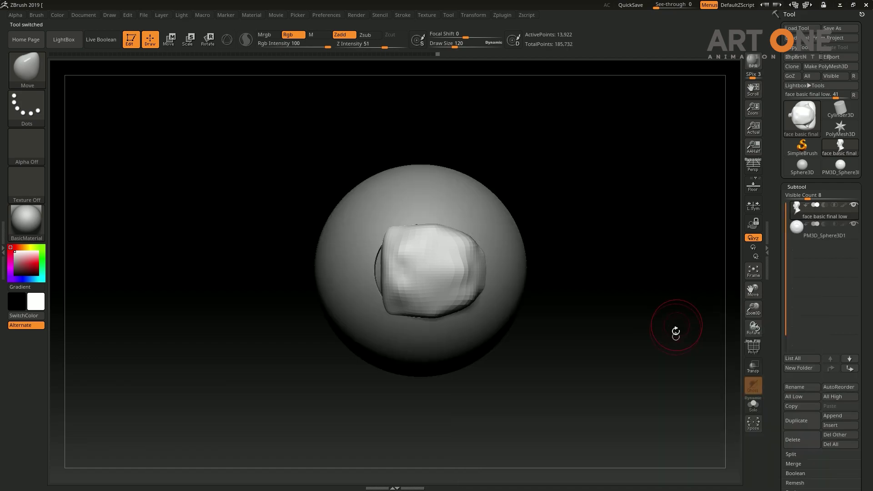
pyautogui.moveTo(610, 361); pyautogui.dragTo(659, 356)
pyautogui.click(811, 234)
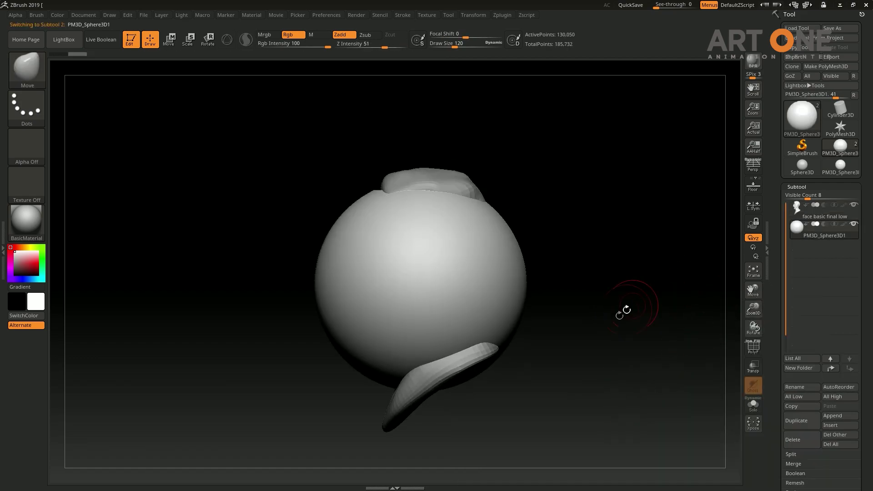
pyautogui.click(753, 367)
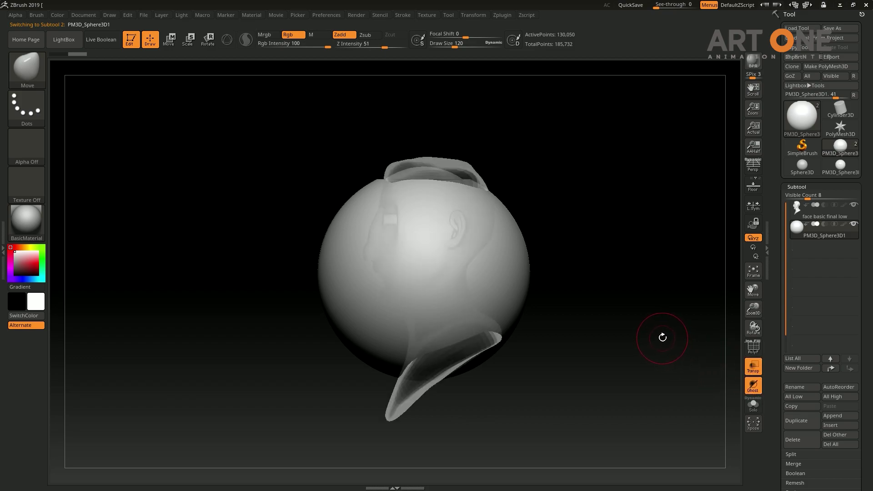
pyautogui.moveTo(581, 265); pyautogui.dragTo(611, 294)
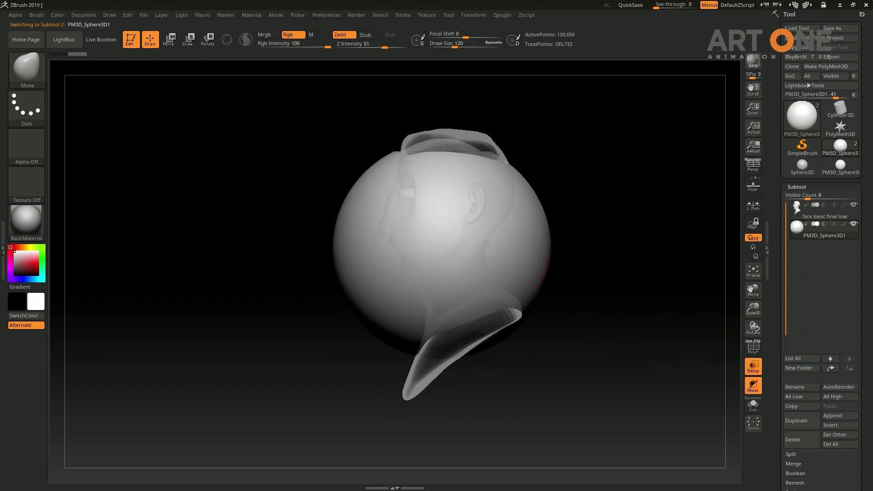
pyautogui.click(754, 367)
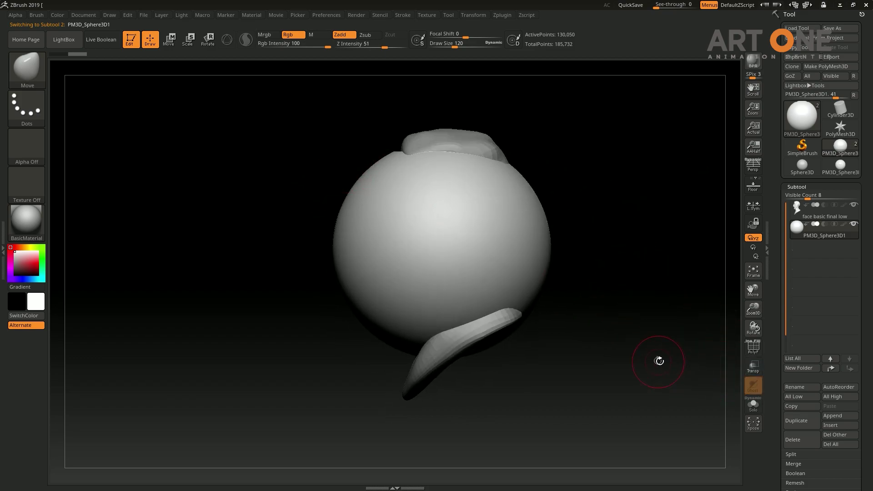
pyautogui.moveTo(687, 362); pyautogui.dragTo(648, 360)
# Step: Shrink the sphere with Transpose Scale
pyautogui.press('r')
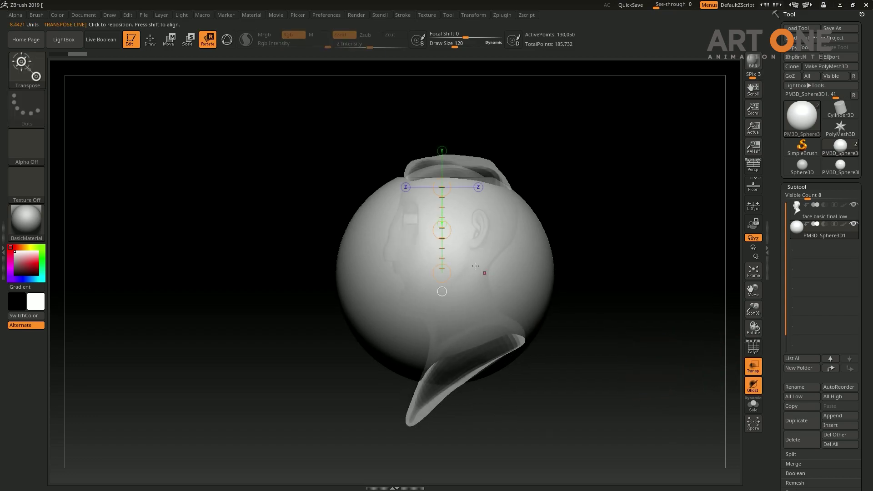
pyautogui.press('e')
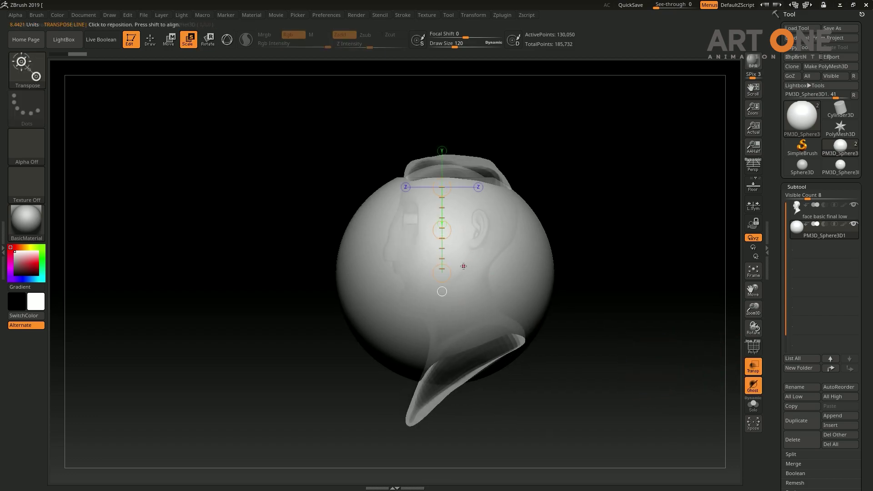
pyautogui.moveTo(463, 266)
pyautogui.mouseDown()
pyautogui.moveTo(673, 224)
pyautogui.moveTo(654, 232)
pyautogui.mouseUp()
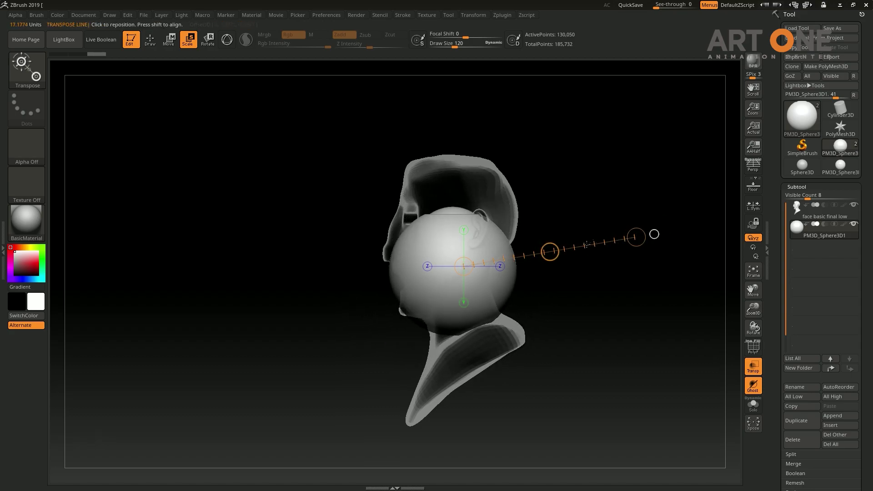
pyautogui.moveTo(654, 234); pyautogui.dragTo(737, 211)
pyautogui.keyDown('shift'); pyautogui.moveTo(447, 271); pyautogui.dragTo(603, 274); pyautogui.keyUp('shift')
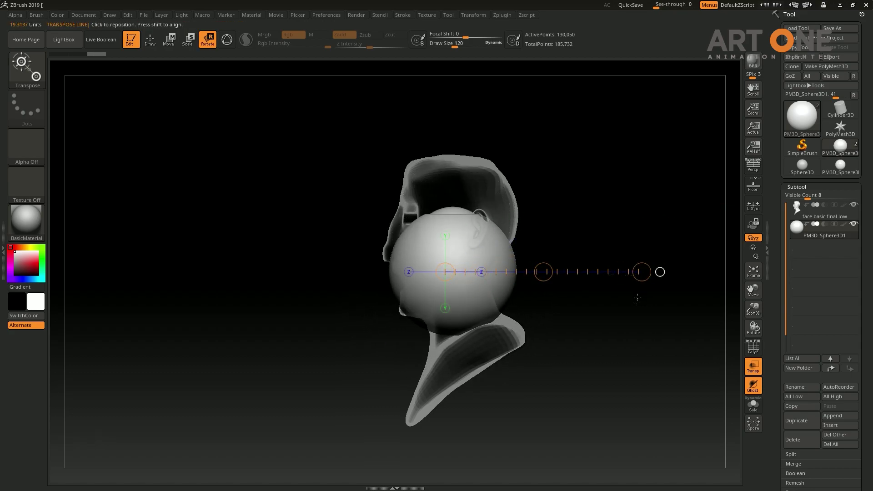
# Step: Rotate the sphere with Transpose Rotate to reorient its seam relative to the head
pyautogui.press('f')
pyautogui.moveTo(457, 271)
pyautogui.mouseDown()
pyautogui.moveTo(634, 271)
pyautogui.moveTo(553, 188)
pyautogui.mouseUp()
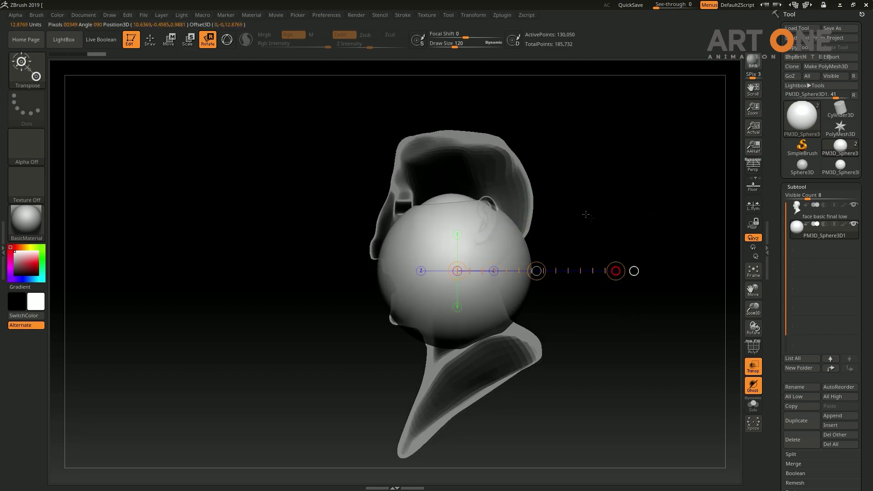
pyautogui.moveTo(506, 173); pyautogui.dragTo(454, 168)
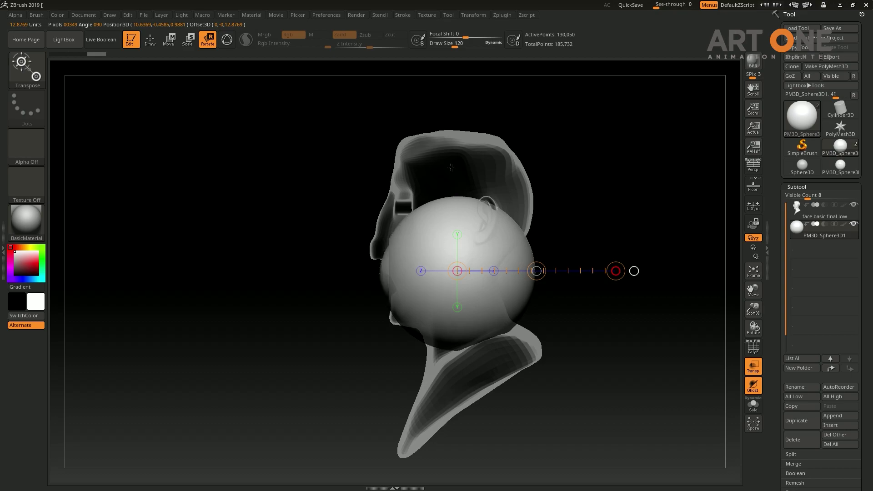
pyautogui.moveTo(620, 215); pyautogui.dragTo(634, 270)
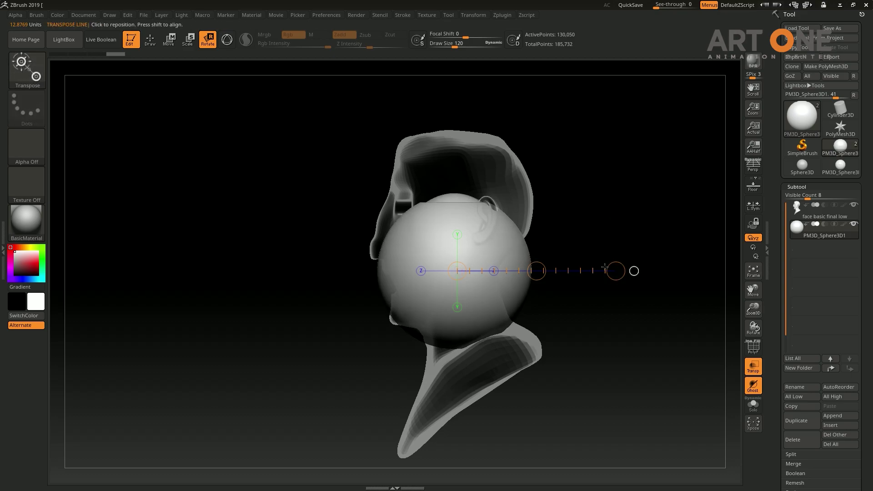
pyautogui.moveTo(541, 179); pyautogui.dragTo(463, 148)
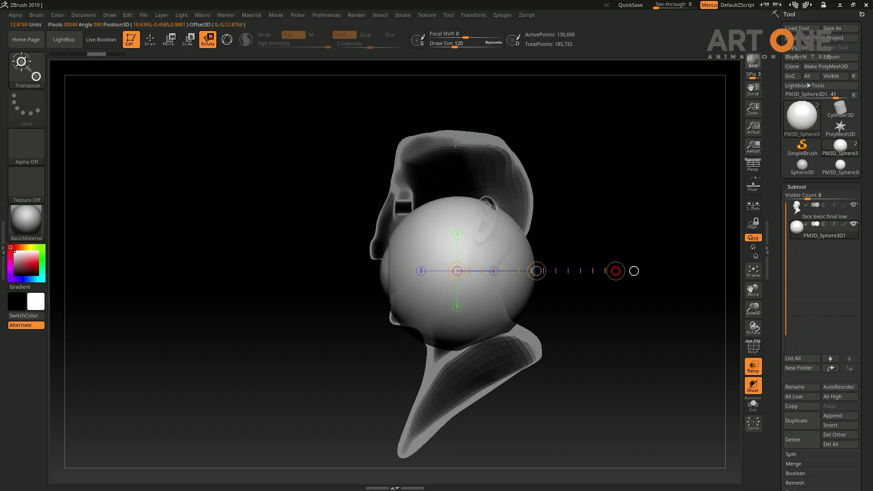
# Step: From a front view, scale the sphere down to eyeball size
pyautogui.moveTo(614, 271)
pyautogui.mouseDown()
pyautogui.moveTo(633, 201)
pyautogui.moveTo(655, 205)
pyautogui.mouseUp()
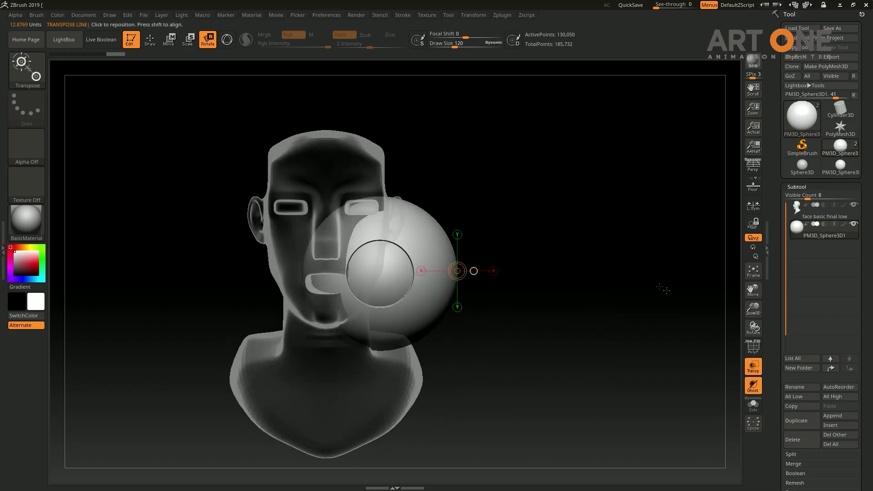
pyautogui.press('e')
pyautogui.keyDown('alt'); pyautogui.moveTo(633, 282); pyautogui.dragTo(713, 295); pyautogui.keyUp('alt')
pyautogui.moveTo(473, 258)
pyautogui.mouseDown()
pyautogui.moveTo(647, 208)
pyautogui.moveTo(640, 213)
pyautogui.mouseUp()
# Step: Move the sphere into the right eye socket, then push it back to depth in side view
pyautogui.press('w')
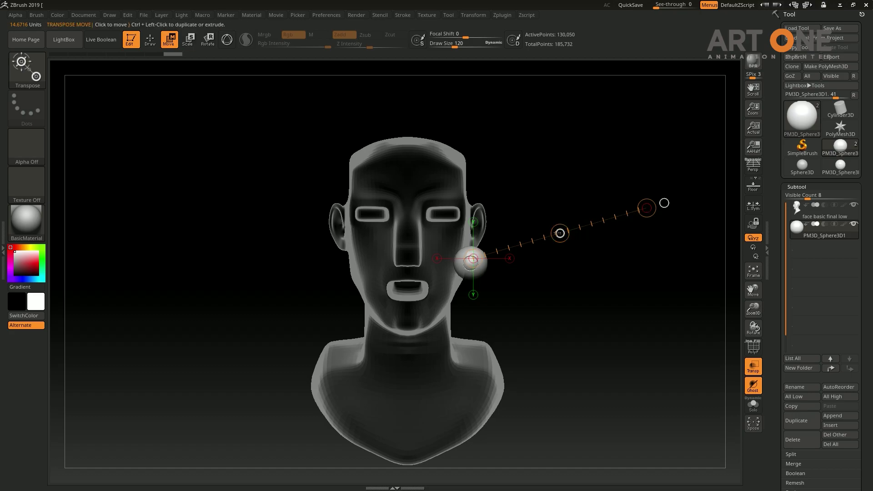
pyautogui.moveTo(560, 233)
pyautogui.mouseDown()
pyautogui.moveTo(531, 190)
pyautogui.moveTo(571, 195)
pyautogui.moveTo(543, 208)
pyautogui.mouseUp()
pyautogui.moveTo(494, 227); pyautogui.dragTo(630, 200)
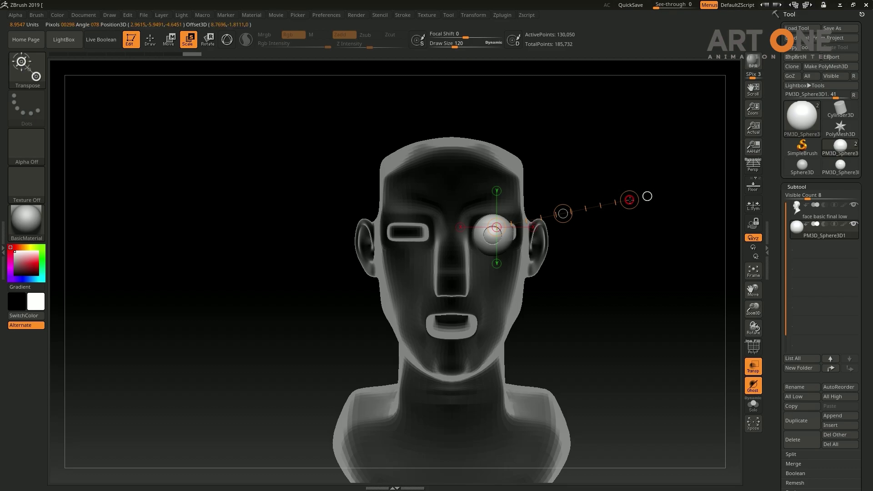
pyautogui.moveTo(637, 275); pyautogui.dragTo(636, 287)
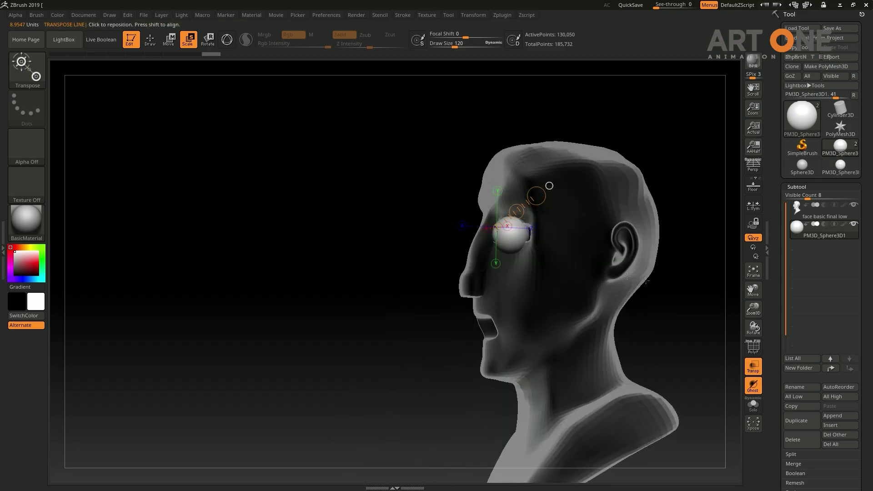
pyautogui.moveTo(418, 223); pyautogui.dragTo(639, 222)
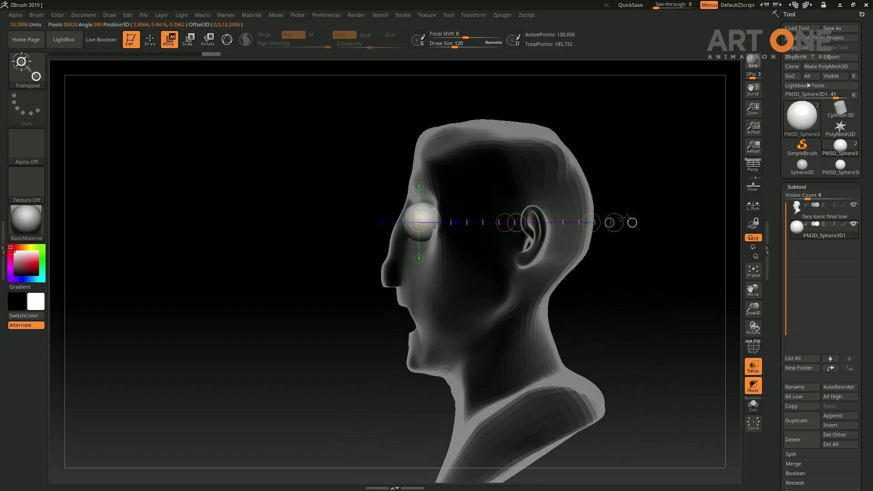
pyautogui.moveTo(519, 222); pyautogui.dragTo(535, 221)
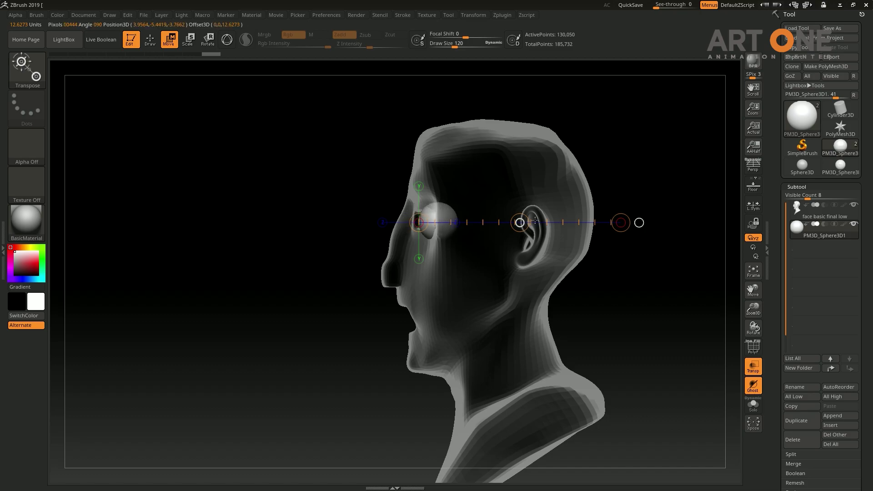
pyautogui.moveTo(636, 282); pyautogui.dragTo(670, 302)
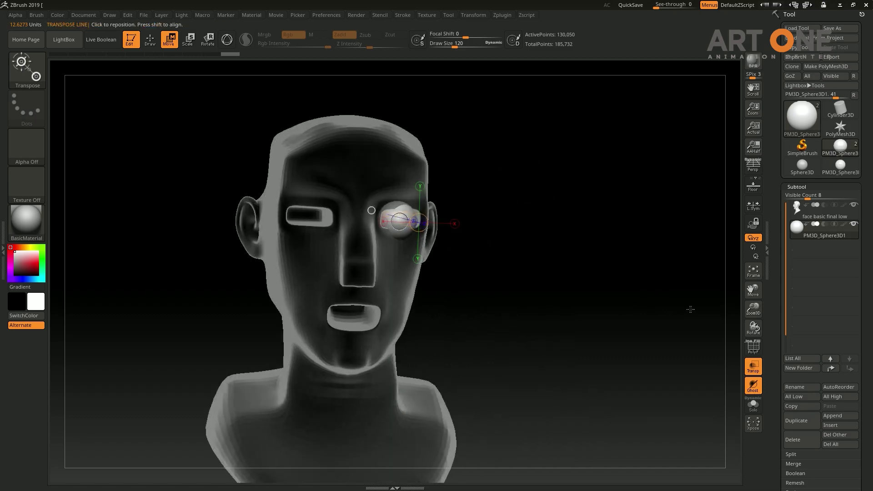
# Step: Duplicate the eyeball subtool and mirror the copy into the other eye socket
pyautogui.press('q')
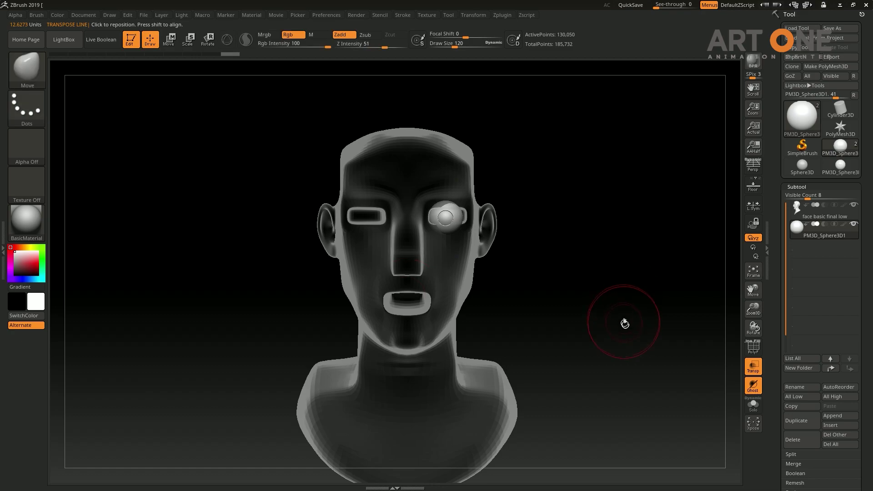
pyautogui.moveTo(624, 322); pyautogui.dragTo(667, 277)
pyautogui.scroll(-3, 777, 352)
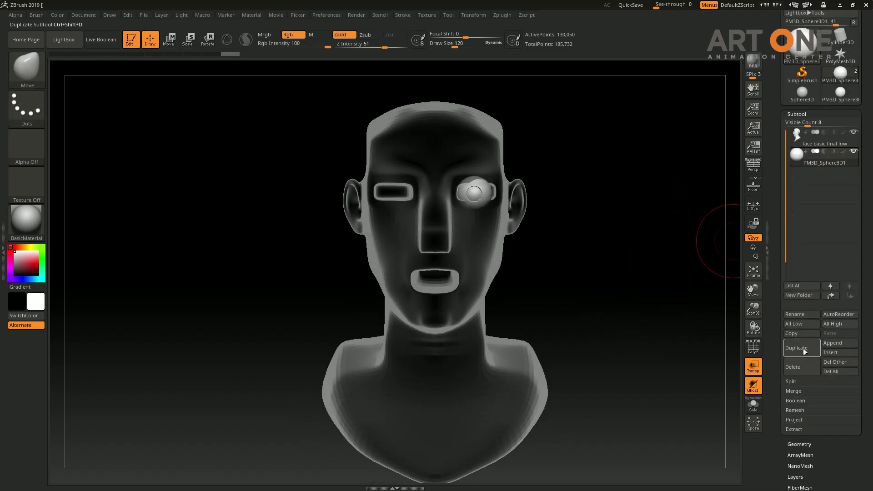
pyautogui.click(804, 350)
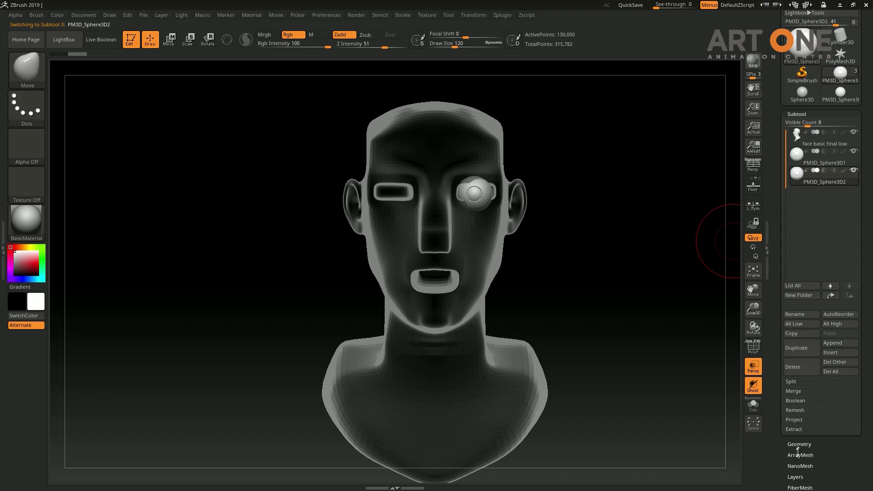
pyautogui.scroll(-3, 797, 450)
pyautogui.scroll(-3, 799, 409)
pyautogui.click(808, 349)
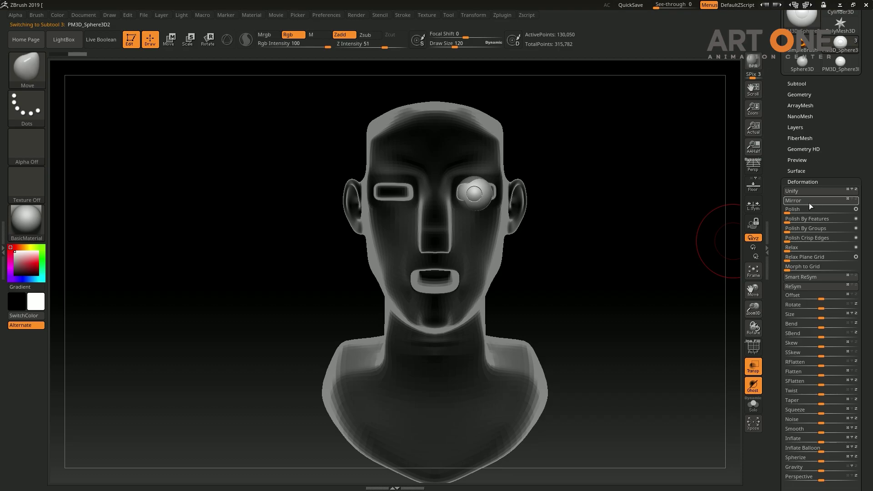
pyautogui.click(809, 203)
# Step: Turn off Transp and MergeDown the two eyeball subtools into one
pyautogui.moveTo(688, 267); pyautogui.dragTo(655, 316)
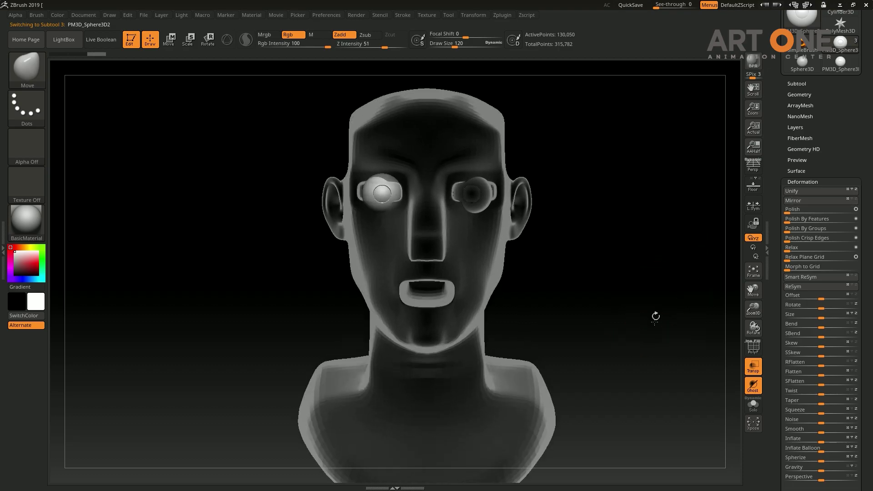
pyautogui.click(800, 84)
pyautogui.click(753, 366)
pyautogui.press('Up')
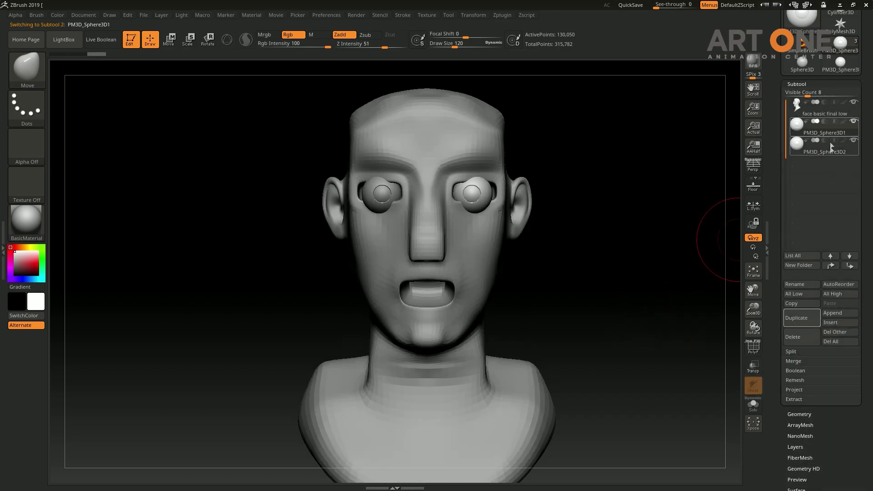
pyautogui.click(793, 362)
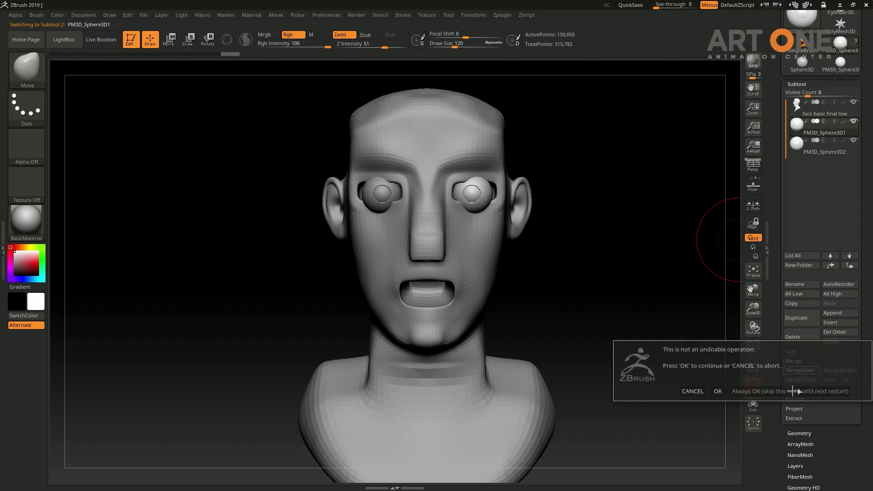
pyautogui.click(741, 392)
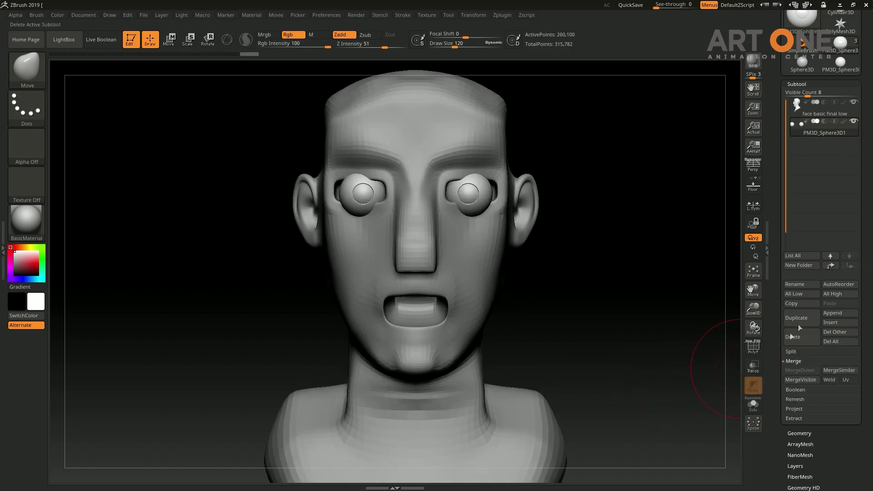
# Step: Move the eyeball subtool up the list and test Transpose Rotate on the eyes with Transp on
pyautogui.click(833, 266)
pyautogui.moveTo(824, 110)
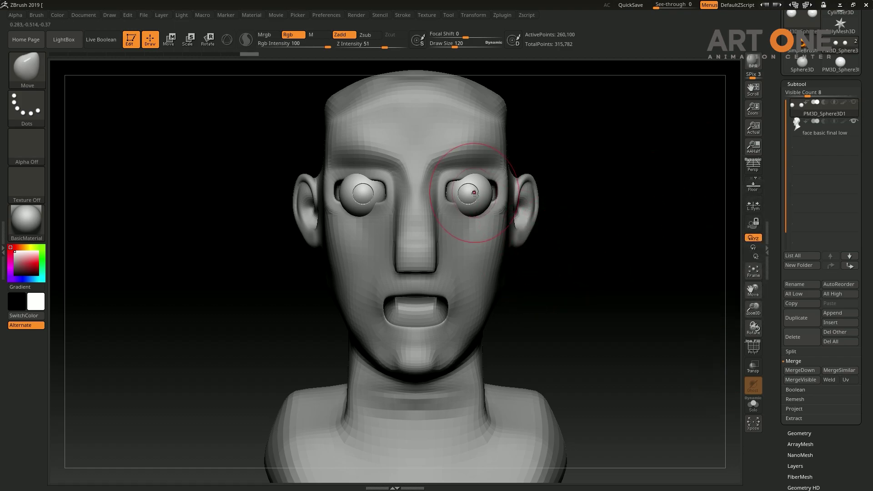
pyautogui.moveTo(600, 223)
pyautogui.mouseDown()
pyautogui.moveTo(609, 307)
pyautogui.moveTo(736, 378)
pyautogui.mouseUp()
pyautogui.moveTo(697, 341); pyautogui.dragTo(633, 335)
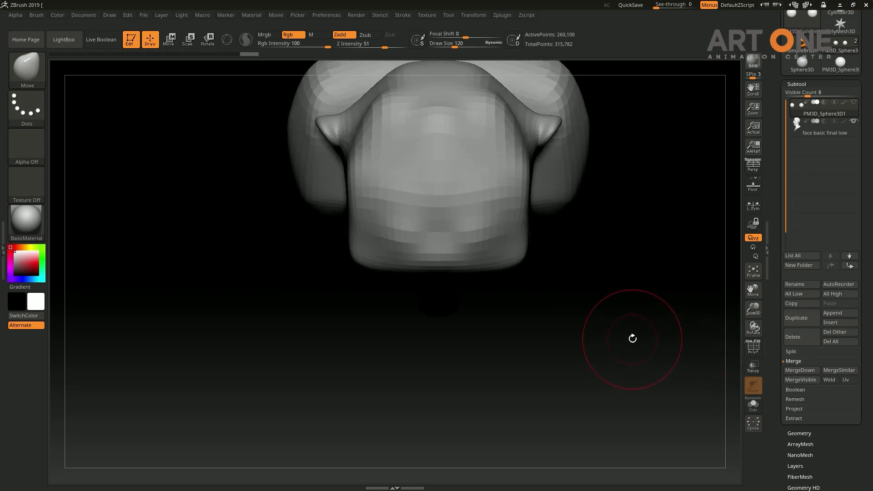
pyautogui.click(753, 367)
pyautogui.moveTo(670, 394); pyautogui.dragTo(655, 356)
pyautogui.press('r')
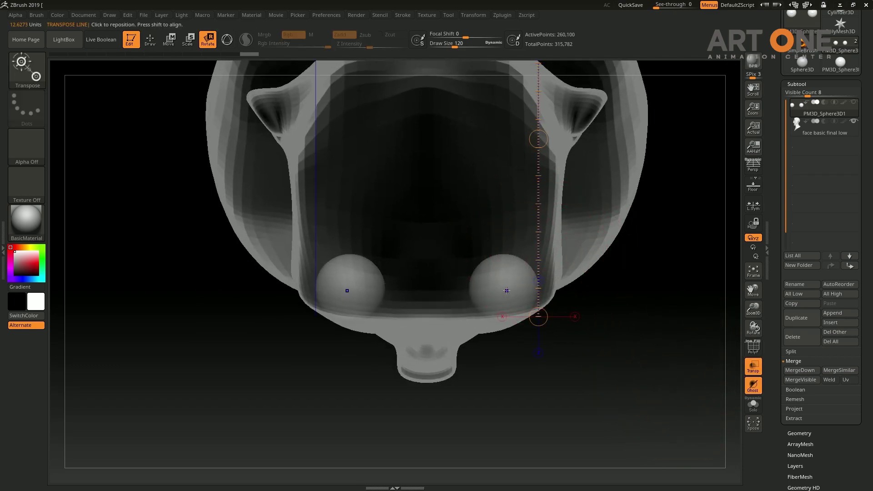
pyautogui.moveTo(506, 291); pyautogui.dragTo(663, 331)
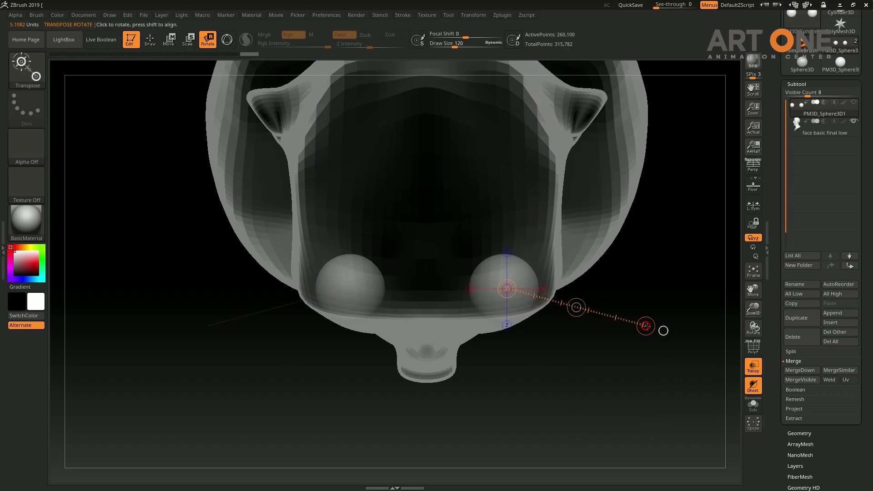
pyautogui.moveTo(650, 298); pyautogui.dragTo(688, 308)
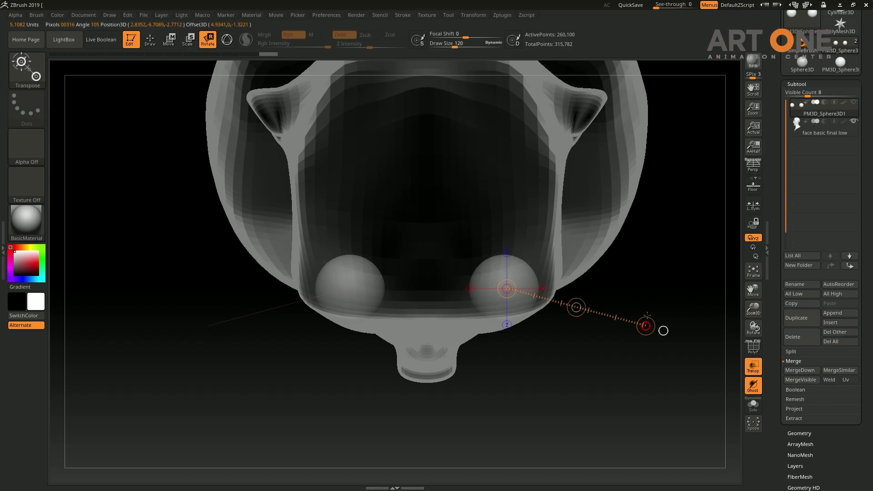
pyautogui.moveTo(647, 314)
pyautogui.mouseDown()
pyautogui.moveTo(688, 186)
pyautogui.moveTo(672, 201)
pyautogui.moveTo(682, 254)
pyautogui.mouseUp()
# Step: With Transp off, select the face subtool, hide the eyes and enable PolyF
pyautogui.click(753, 367)
pyautogui.moveTo(668, 300); pyautogui.dragTo(673, 318)
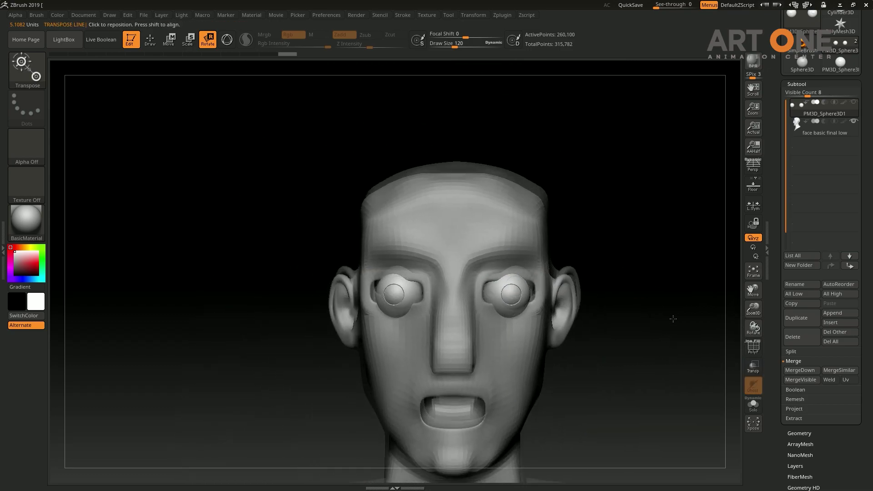
pyautogui.click(808, 133)
pyautogui.click(853, 121)
pyautogui.hotkey('shift', 'f')
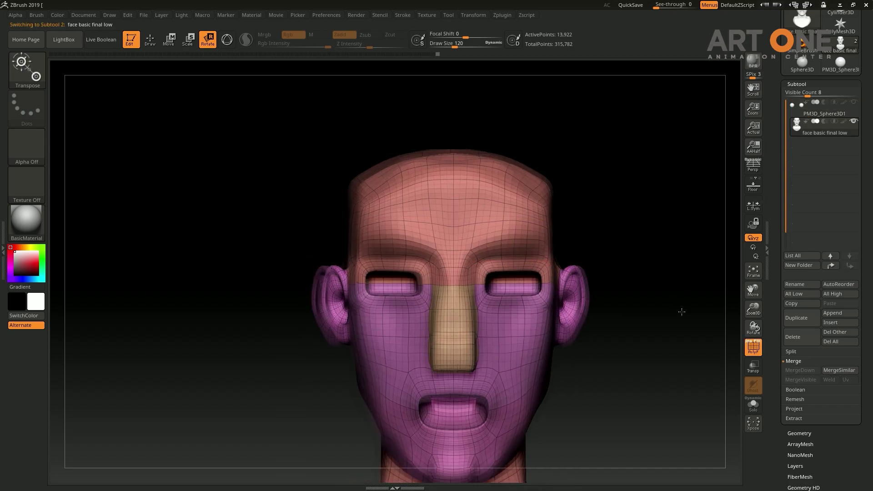
# Step: Show the eye spheres again and try a Transpose Move line beside the right eye
pyautogui.press('q')
pyautogui.moveTo(667, 336); pyautogui.dragTo(727, 410)
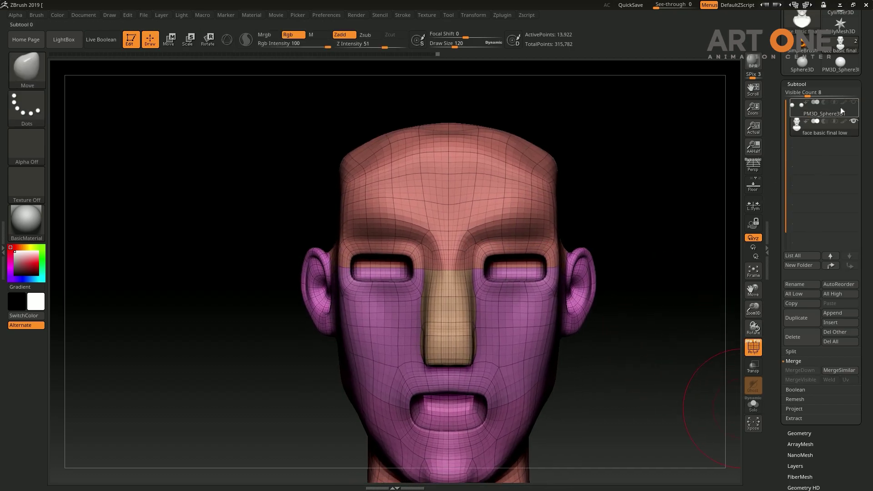
pyautogui.click(854, 102)
pyautogui.moveTo(663, 315)
pyautogui.mouseDown()
pyautogui.moveTo(678, 286)
pyautogui.moveTo(639, 322)
pyautogui.mouseUp()
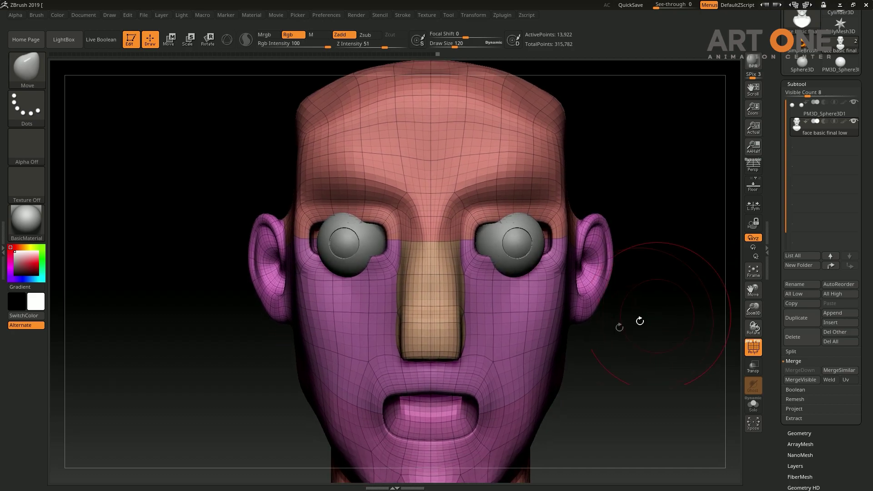
pyautogui.press('w')
pyautogui.keyDown('ctrl'); pyautogui.moveTo(471, 257); pyautogui.dragTo(471, 184); pyautogui.keyUp('ctrl')
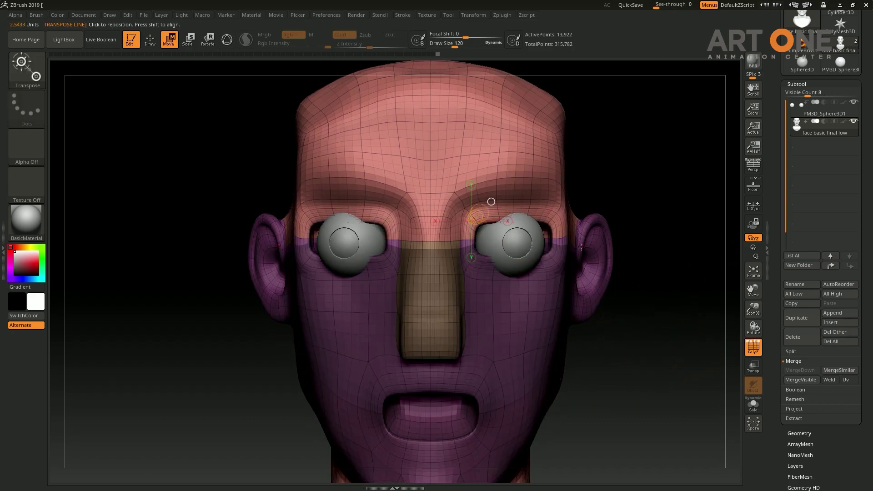
pyautogui.press('q')
# Step: Orbit to a side profile and rectangle-select the region around the eye
pyautogui.moveTo(672, 247)
pyautogui.mouseDown()
pyautogui.moveTo(591, 250)
pyautogui.moveTo(646, 236)
pyautogui.moveTo(664, 251)
pyautogui.mouseUp()
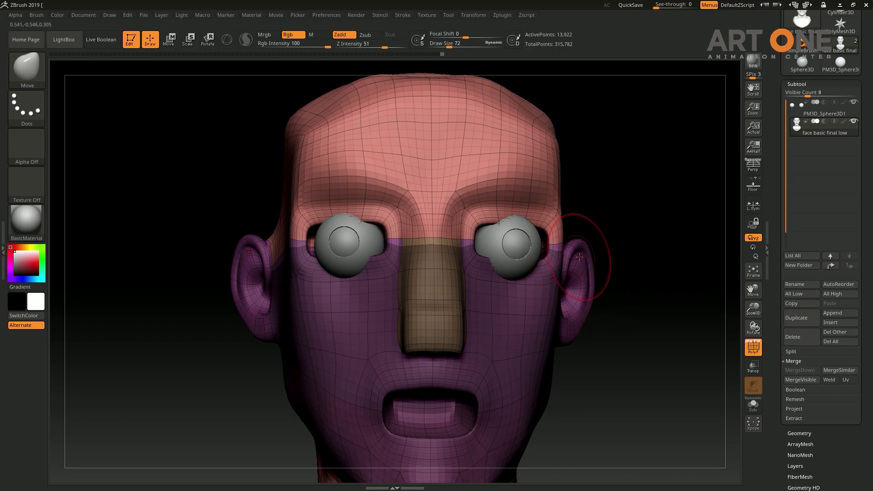
pyautogui.moveTo(648, 253); pyautogui.dragTo(498, 254)
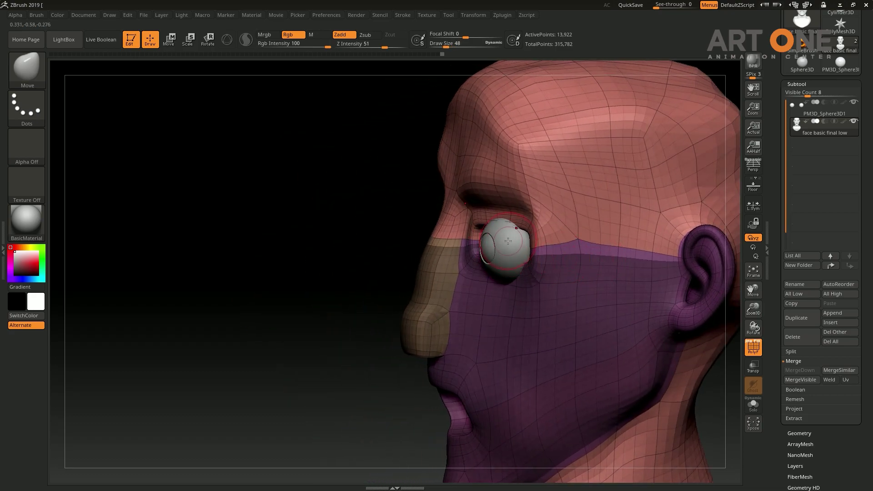
pyautogui.keyDown('shift'); pyautogui.moveTo(346, 264); pyautogui.dragTo(290, 274); pyautogui.keyUp('shift')
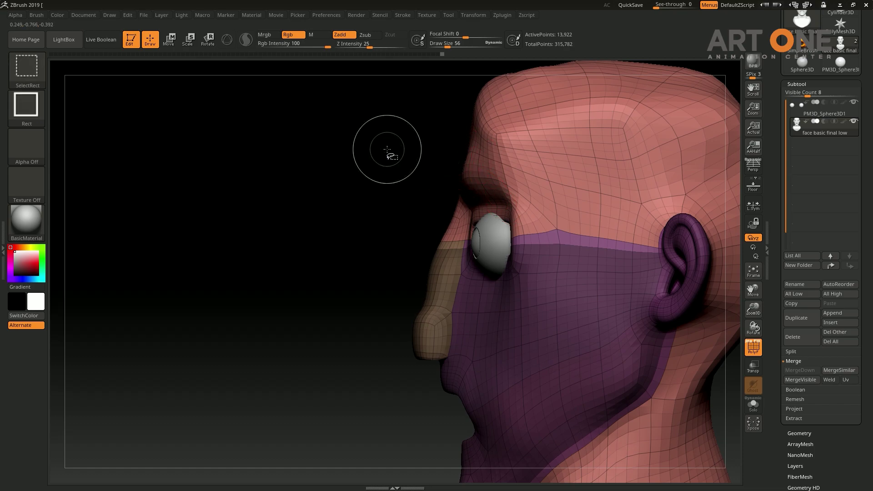
pyautogui.keyDown('ctrl'); pyautogui.keyDown('shift'); pyautogui.moveTo(387, 150); pyautogui.dragTo(572, 310); pyautogui.keyUp('shift'); pyautogui.keyUp('ctrl')
# Step: Isolate the eye-region band and inspect it from front, side, top and below
pyautogui.moveTo(668, 318)
pyautogui.mouseDown()
pyautogui.moveTo(692, 343)
pyautogui.moveTo(664, 384)
pyautogui.moveTo(658, 298)
pyautogui.moveTo(624, 279)
pyautogui.moveTo(534, 291)
pyautogui.mouseUp()
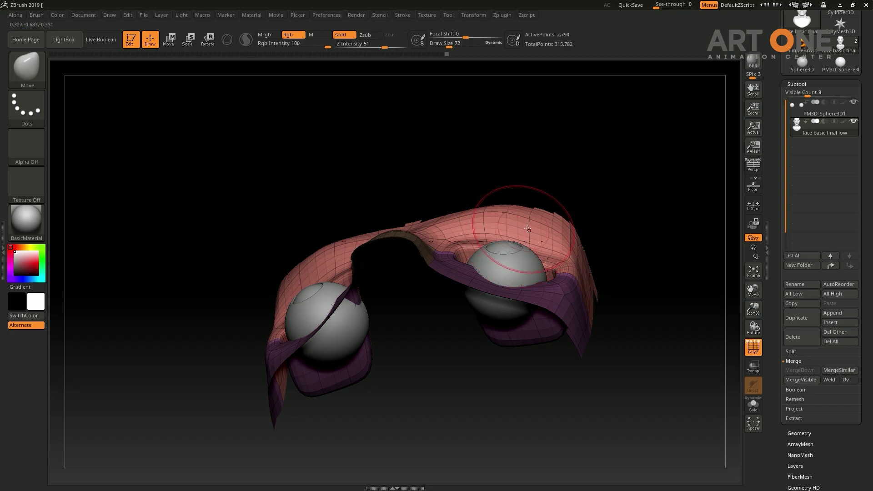
pyautogui.moveTo(668, 236); pyautogui.dragTo(526, 251)
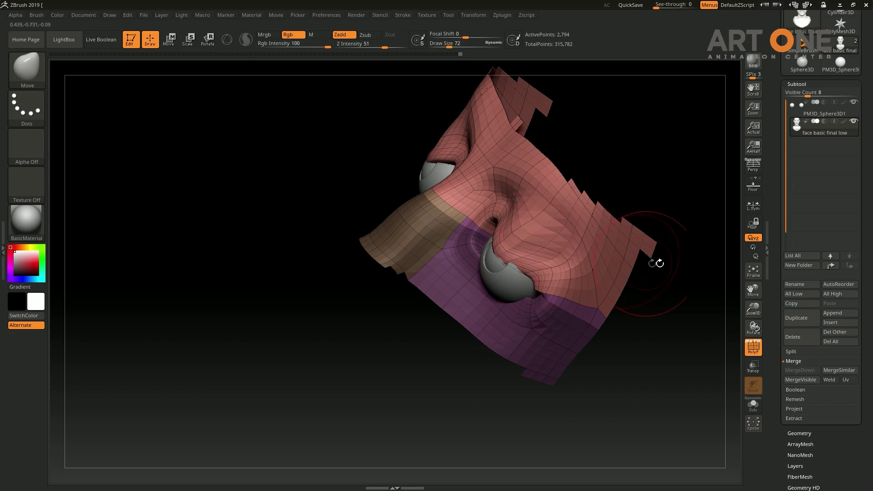
pyautogui.moveTo(659, 263)
pyautogui.mouseDown()
pyautogui.moveTo(678, 259)
pyautogui.moveTo(628, 293)
pyautogui.mouseUp()
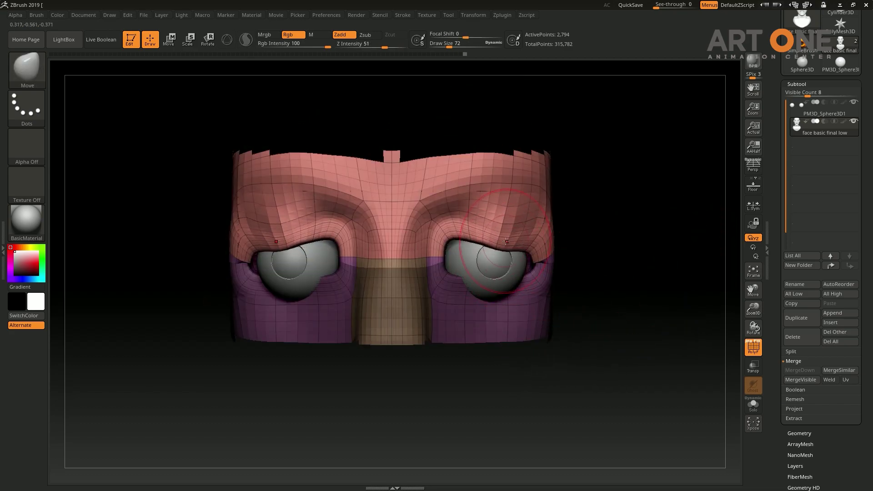
pyautogui.moveTo(629, 251); pyautogui.dragTo(568, 256)
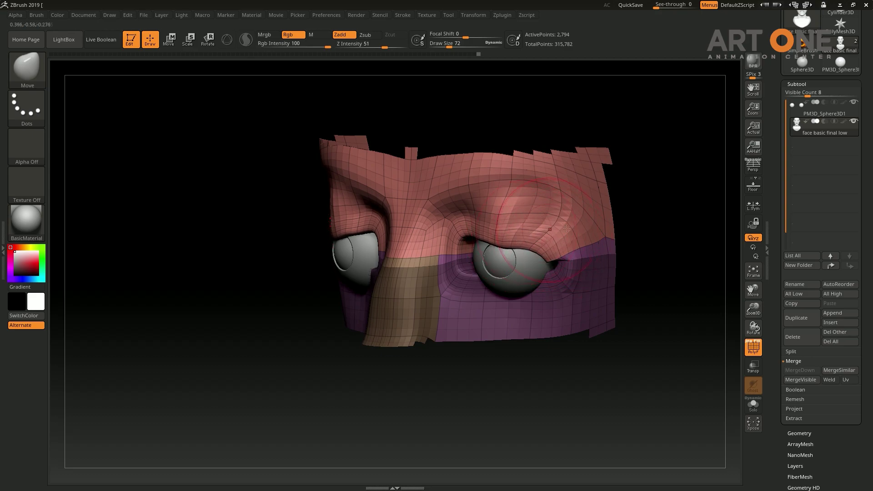
pyautogui.moveTo(618, 225)
pyautogui.mouseDown()
pyautogui.moveTo(695, 216)
pyautogui.moveTo(467, 248)
pyautogui.mouseUp()
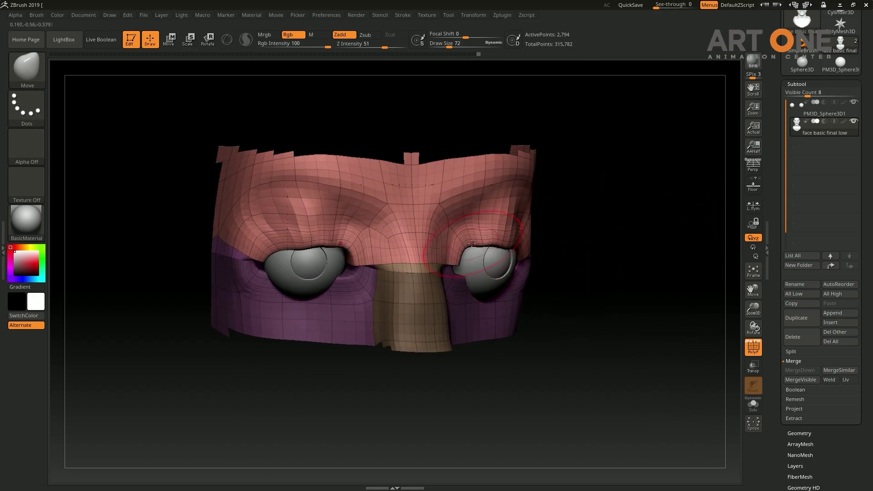
pyautogui.moveTo(591, 245)
pyautogui.mouseDown()
pyautogui.moveTo(631, 243)
pyautogui.moveTo(621, 230)
pyautogui.moveTo(561, 263)
pyautogui.mouseUp()
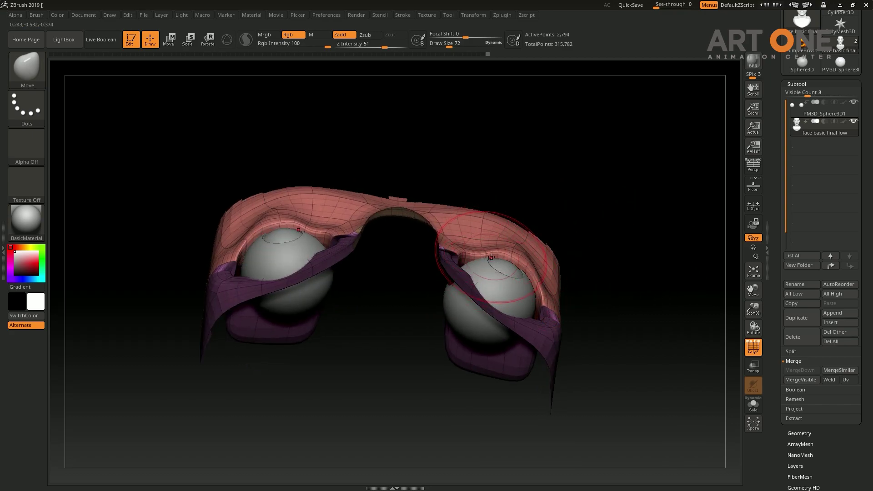
pyautogui.moveTo(639, 233)
pyautogui.mouseDown()
pyautogui.moveTo(687, 259)
pyautogui.moveTo(455, 246)
pyautogui.mouseUp()
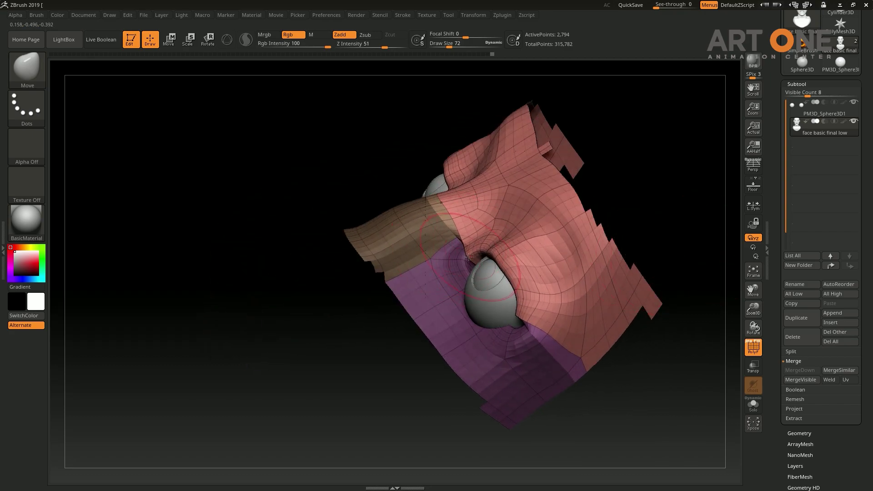
pyautogui.moveTo(666, 245)
pyautogui.mouseDown()
pyautogui.moveTo(672, 250)
pyautogui.moveTo(655, 301)
pyautogui.moveTo(551, 274)
pyautogui.mouseUp()
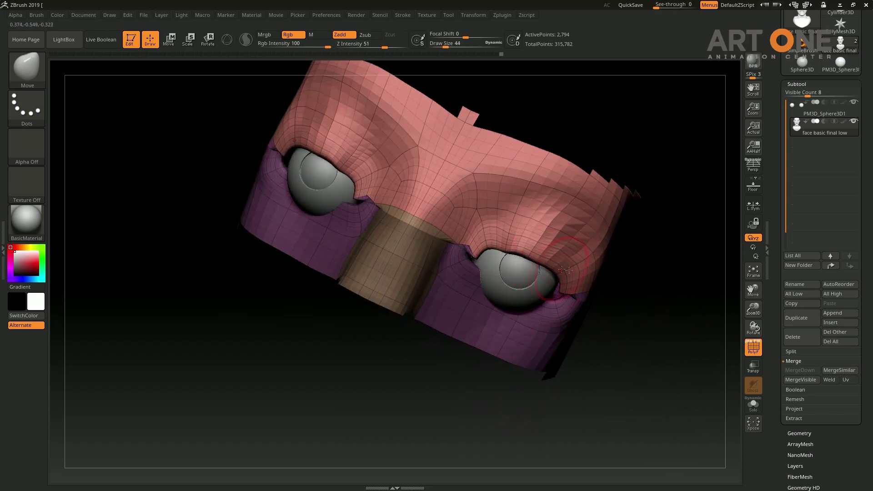
pyautogui.moveTo(660, 309)
pyautogui.mouseDown()
pyautogui.moveTo(653, 332)
pyautogui.moveTo(613, 159)
pyautogui.mouseUp()
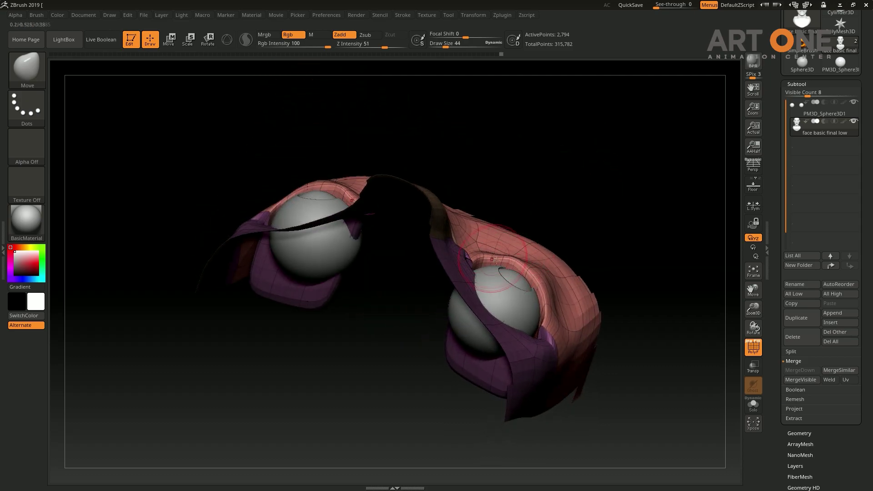
pyautogui.moveTo(622, 314)
pyautogui.mouseDown()
pyautogui.moveTo(648, 384)
pyautogui.moveTo(657, 377)
pyautogui.moveTo(663, 390)
pyautogui.mouseUp()
pyautogui.moveTo(656, 332)
pyautogui.mouseDown()
pyautogui.moveTo(668, 353)
pyautogui.moveTo(688, 314)
pyautogui.moveTo(717, 317)
pyautogui.mouseUp()
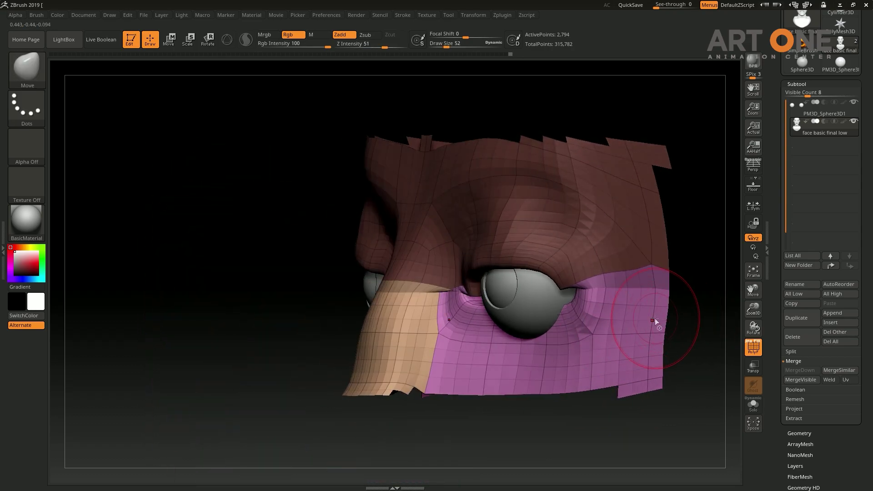
pyautogui.moveTo(678, 283); pyautogui.dragTo(686, 318)
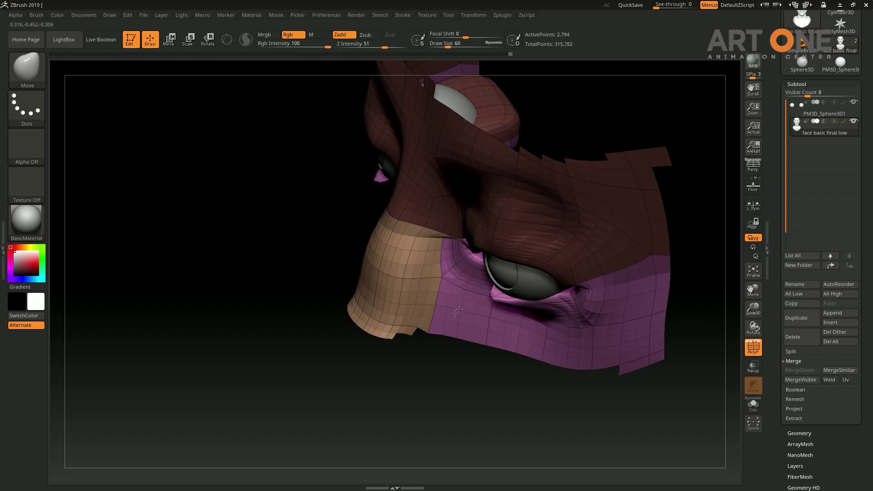
pyautogui.moveTo(456, 311)
pyautogui.mouseDown()
pyautogui.moveTo(533, 298)
pyautogui.moveTo(539, 318)
pyautogui.mouseUp()
# Step: Pull the right eyelid edge over the eyeball and check both eye areas from several angles
pyautogui.moveTo(514, 291); pyautogui.dragTo(482, 278)
pyautogui.moveTo(645, 272)
pyautogui.mouseDown()
pyautogui.moveTo(659, 296)
pyautogui.moveTo(497, 283)
pyautogui.moveTo(522, 253)
pyautogui.moveTo(616, 279)
pyautogui.moveTo(591, 287)
pyautogui.moveTo(628, 255)
pyautogui.mouseUp()
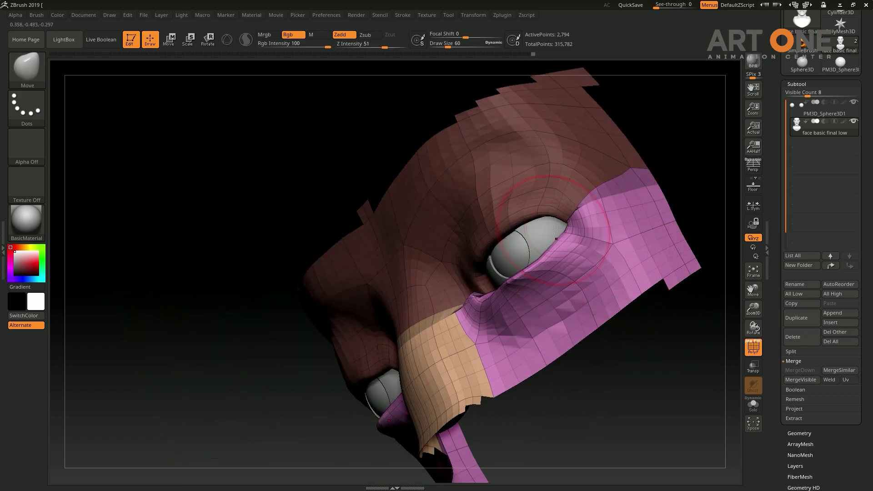
pyautogui.moveTo(656, 334); pyautogui.dragTo(614, 250)
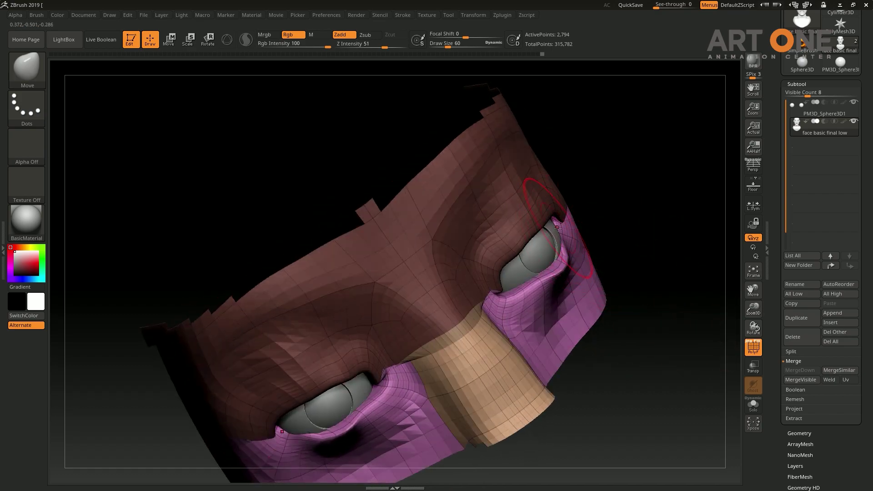
pyautogui.moveTo(557, 227); pyautogui.dragTo(568, 229)
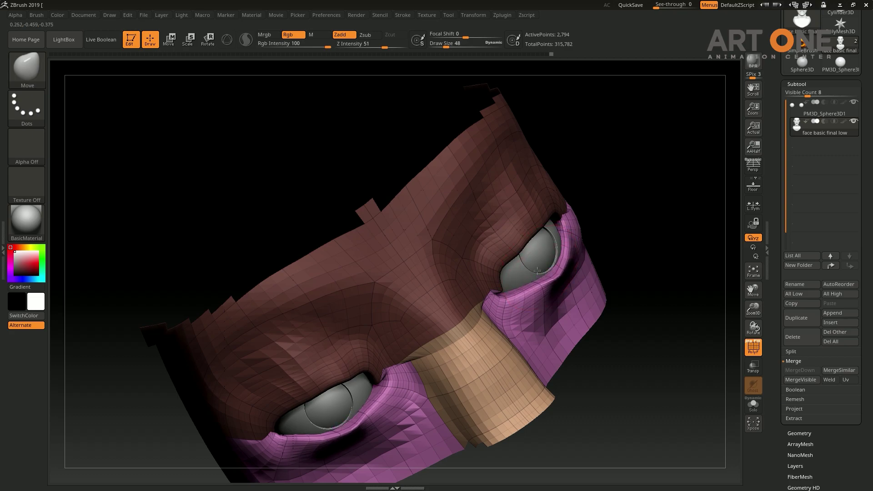
pyautogui.keyDown('shift'); pyautogui.moveTo(637, 273); pyautogui.dragTo(514, 285); pyautogui.keyUp('shift')
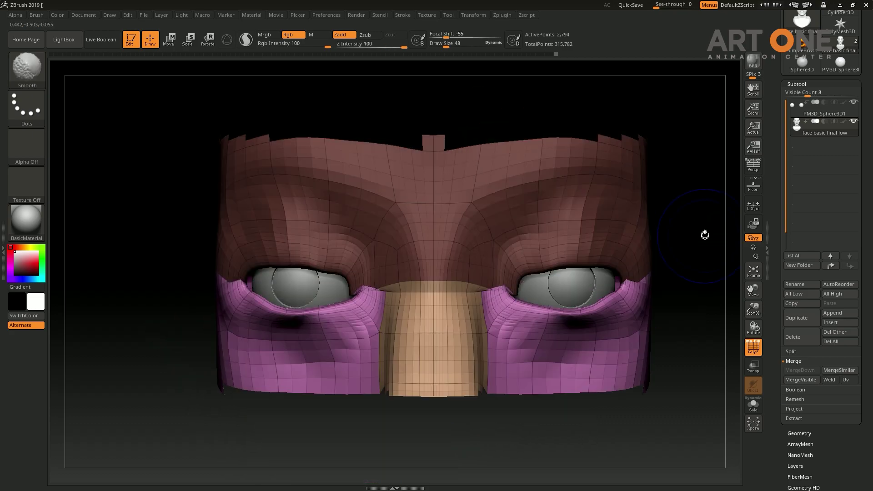
pyautogui.moveTo(646, 273); pyautogui.dragTo(669, 220)
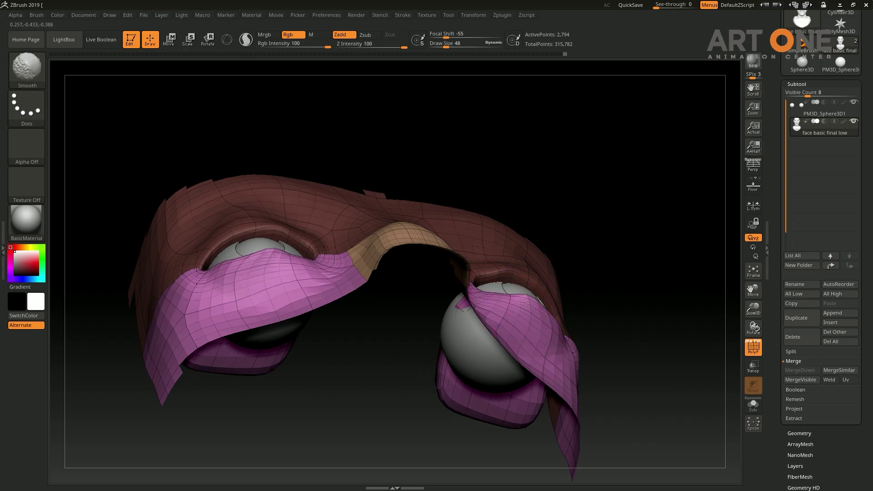
pyautogui.moveTo(548, 321); pyautogui.dragTo(640, 297)
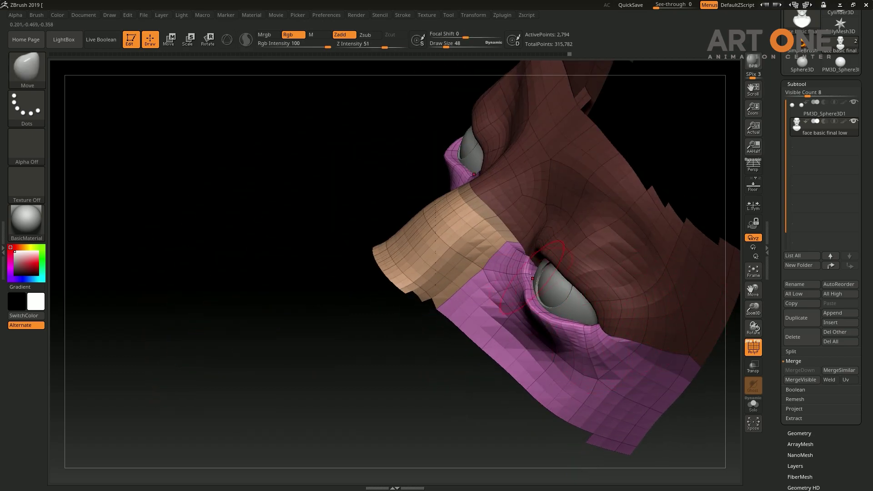
pyautogui.moveTo(532, 356); pyautogui.dragTo(475, 372)
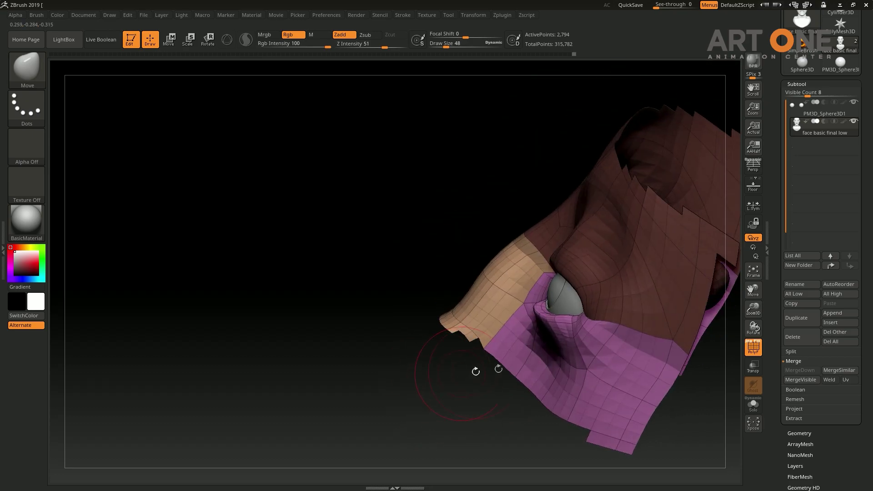
pyautogui.moveTo(469, 417); pyautogui.dragTo(496, 400)
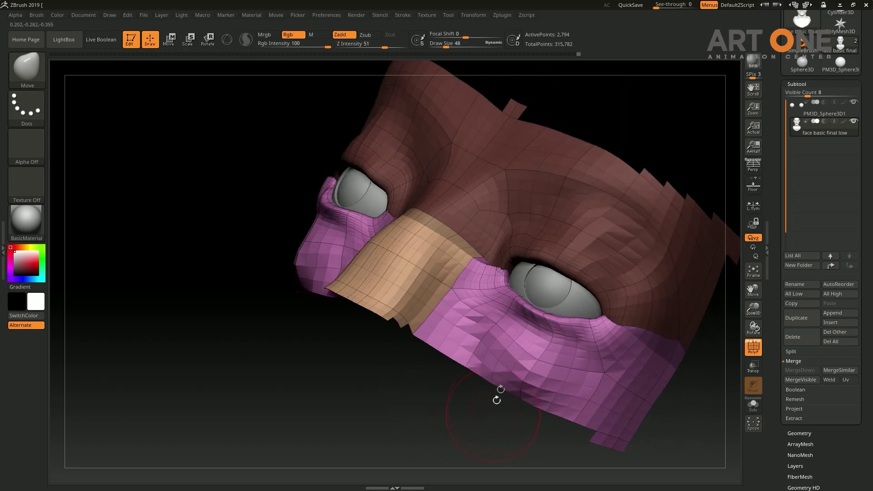
pyautogui.moveTo(501, 436); pyautogui.dragTo(692, 335)
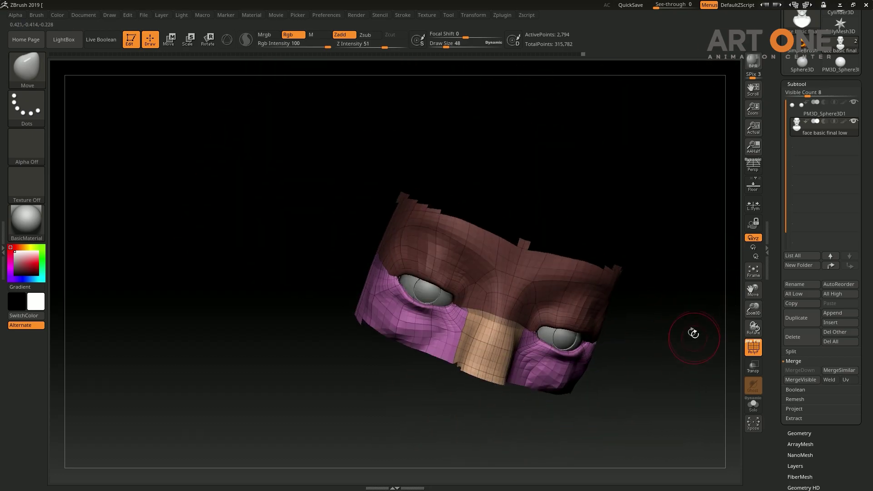
# Step: Unhide the whole head and inspect it from the front and below the chin
pyautogui.keyDown('ctrl'); pyautogui.keyDown('shift'); pyautogui.click(693, 336); pyautogui.keyUp('shift'); pyautogui.keyUp('ctrl')
pyautogui.moveTo(669, 191)
pyautogui.keyDown('shift'); pyautogui.mouseDown()
pyautogui.moveTo(678, 306)
pyautogui.moveTo(673, 321)
pyautogui.moveTo(622, 329)
pyautogui.mouseUp(); pyautogui.keyUp('shift')
pyautogui.moveTo(664, 309)
pyautogui.mouseDown()
pyautogui.moveTo(685, 321)
pyautogui.moveTo(731, 301)
pyautogui.moveTo(612, 263)
pyautogui.mouseUp()
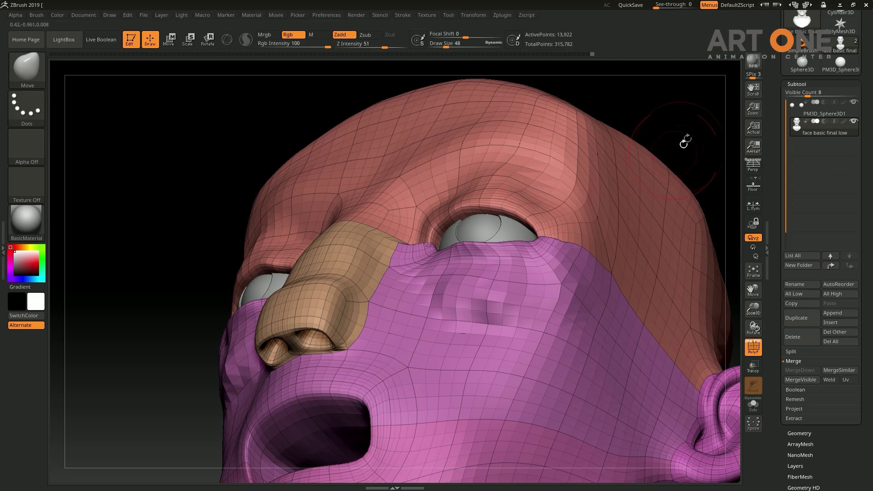
# Step: Drop the head to its lowest subdivision and isolate the pink upper polygroup
pyautogui.moveTo(684, 144)
pyautogui.keyDown('shift'); pyautogui.mouseDown()
pyautogui.moveTo(709, 176)
pyautogui.moveTo(706, 210)
pyautogui.moveTo(667, 181)
pyautogui.moveTo(325, 191)
pyautogui.moveTo(421, 285)
pyautogui.moveTo(426, 223)
pyautogui.mouseUp(); pyautogui.keyUp('shift')
pyautogui.hotkey('shift', 'd')
pyautogui.keyDown('ctrl'); pyautogui.keyDown('shift'); pyautogui.click(552, 172); pyautogui.keyUp('shift'); pyautogui.keyUp('ctrl')
pyautogui.keyDown('ctrl'); pyautogui.keyDown('shift'); pyautogui.moveTo(343, 130); pyautogui.dragTo(545, 226); pyautogui.keyUp('shift'); pyautogui.keyUp('ctrl')
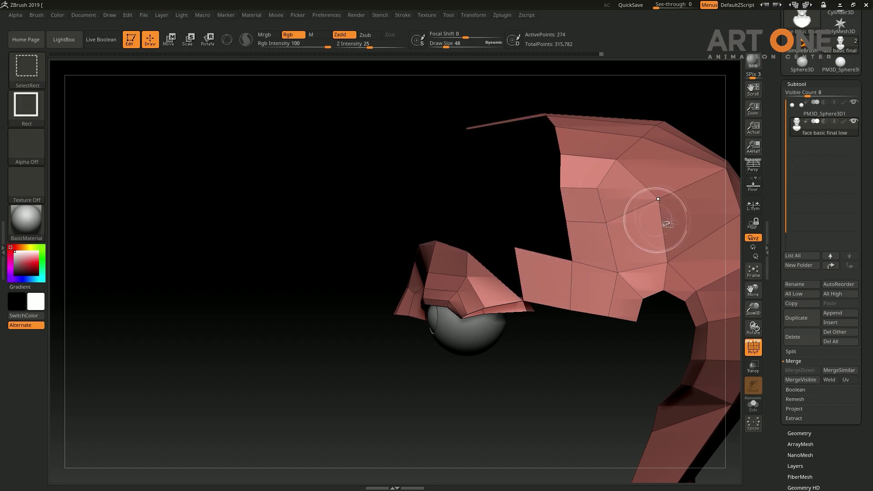
# Step: Rectangle-hide sections of the upper and lower mesh, then unhide everything
pyautogui.keyDown('ctrl'); pyautogui.keyDown('shift'); pyautogui.moveTo(679, 212); pyautogui.dragTo(555, 264); pyautogui.keyUp('shift'); pyautogui.keyUp('ctrl')
pyautogui.keyDown('ctrl'); pyautogui.keyDown('shift'); pyautogui.moveTo(566, 334); pyautogui.dragTo(736, 209); pyautogui.keyUp('shift'); pyautogui.keyUp('ctrl')
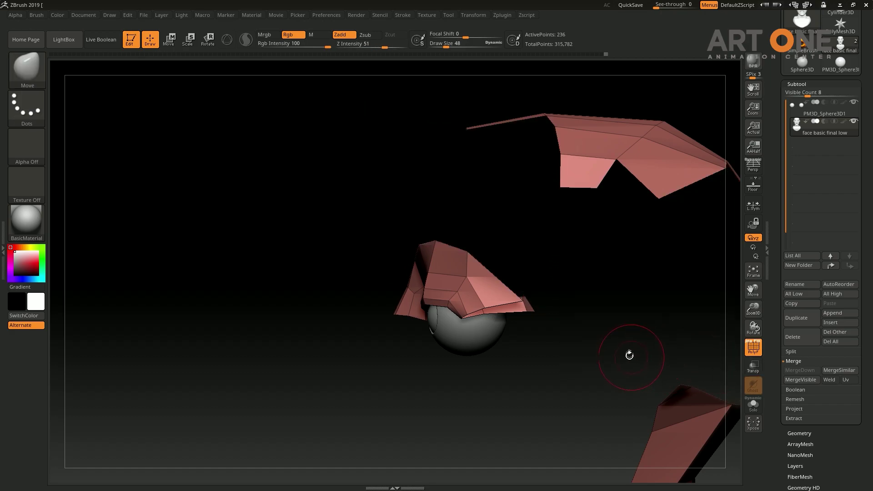
pyautogui.moveTo(630, 355)
pyautogui.keyDown('shift'); pyautogui.mouseDown()
pyautogui.moveTo(384, 154)
pyautogui.moveTo(686, 245)
pyautogui.moveTo(565, 170)
pyautogui.mouseUp(); pyautogui.keyUp('shift')
pyautogui.moveTo(387, 473)
pyautogui.keyDown('ctrl'); pyautogui.keyDown('shift'); pyautogui.mouseDown()
pyautogui.moveTo(686, 400)
pyautogui.moveTo(639, 339)
pyautogui.moveTo(373, 163)
pyautogui.mouseUp(); pyautogui.keyUp('shift'); pyautogui.keyUp('ctrl')
pyautogui.keyDown('ctrl'); pyautogui.keyDown('shift'); pyautogui.moveTo(331, 122); pyautogui.dragTo(591, 245); pyautogui.keyUp('shift'); pyautogui.keyUp('ctrl')
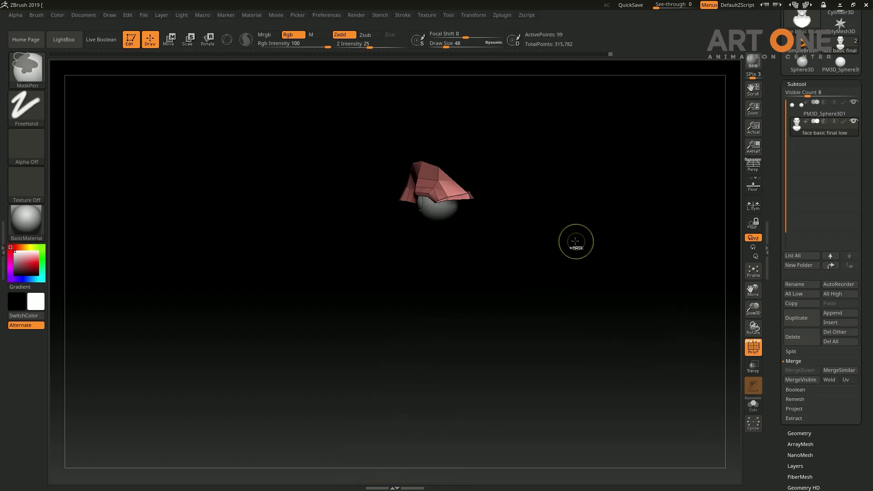
pyautogui.keyDown('ctrl'); pyautogui.keyDown('shift'); pyautogui.click(572, 246); pyautogui.keyUp('shift'); pyautogui.keyUp('ctrl')
pyautogui.moveTo(322, 267)
pyautogui.mouseDown()
pyautogui.moveTo(316, 289)
pyautogui.moveTo(668, 273)
pyautogui.mouseUp()
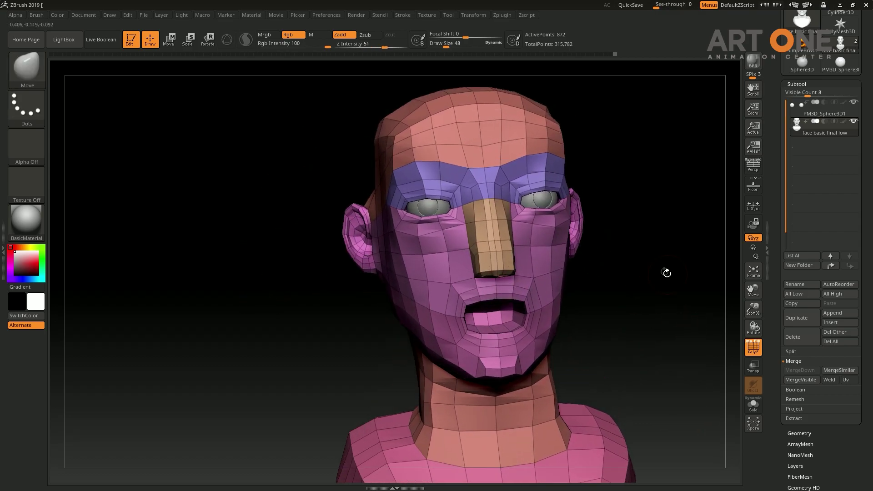
# Step: Isolate the purple brow polygroup and hide the column polygons beneath it
pyautogui.keyDown('ctrl'); pyautogui.keyDown('shift'); pyautogui.click(545, 181); pyautogui.keyUp('shift'); pyautogui.keyUp('ctrl')
pyautogui.click(754, 406)
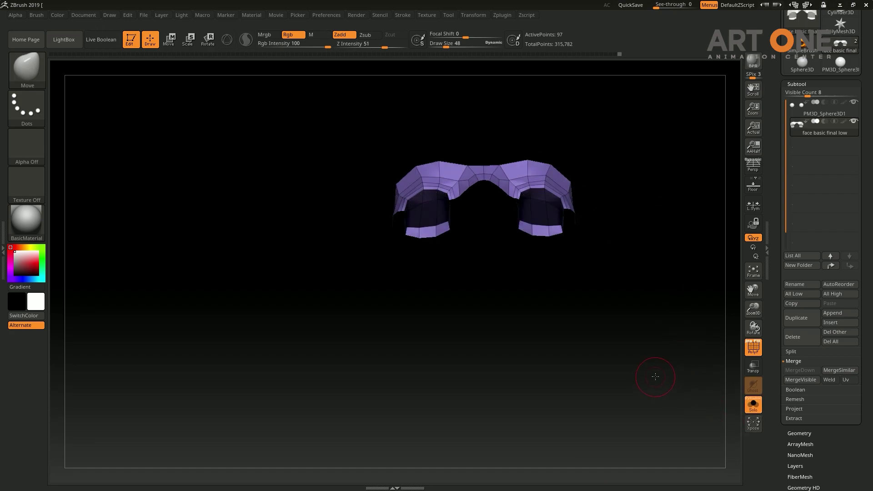
pyautogui.moveTo(661, 379); pyautogui.dragTo(646, 325)
pyautogui.keyDown('ctrl'); pyautogui.keyDown('alt'); pyautogui.keyDown('shift'); pyautogui.moveTo(504, 286); pyautogui.dragTo(542, 316); pyautogui.keyUp('shift'); pyautogui.keyUp('alt'); pyautogui.keyUp('ctrl')
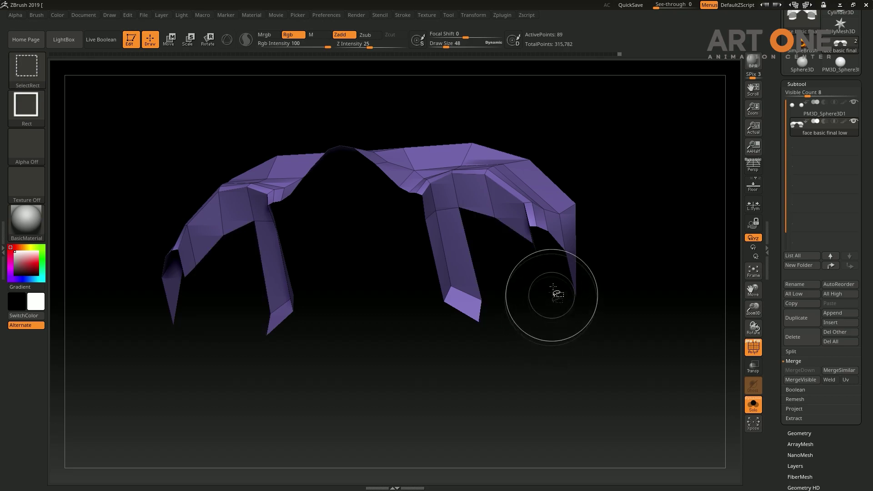
pyautogui.moveTo(486, 210)
pyautogui.mouseDown()
pyautogui.moveTo(522, 287)
pyautogui.moveTo(547, 278)
pyautogui.mouseUp()
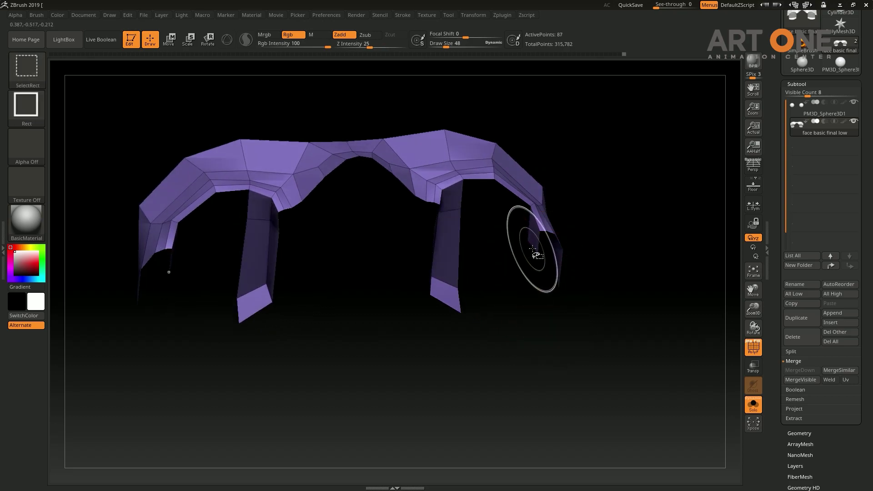
pyautogui.keyDown('ctrl'); pyautogui.keyDown('alt'); pyautogui.keyDown('shift'); pyautogui.click(455, 223); pyautogui.keyUp('shift'); pyautogui.keyUp('alt'); pyautogui.keyUp('ctrl')
pyautogui.keyDown('ctrl'); pyautogui.keyDown('alt'); pyautogui.keyDown('shift'); pyautogui.click(450, 293); pyautogui.keyUp('shift'); pyautogui.keyUp('alt'); pyautogui.keyUp('ctrl')
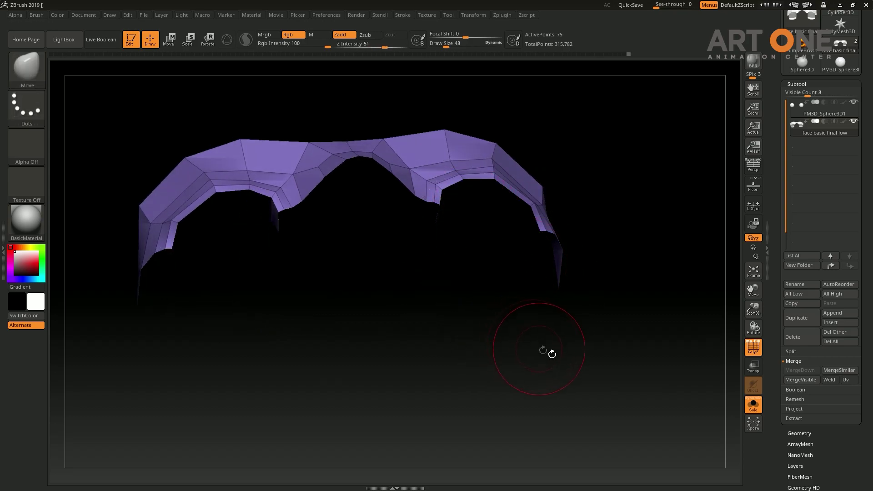
pyautogui.keyDown('ctrl'); pyautogui.keyDown('shift'); pyautogui.click(660, 341); pyautogui.keyUp('shift'); pyautogui.keyUp('ctrl')
pyautogui.moveTo(696, 224)
pyautogui.mouseDown()
pyautogui.moveTo(682, 301)
pyautogui.moveTo(628, 346)
pyautogui.moveTo(637, 363)
pyautogui.mouseUp()
# Step: Isolate the lower pink column polygroup, hide its top pieces and regroup the visible faces
pyautogui.keyDown('ctrl'); pyautogui.keyDown('shift'); pyautogui.click(501, 318); pyautogui.keyUp('shift'); pyautogui.keyUp('ctrl')
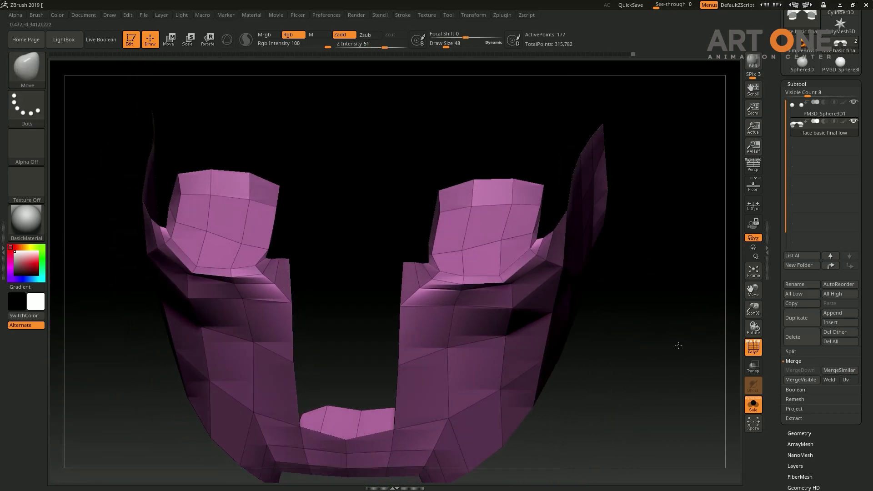
pyautogui.keyDown('ctrl'); pyautogui.keyDown('shift'); pyautogui.moveTo(488, 164); pyautogui.dragTo(554, 224); pyautogui.keyUp('shift'); pyautogui.keyUp('ctrl')
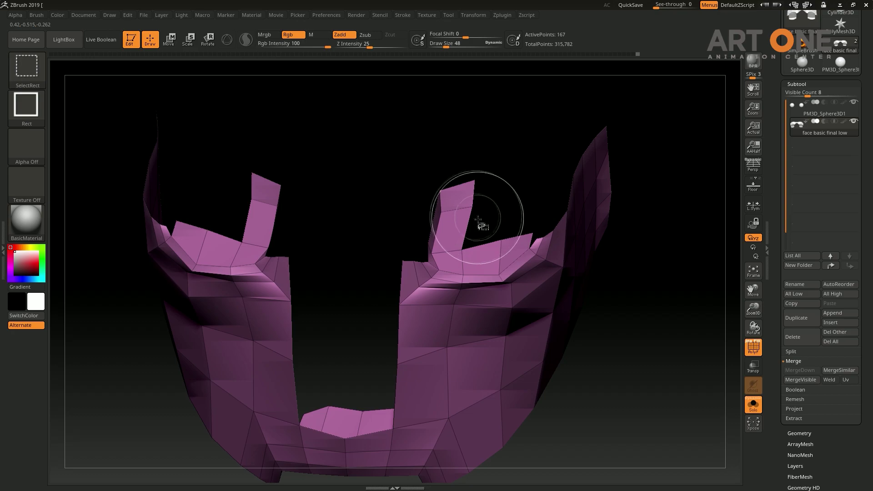
pyautogui.keyDown('ctrl'); pyautogui.keyDown('alt'); pyautogui.keyDown('shift'); pyautogui.moveTo(503, 245); pyautogui.dragTo(502, 245); pyautogui.keyUp('shift'); pyautogui.keyUp('alt'); pyautogui.keyUp('ctrl')
pyautogui.keyDown('ctrl'); pyautogui.keyDown('alt'); pyautogui.keyDown('shift'); pyautogui.click(452, 243); pyautogui.keyUp('shift'); pyautogui.keyUp('alt'); pyautogui.keyUp('ctrl')
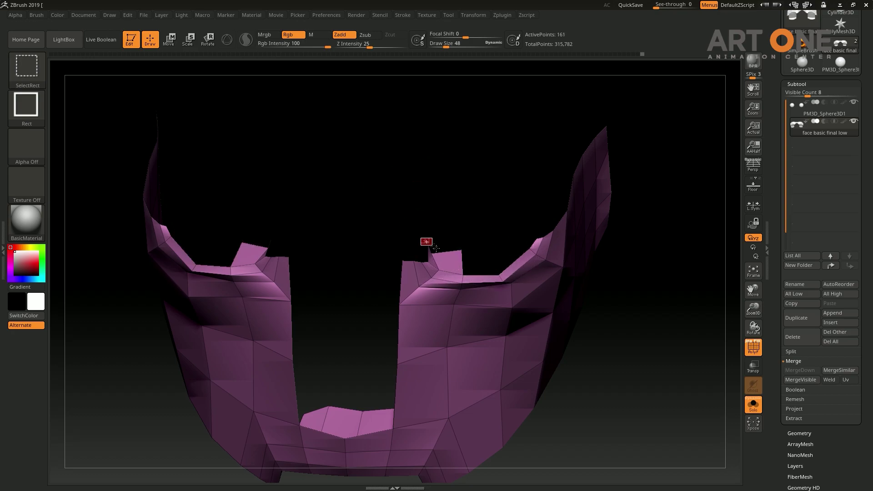
pyautogui.hotkey('ctrl', 'z')
pyautogui.hotkey('ctrl', 'z')
pyautogui.hotkey('ctrl', 'z')
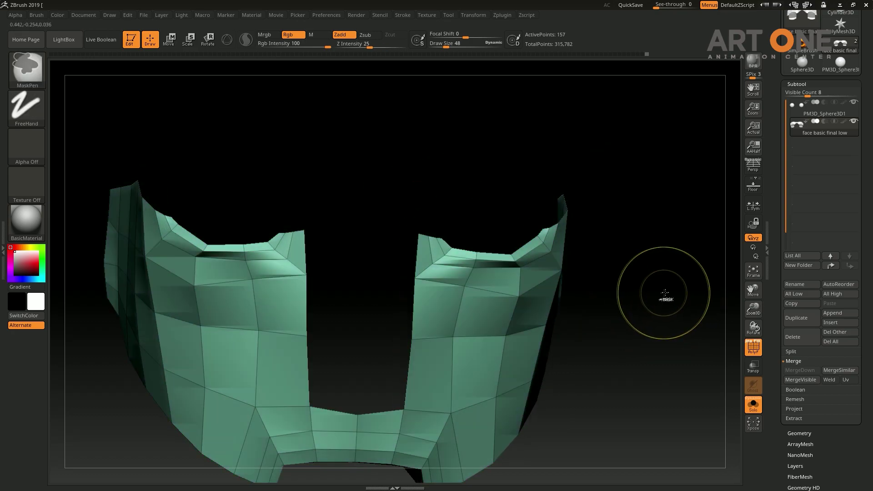
pyautogui.hotkey('ctrl', 'z')
pyautogui.moveTo(690, 279)
pyautogui.mouseDown()
pyautogui.moveTo(697, 299)
pyautogui.moveTo(669, 270)
pyautogui.moveTo(681, 294)
pyautogui.mouseUp()
# Step: Isolate the nose polygroup and hide parts of it to form the nose strip, then unhide all
pyautogui.keyDown('ctrl'); pyautogui.keyDown('shift'); pyautogui.click(400, 295); pyautogui.keyUp('shift'); pyautogui.keyUp('ctrl')
pyautogui.moveTo(491, 306)
pyautogui.mouseDown()
pyautogui.moveTo(588, 253)
pyautogui.moveTo(611, 284)
pyautogui.moveTo(619, 267)
pyautogui.mouseUp()
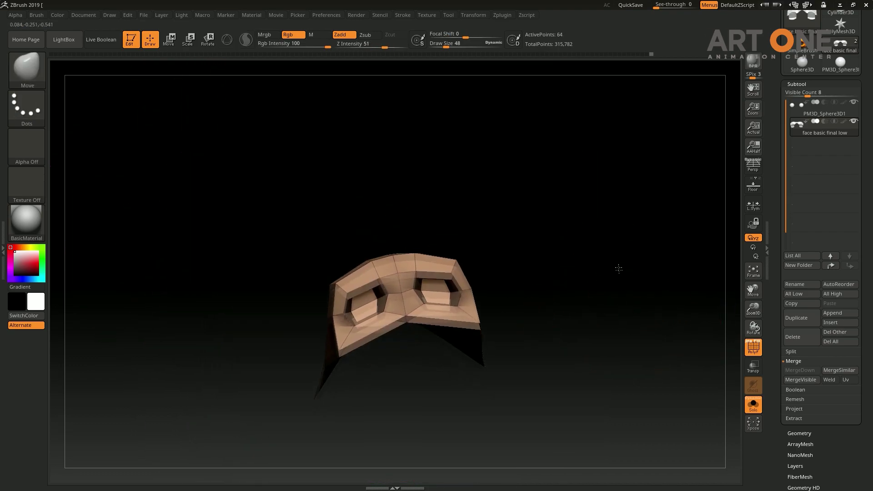
pyautogui.keyDown('ctrl'); pyautogui.keyDown('shift'); pyautogui.moveTo(484, 268); pyautogui.dragTo(448, 321); pyautogui.keyUp('shift'); pyautogui.keyUp('ctrl')
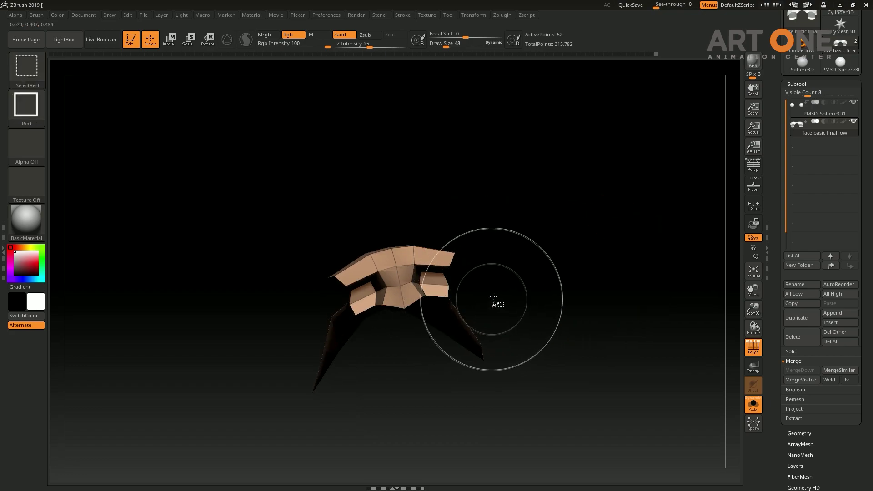
pyautogui.moveTo(497, 298); pyautogui.dragTo(398, 235)
pyautogui.keyDown('ctrl'); pyautogui.keyDown('shift'); pyautogui.moveTo(415, 282); pyautogui.dragTo(416, 284); pyautogui.keyUp('shift'); pyautogui.keyUp('ctrl')
pyautogui.moveTo(468, 260)
pyautogui.mouseDown()
pyautogui.moveTo(405, 250)
pyautogui.moveTo(415, 268)
pyautogui.moveTo(510, 226)
pyautogui.moveTo(445, 224)
pyautogui.moveTo(612, 246)
pyautogui.mouseUp()
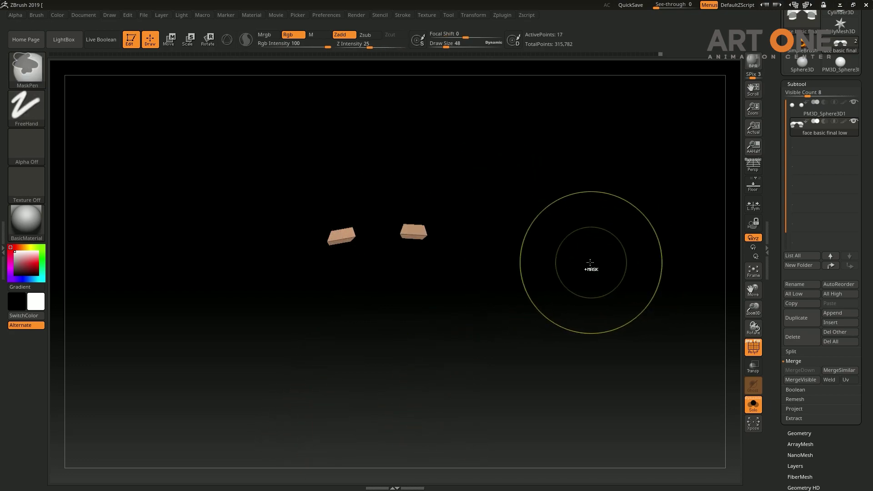
pyautogui.keyDown('ctrl'); pyautogui.keyDown('shift'); pyautogui.click(594, 263); pyautogui.keyUp('shift'); pyautogui.keyUp('ctrl')
pyautogui.press('f')
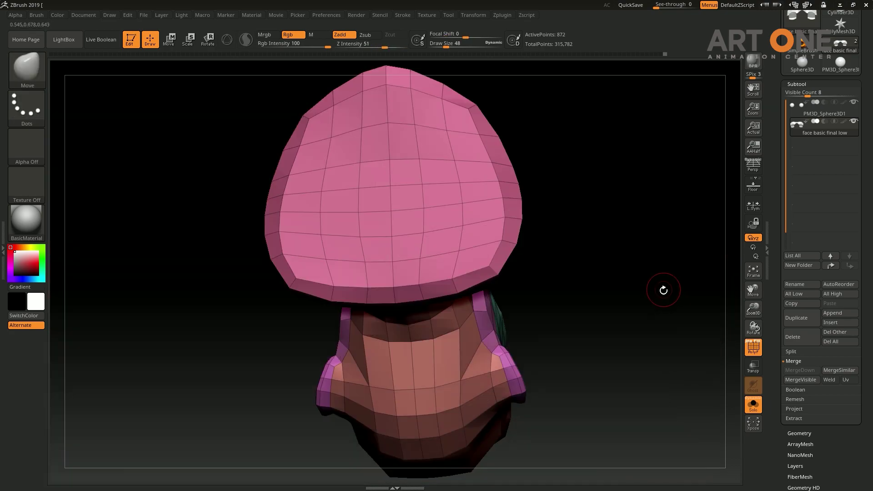
pyautogui.moveTo(663, 289)
pyautogui.mouseDown()
pyautogui.moveTo(624, 322)
pyautogui.moveTo(633, 370)
pyautogui.moveTo(667, 383)
pyautogui.mouseUp()
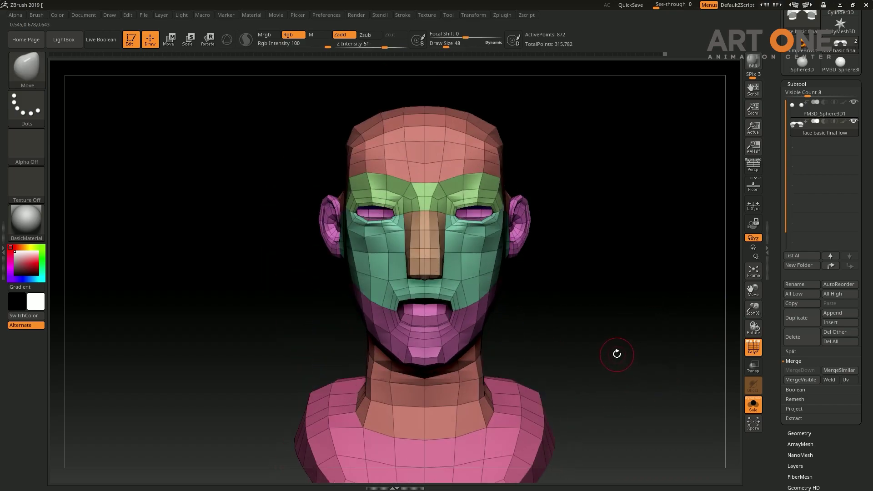
# Step: At a coarser subdivision level with a slightly larger Move brush, push the forehead and brow outward and upward
pyautogui.press('d')
pyautogui.press('d')
pyautogui.press('d')
pyautogui.moveTo(616, 353)
pyautogui.mouseDown()
pyautogui.moveTo(357, 362)
pyautogui.moveTo(411, 326)
pyautogui.moveTo(419, 360)
pyautogui.moveTo(399, 360)
pyautogui.mouseUp()
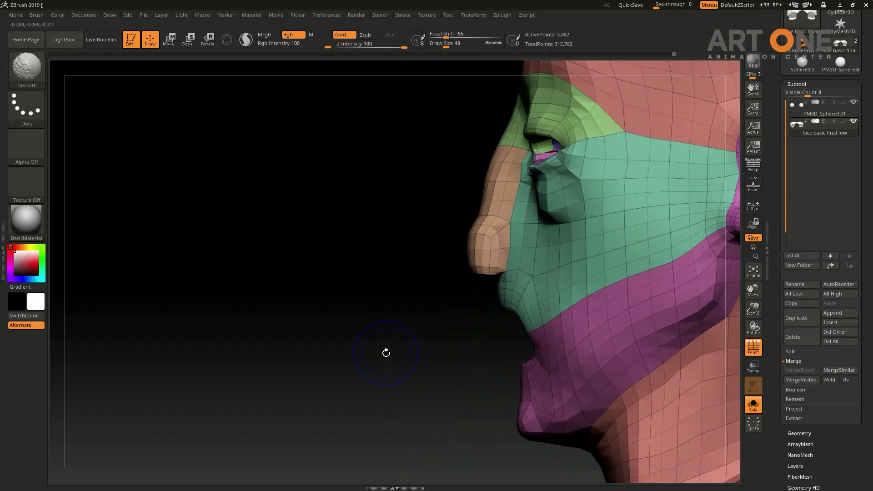
pyautogui.hotkey('shift', 'd')
pyautogui.hotkey('shift', 'd')
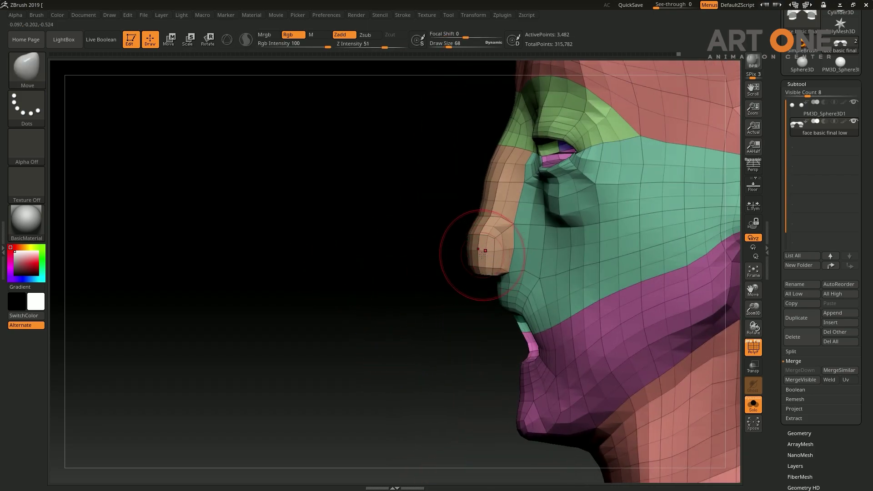
pyautogui.press(']')
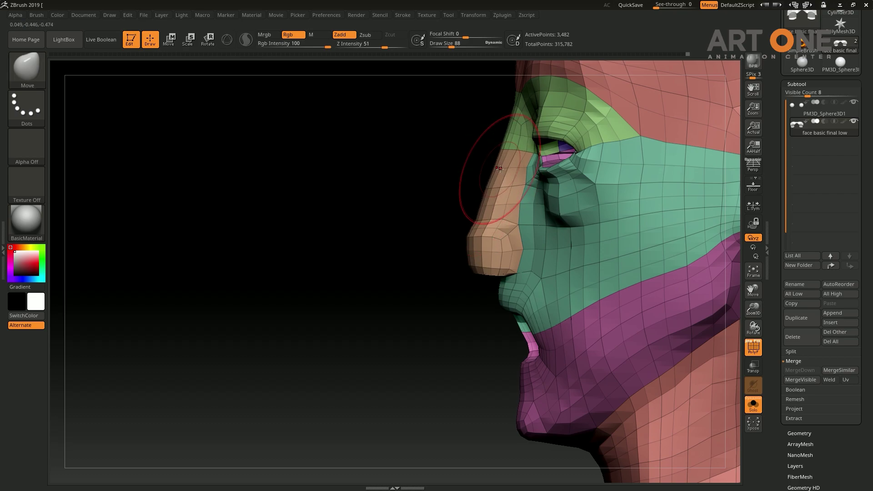
pyautogui.keyDown('alt'); pyautogui.moveTo(398, 185); pyautogui.dragTo(391, 270); pyautogui.keyUp('alt')
pyautogui.moveTo(517, 172); pyautogui.dragTo(515, 136)
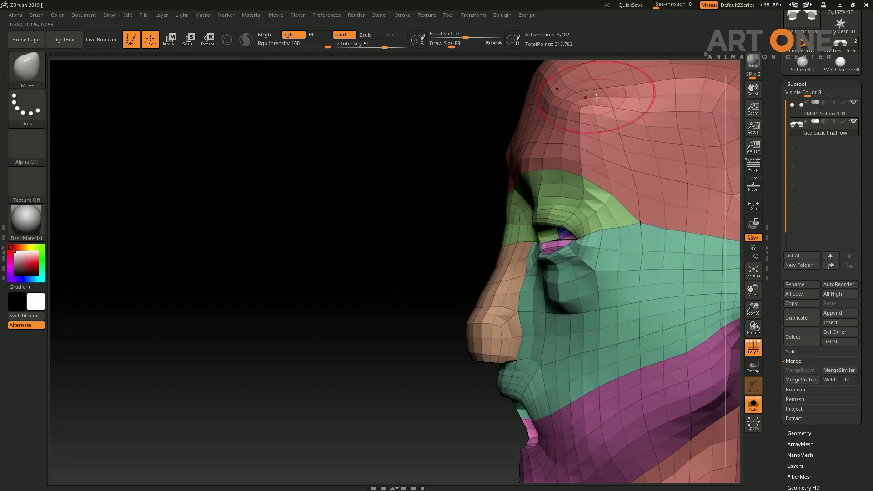
# Step: Raise the top of the skull and pull out the temples and sides of the forehead
pyautogui.moveTo(458, 136); pyautogui.dragTo(548, 149)
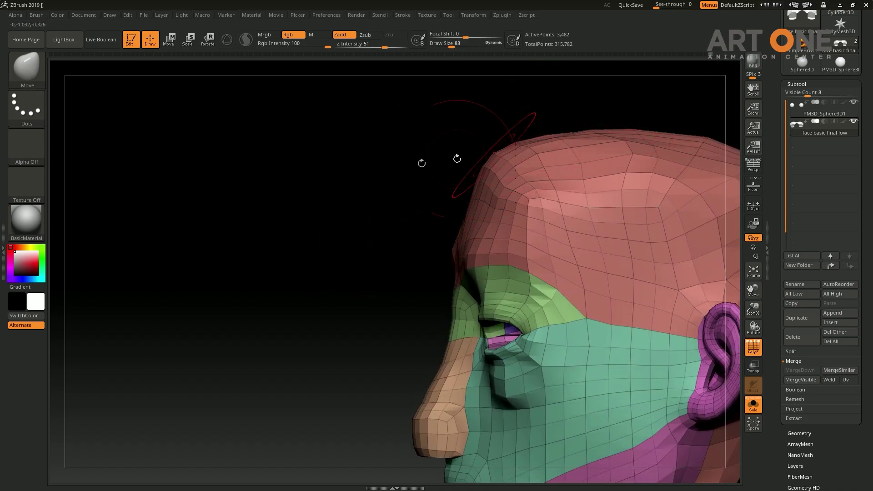
pyautogui.moveTo(418, 164); pyautogui.dragTo(681, 129)
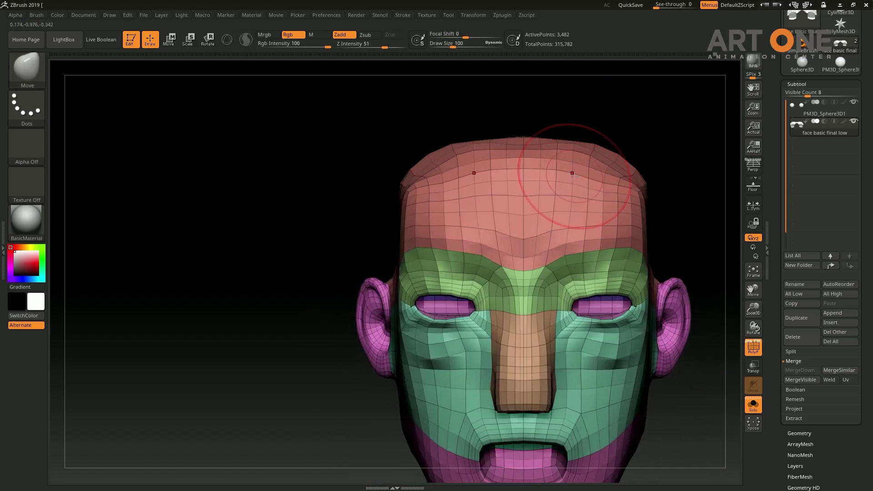
pyautogui.moveTo(558, 137); pyautogui.dragTo(560, 120)
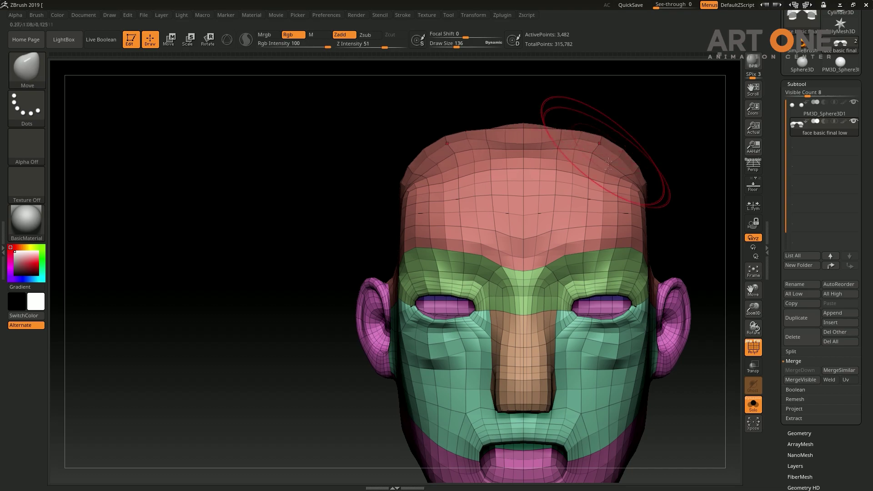
pyautogui.moveTo(634, 194); pyautogui.dragTo(635, 207)
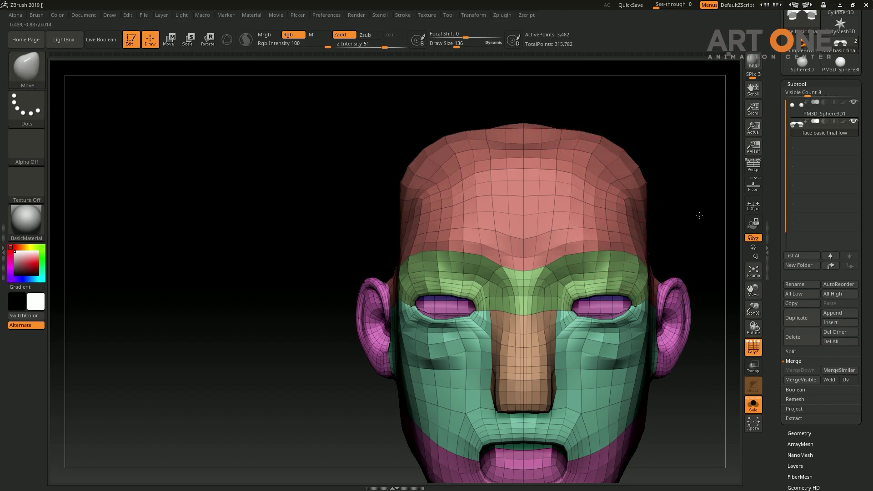
pyautogui.moveTo(698, 214)
pyautogui.mouseDown()
pyautogui.moveTo(399, 235)
pyautogui.moveTo(353, 187)
pyautogui.mouseUp()
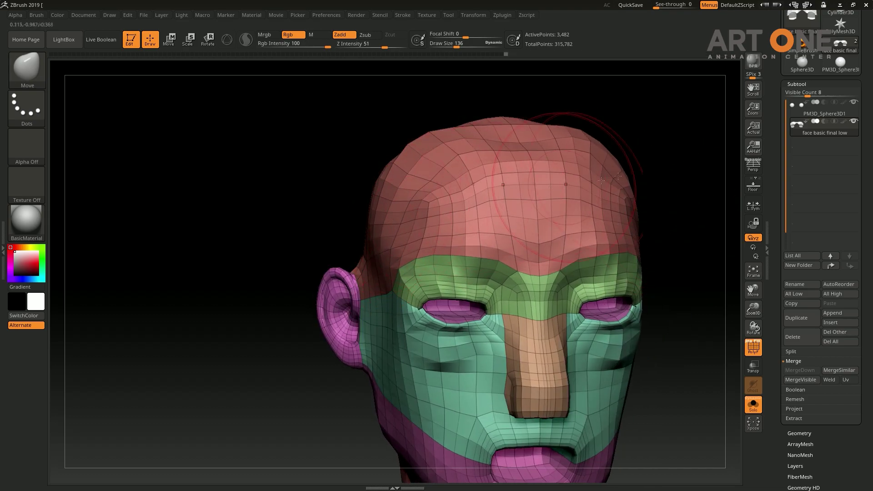
pyautogui.moveTo(668, 166)
pyautogui.mouseDown()
pyautogui.moveTo(330, 191)
pyautogui.moveTo(321, 107)
pyautogui.mouseUp()
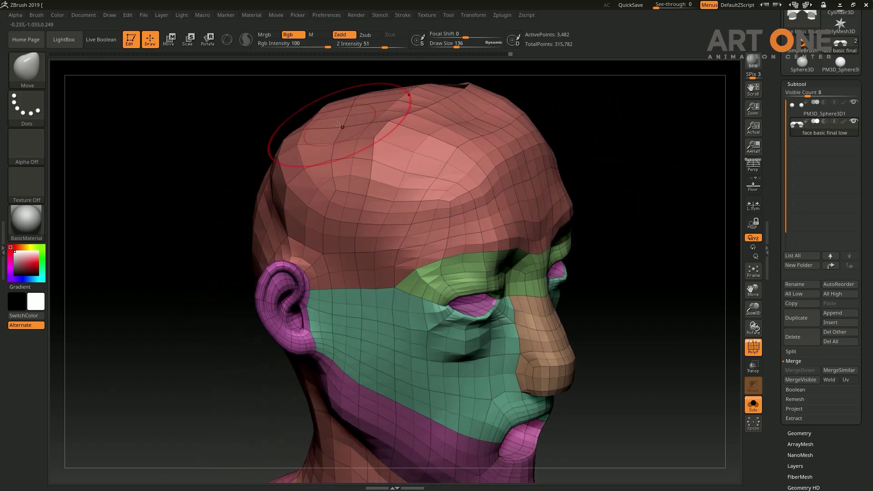
pyautogui.moveTo(592, 114)
pyautogui.mouseDown()
pyautogui.moveTo(613, 174)
pyautogui.moveTo(409, 143)
pyautogui.mouseUp()
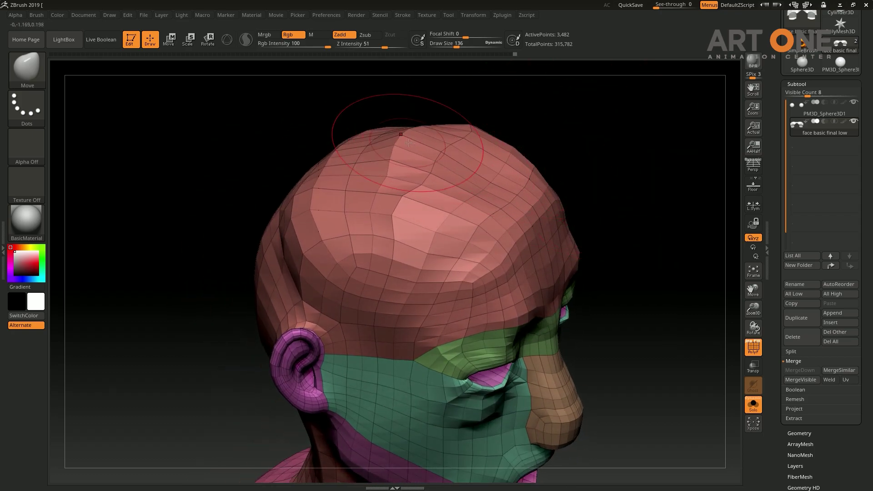
# Step: Subdivide the head with Ctrl+D to 13,922 active points and check both sides
pyautogui.hotkey('ctrl', 'd')
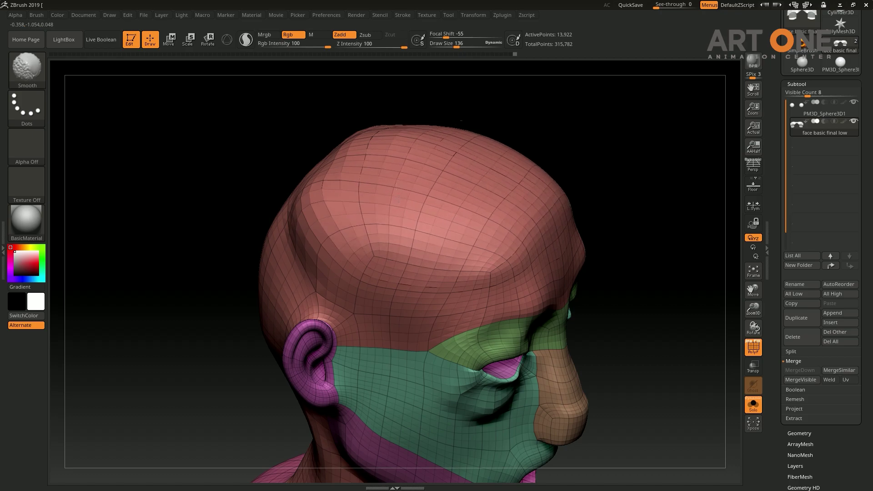
pyautogui.moveTo(682, 173)
pyautogui.mouseDown()
pyautogui.moveTo(611, 169)
pyautogui.moveTo(274, 258)
pyautogui.mouseUp()
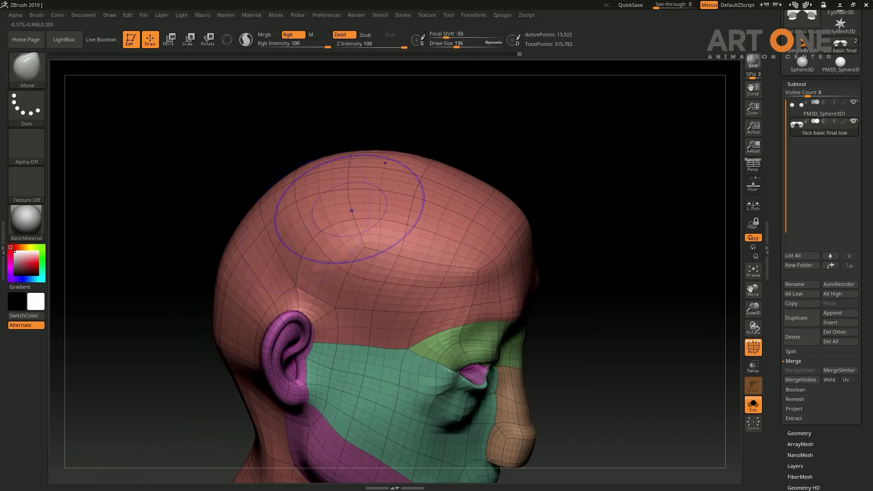
pyautogui.moveTo(611, 215)
pyautogui.mouseDown()
pyautogui.moveTo(585, 189)
pyautogui.moveTo(564, 211)
pyautogui.moveTo(639, 224)
pyautogui.mouseUp()
# Step: Mask the ear and, in a front view, drag a level transpose line to pull both ears inward
pyautogui.press('w')
pyautogui.keyDown('ctrl'); pyautogui.moveTo(395, 286); pyautogui.dragTo(355, 280); pyautogui.keyUp('ctrl')
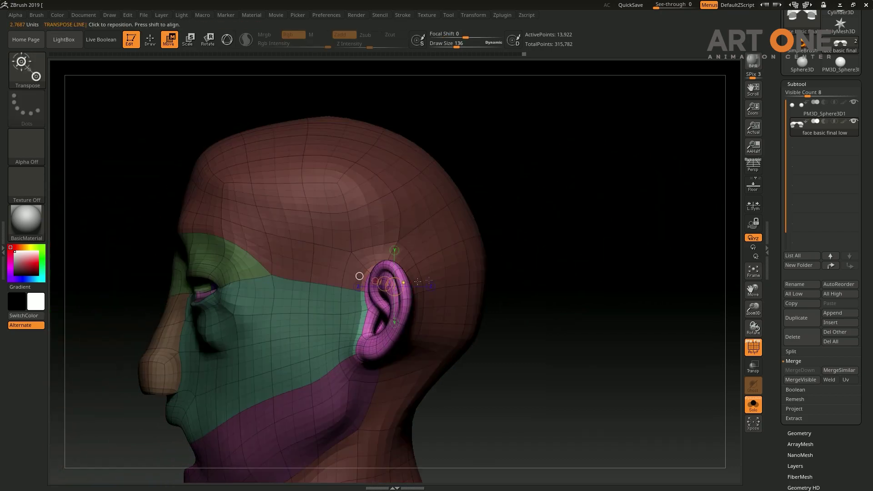
pyautogui.moveTo(594, 257)
pyautogui.mouseDown()
pyautogui.moveTo(603, 243)
pyautogui.moveTo(653, 312)
pyautogui.moveTo(681, 249)
pyautogui.moveTo(634, 305)
pyautogui.moveTo(536, 318)
pyautogui.mouseUp()
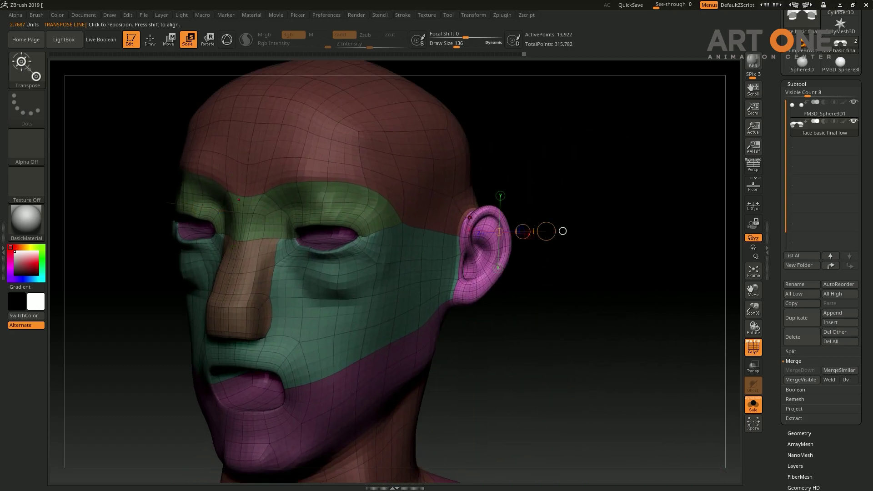
pyautogui.moveTo(469, 217); pyautogui.dragTo(568, 196)
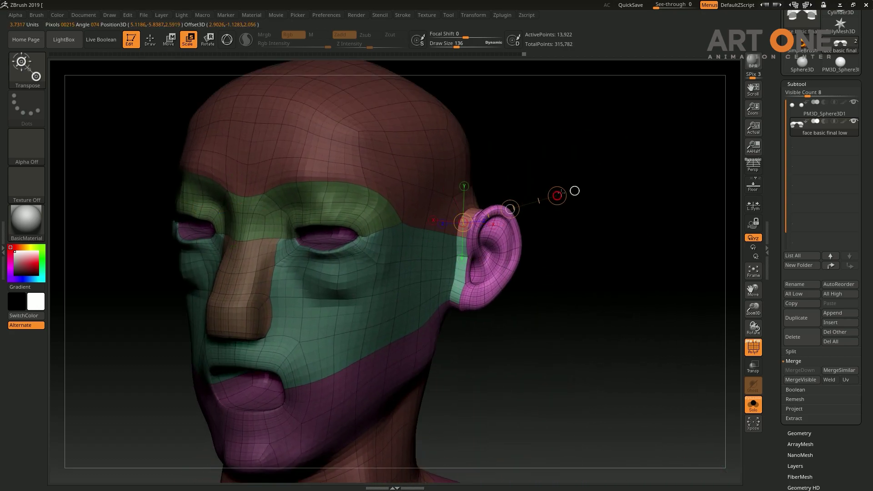
pyautogui.keyDown('shift'); pyautogui.moveTo(617, 259); pyautogui.dragTo(603, 278); pyautogui.keyUp('shift')
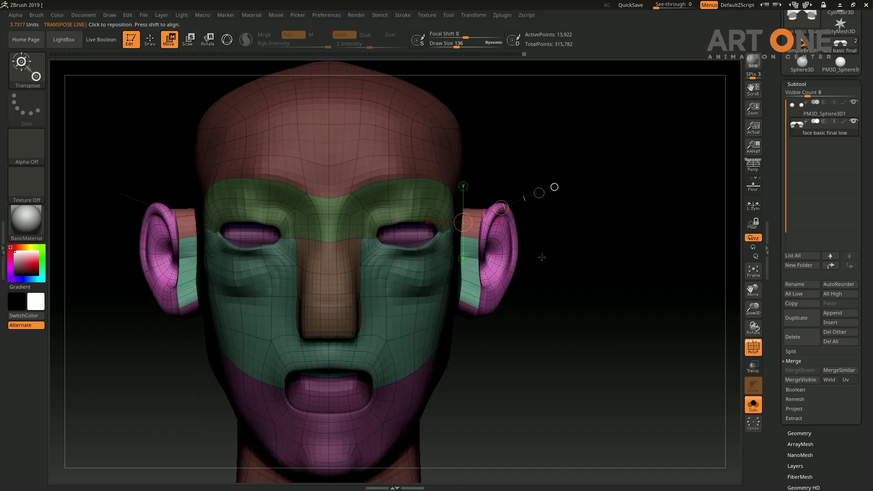
pyautogui.keyDown('shift'); pyautogui.moveTo(462, 240); pyautogui.dragTo(660, 236); pyautogui.keyUp('shift')
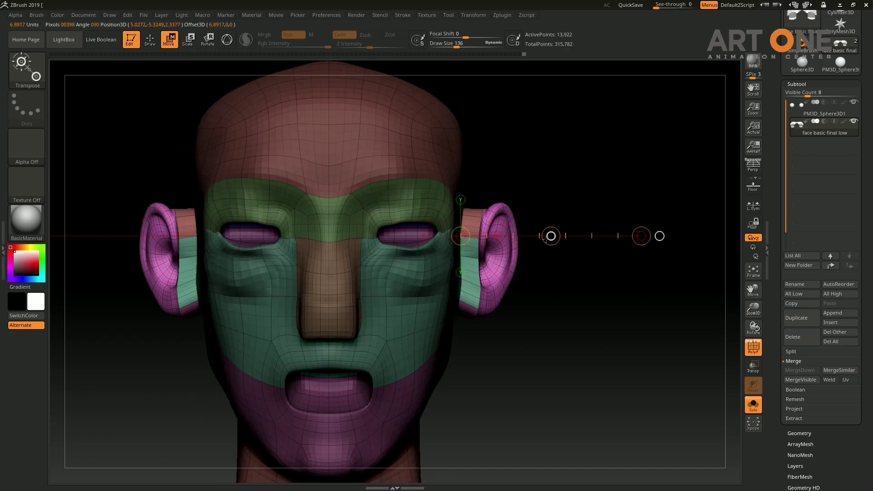
pyautogui.moveTo(547, 238); pyautogui.dragTo(485, 322)
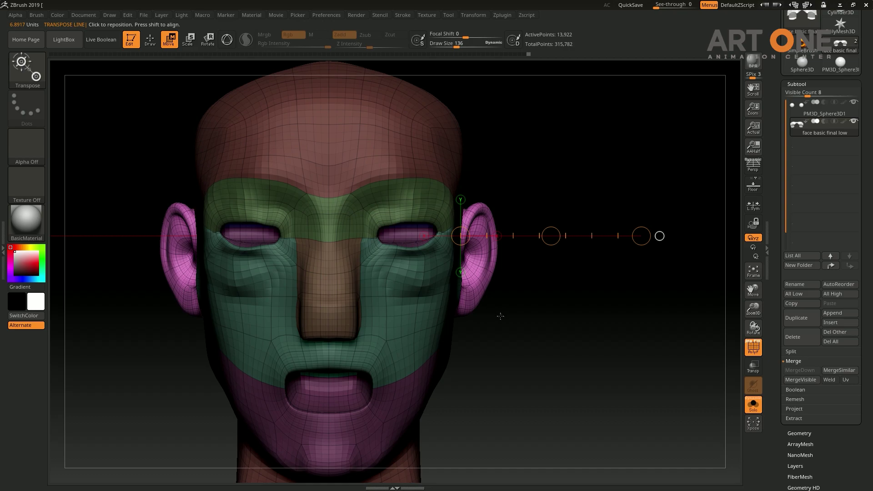
# Step: Redraw a shorter transpose line from the ear, return to Draw mode, and inspect the head from above and behind
pyautogui.moveTo(457, 304); pyautogui.dragTo(541, 316)
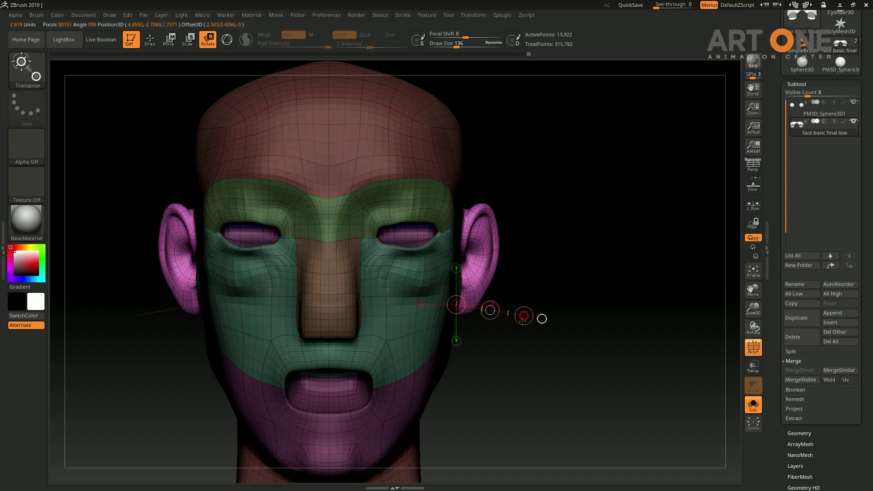
pyautogui.moveTo(632, 304)
pyautogui.mouseDown()
pyautogui.moveTo(618, 343)
pyautogui.moveTo(488, 275)
pyautogui.moveTo(610, 294)
pyautogui.moveTo(587, 299)
pyautogui.mouseUp()
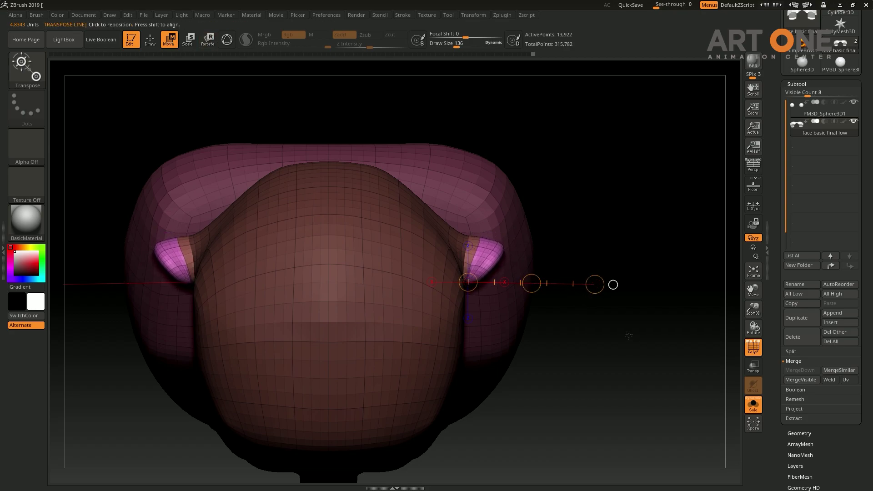
pyautogui.moveTo(628, 335)
pyautogui.mouseDown()
pyautogui.moveTo(623, 280)
pyautogui.moveTo(485, 190)
pyautogui.moveTo(433, 180)
pyautogui.moveTo(618, 151)
pyautogui.moveTo(519, 259)
pyautogui.mouseUp()
pyautogui.press('q')
pyautogui.moveTo(638, 228); pyautogui.dragTo(624, 238)
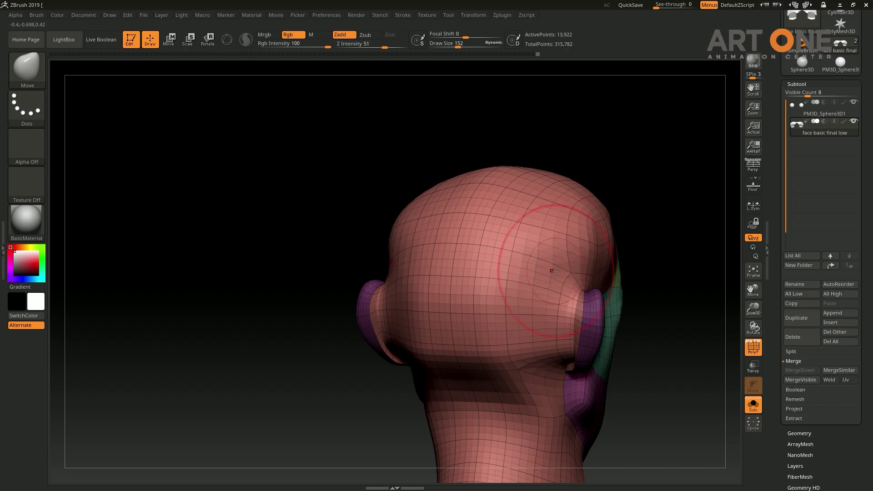
pyautogui.moveTo(560, 266); pyautogui.dragTo(544, 194)
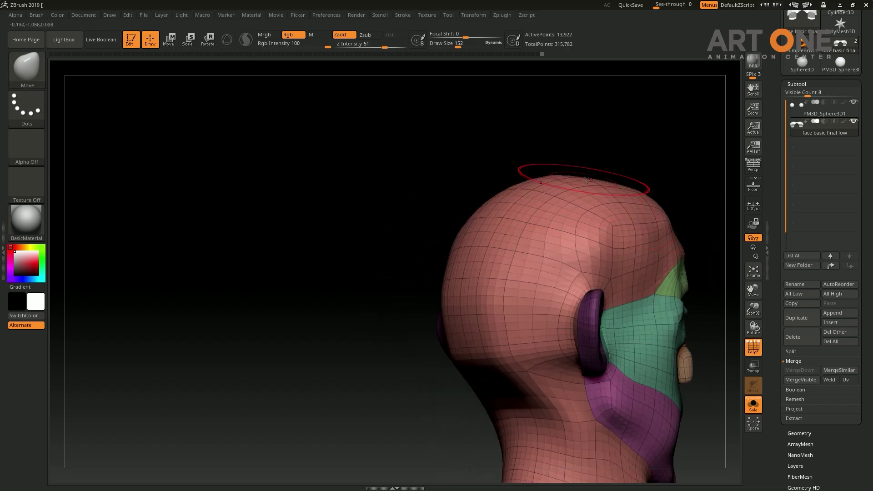
# Step: After checking the back and sides, subdivide the head once more to 55,682 active points
pyautogui.moveTo(641, 180); pyautogui.dragTo(657, 182)
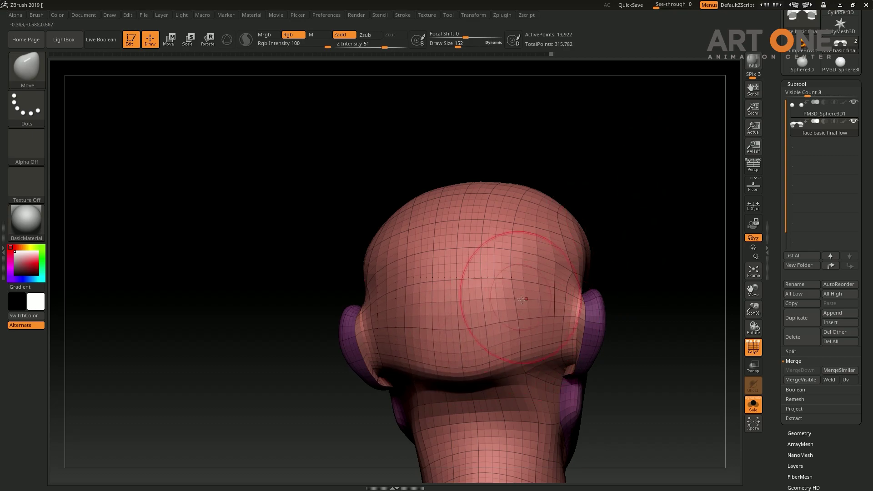
pyautogui.moveTo(657, 224); pyautogui.dragTo(487, 265)
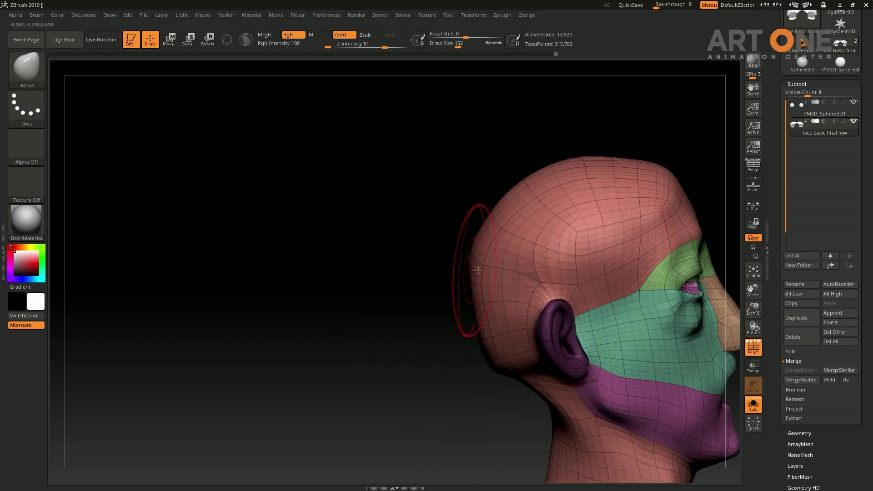
pyautogui.moveTo(383, 327); pyautogui.dragTo(577, 278)
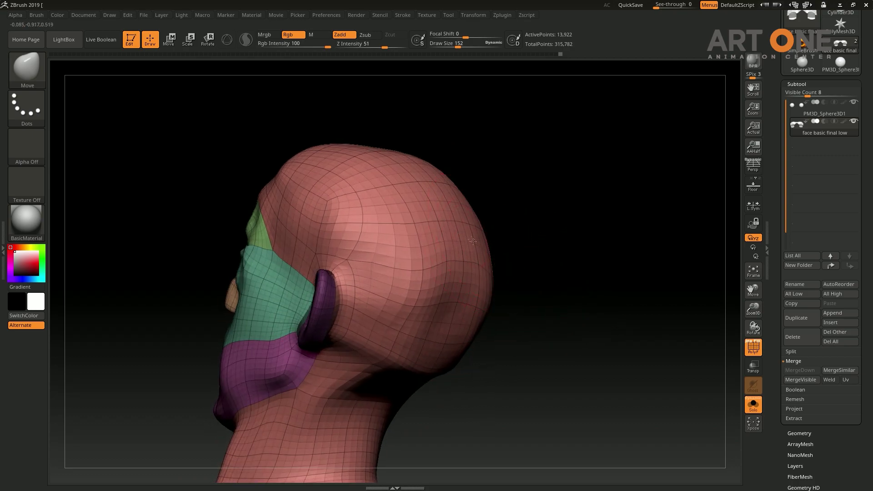
pyautogui.moveTo(565, 317)
pyautogui.mouseDown()
pyautogui.moveTo(517, 268)
pyautogui.moveTo(366, 220)
pyautogui.moveTo(389, 244)
pyautogui.moveTo(399, 195)
pyautogui.moveTo(419, 233)
pyautogui.moveTo(499, 294)
pyautogui.mouseUp()
pyautogui.press('d')
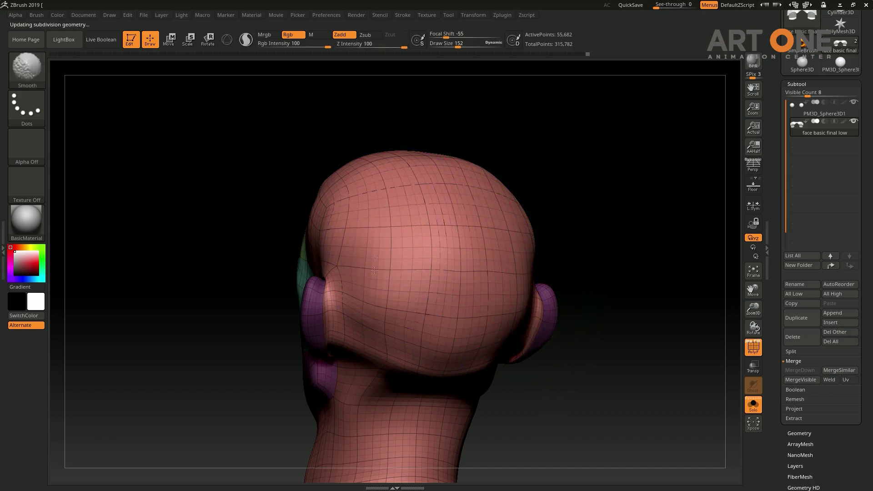
pyautogui.moveTo(558, 182)
pyautogui.mouseDown()
pyautogui.moveTo(370, 181)
pyautogui.moveTo(521, 181)
pyautogui.moveTo(387, 159)
pyautogui.mouseUp()
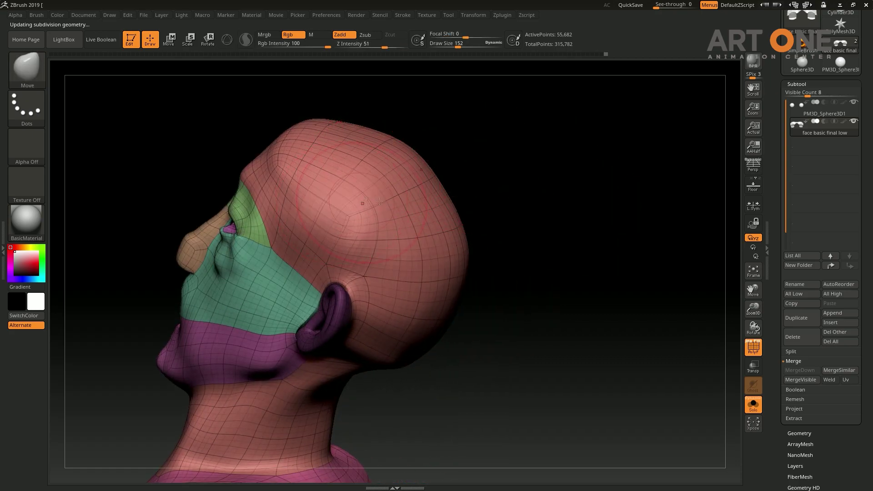
pyautogui.moveTo(591, 159)
pyautogui.mouseDown()
pyautogui.moveTo(627, 227)
pyautogui.moveTo(434, 212)
pyautogui.mouseUp()
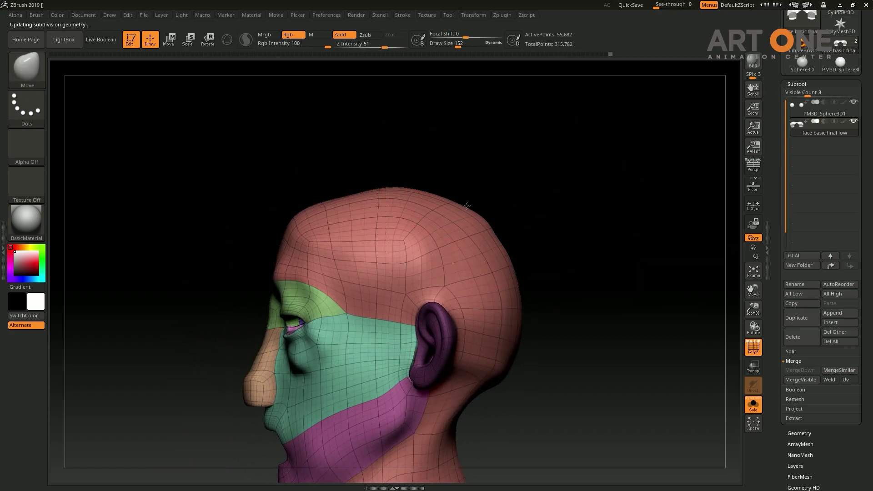
pyautogui.moveTo(523, 214)
pyautogui.mouseDown()
pyautogui.moveTo(581, 230)
pyautogui.moveTo(408, 185)
pyautogui.mouseUp()
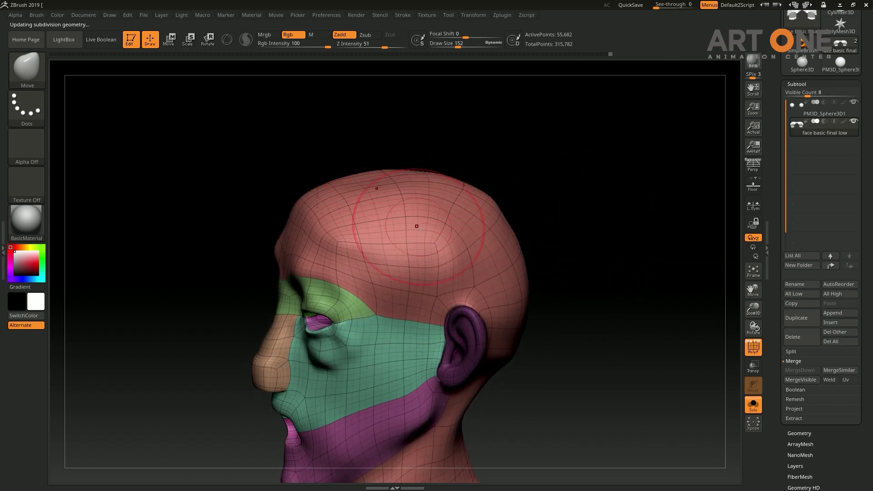
pyautogui.moveTo(569, 200)
pyautogui.mouseDown()
pyautogui.moveTo(659, 250)
pyautogui.moveTo(602, 247)
pyautogui.moveTo(635, 236)
pyautogui.moveTo(529, 260)
pyautogui.mouseUp()
pyautogui.press('w')
pyautogui.press('q')
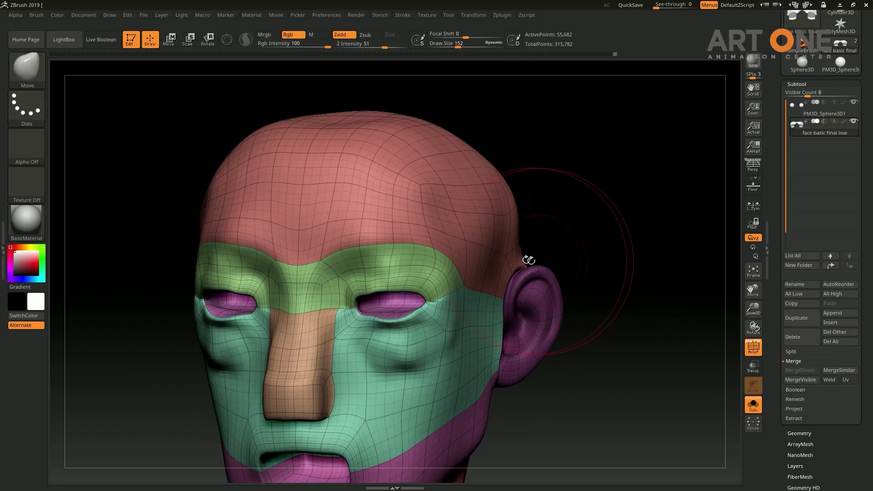
# Step: Show the eyeballs again, lower the brow and forehead at the centre, and smooth the right brow bump
pyautogui.click(753, 404)
pyautogui.moveTo(671, 259); pyautogui.dragTo(394, 240)
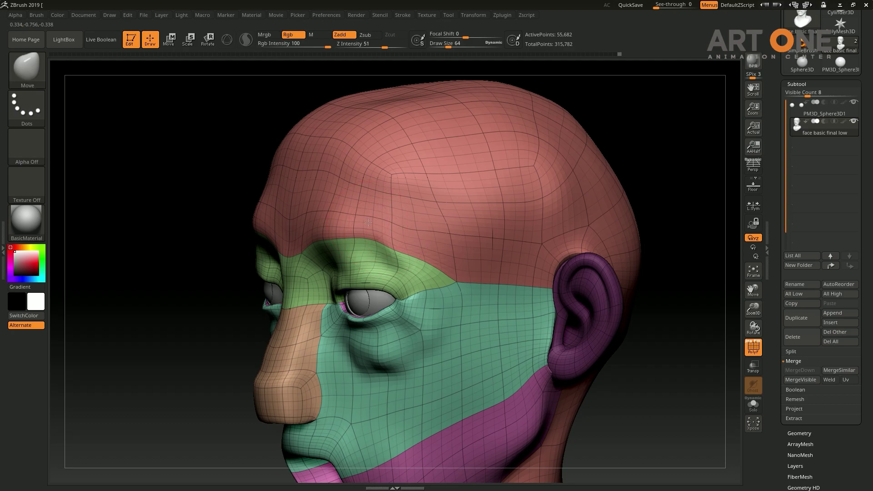
pyautogui.moveTo(429, 143); pyautogui.dragTo(434, 188)
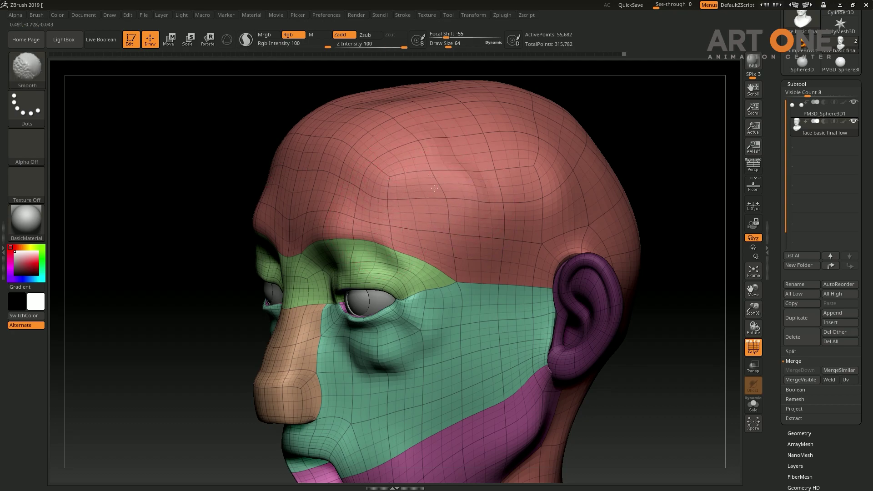
pyautogui.moveTo(635, 140); pyautogui.dragTo(621, 144)
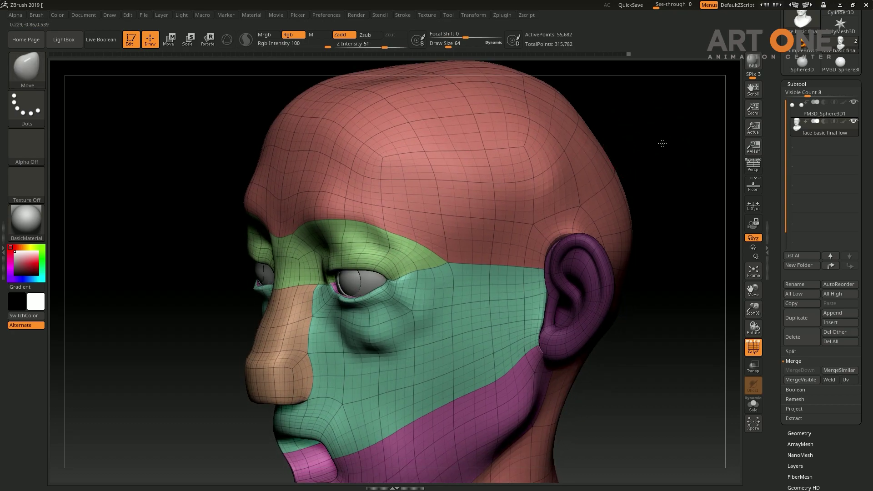
pyautogui.moveTo(381, 218); pyautogui.dragTo(427, 218)
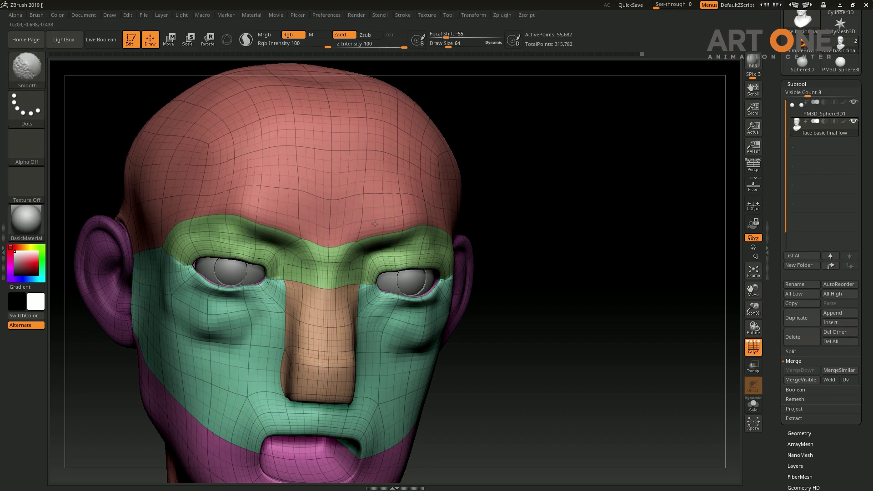
pyautogui.keyDown('shift'); pyautogui.moveTo(427, 218); pyautogui.dragTo(335, 169); pyautogui.keyUp('shift')
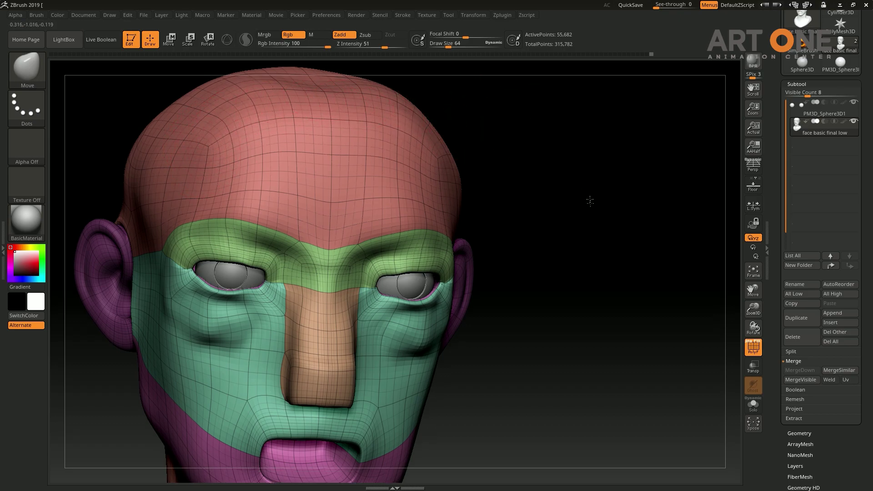
# Step: Smooth away the creases on the skull top and the upper forehead
pyautogui.moveTo(588, 199); pyautogui.dragTo(587, 232)
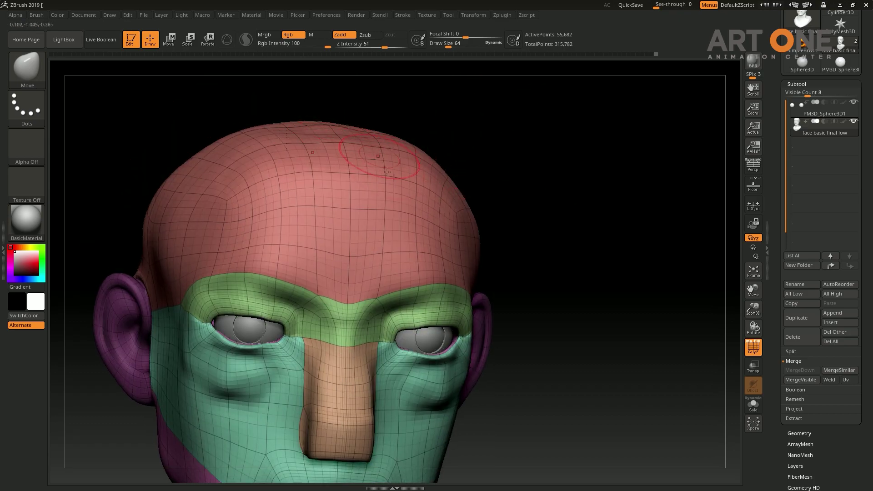
pyautogui.moveTo(392, 159)
pyautogui.keyDown('shift'); pyautogui.mouseDown()
pyautogui.moveTo(365, 169)
pyautogui.moveTo(381, 155)
pyautogui.moveTo(255, 137)
pyautogui.mouseUp(); pyautogui.keyUp('shift')
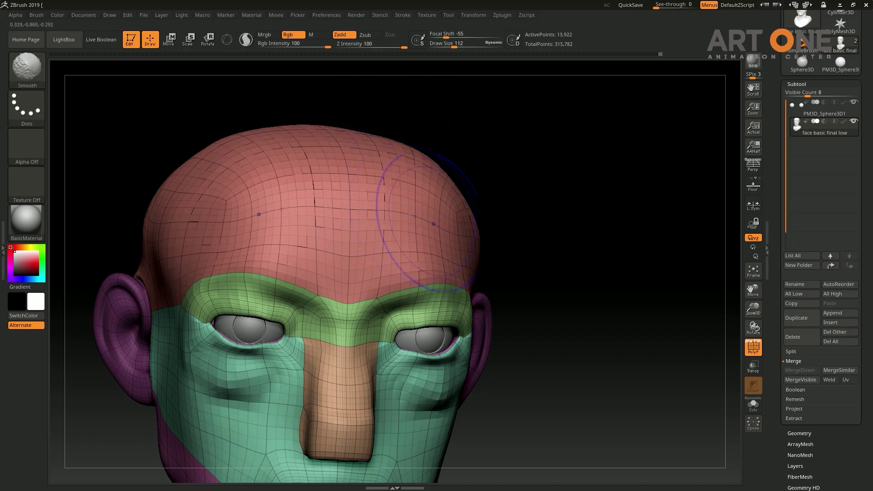
pyautogui.keyDown('shift'); pyautogui.moveTo(367, 135); pyautogui.dragTo(409, 150); pyautogui.keyUp('shift')
pyautogui.keyDown('shift'); pyautogui.moveTo(273, 150); pyautogui.dragTo(193, 229); pyautogui.keyUp('shift')
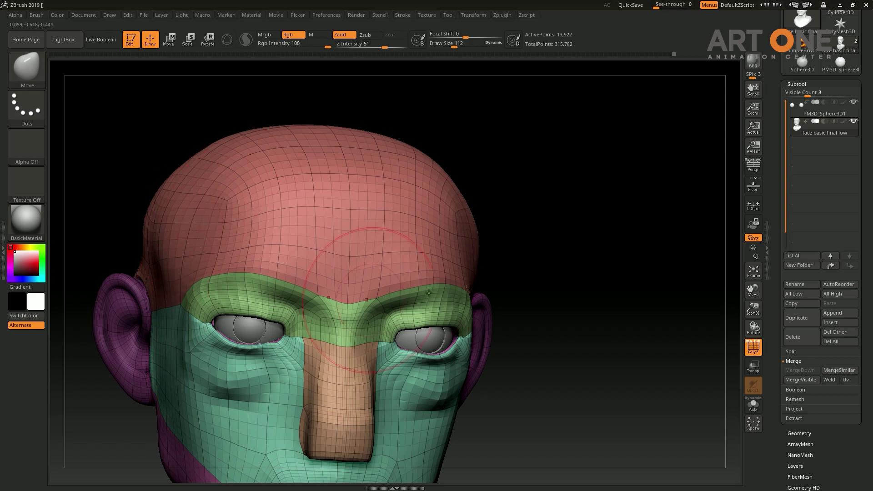
pyautogui.moveTo(587, 218)
pyautogui.mouseDown()
pyautogui.moveTo(653, 289)
pyautogui.moveTo(451, 279)
pyautogui.mouseUp()
# Step: Subdivide, smooth the brow and under-eye area, and enlarge the brush to size 100
pyautogui.press('d')
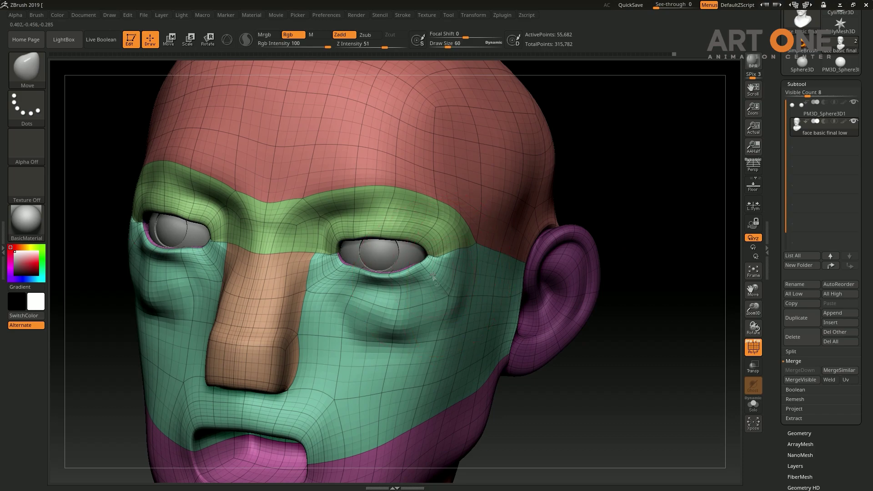
pyautogui.moveTo(604, 179); pyautogui.dragTo(205, 216)
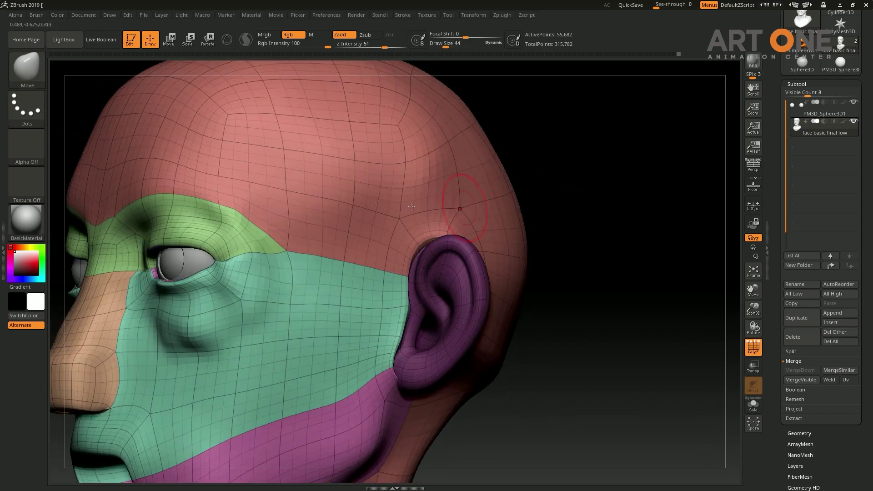
pyautogui.moveTo(595, 231); pyautogui.dragTo(569, 227)
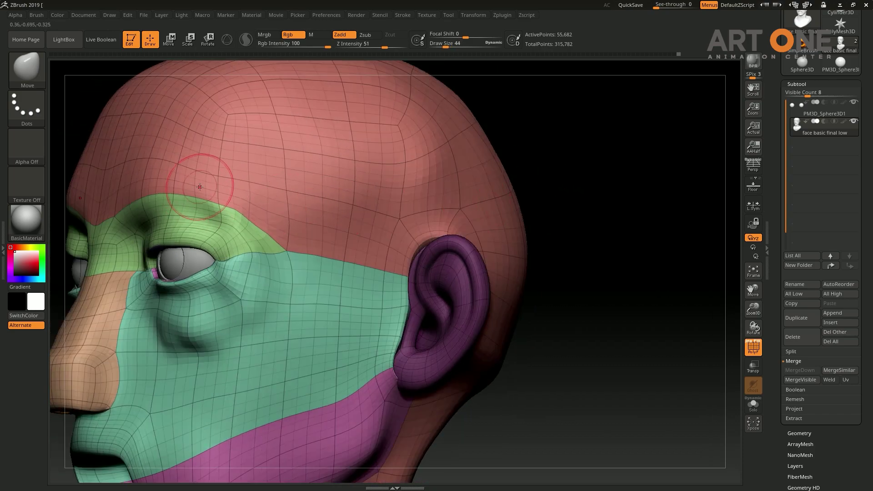
pyautogui.keyDown('shift'); pyautogui.moveTo(191, 214); pyautogui.dragTo(223, 226); pyautogui.keyUp('shift')
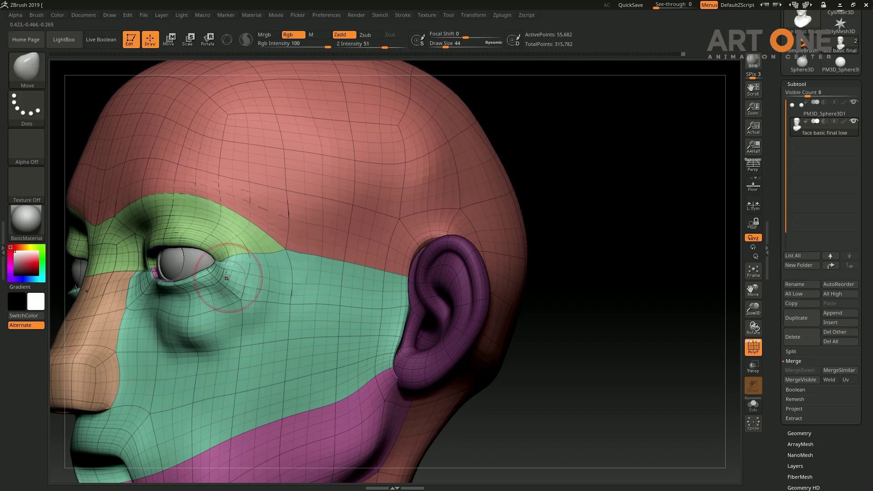
pyautogui.keyDown('shift'); pyautogui.moveTo(234, 273); pyautogui.dragTo(217, 281); pyautogui.keyUp('shift')
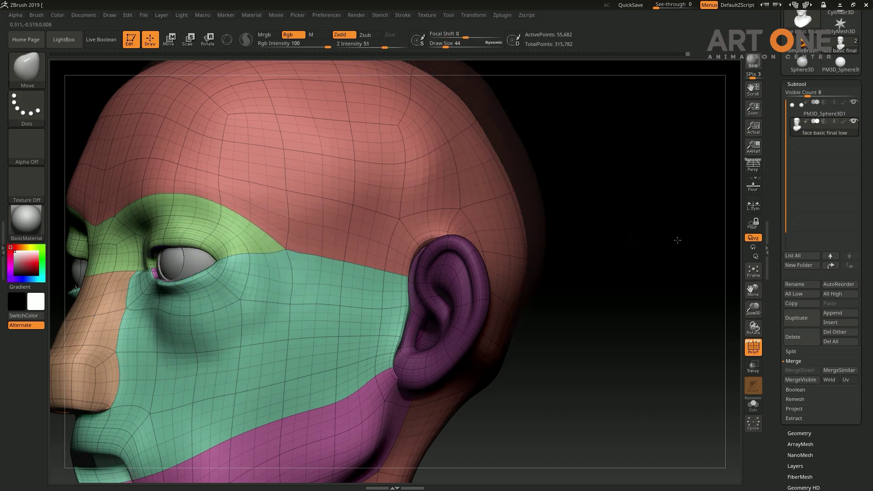
pyautogui.moveTo(676, 241)
pyautogui.mouseDown()
pyautogui.moveTo(678, 261)
pyautogui.moveTo(697, 221)
pyautogui.mouseUp()
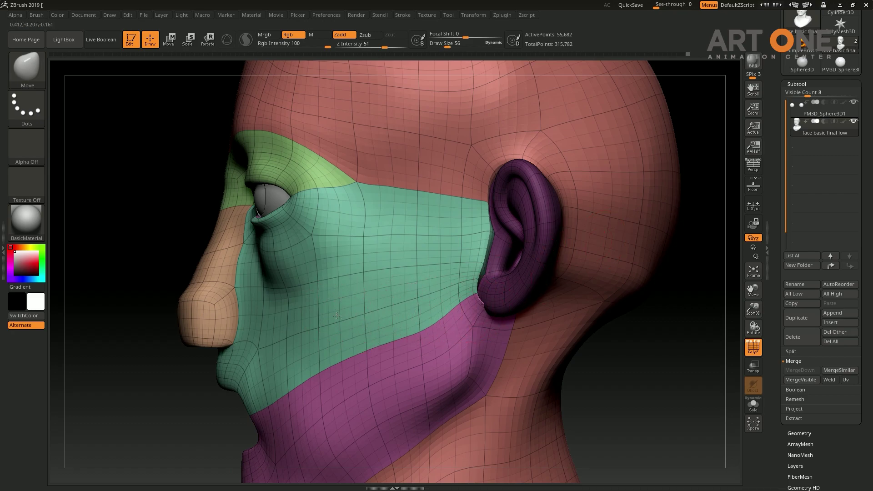
pyautogui.press(']')
pyautogui.press(']')
pyautogui.press(']')
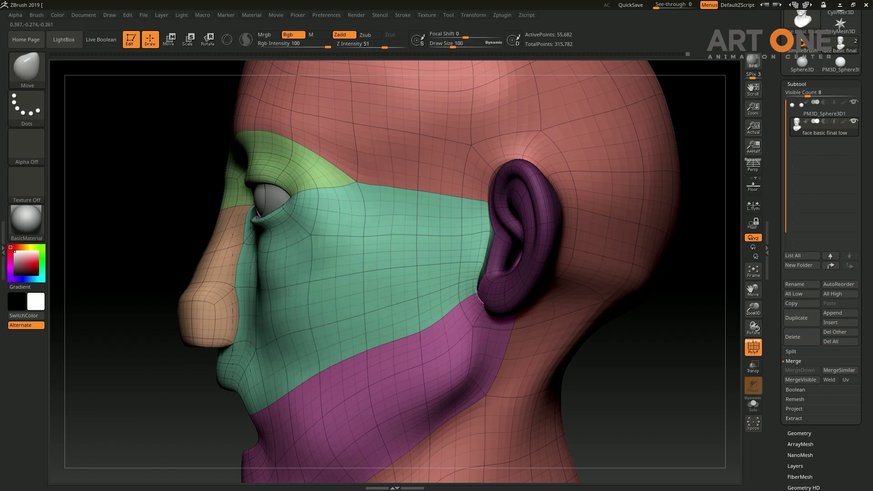
pyautogui.moveTo(676, 364); pyautogui.dragTo(423, 331)
pyautogui.moveTo(545, 323)
pyautogui.keyDown('shift'); pyautogui.mouseDown()
pyautogui.moveTo(581, 328)
pyautogui.moveTo(611, 220)
pyautogui.mouseUp(); pyautogui.keyUp('shift')
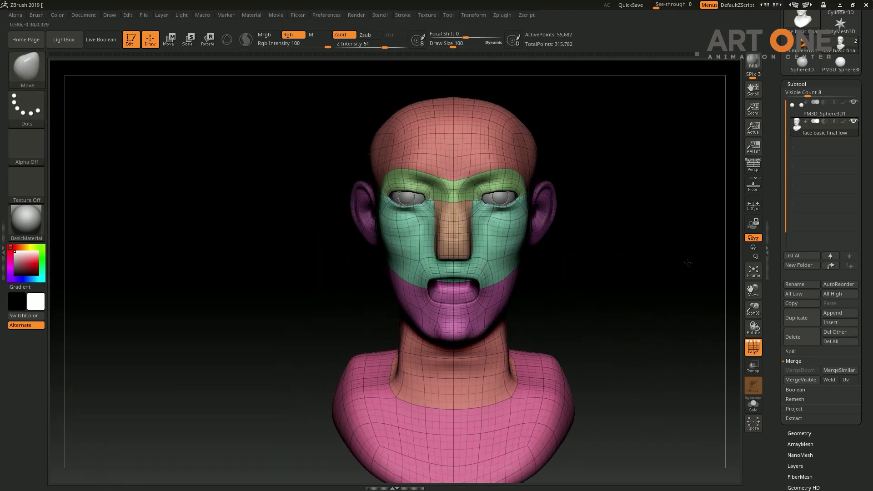
# Step: Pull the brow upward, undo it with Ctrl+Z, and turn to the back of the neck
pyautogui.moveTo(688, 259)
pyautogui.keyDown('alt'); pyautogui.mouseDown()
pyautogui.moveTo(653, 353)
pyautogui.moveTo(577, 301)
pyautogui.mouseUp(); pyautogui.keyUp('alt')
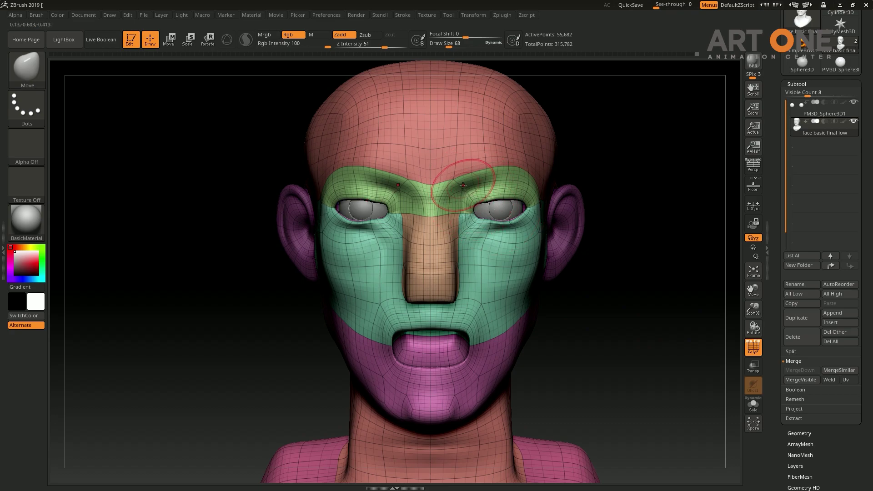
pyautogui.moveTo(463, 185); pyautogui.dragTo(463, 168)
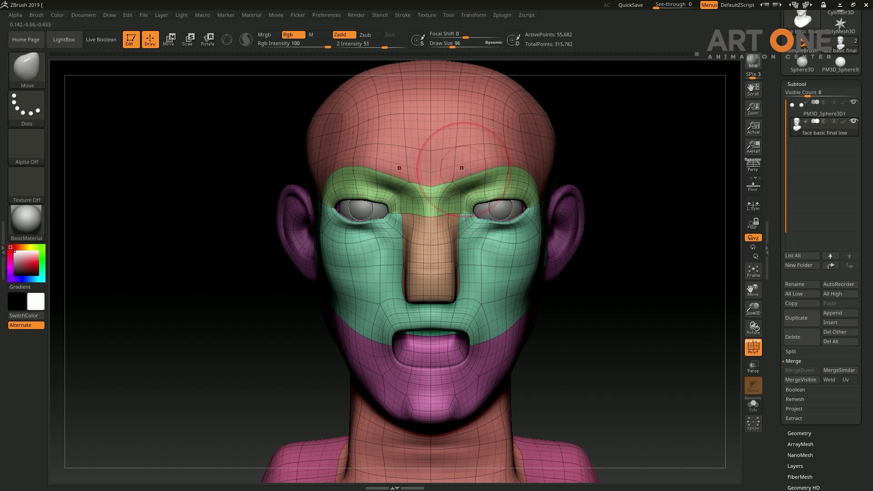
pyautogui.hotkey('ctrl', 'z')
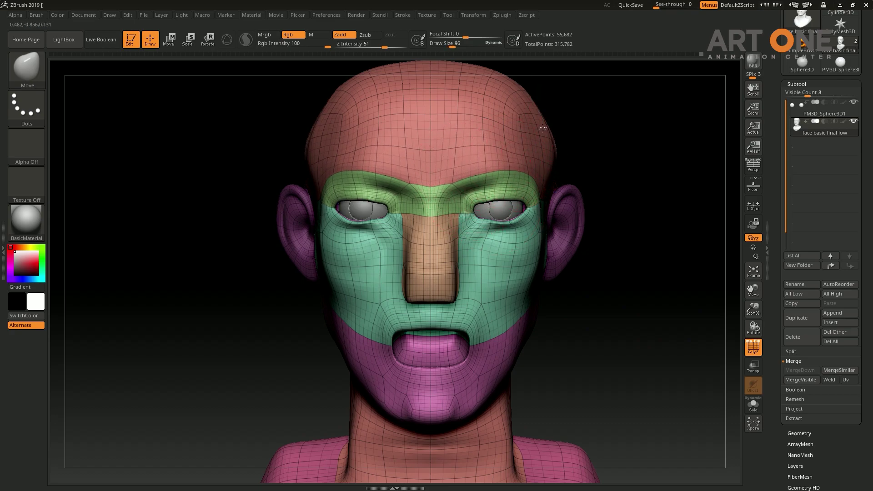
pyautogui.moveTo(598, 140); pyautogui.dragTo(613, 143)
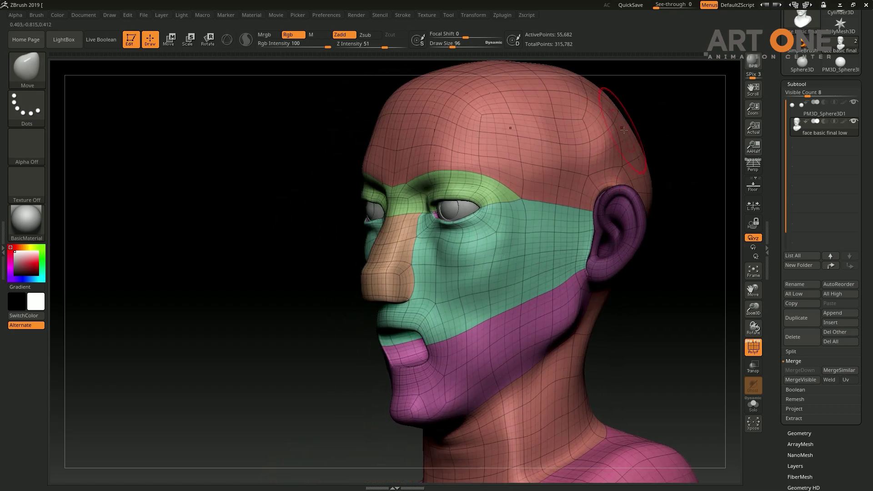
pyautogui.press('shift')
pyautogui.moveTo(605, 112); pyautogui.dragTo(578, 158)
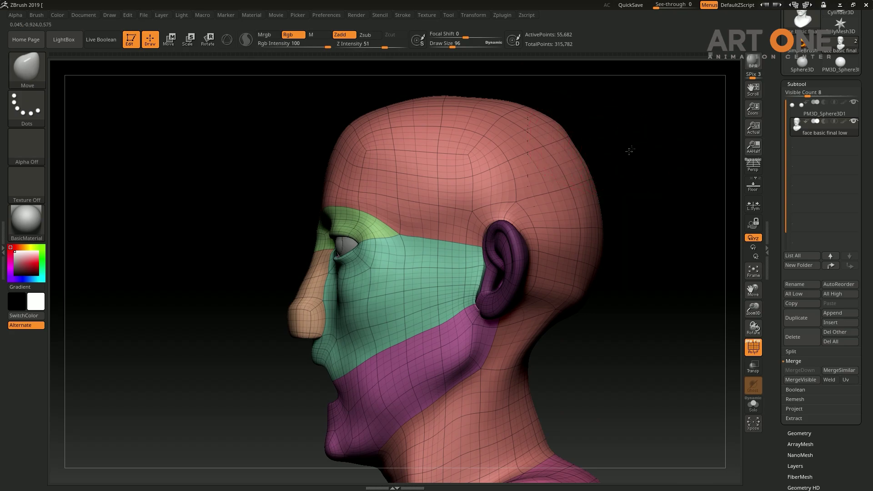
pyautogui.moveTo(630, 150); pyautogui.dragTo(596, 162)
pyautogui.press('shift')
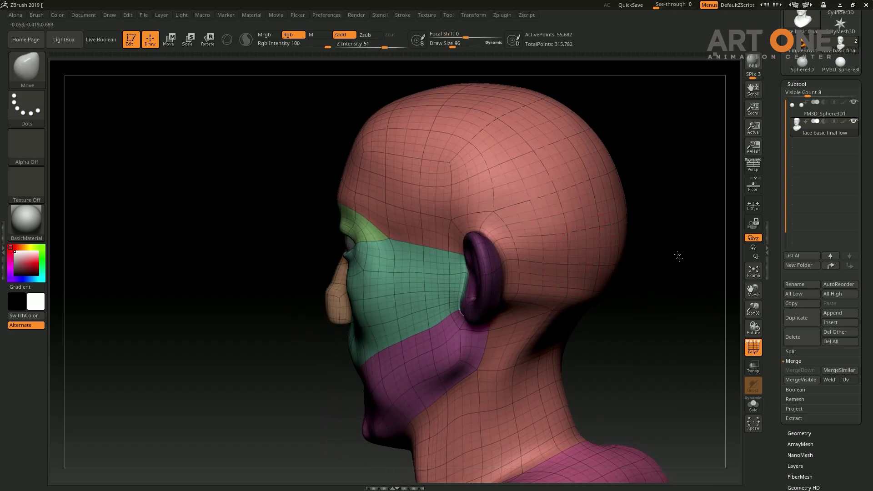
pyautogui.moveTo(677, 256)
pyautogui.mouseDown()
pyautogui.moveTo(371, 316)
pyautogui.moveTo(280, 255)
pyautogui.mouseUp()
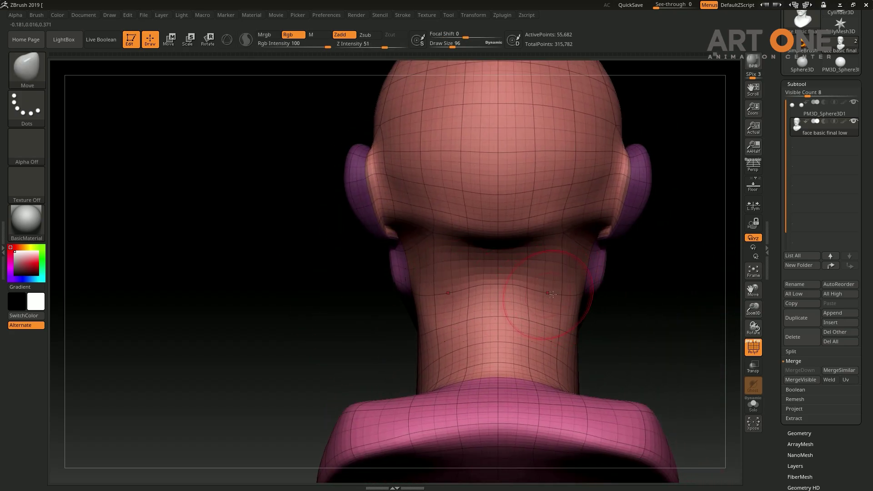
# Step: Push skin folds into the back of the neck, reshape it near the ears, and smooth the folds
pyautogui.moveTo(495, 281)
pyautogui.mouseDown()
pyautogui.moveTo(498, 269)
pyautogui.moveTo(501, 277)
pyautogui.mouseUp()
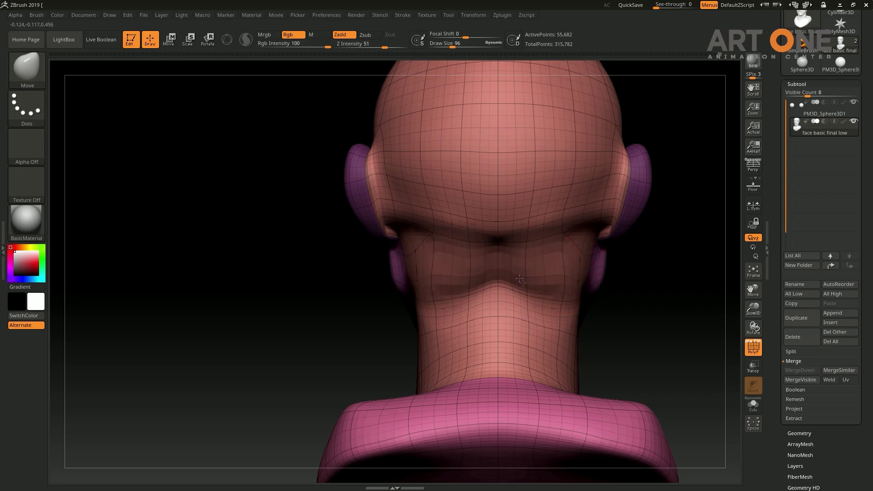
pyautogui.moveTo(502, 309); pyautogui.dragTo(503, 296)
pyautogui.moveTo(564, 275)
pyautogui.mouseDown()
pyautogui.moveTo(562, 258)
pyautogui.moveTo(491, 273)
pyautogui.mouseUp()
pyautogui.keyDown('shift'); pyautogui.moveTo(464, 300); pyautogui.dragTo(532, 303); pyautogui.keyUp('shift')
pyautogui.moveTo(663, 308)
pyautogui.mouseDown()
pyautogui.moveTo(690, 321)
pyautogui.moveTo(628, 302)
pyautogui.mouseUp()
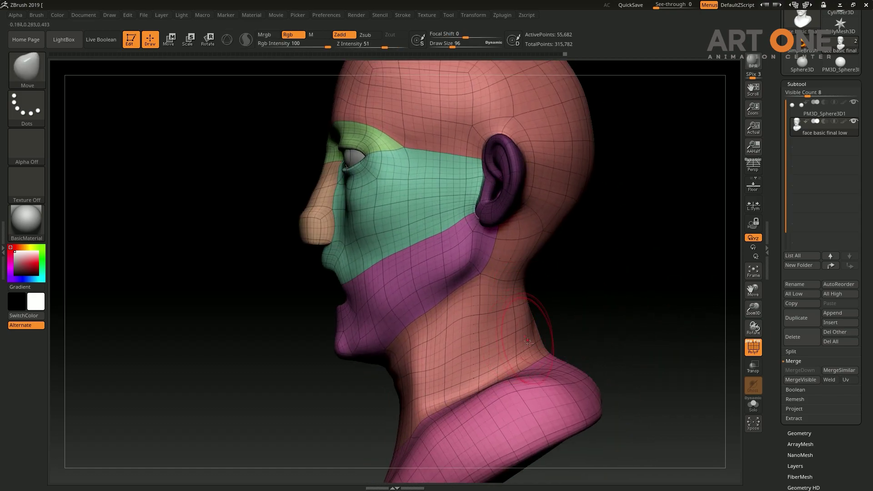
pyautogui.moveTo(483, 373); pyautogui.dragTo(499, 379)
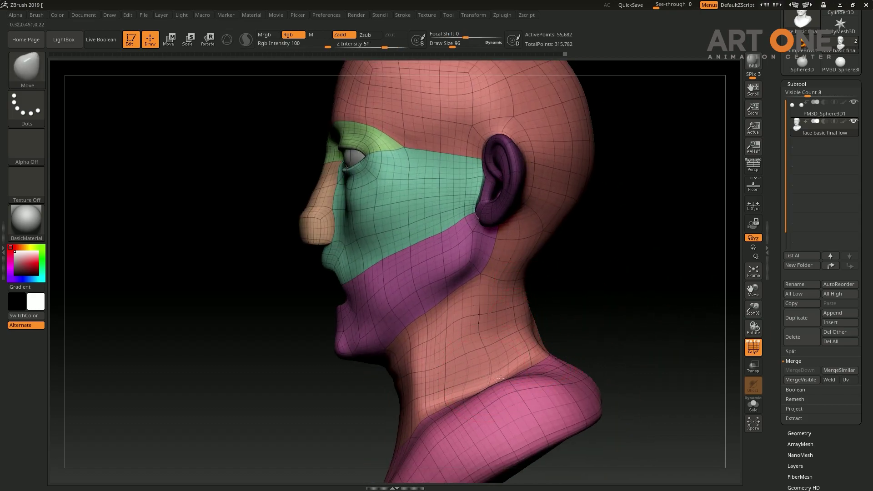
# Step: From an exact side profile, smooth out the dent on the side of the neck
pyautogui.moveTo(620, 331); pyautogui.dragTo(620, 313)
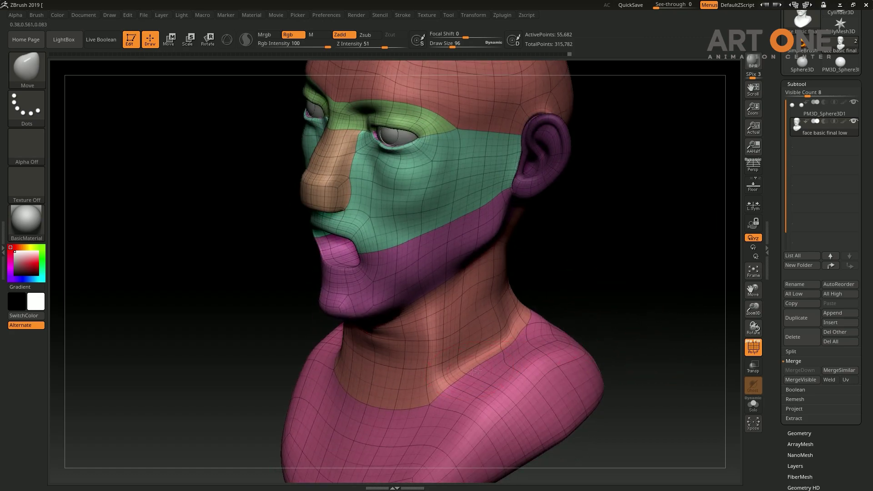
pyautogui.moveTo(490, 365); pyautogui.dragTo(537, 332)
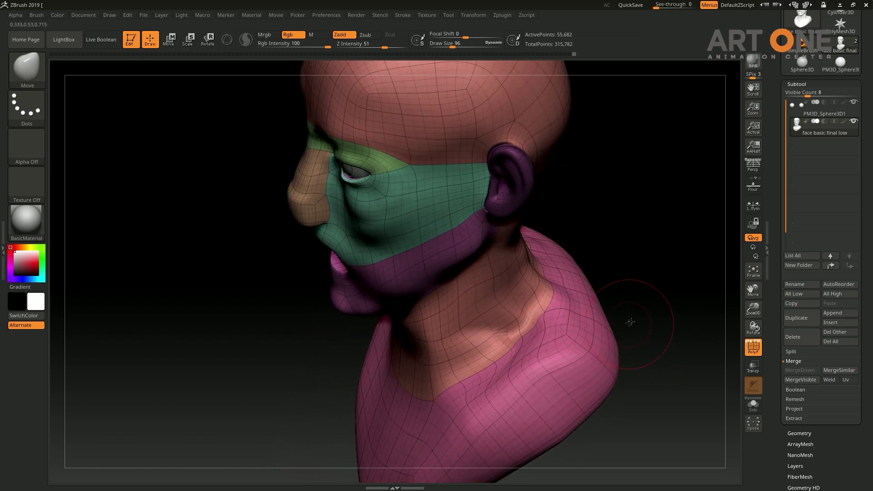
pyautogui.moveTo(629, 322); pyautogui.dragTo(569, 366)
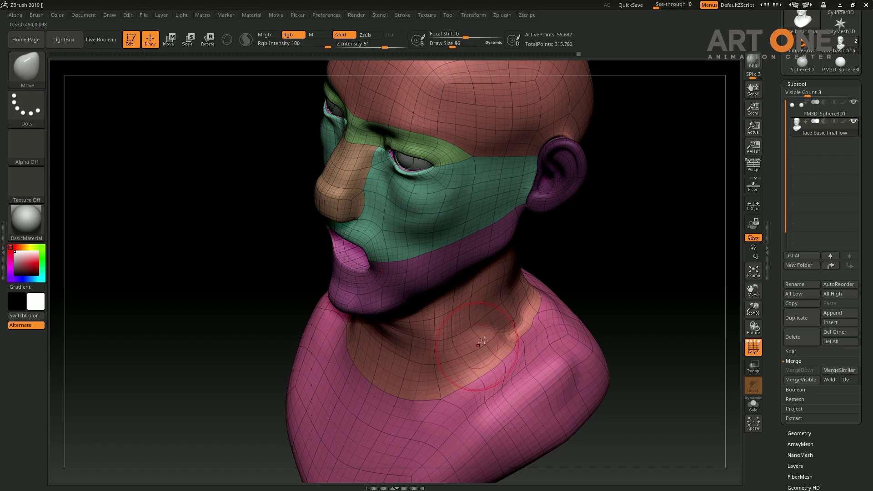
pyautogui.keyDown('shift'); pyautogui.moveTo(624, 289); pyautogui.dragTo(618, 296); pyautogui.keyUp('shift')
pyautogui.keyDown('shift'); pyautogui.moveTo(512, 339); pyautogui.dragTo(480, 324); pyautogui.keyUp('shift')
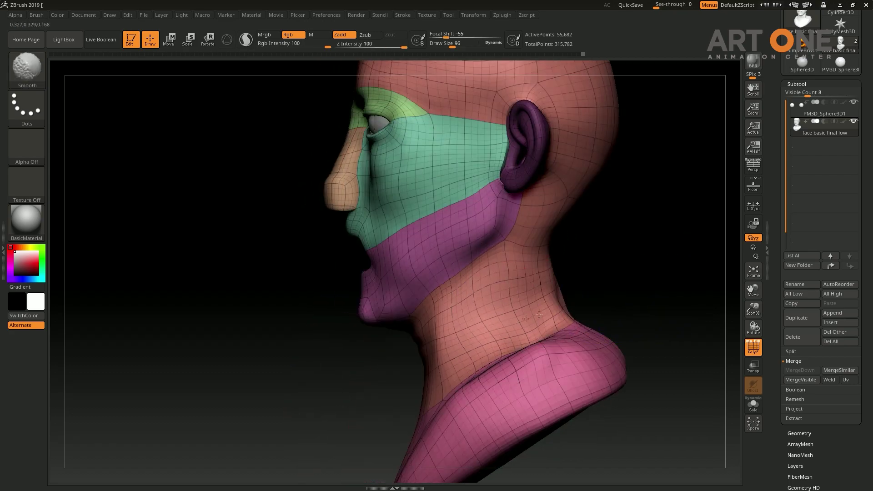
# Step: Frame the bust and use a Transpose line to shift the masked shoulder base slightly
pyautogui.press('f')
pyautogui.moveTo(655, 268); pyautogui.dragTo(643, 246)
pyautogui.press('w')
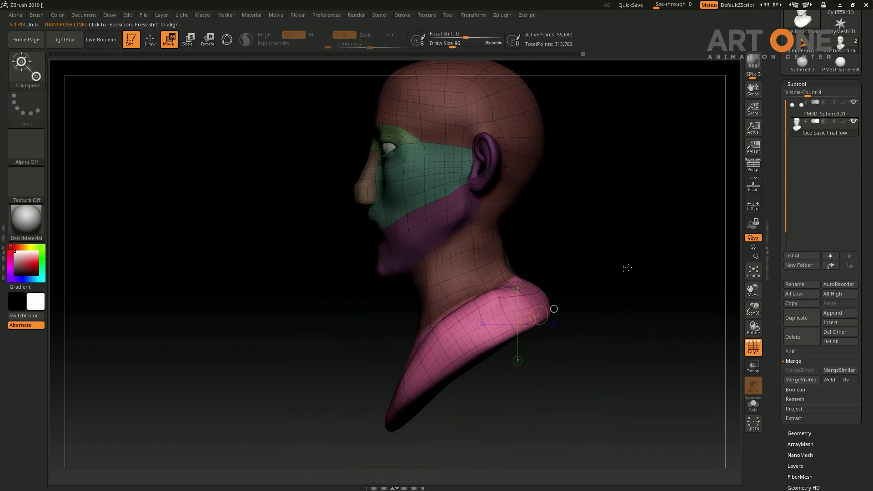
pyautogui.scroll(2, 626, 268)
pyautogui.scroll(2, 623, 273)
pyautogui.moveTo(508, 295)
pyautogui.mouseDown()
pyautogui.moveTo(580, 296)
pyautogui.moveTo(676, 273)
pyautogui.mouseUp()
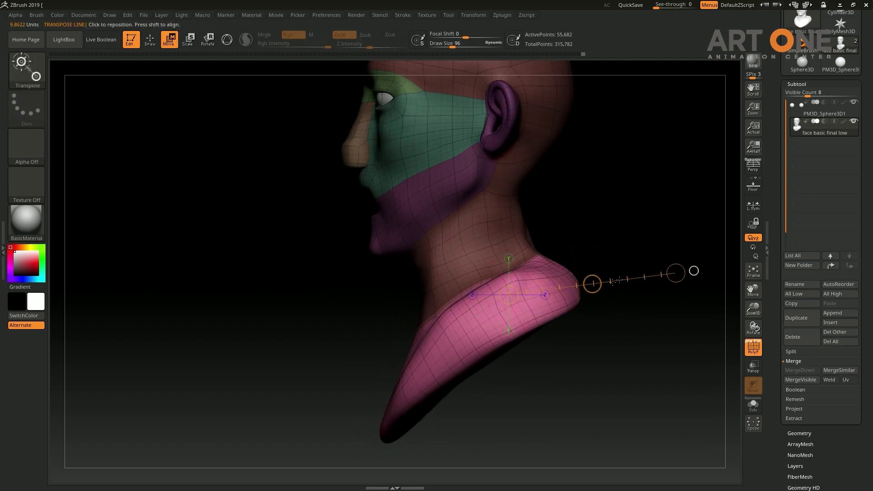
pyautogui.moveTo(592, 284); pyautogui.dragTo(593, 285)
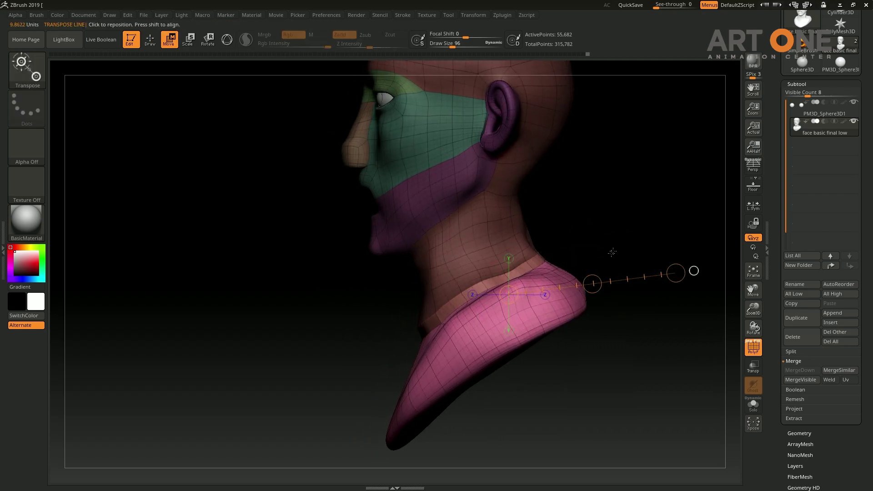
# Step: Invert the mask, return to Draw mode, and smooth the neck above the shoulder base
pyautogui.keyDown('ctrl'); pyautogui.click(599, 246); pyautogui.keyUp('ctrl')
pyautogui.press('q')
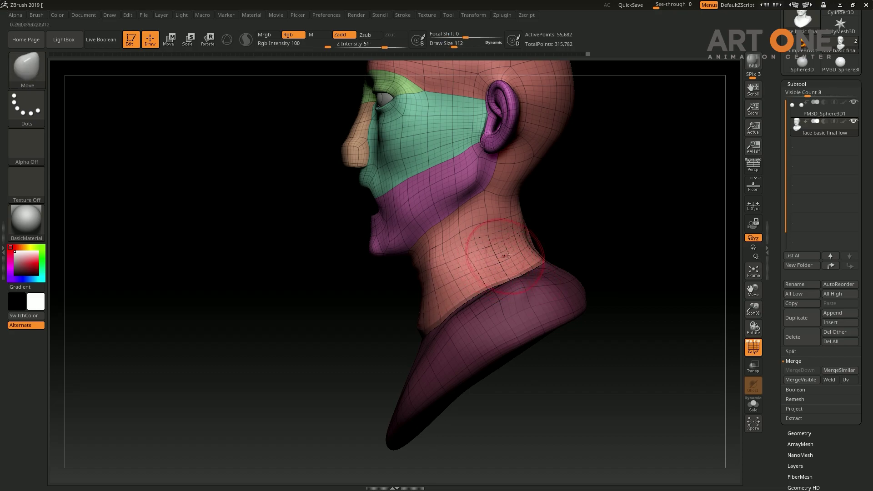
pyautogui.keyDown('shift'); pyautogui.moveTo(520, 227); pyautogui.dragTo(435, 298); pyautogui.keyUp('shift')
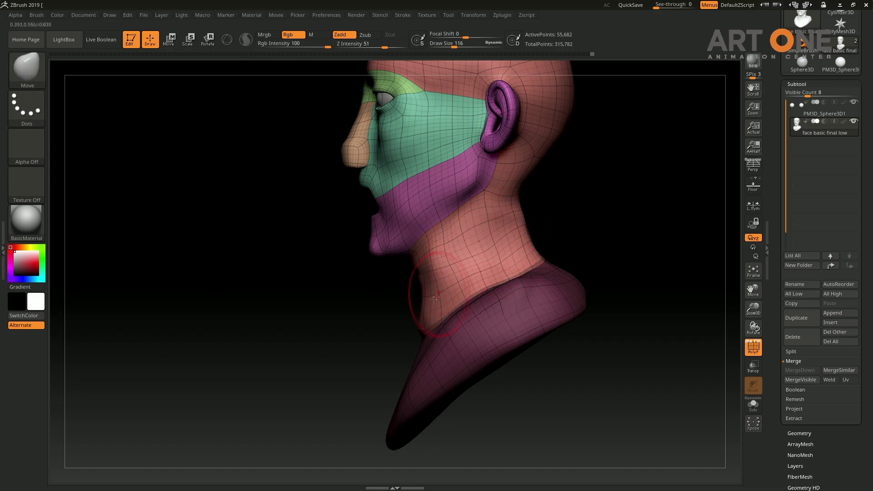
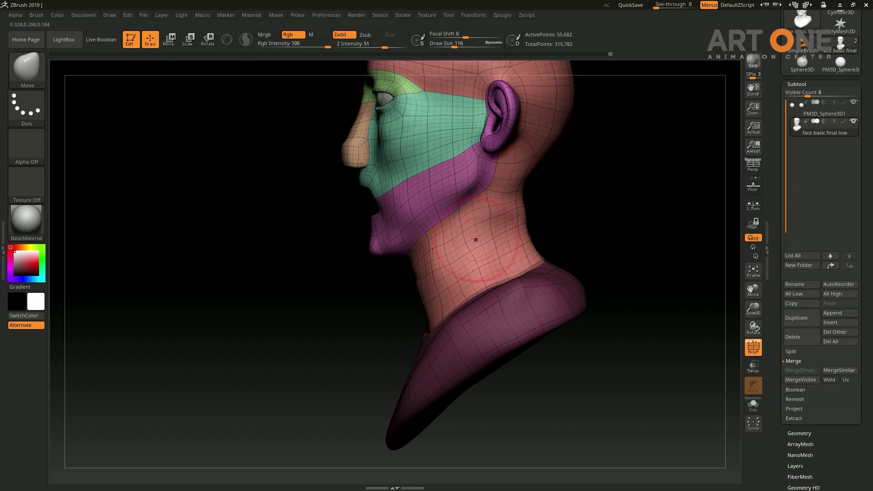
# Step: Orbit around the back of the neck, then mask everything except the torso polygroup
pyautogui.moveTo(587, 232)
pyautogui.mouseDown()
pyautogui.moveTo(567, 224)
pyautogui.moveTo(494, 237)
pyautogui.mouseUp()
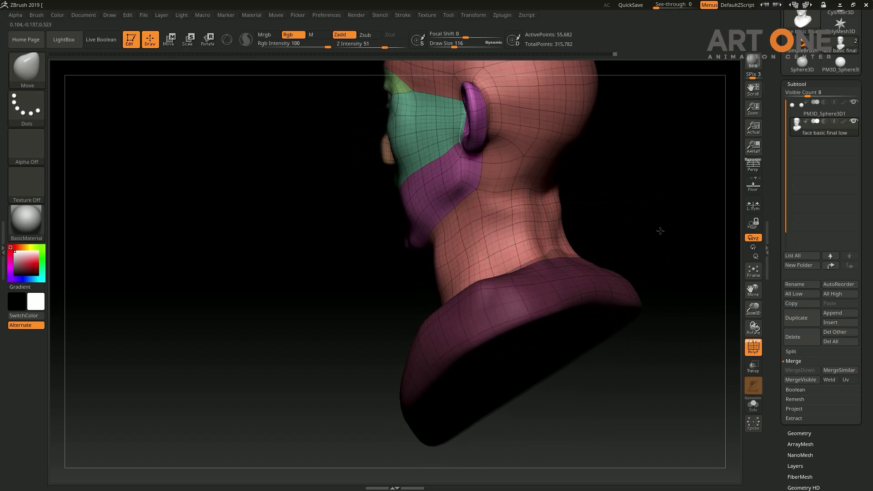
pyautogui.moveTo(660, 231)
pyautogui.mouseDown()
pyautogui.moveTo(639, 243)
pyautogui.moveTo(545, 224)
pyautogui.mouseUp()
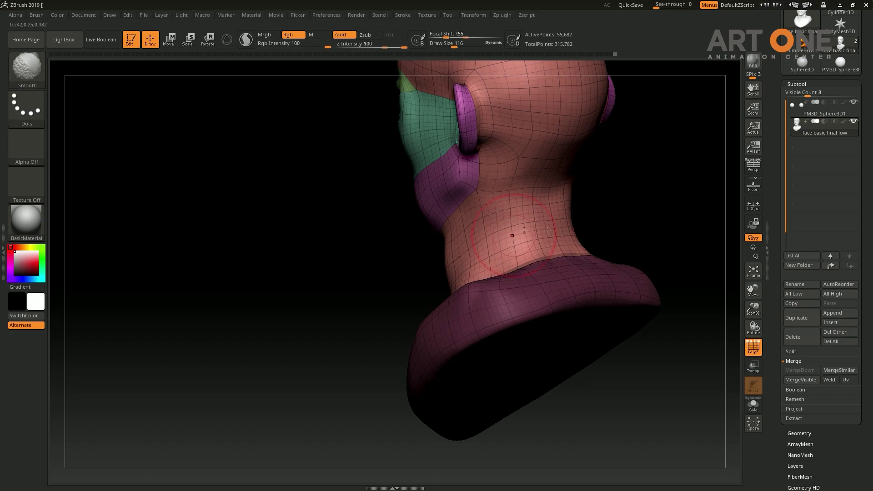
pyautogui.moveTo(642, 213)
pyautogui.mouseDown()
pyautogui.moveTo(664, 210)
pyautogui.moveTo(616, 228)
pyautogui.mouseUp()
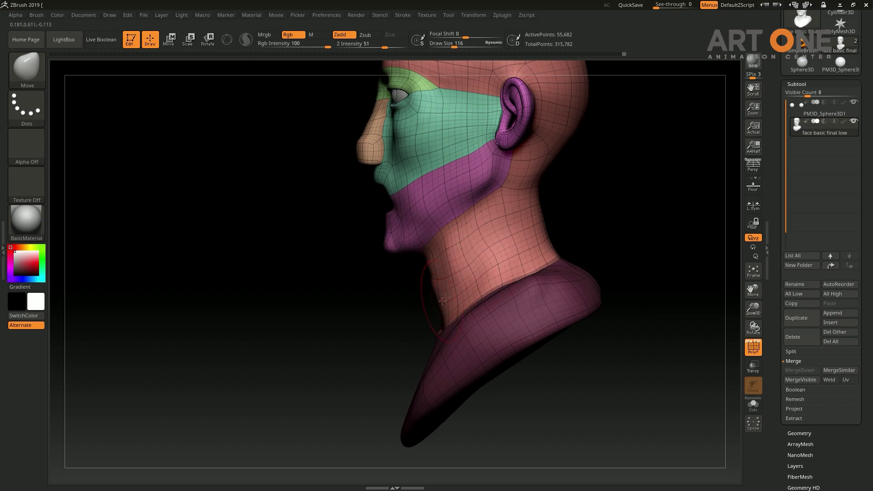
pyautogui.moveTo(586, 254); pyautogui.dragTo(643, 244)
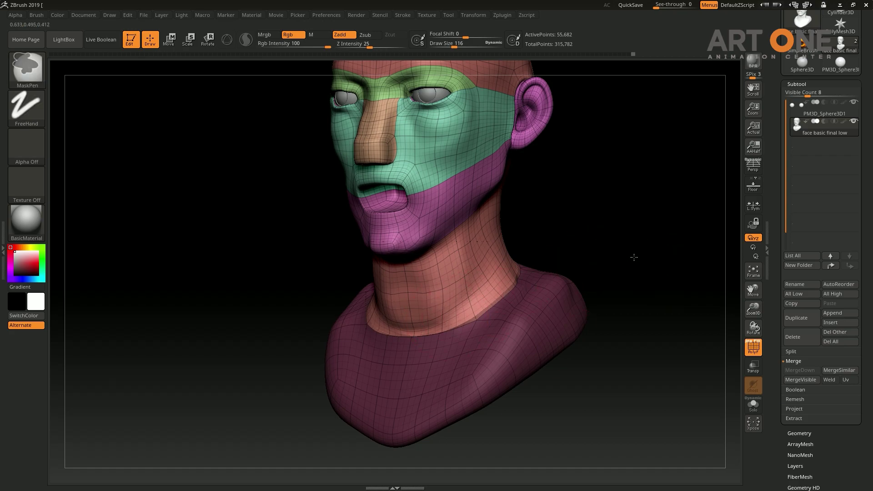
pyautogui.keyDown('ctrl'); pyautogui.click(418, 341); pyautogui.keyUp('ctrl')
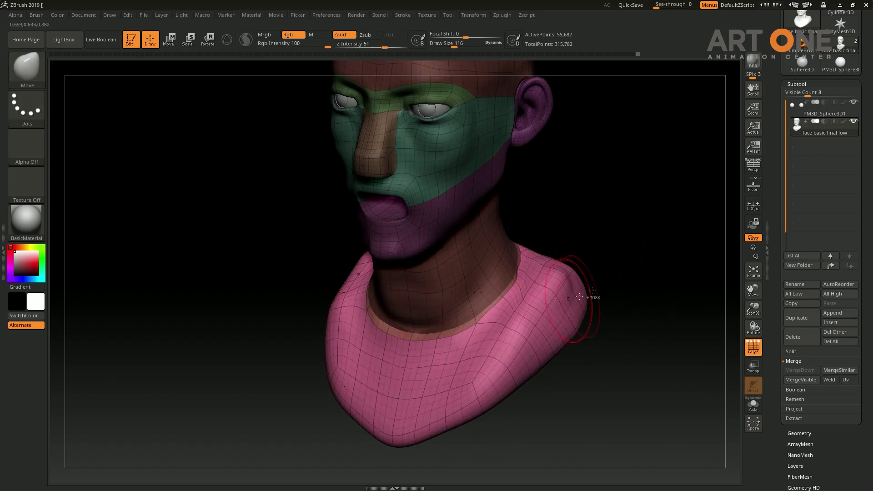
# Step: Clear the head and neck mask, then smooth the neck from profile and frontal views
pyautogui.moveTo(619, 269)
pyautogui.keyDown('ctrl'); pyautogui.mouseDown()
pyautogui.moveTo(605, 282)
pyautogui.moveTo(614, 245)
pyautogui.moveTo(600, 250)
pyautogui.mouseUp(); pyautogui.keyUp('ctrl')
pyautogui.moveTo(409, 304); pyautogui.dragTo(484, 254)
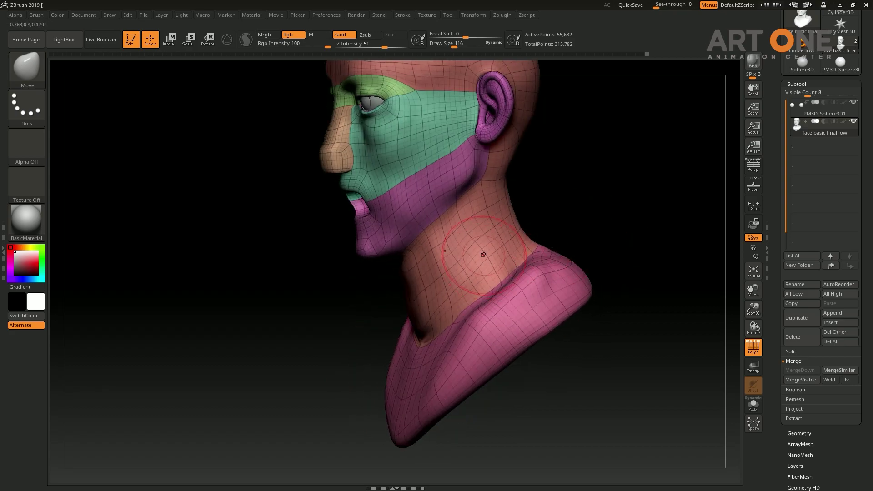
pyautogui.press('shift')
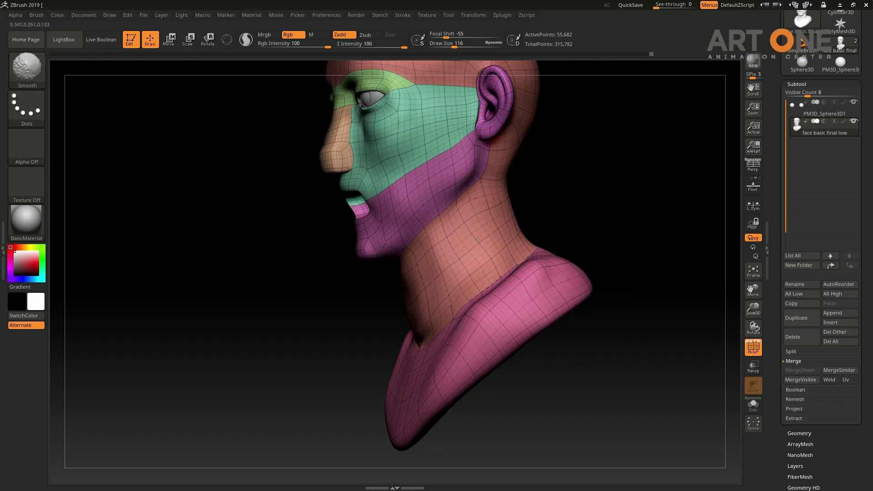
pyautogui.moveTo(640, 224)
pyautogui.mouseDown()
pyautogui.moveTo(601, 234)
pyautogui.moveTo(441, 324)
pyautogui.moveTo(410, 312)
pyautogui.moveTo(438, 289)
pyautogui.mouseUp()
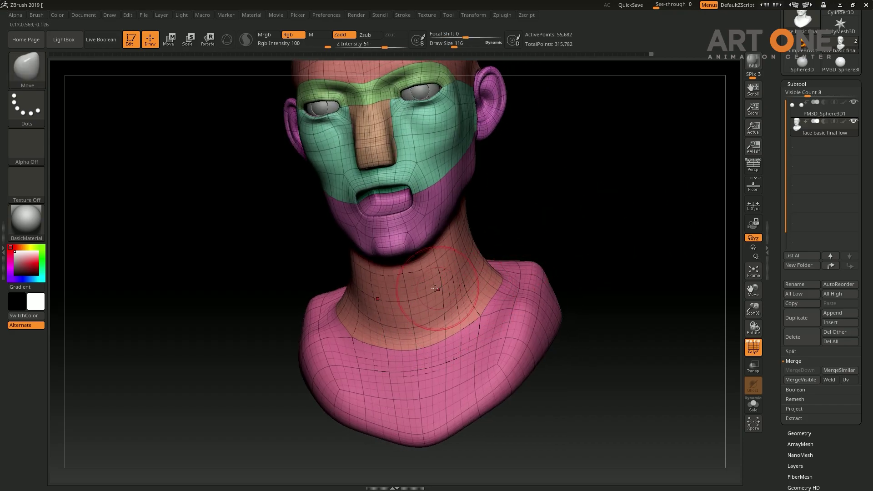
pyautogui.moveTo(568, 236)
pyautogui.mouseDown()
pyautogui.moveTo(621, 230)
pyautogui.moveTo(645, 243)
pyautogui.mouseUp()
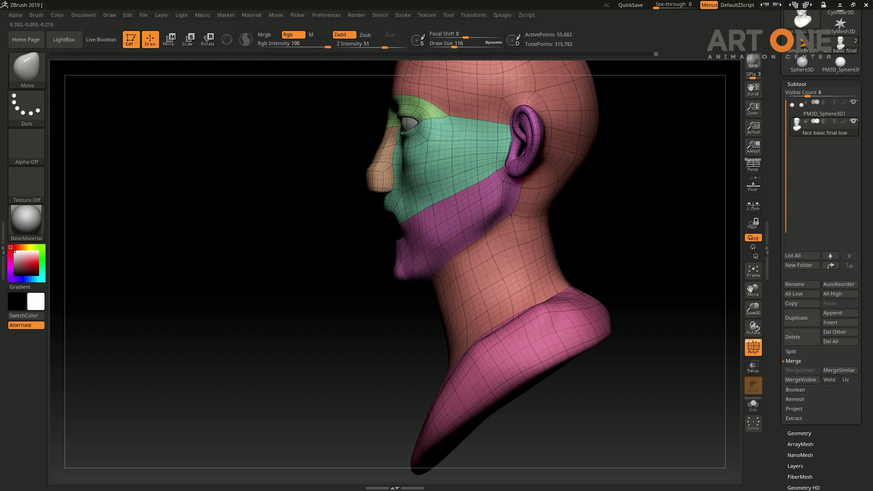
# Step: Draw a transpose line across the neck to reposition it
pyautogui.moveTo(618, 221); pyautogui.dragTo(605, 220)
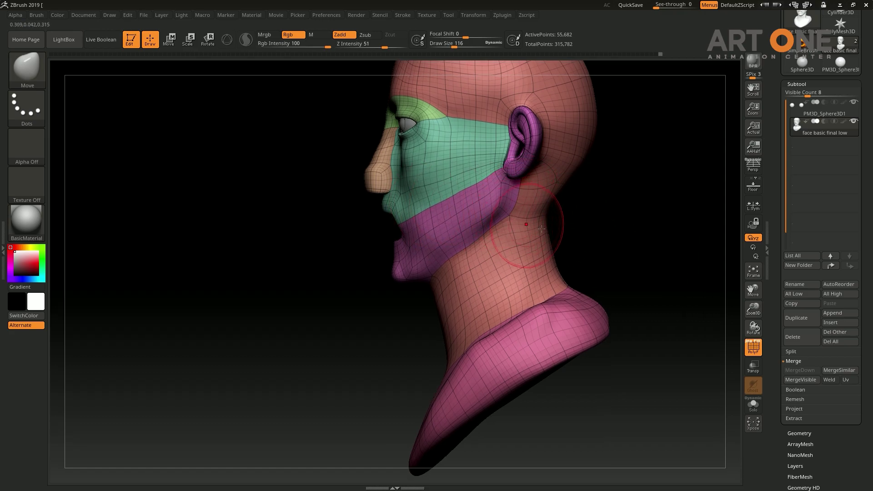
pyautogui.press('w')
pyautogui.moveTo(497, 205); pyautogui.dragTo(551, 258)
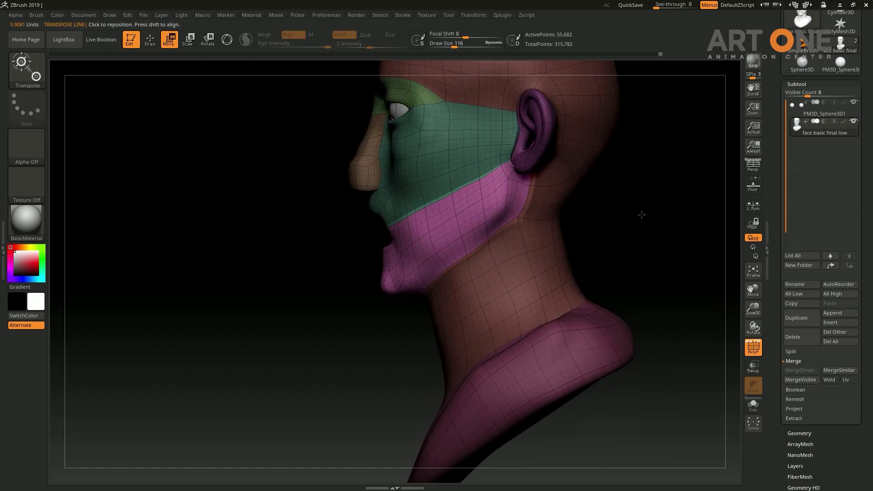
pyautogui.press('q')
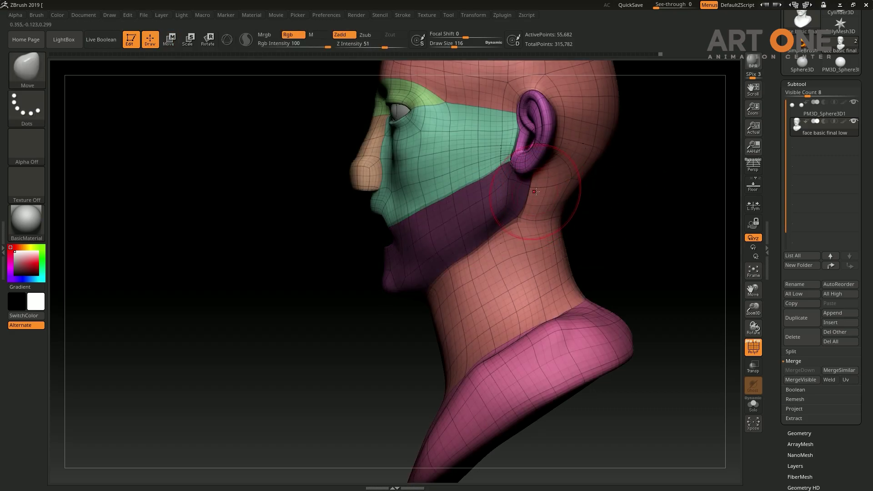
# Step: Mask all but the jaw polygroup and push it with the Move brush to reshape the jawline
pyautogui.keyDown('ctrl'); pyautogui.click(513, 201); pyautogui.keyUp('ctrl')
pyautogui.press('b')
pyautogui.press('m')
pyautogui.press('v')
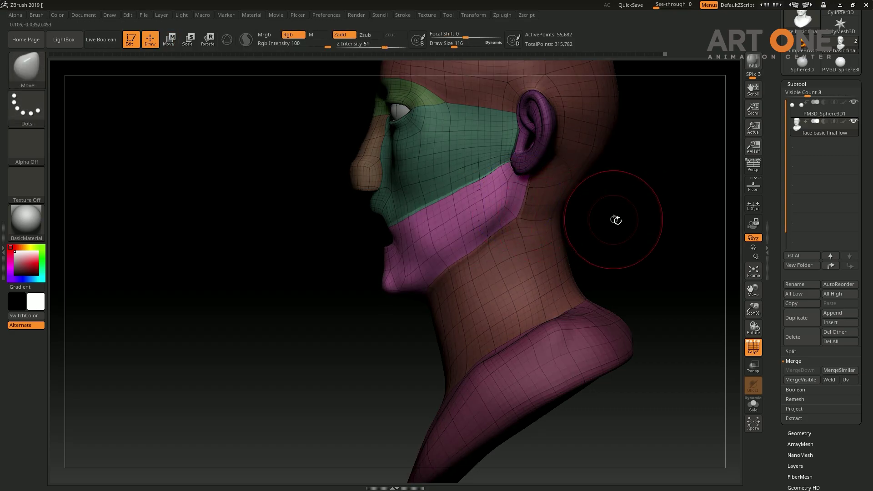
pyautogui.moveTo(616, 218); pyautogui.dragTo(514, 210)
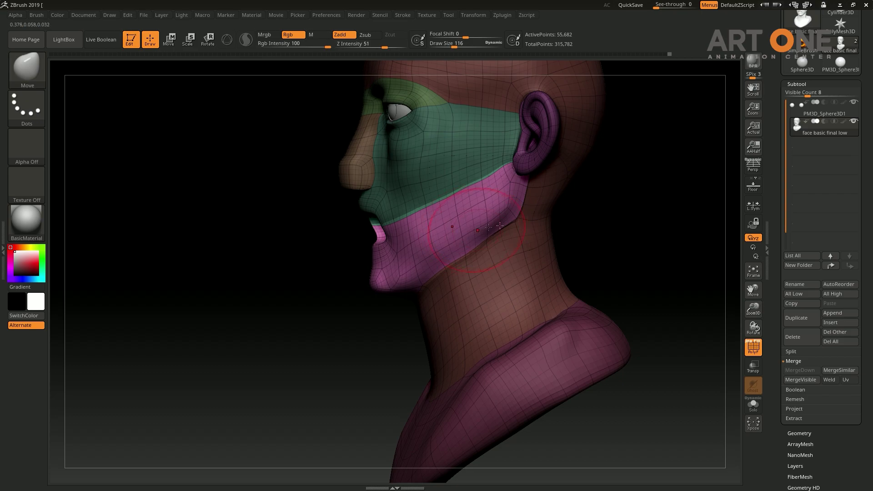
# Step: Smooth the shoulder surface, checking from the front and around the back of the head
pyautogui.moveTo(500, 226)
pyautogui.mouseDown(button='right')
pyautogui.moveTo(488, 233)
pyautogui.moveTo(648, 250)
pyautogui.moveTo(640, 234)
pyautogui.moveTo(653, 233)
pyautogui.mouseUp(button='right')
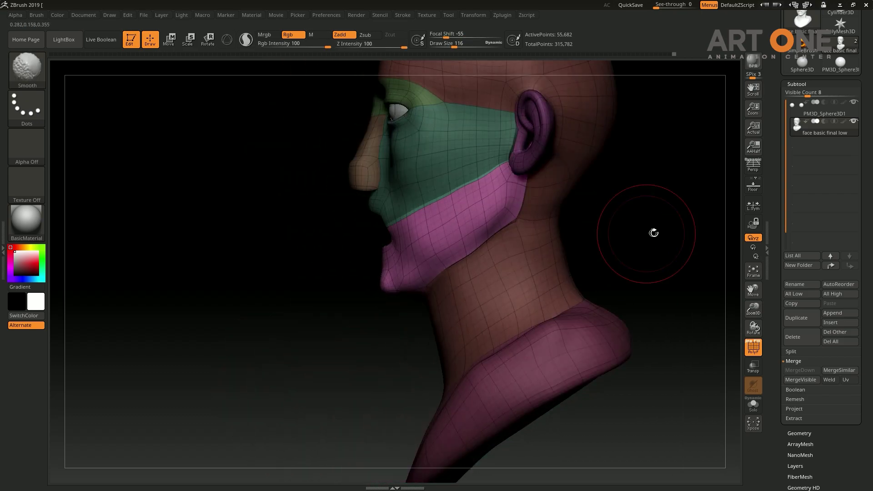
pyautogui.keyDown('alt'); pyautogui.moveTo(511, 228); pyautogui.dragTo(498, 231, button='right'); pyautogui.keyUp('alt')
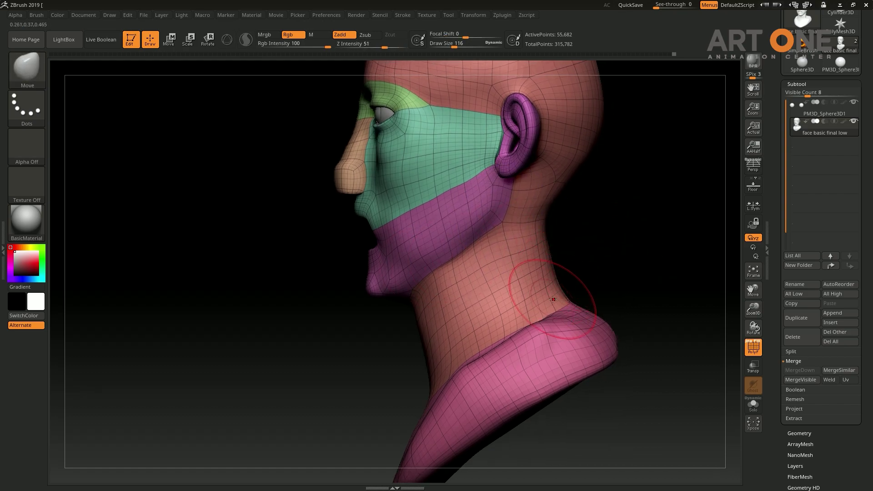
pyautogui.moveTo(556, 306); pyautogui.dragTo(638, 318, button='right')
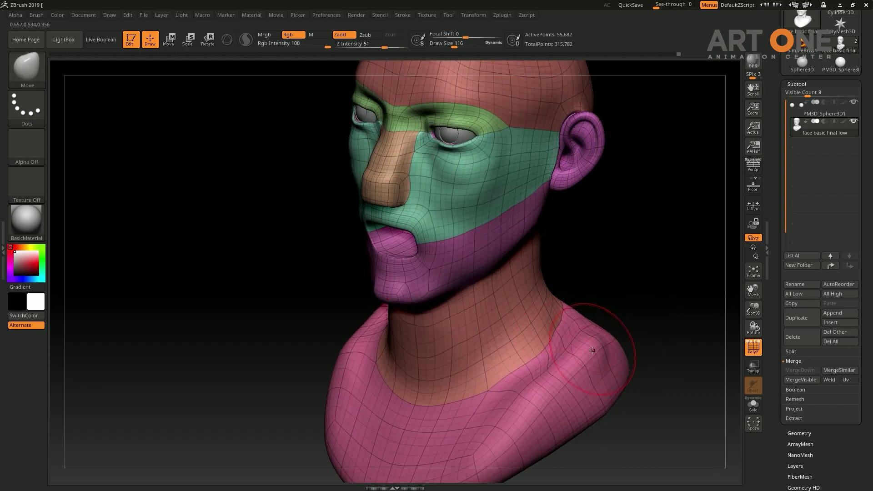
pyautogui.moveTo(592, 350); pyautogui.dragTo(610, 376, button='right')
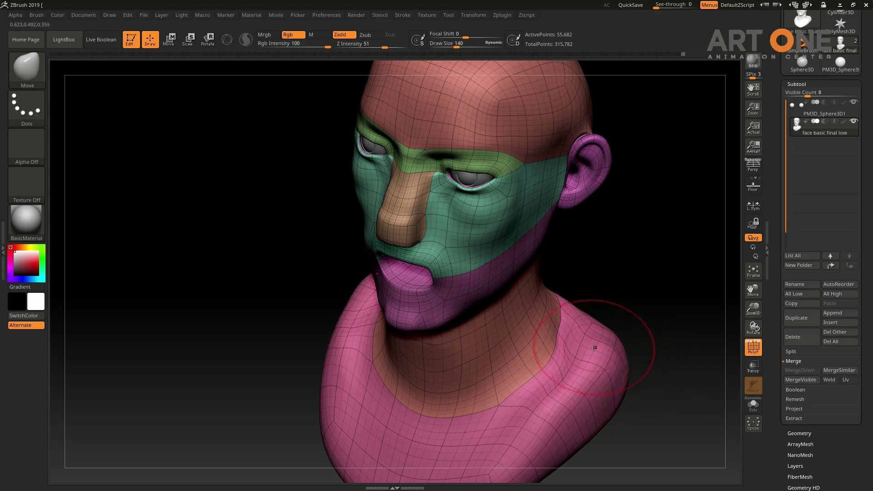
pyautogui.keyDown('shift'); pyautogui.moveTo(604, 337); pyautogui.dragTo(589, 369); pyautogui.keyUp('shift')
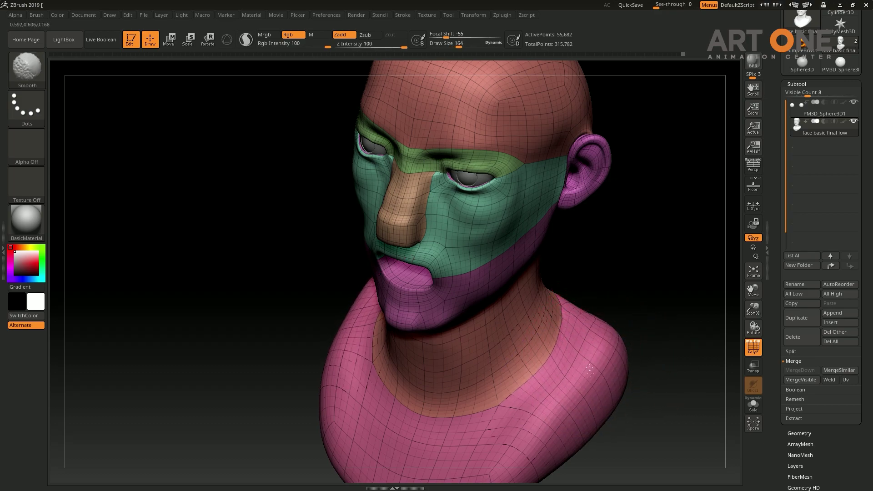
pyautogui.moveTo(666, 335); pyautogui.dragTo(384, 242)
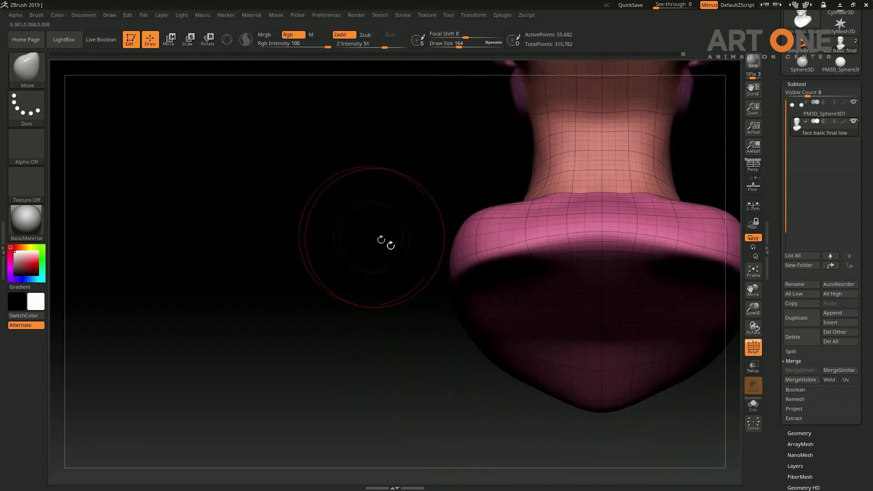
pyautogui.moveTo(390, 205)
pyautogui.mouseDown()
pyautogui.moveTo(364, 289)
pyautogui.moveTo(585, 273)
pyautogui.mouseUp()
pyautogui.moveTo(485, 343); pyautogui.dragTo(562, 220)
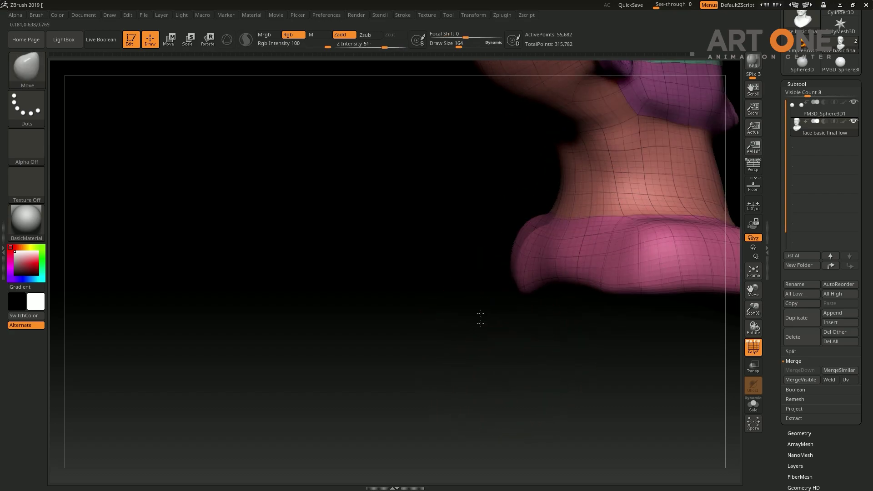
pyautogui.moveTo(479, 318)
pyautogui.mouseDown()
pyautogui.moveTo(561, 217)
pyautogui.moveTo(537, 212)
pyautogui.mouseUp()
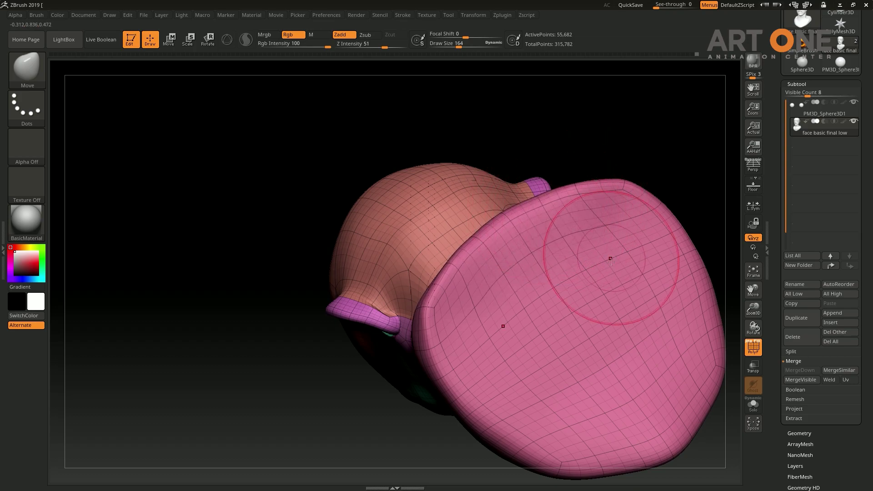
# Step: Reshape the bust's bottom rim, drop to SDiv 1 and isolate the pink bust polygroup
pyautogui.moveTo(673, 244); pyautogui.dragTo(668, 222)
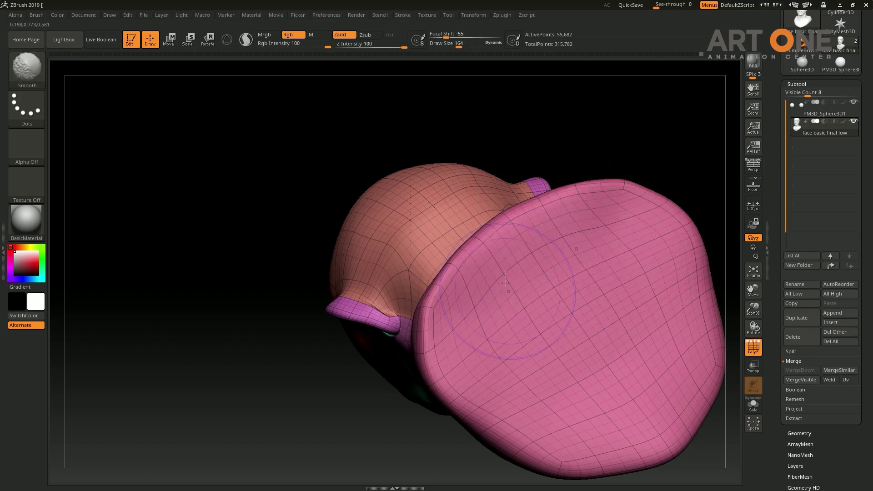
pyautogui.hotkey('shift', 'd')
pyautogui.hotkey('shift', 'd')
pyautogui.hotkey('shift', 'd')
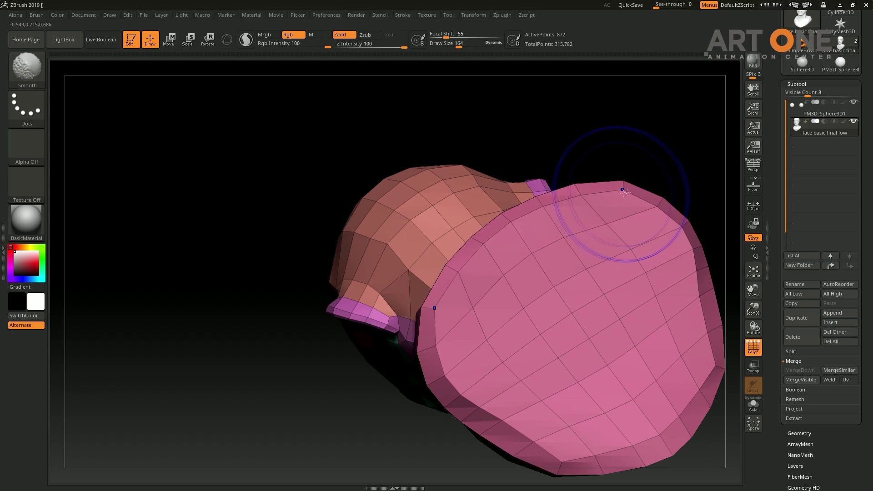
pyautogui.moveTo(678, 168); pyautogui.dragTo(668, 212)
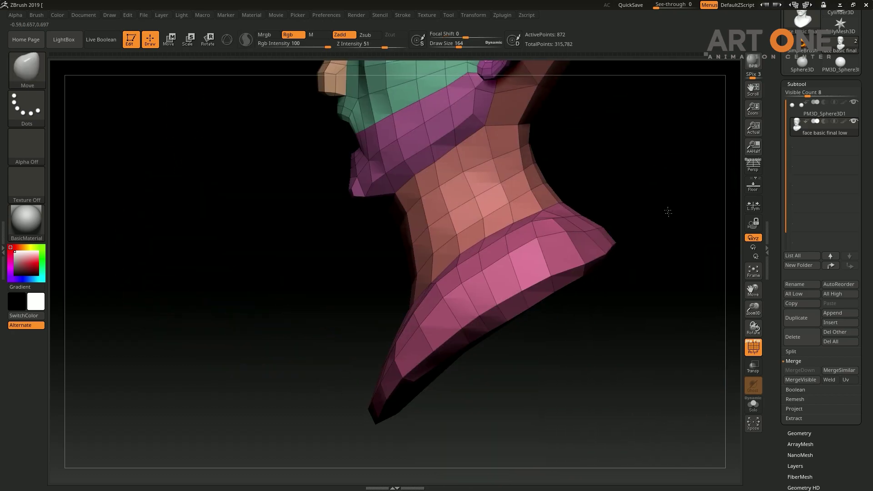
pyautogui.press('f')
pyautogui.keyDown('ctrl'); pyautogui.keyDown('shift'); pyautogui.click(523, 302); pyautogui.keyUp('shift'); pyautogui.keyUp('ctrl')
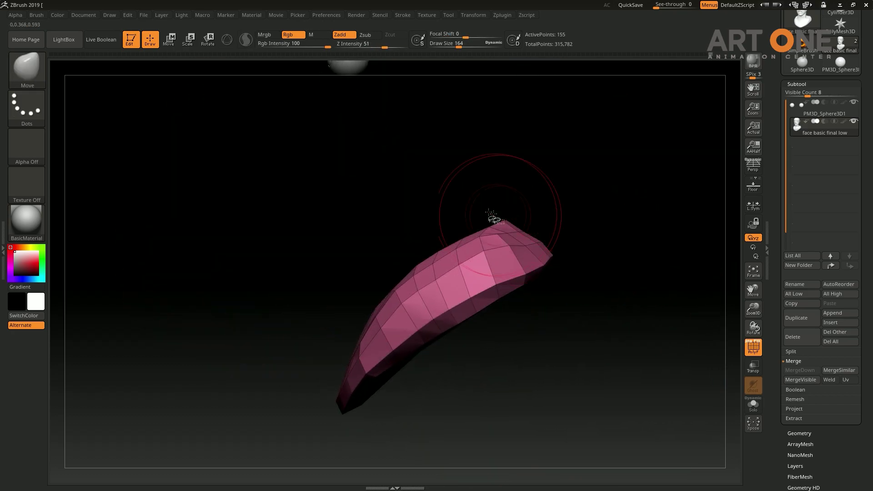
# Step: Hide sections of the pink strip with rectangle selections until 90 active points remain
pyautogui.keyDown('ctrl'); pyautogui.keyDown('shift'); pyautogui.moveTo(437, 189); pyautogui.dragTo(550, 253); pyautogui.keyUp('shift'); pyautogui.keyUp('ctrl')
pyautogui.keyDown('ctrl'); pyautogui.keyDown('shift'); pyautogui.moveTo(406, 226); pyautogui.dragTo(468, 280); pyautogui.keyUp('shift'); pyautogui.keyUp('ctrl')
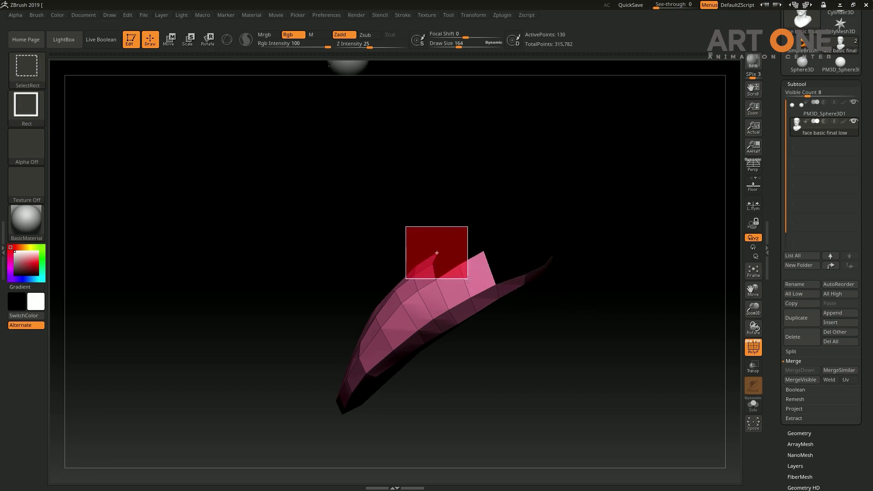
pyautogui.keyDown('ctrl'); pyautogui.keyDown('shift'); pyautogui.moveTo(343, 255); pyautogui.dragTo(426, 313); pyautogui.keyUp('shift'); pyautogui.keyUp('ctrl')
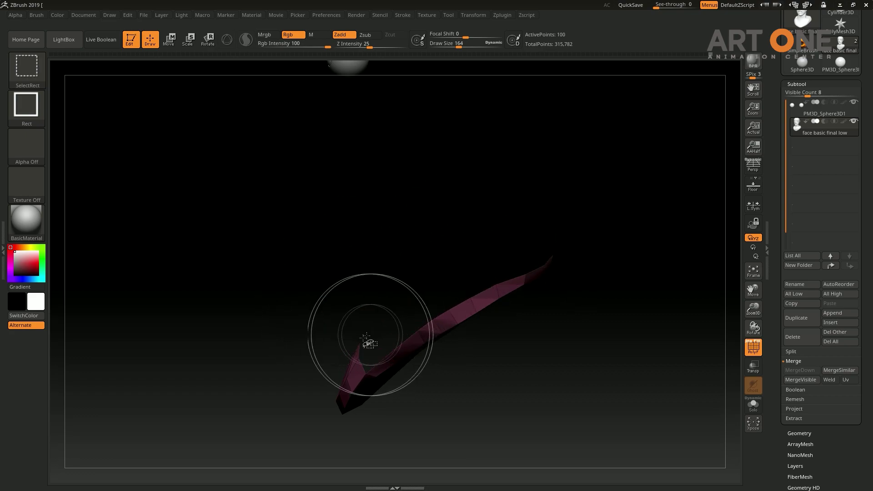
pyautogui.keyDown('ctrl'); pyautogui.keyDown('shift'); pyautogui.moveTo(309, 324); pyautogui.dragTo(357, 350); pyautogui.keyUp('shift'); pyautogui.keyUp('ctrl')
pyautogui.moveTo(302, 353)
pyautogui.keyDown('ctrl'); pyautogui.keyDown('shift'); pyautogui.mouseDown()
pyautogui.moveTo(349, 382)
pyautogui.moveTo(343, 386)
pyautogui.mouseUp(); pyautogui.keyUp('shift'); pyautogui.keyUp('ctrl')
pyautogui.moveTo(606, 391)
pyautogui.mouseDown()
pyautogui.moveTo(586, 213)
pyautogui.moveTo(673, 302)
pyautogui.moveTo(565, 234)
pyautogui.moveTo(633, 273)
pyautogui.mouseUp()
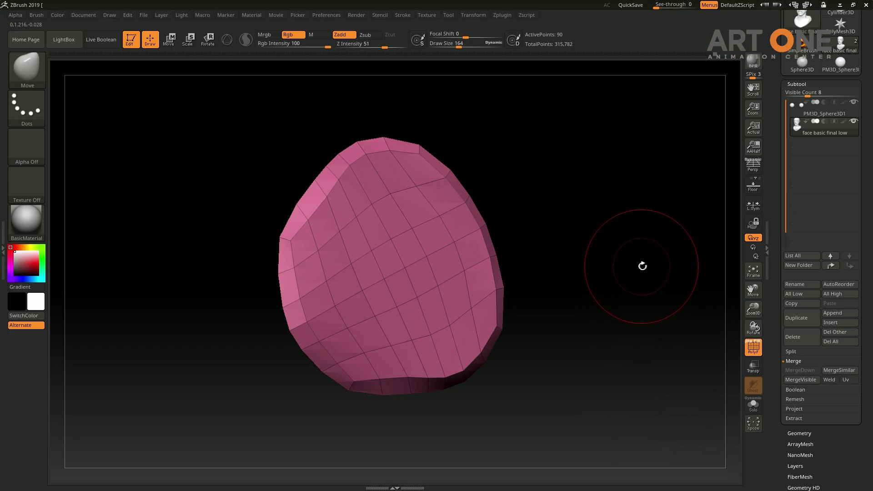
# Step: Subdivide the remaining patch several times and view the head from below and the side
pyautogui.hotkey('ctrl', 'd')
pyautogui.hotkey('ctrl', 'd')
pyautogui.hotkey('ctrl', 'd')
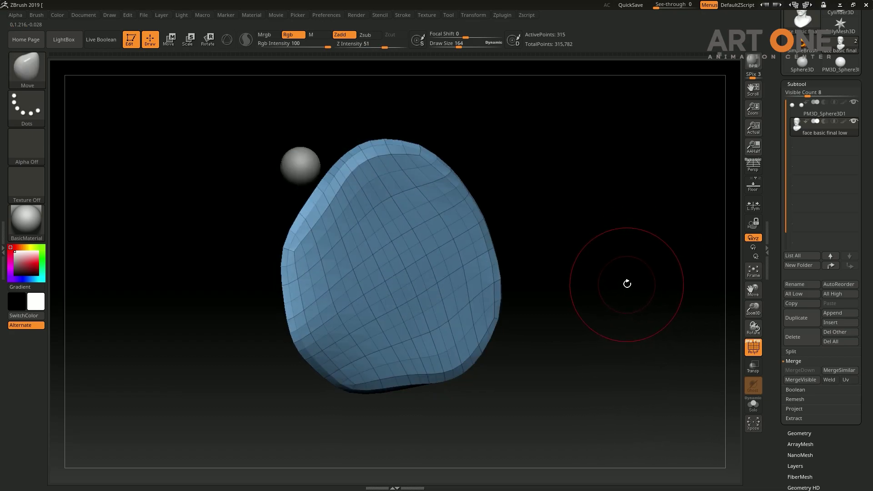
pyautogui.moveTo(629, 287)
pyautogui.mouseDown()
pyautogui.moveTo(630, 318)
pyautogui.moveTo(628, 306)
pyautogui.mouseUp()
pyautogui.press('w')
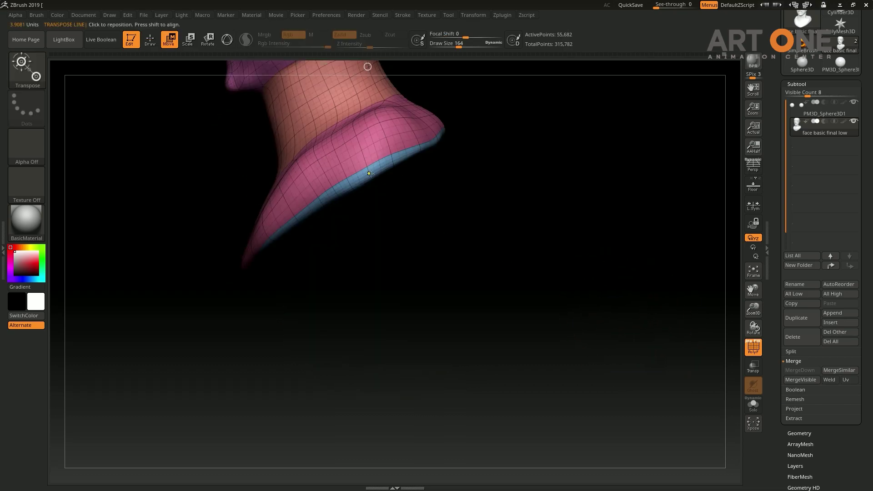
pyautogui.moveTo(490, 257)
pyautogui.mouseDown()
pyautogui.moveTo(561, 187)
pyautogui.moveTo(615, 296)
pyautogui.moveTo(520, 228)
pyautogui.mouseUp()
# Step: Shift the collar band down and outward along a transpose line drawn from the collar
pyautogui.press('y')
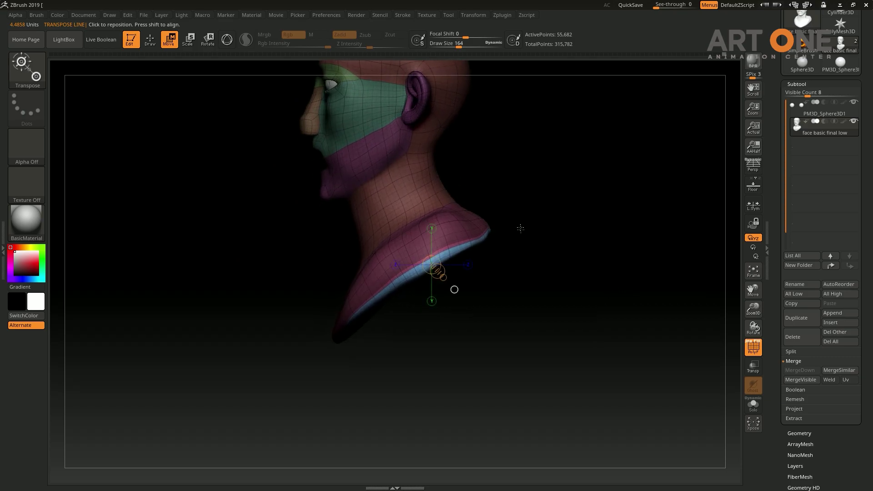
pyautogui.moveTo(450, 251)
pyautogui.mouseDown()
pyautogui.moveTo(510, 388)
pyautogui.moveTo(725, 383)
pyautogui.mouseUp()
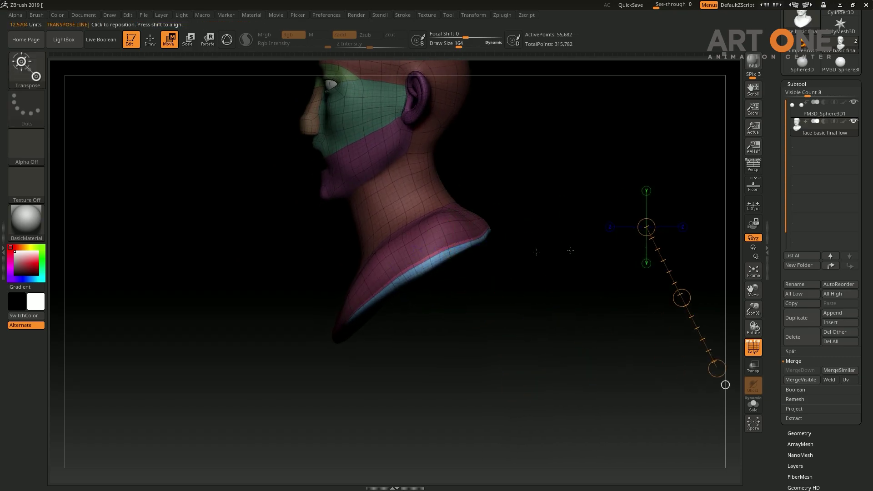
pyautogui.click(416, 266)
pyautogui.moveTo(415, 265)
pyautogui.mouseDown()
pyautogui.moveTo(465, 390)
pyautogui.moveTo(483, 383)
pyautogui.mouseUp()
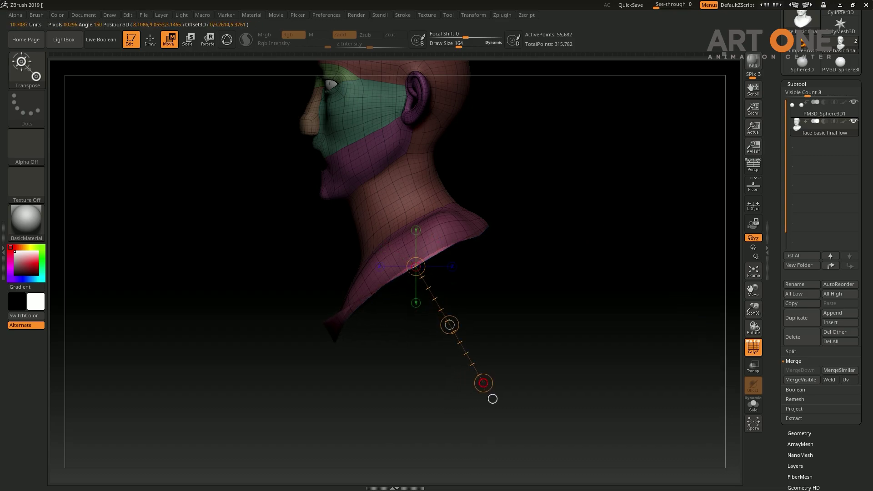
pyautogui.moveTo(449, 325); pyautogui.dragTo(453, 331)
pyautogui.moveTo(554, 338)
pyautogui.mouseDown()
pyautogui.moveTo(703, 259)
pyautogui.moveTo(573, 286)
pyautogui.mouseUp()
# Step: Select the ClayBuildup brush and orbit under the bust to see the collar rim
pyautogui.press('q')
pyautogui.moveTo(596, 328)
pyautogui.mouseDown()
pyautogui.moveTo(582, 242)
pyautogui.moveTo(602, 288)
pyautogui.moveTo(597, 312)
pyautogui.mouseUp()
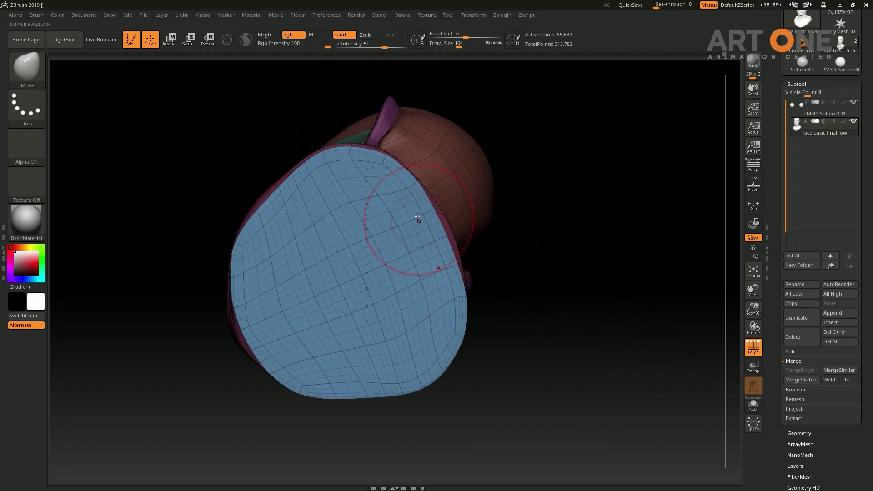
pyautogui.moveTo(410, 224); pyautogui.dragTo(399, 196, button='right')
pyautogui.moveTo(552, 262)
pyautogui.mouseDown()
pyautogui.moveTo(590, 285)
pyautogui.moveTo(588, 316)
pyautogui.moveTo(614, 381)
pyautogui.moveTo(588, 325)
pyautogui.mouseUp()
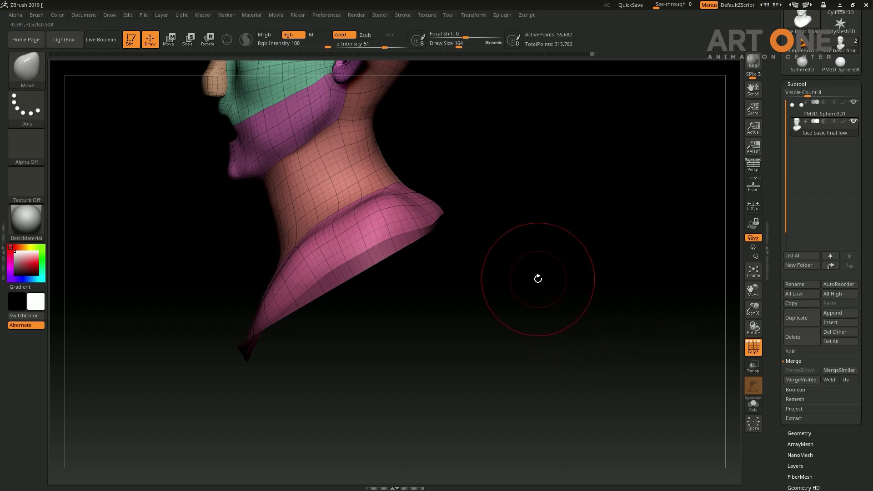
pyautogui.press('b')
pyautogui.press('c')
pyautogui.press('b')
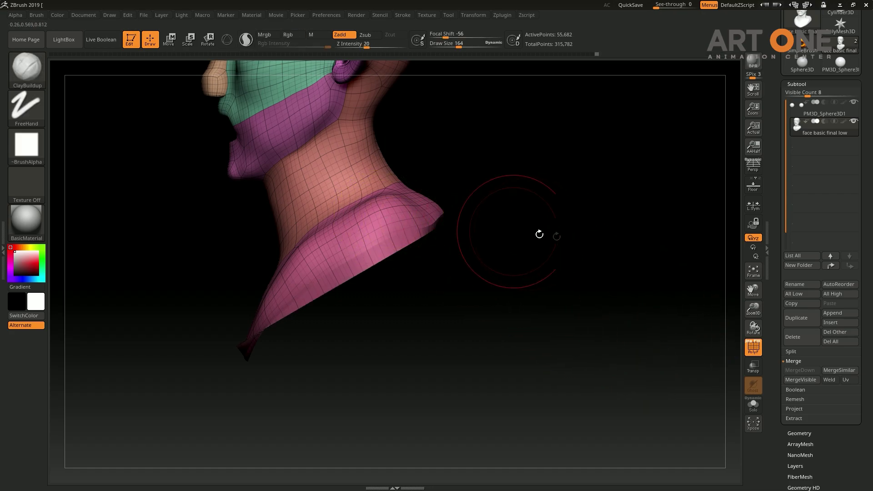
pyautogui.moveTo(569, 242)
pyautogui.mouseDown()
pyautogui.moveTo(555, 263)
pyautogui.moveTo(399, 224)
pyautogui.mouseUp()
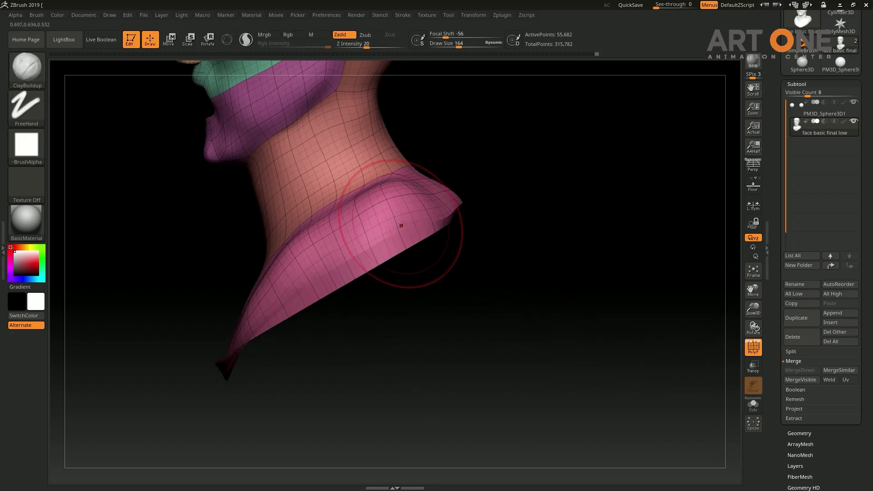
# Step: Smooth the collar's lower edge where it meets the blue underside
pyautogui.press('w')
pyautogui.moveTo(350, 264); pyautogui.dragTo(453, 442)
pyautogui.moveTo(401, 228)
pyautogui.mouseDown()
pyautogui.moveTo(419, 182)
pyautogui.moveTo(490, 189)
pyautogui.moveTo(593, 263)
pyautogui.moveTo(572, 266)
pyautogui.mouseUp()
pyautogui.press('q')
pyautogui.keyDown('shift'); pyautogui.moveTo(297, 227); pyautogui.dragTo(349, 228); pyautogui.keyUp('shift')
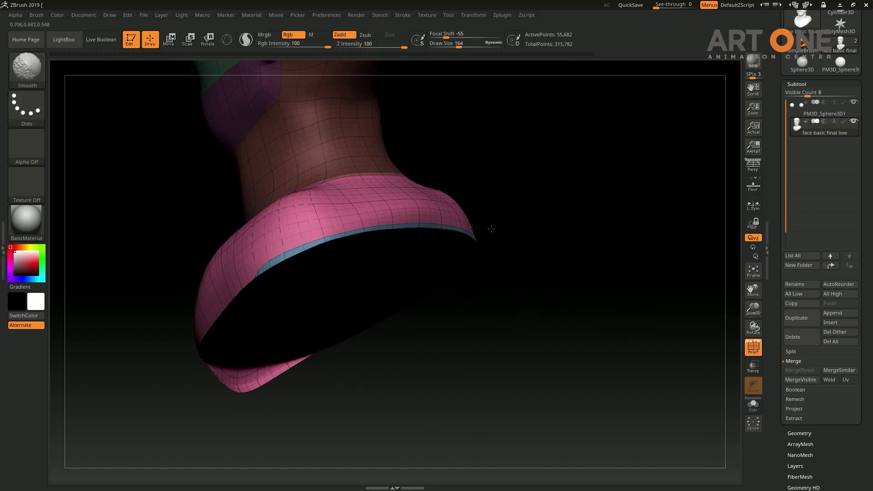
pyautogui.moveTo(585, 247)
pyautogui.mouseDown()
pyautogui.moveTo(577, 255)
pyautogui.moveTo(279, 251)
pyautogui.mouseUp()
pyautogui.moveTo(131, 364)
pyautogui.mouseDown()
pyautogui.moveTo(604, 269)
pyautogui.moveTo(561, 331)
pyautogui.moveTo(286, 317)
pyautogui.moveTo(566, 349)
pyautogui.moveTo(560, 335)
pyautogui.moveTo(62, 86)
pyautogui.mouseUp()
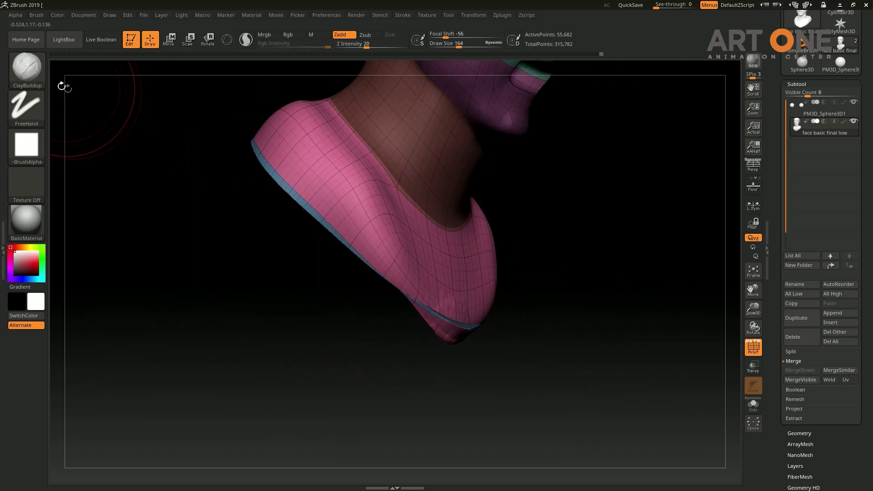
# Step: With the Move brush, lift the collar's lower tip and push its upper-right edge outward
pyautogui.press('b')
pyautogui.click(189, 84)
pyautogui.moveTo(473, 391)
pyautogui.mouseDown()
pyautogui.moveTo(478, 348)
pyautogui.moveTo(497, 311)
pyautogui.moveTo(420, 278)
pyautogui.mouseUp()
pyautogui.moveTo(497, 303); pyautogui.dragTo(536, 314)
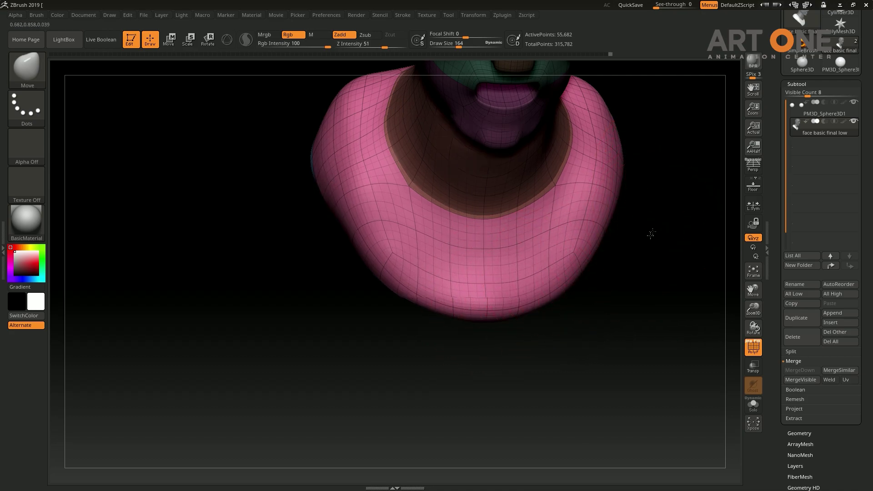
pyautogui.moveTo(648, 232); pyautogui.dragTo(641, 232)
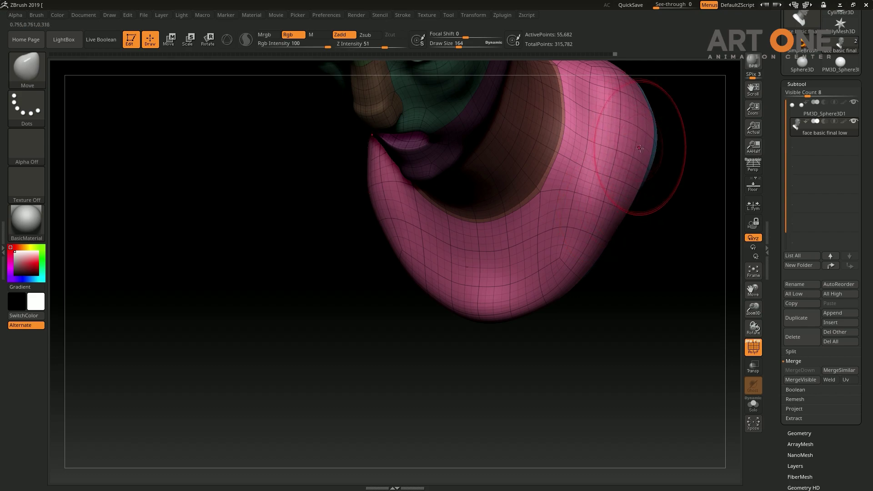
pyautogui.moveTo(640, 149); pyautogui.dragTo(615, 123)
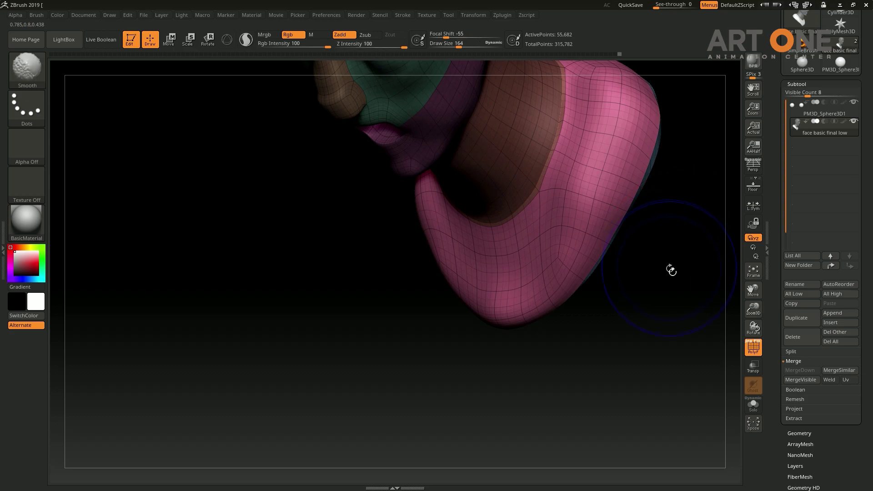
# Step: Pull the collar's lower rim down to thicken the band, then smooth around the tip
pyautogui.moveTo(684, 196)
pyautogui.mouseDown()
pyautogui.moveTo(657, 187)
pyautogui.moveTo(612, 327)
pyautogui.moveTo(579, 375)
pyautogui.moveTo(643, 370)
pyautogui.moveTo(523, 375)
pyautogui.moveTo(423, 278)
pyautogui.mouseUp()
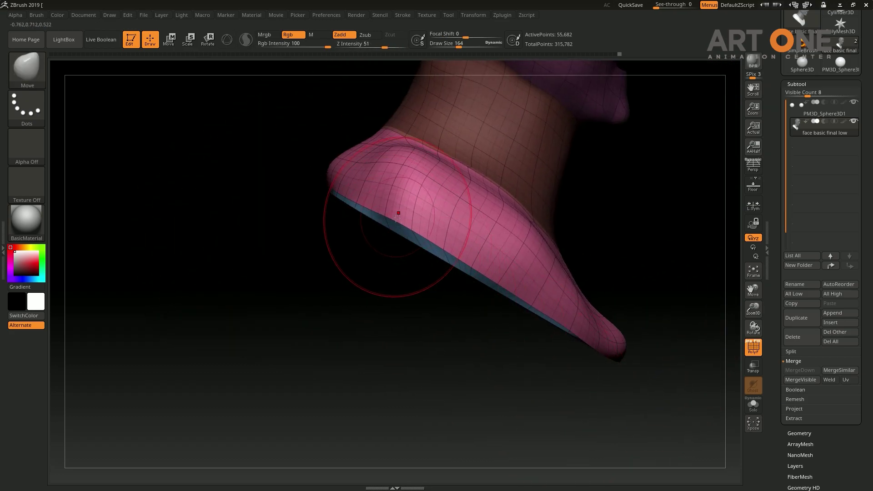
pyautogui.moveTo(396, 217); pyautogui.dragTo(384, 232)
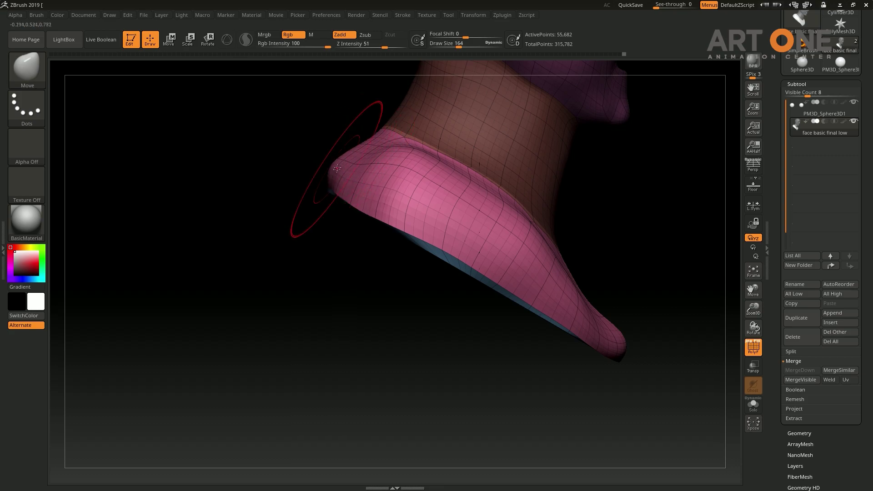
pyautogui.moveTo(346, 191); pyautogui.dragTo(406, 236)
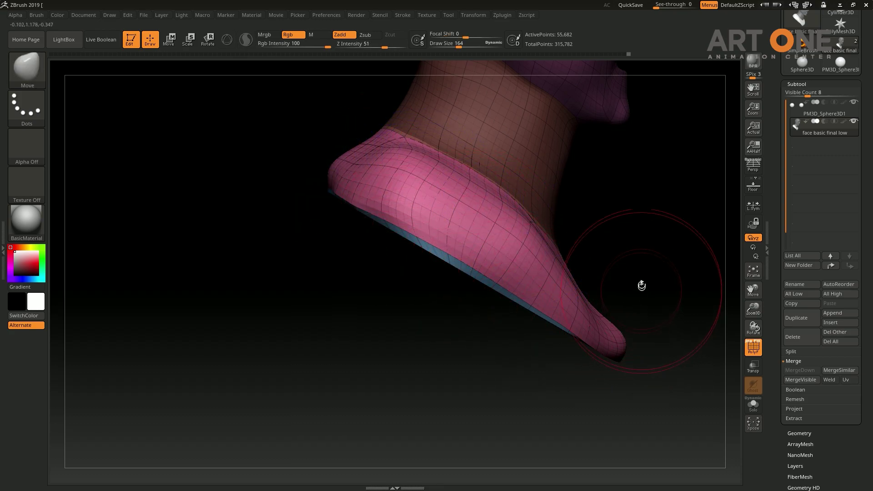
pyautogui.moveTo(641, 285)
pyautogui.mouseDown()
pyautogui.moveTo(696, 228)
pyautogui.moveTo(526, 208)
pyautogui.moveTo(522, 258)
pyautogui.moveTo(487, 233)
pyautogui.mouseUp()
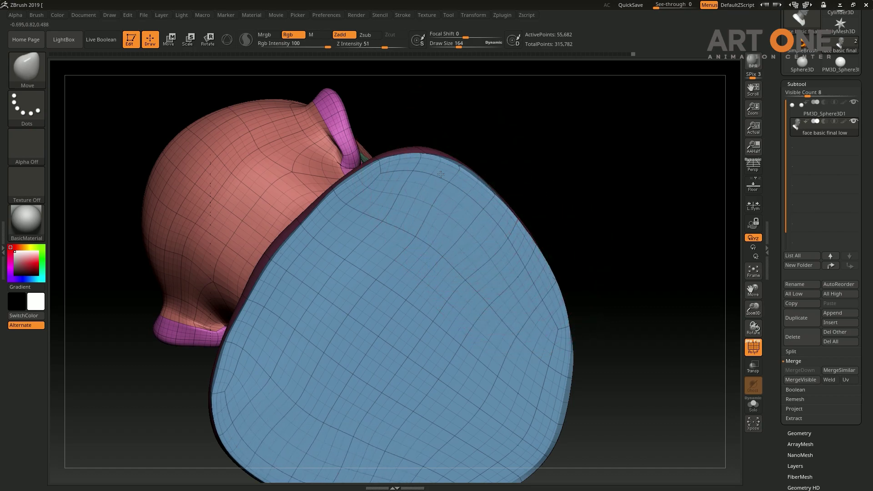
pyautogui.moveTo(653, 219)
pyautogui.keyDown('shift'); pyautogui.mouseDown()
pyautogui.moveTo(416, 218)
pyautogui.moveTo(460, 246)
pyautogui.mouseUp(); pyautogui.keyUp('shift')
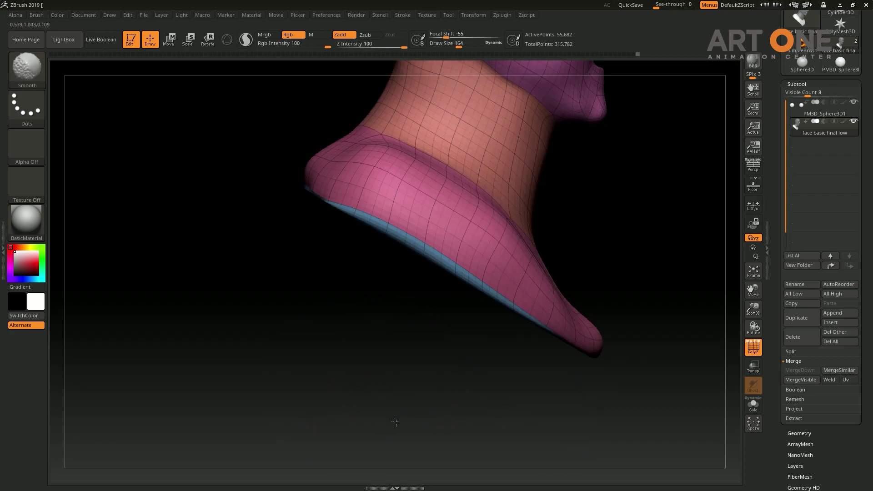
pyautogui.moveTo(396, 419)
pyautogui.mouseDown()
pyautogui.moveTo(614, 318)
pyautogui.moveTo(633, 318)
pyautogui.mouseUp()
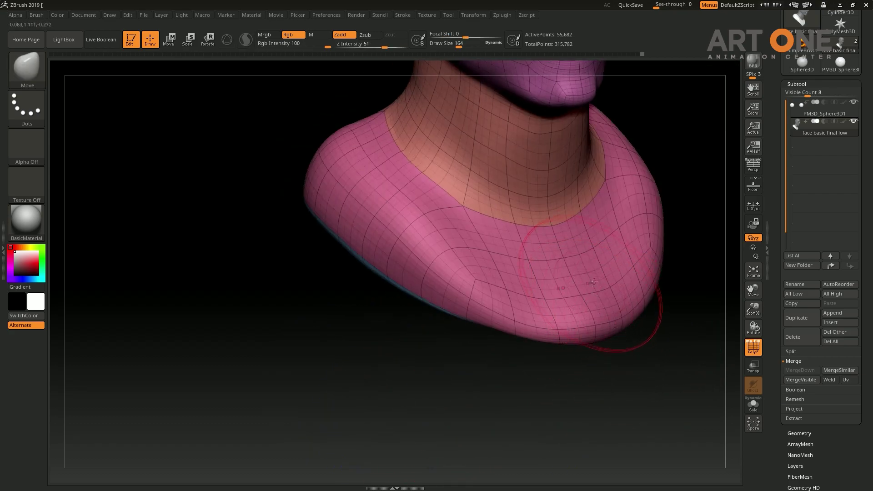
pyautogui.moveTo(671, 299); pyautogui.dragTo(537, 258)
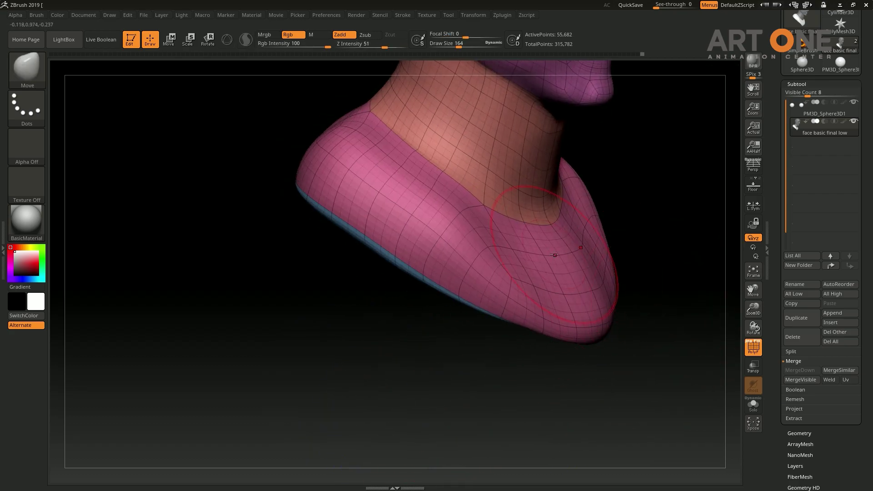
pyautogui.press('shift')
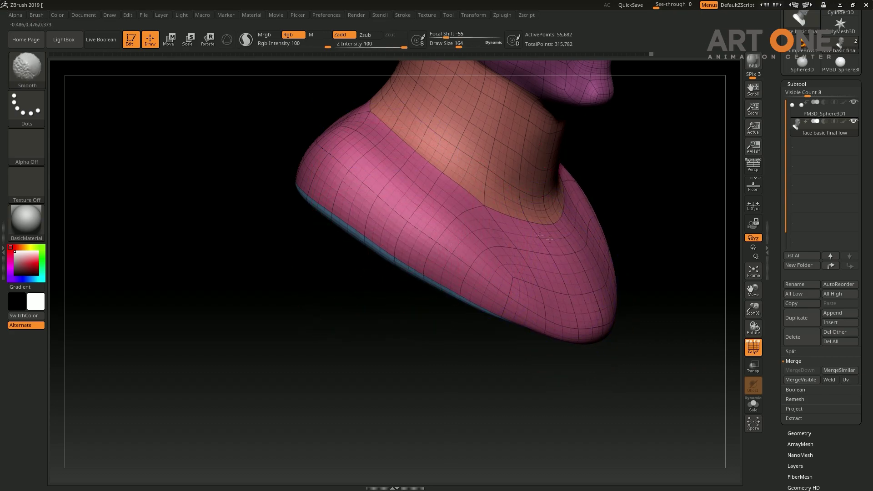
pyautogui.moveTo(694, 244)
pyautogui.mouseDown()
pyautogui.moveTo(672, 205)
pyautogui.moveTo(561, 305)
pyautogui.moveTo(559, 276)
pyautogui.moveTo(676, 339)
pyautogui.moveTo(692, 363)
pyautogui.mouseUp()
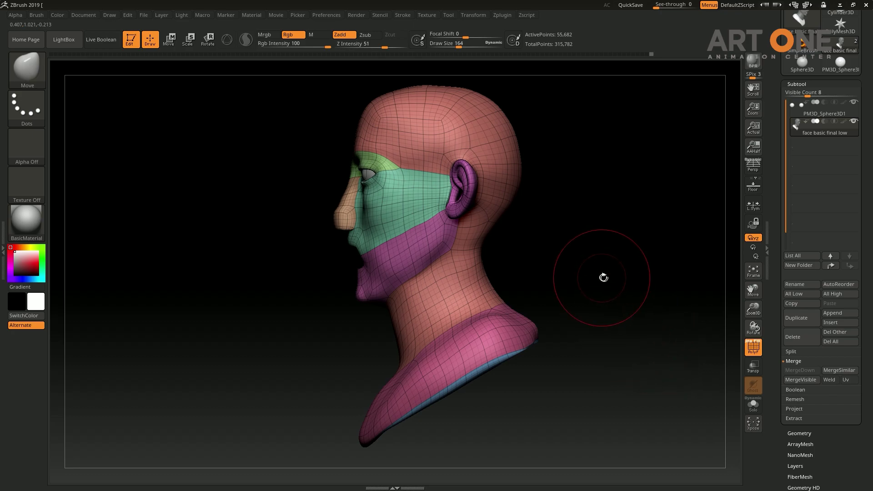
# Step: Pull the bust base's edges outward into a rounder shape from the left profile
pyautogui.moveTo(604, 277)
pyautogui.mouseDown()
pyautogui.moveTo(615, 292)
pyautogui.moveTo(632, 288)
pyautogui.moveTo(643, 314)
pyautogui.moveTo(656, 315)
pyautogui.mouseUp()
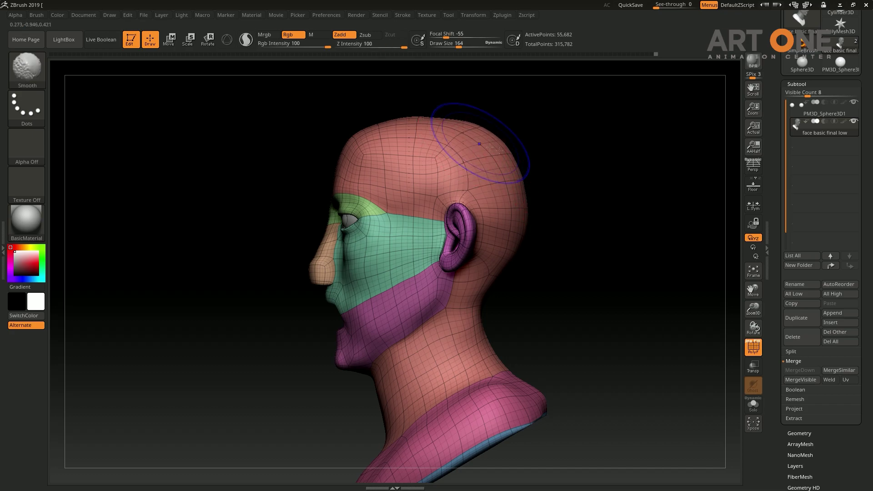
pyautogui.moveTo(628, 210); pyautogui.dragTo(534, 203)
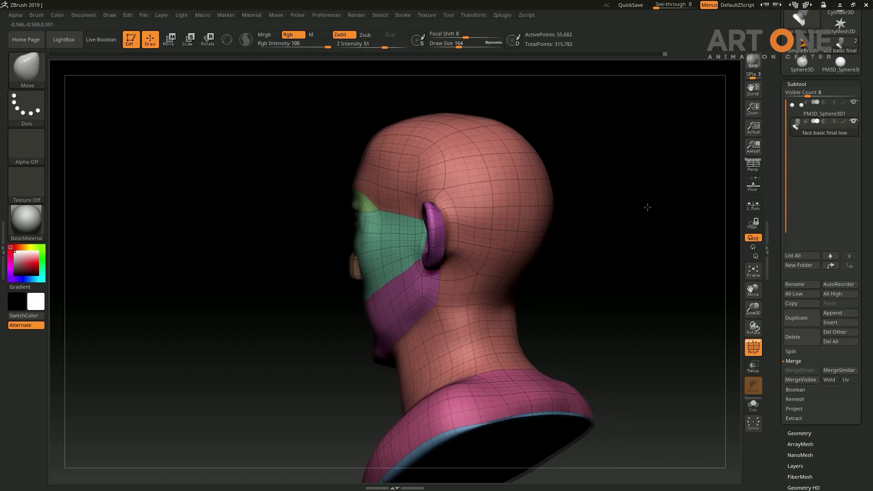
pyautogui.moveTo(644, 205)
pyautogui.mouseDown()
pyautogui.moveTo(487, 326)
pyautogui.moveTo(565, 324)
pyautogui.moveTo(548, 317)
pyautogui.mouseUp()
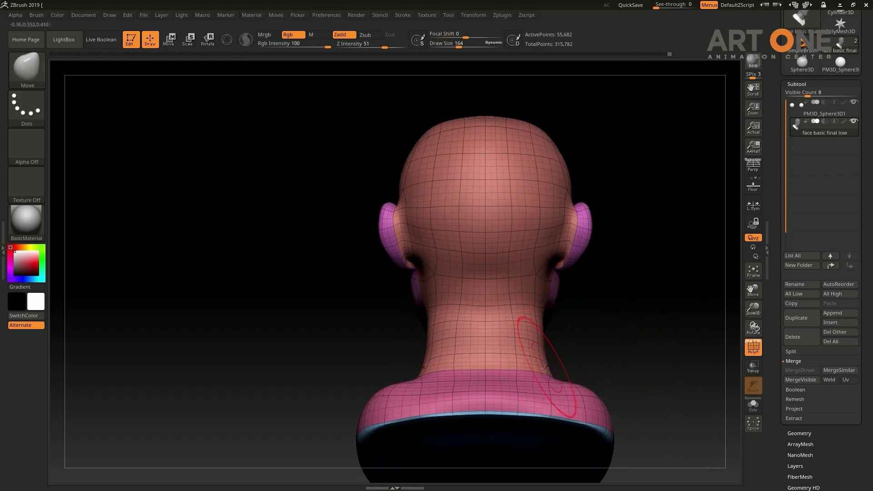
pyautogui.press('shift')
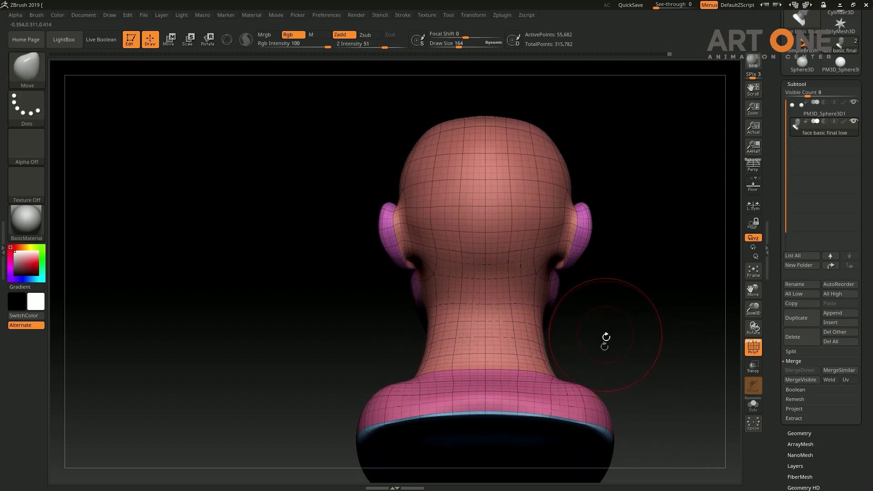
pyautogui.moveTo(718, 288)
pyautogui.mouseDown()
pyautogui.moveTo(611, 341)
pyautogui.moveTo(654, 277)
pyautogui.moveTo(559, 345)
pyautogui.moveTo(571, 341)
pyautogui.mouseUp()
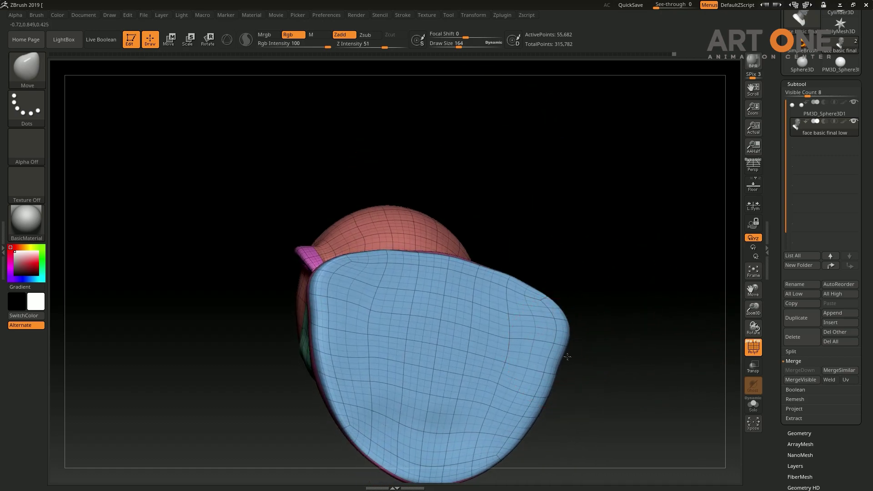
pyautogui.moveTo(556, 378); pyautogui.dragTo(568, 382)
# Step: Smooth the base and shoulders on the back and right side
pyautogui.press('shift')
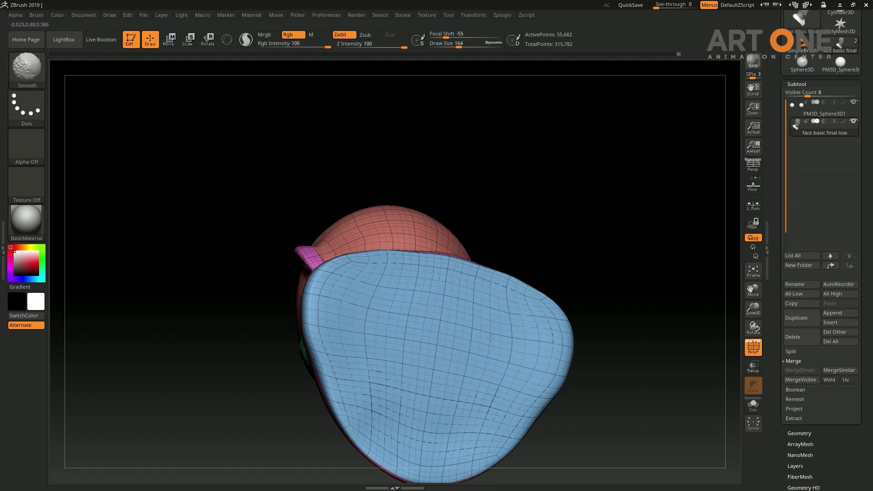
pyautogui.moveTo(576, 248); pyautogui.dragTo(665, 345)
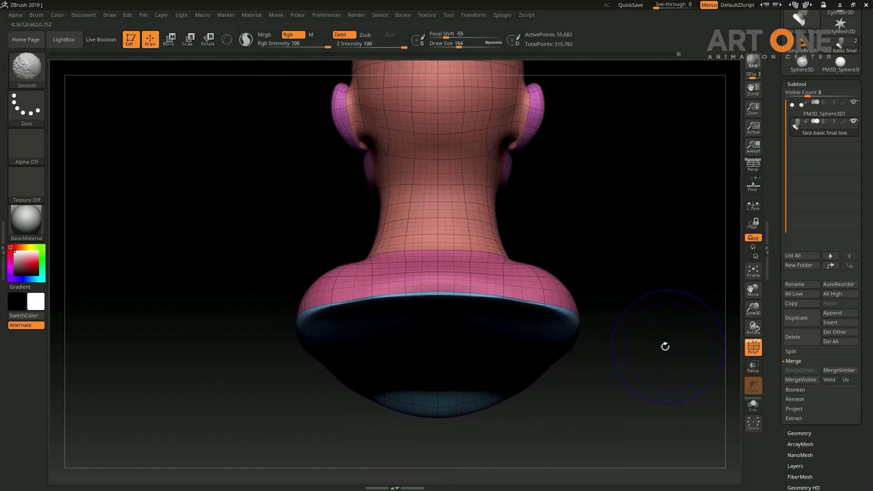
pyautogui.moveTo(614, 322); pyautogui.dragTo(486, 333)
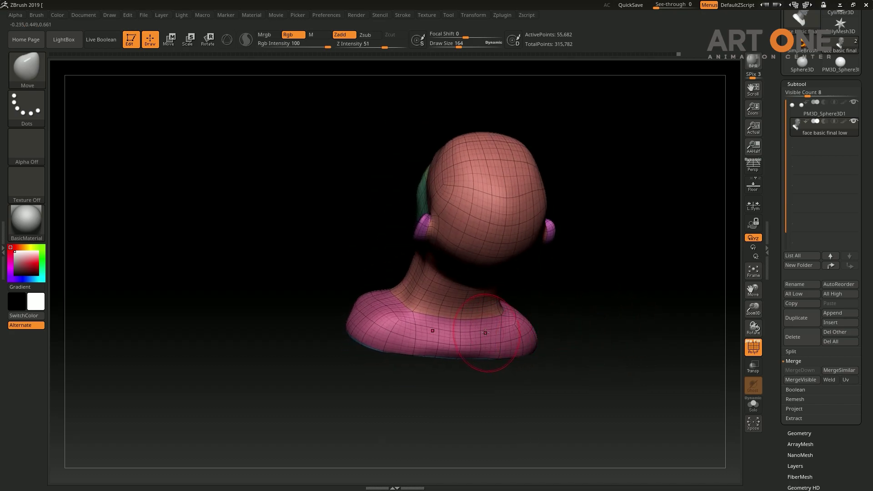
pyautogui.moveTo(586, 337); pyautogui.dragTo(440, 328)
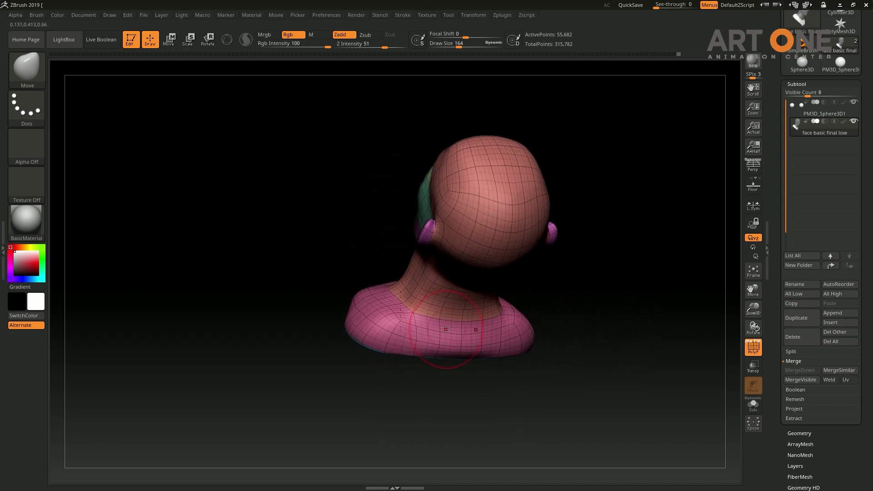
pyautogui.press('shift')
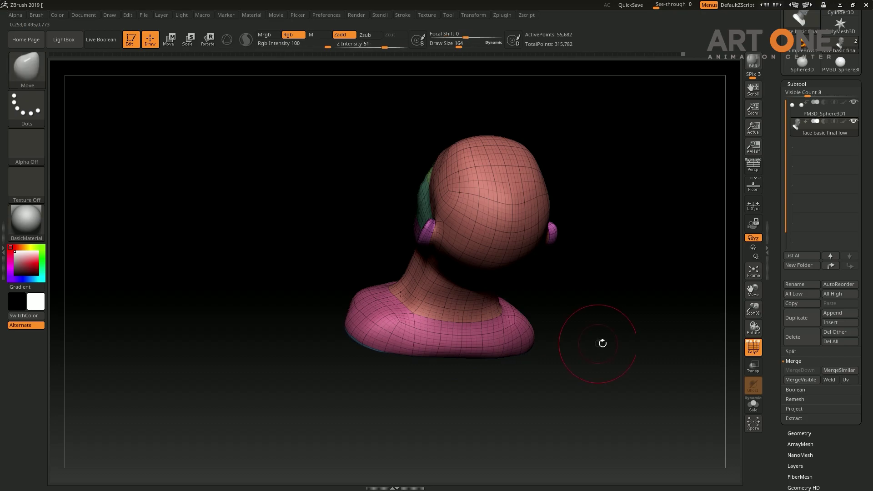
pyautogui.moveTo(602, 343)
pyautogui.mouseDown()
pyautogui.moveTo(645, 381)
pyautogui.moveTo(536, 389)
pyautogui.moveTo(639, 341)
pyautogui.moveTo(630, 397)
pyautogui.moveTo(649, 384)
pyautogui.moveTo(682, 390)
pyautogui.moveTo(673, 350)
pyautogui.moveTo(667, 366)
pyautogui.moveTo(663, 356)
pyautogui.moveTo(679, 312)
pyautogui.moveTo(568, 272)
pyautogui.mouseUp()
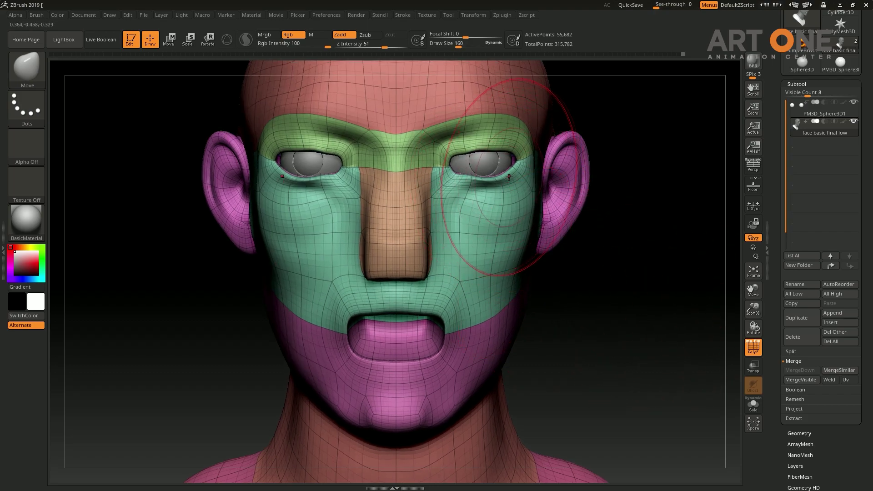
# Step: Shrink the brush to size 136, try pulling the cheek under the left eye, and undo it
pyautogui.press('[')
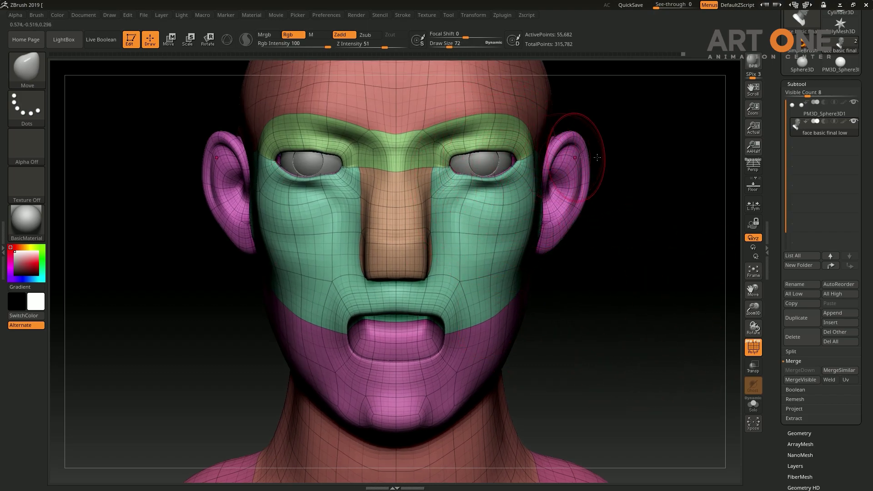
pyautogui.moveTo(597, 157); pyautogui.dragTo(499, 160)
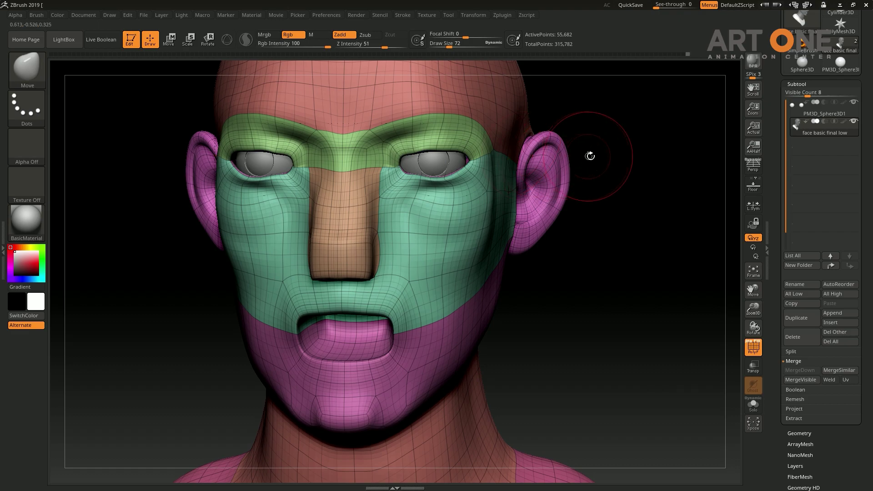
pyautogui.moveTo(664, 171); pyautogui.dragTo(436, 159)
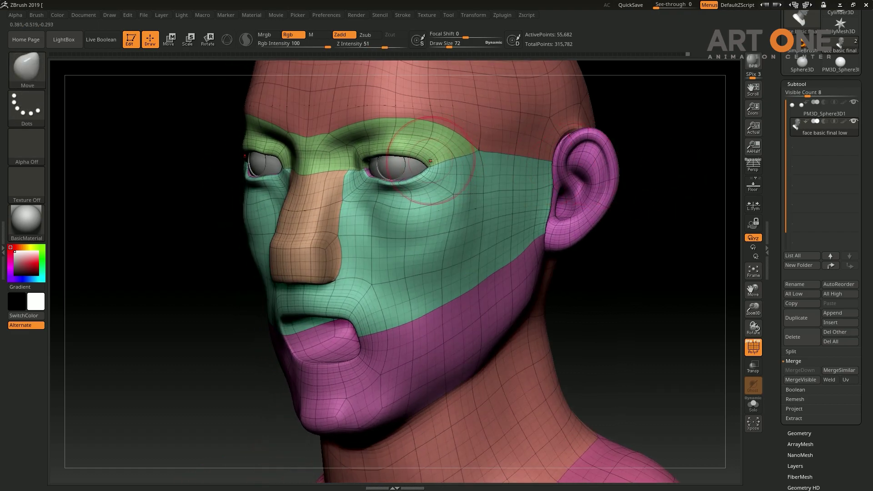
pyautogui.moveTo(417, 211); pyautogui.dragTo(416, 252)
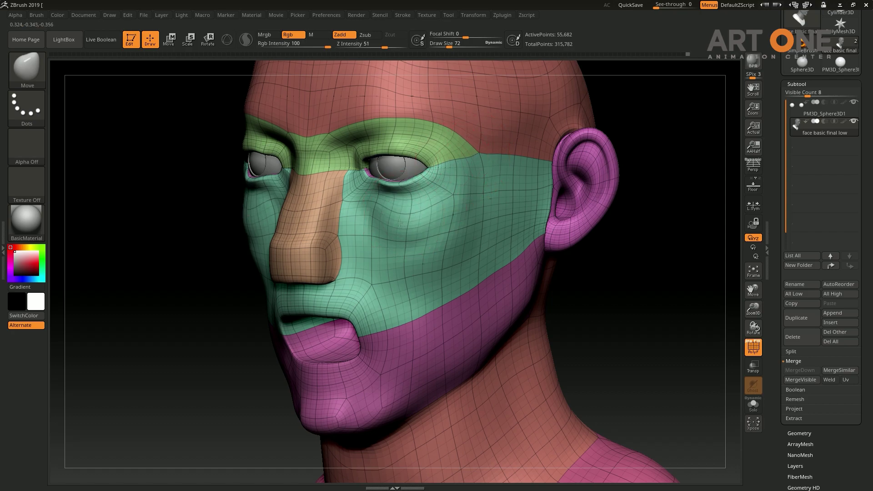
pyautogui.hotkey('ctrl', 'z')
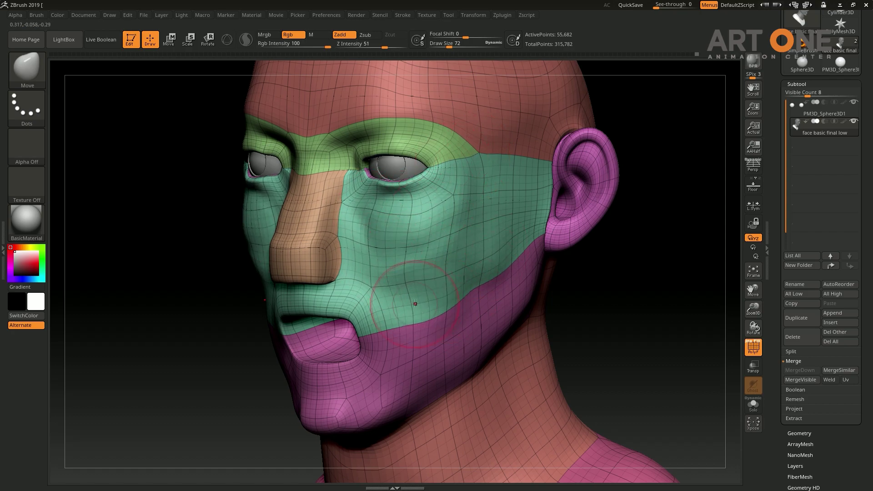
pyautogui.press('shift')
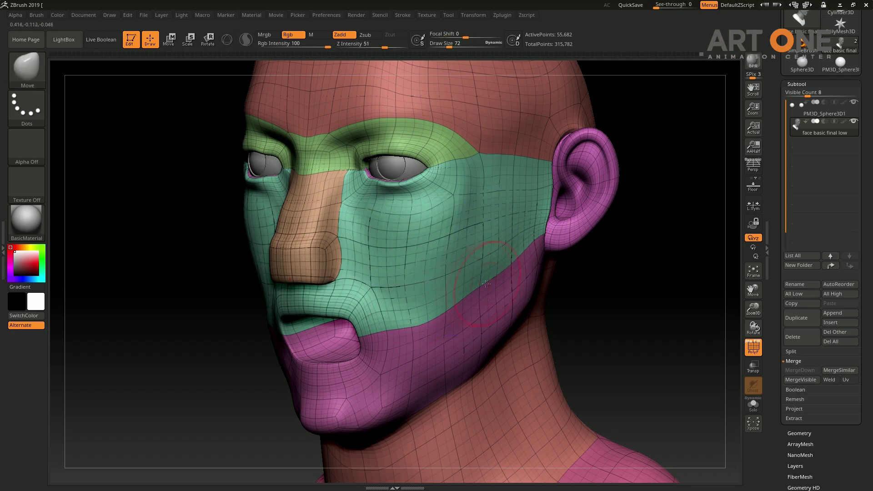
# Step: Reshape the nose bridge and inner brow, then hide all but the nose and cheek patch
pyautogui.moveTo(399, 329); pyautogui.dragTo(521, 180, button='right')
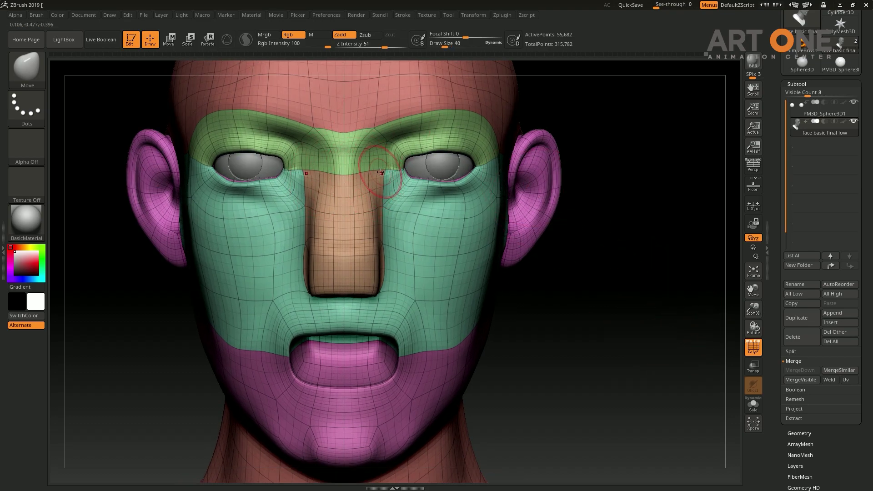
pyautogui.moveTo(377, 174); pyautogui.dragTo(365, 231)
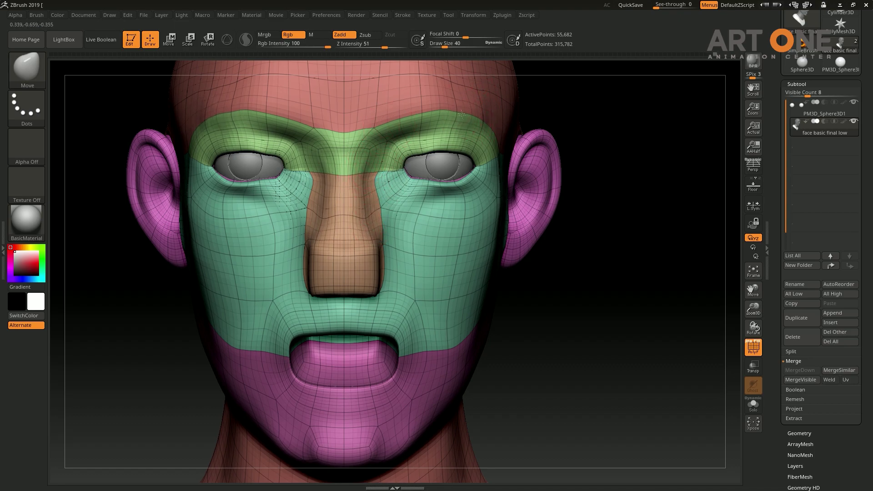
pyautogui.keyDown('shift'); pyautogui.moveTo(634, 129); pyautogui.dragTo(473, 115); pyautogui.keyUp('shift')
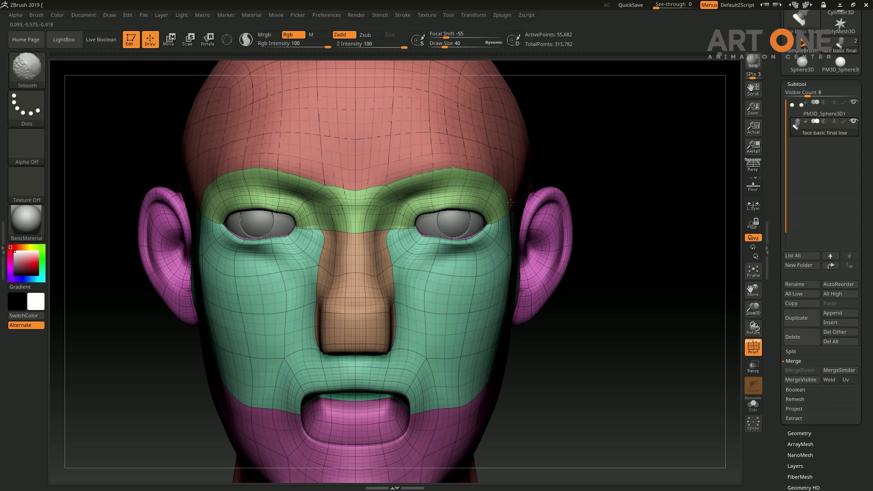
pyautogui.moveTo(587, 349)
pyautogui.mouseDown()
pyautogui.moveTo(623, 307)
pyautogui.moveTo(621, 341)
pyautogui.moveTo(610, 302)
pyautogui.moveTo(623, 341)
pyautogui.mouseUp()
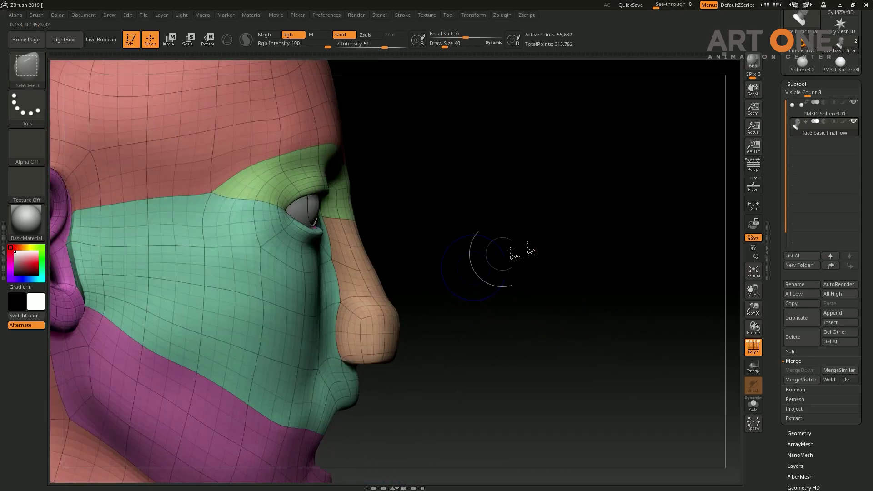
pyautogui.moveTo(619, 223)
pyautogui.keyDown('ctrl'); pyautogui.keyDown('shift'); pyautogui.mouseDown()
pyautogui.moveTo(249, 380)
pyautogui.moveTo(530, 296)
pyautogui.moveTo(598, 287)
pyautogui.moveTo(630, 249)
pyautogui.moveTo(669, 232)
pyautogui.moveTo(628, 255)
pyautogui.moveTo(614, 244)
pyautogui.mouseUp(); pyautogui.keyUp('shift'); pyautogui.keyUp('ctrl')
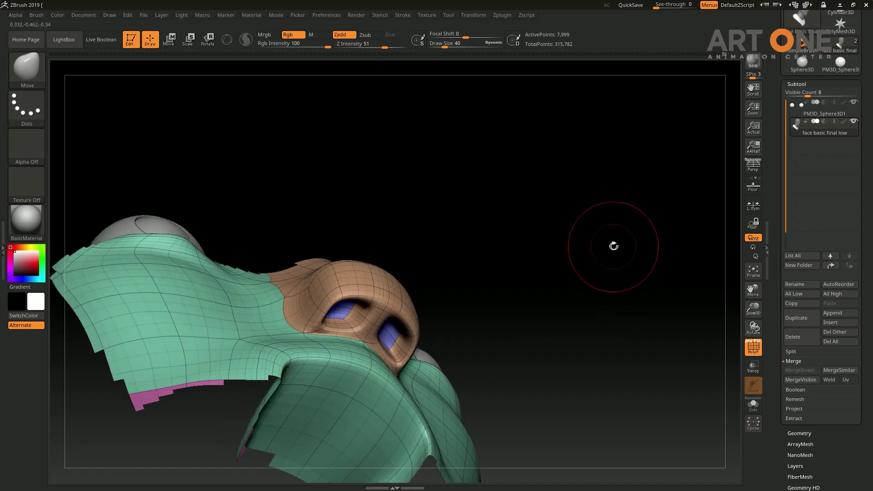
# Step: Draw a transpose line up from the nose and inspect it from front and side
pyautogui.press('w')
pyautogui.moveTo(392, 288); pyautogui.dragTo(437, 221)
pyautogui.moveTo(552, 288)
pyautogui.mouseDown()
pyautogui.moveTo(606, 312)
pyautogui.moveTo(594, 309)
pyautogui.mouseUp()
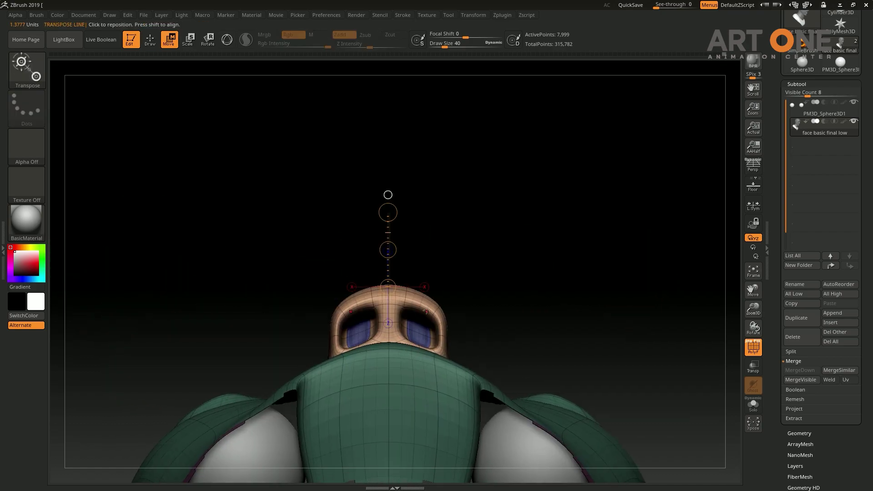
pyautogui.press('q')
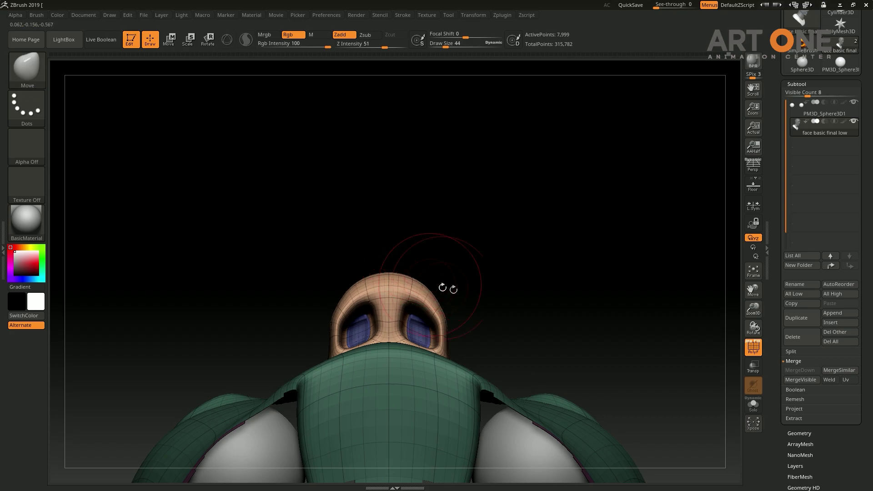
pyautogui.moveTo(448, 288)
pyautogui.mouseDown()
pyautogui.moveTo(649, 341)
pyautogui.moveTo(450, 251)
pyautogui.mouseUp()
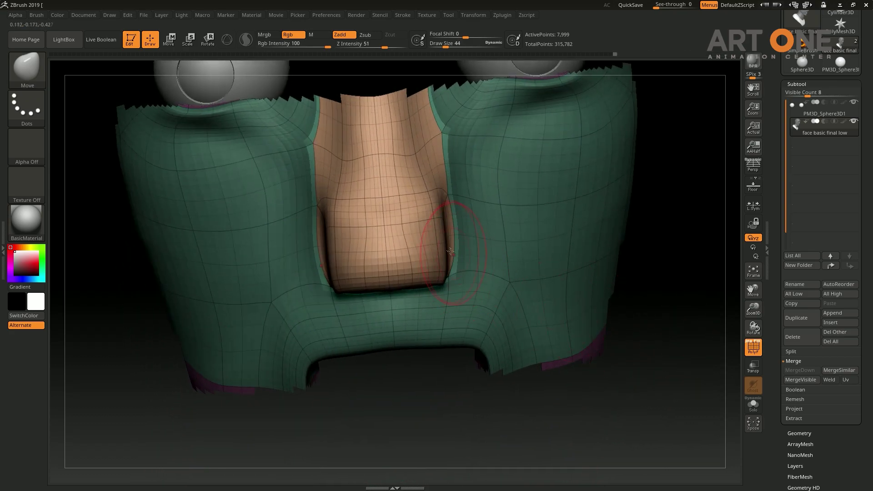
pyautogui.moveTo(658, 264)
pyautogui.mouseDown()
pyautogui.moveTo(347, 298)
pyautogui.moveTo(353, 328)
pyautogui.mouseUp()
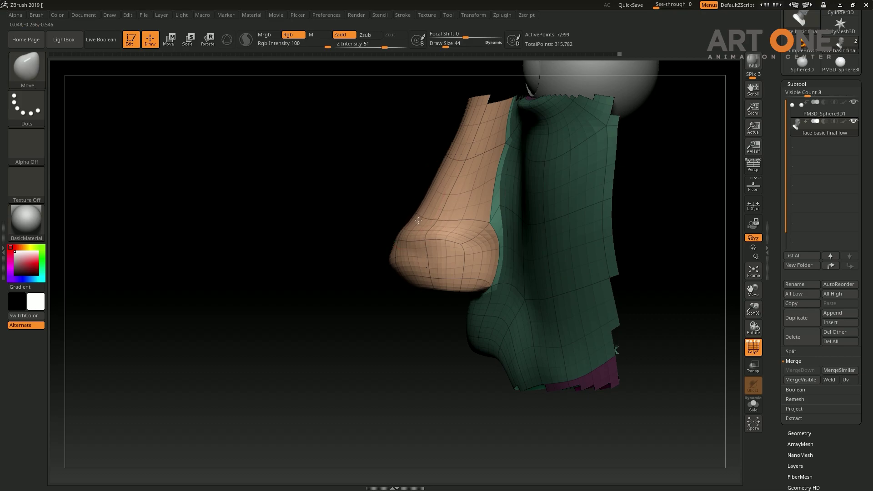
# Step: Bulge the upper nose bridge and flare the nose wing outward, then drop to lowest subdivision
pyautogui.moveTo(448, 175); pyautogui.dragTo(433, 178)
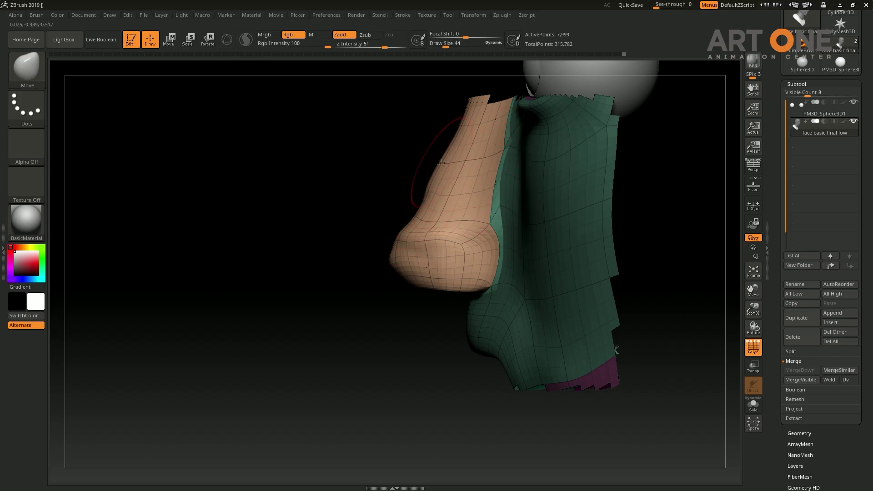
pyautogui.moveTo(409, 221); pyautogui.dragTo(420, 272)
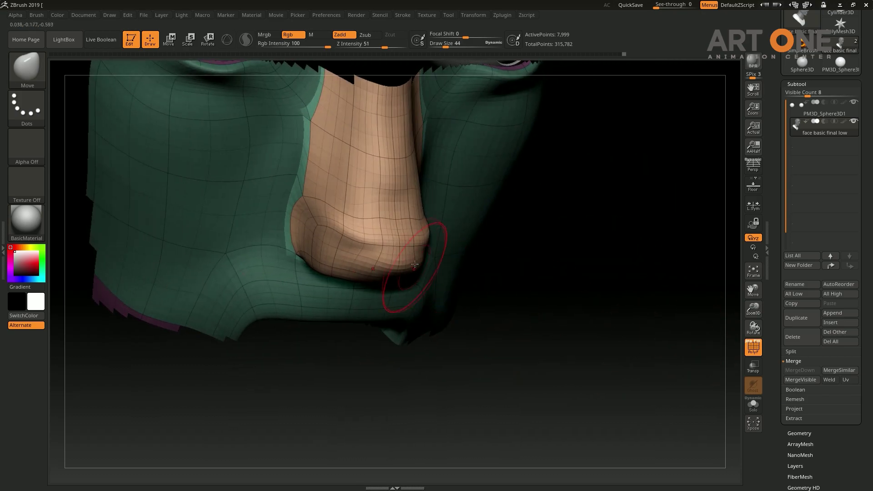
pyautogui.moveTo(569, 310); pyautogui.dragTo(456, 209)
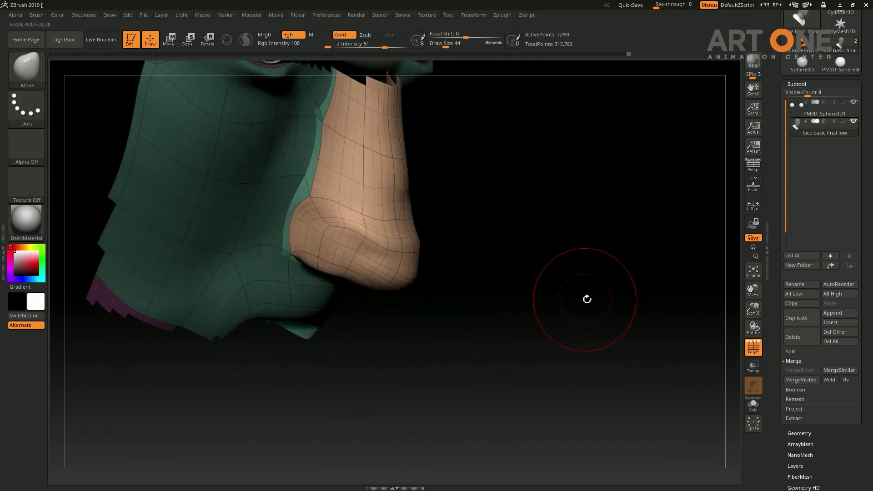
pyautogui.moveTo(331, 195); pyautogui.dragTo(314, 214)
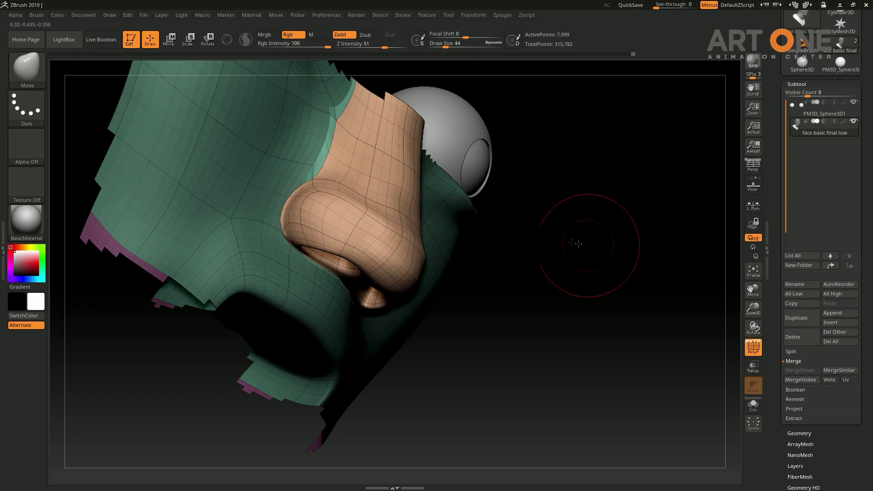
pyautogui.moveTo(575, 244); pyautogui.dragTo(395, 242)
pyautogui.moveTo(273, 273)
pyautogui.mouseDown()
pyautogui.moveTo(171, 296)
pyautogui.moveTo(243, 357)
pyautogui.moveTo(210, 308)
pyautogui.moveTo(279, 337)
pyautogui.moveTo(251, 344)
pyautogui.mouseUp()
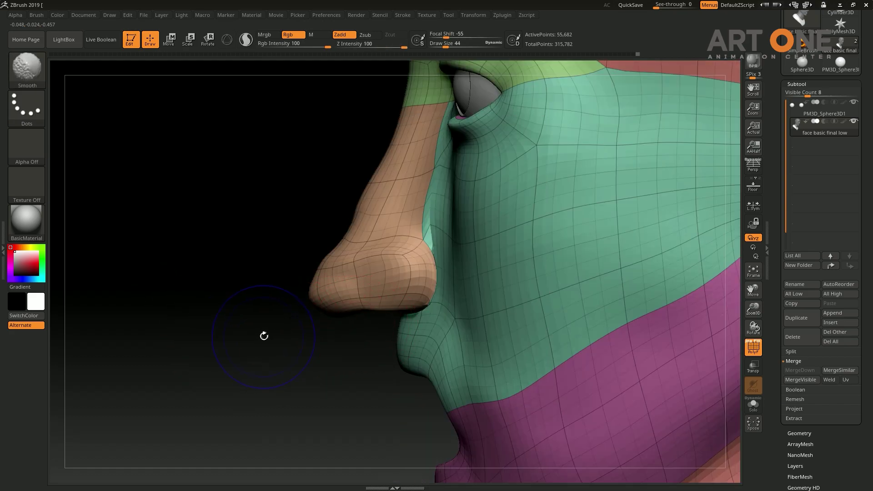
pyautogui.hotkey('shift', 'd')
pyautogui.hotkey('shift', 'd')
pyautogui.hotkey('shift', 'd')
# Step: Give the nose tip its own polygroup, then restore the full face at top subdivision
pyautogui.keyDown('ctrl'); pyautogui.keyDown('shift'); pyautogui.click(408, 207); pyautogui.keyUp('shift'); pyautogui.keyUp('ctrl')
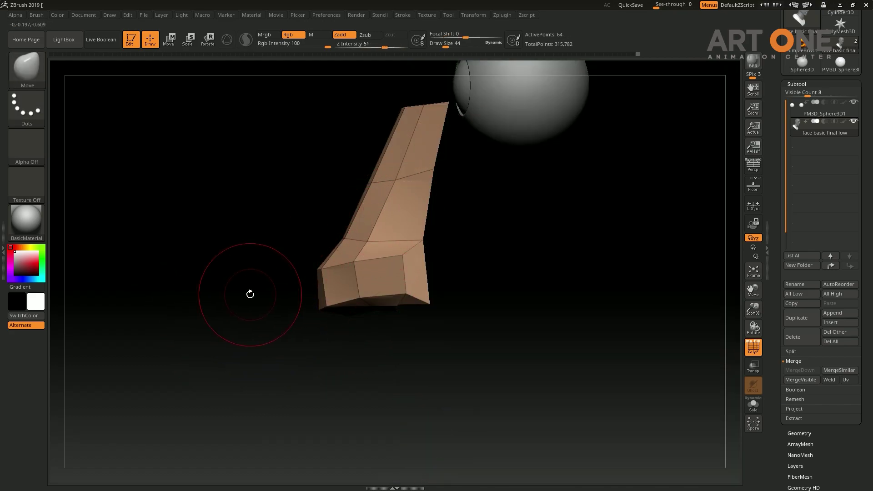
pyautogui.keyDown('ctrl'); pyautogui.keyDown('alt'); pyautogui.keyDown('shift'); pyautogui.click(357, 140); pyautogui.keyUp('shift'); pyautogui.keyUp('alt'); pyautogui.keyUp('ctrl')
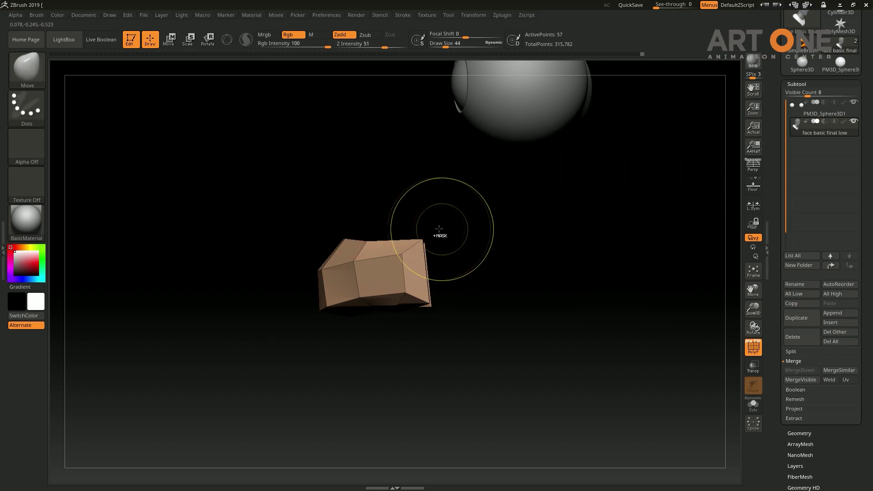
pyautogui.hotkey('ctrl', 'w')
pyautogui.keyDown('ctrl'); pyautogui.keyDown('shift'); pyautogui.click(226, 259); pyautogui.keyUp('shift'); pyautogui.keyUp('ctrl')
pyautogui.moveTo(226, 259); pyautogui.dragTo(249, 316)
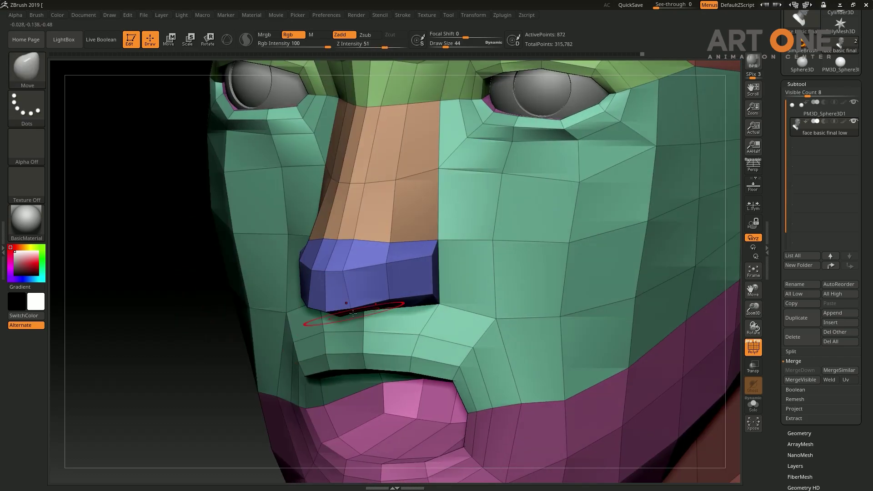
pyautogui.press('d')
pyautogui.press('d')
pyautogui.press('d')
# Step: Smooth under the nose tip and isolate the nose with its surrounding cheek patch
pyautogui.moveTo(171, 359)
pyautogui.keyDown('shift'); pyautogui.mouseDown()
pyautogui.moveTo(172, 368)
pyautogui.moveTo(236, 370)
pyautogui.mouseUp(); pyautogui.keyUp('shift')
pyautogui.keyDown('ctrl'); pyautogui.keyDown('shift'); pyautogui.moveTo(287, 178); pyautogui.dragTo(454, 369); pyautogui.keyUp('shift'); pyautogui.keyUp('ctrl')
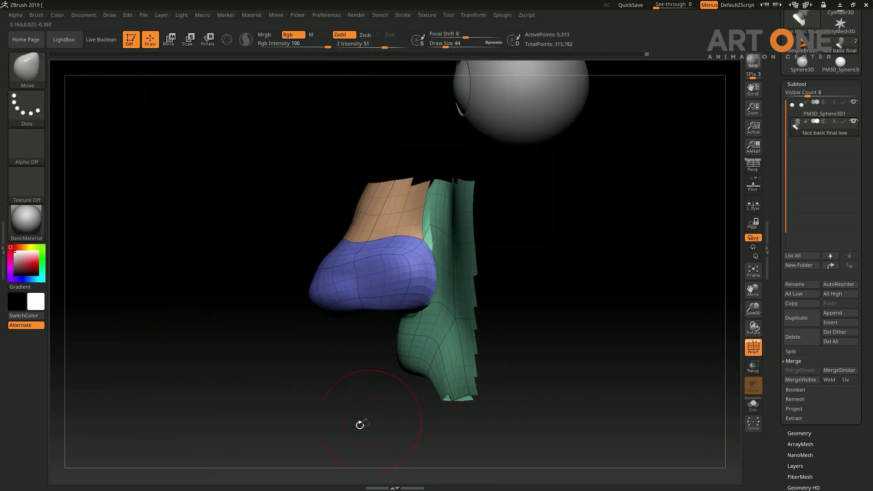
pyautogui.moveTo(445, 409)
pyautogui.mouseDown()
pyautogui.moveTo(637, 370)
pyautogui.moveTo(612, 370)
pyautogui.moveTo(649, 319)
pyautogui.moveTo(659, 368)
pyautogui.moveTo(684, 329)
pyautogui.mouseUp()
pyautogui.press('w')
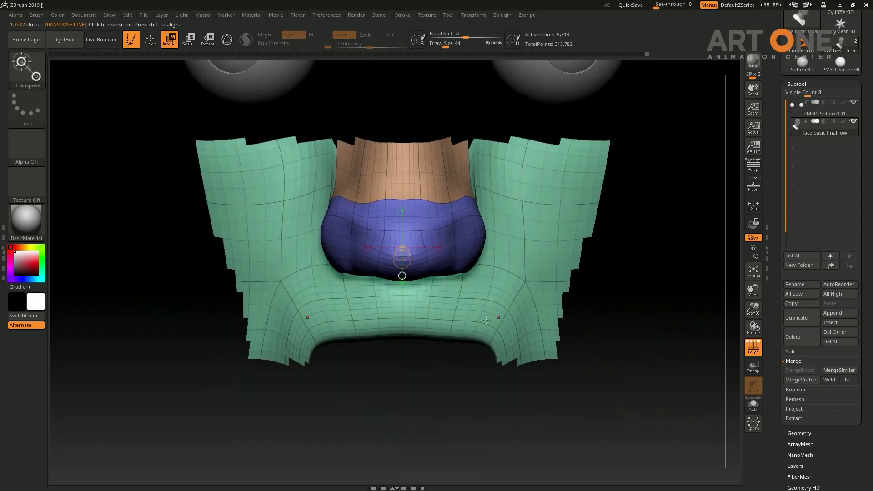
pyautogui.press('q')
pyautogui.moveTo(637, 311); pyautogui.dragTo(628, 328)
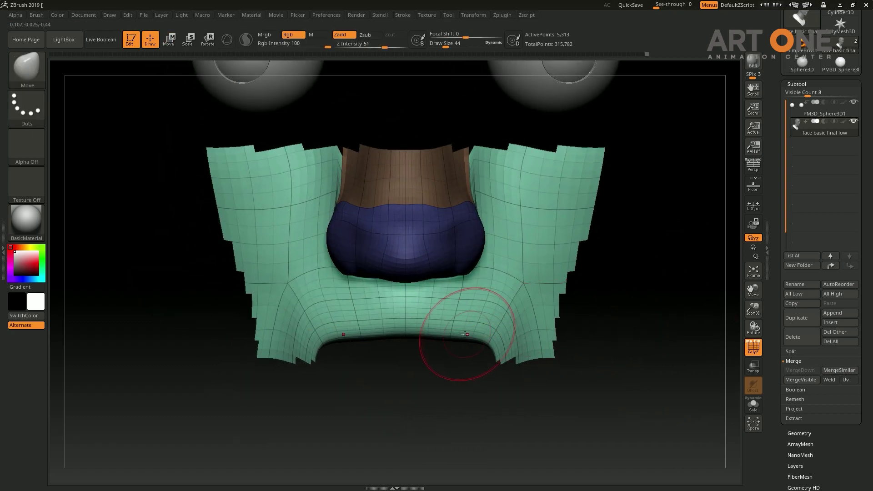
# Step: Reshape the cheek patch's lower edge below the nose and smooth it
pyautogui.moveTo(465, 338); pyautogui.dragTo(462, 361)
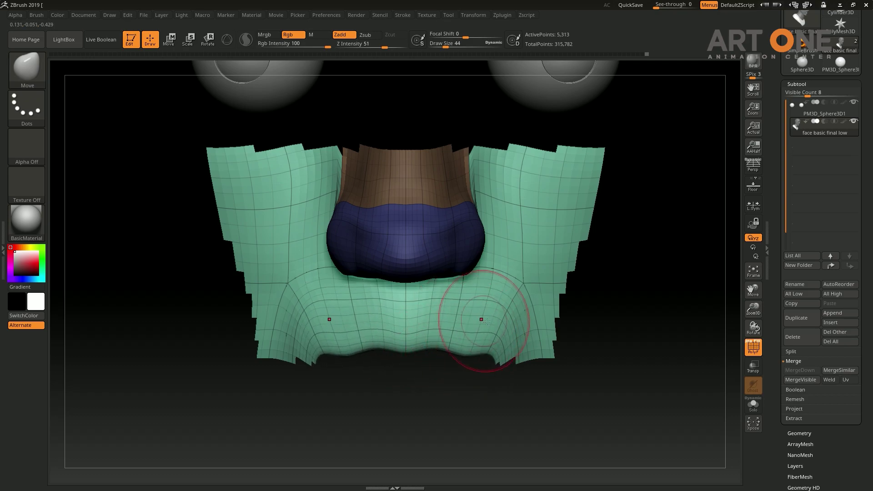
pyautogui.moveTo(637, 311)
pyautogui.mouseDown()
pyautogui.moveTo(630, 314)
pyautogui.moveTo(668, 235)
pyautogui.moveTo(614, 283)
pyautogui.moveTo(617, 332)
pyautogui.moveTo(505, 367)
pyautogui.mouseUp()
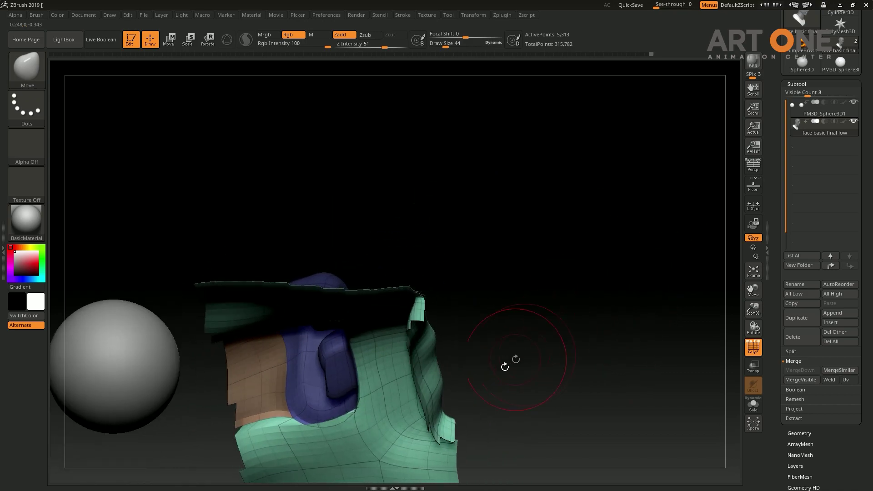
pyautogui.moveTo(444, 413)
pyautogui.mouseDown()
pyautogui.moveTo(447, 406)
pyautogui.moveTo(522, 413)
pyautogui.moveTo(620, 403)
pyautogui.moveTo(474, 380)
pyautogui.mouseUp()
pyautogui.press('shift')
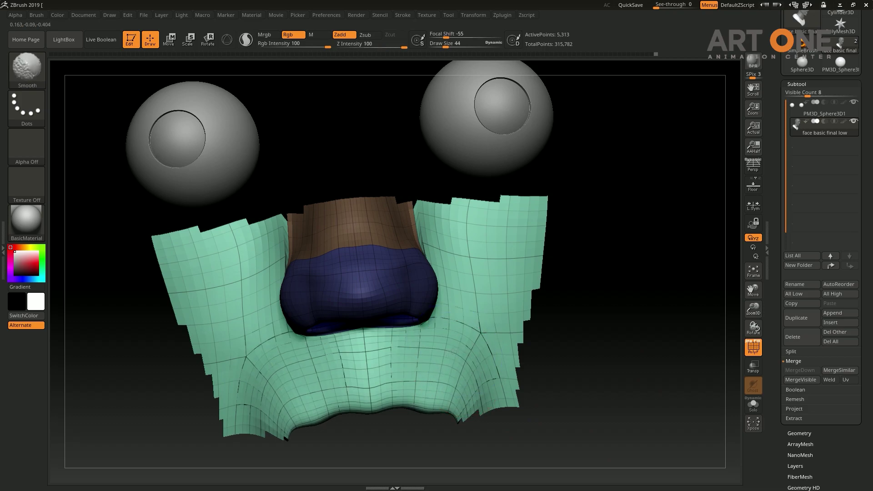
pyautogui.moveTo(381, 363)
pyautogui.keyDown('shift'); pyautogui.mouseDown()
pyautogui.moveTo(373, 410)
pyautogui.moveTo(400, 444)
pyautogui.mouseUp(); pyautogui.keyUp('shift')
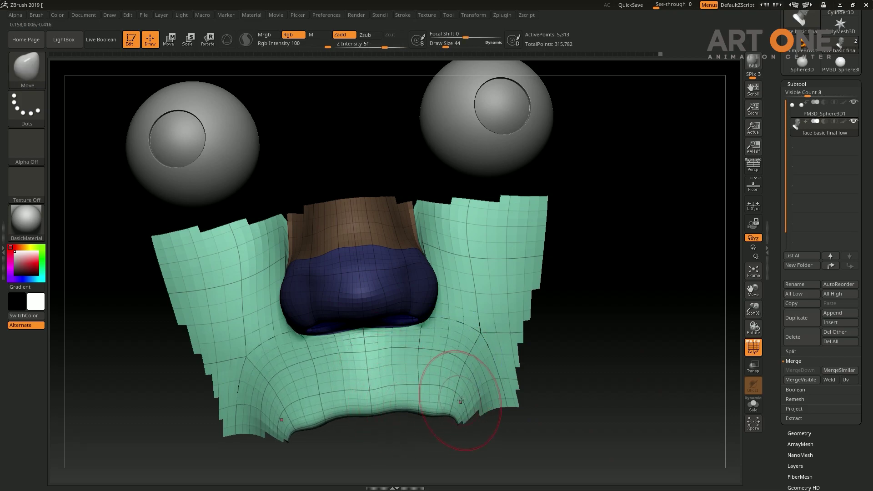
# Step: Draw a transpose line out from the nose, view it from below, and drop to lowest subdivision
pyautogui.moveTo(630, 341)
pyautogui.mouseDown()
pyautogui.moveTo(653, 347)
pyautogui.moveTo(651, 316)
pyautogui.moveTo(629, 322)
pyautogui.moveTo(458, 273)
pyautogui.mouseUp()
pyautogui.press('w')
pyautogui.keyDown('ctrl'); pyautogui.moveTo(409, 260); pyautogui.dragTo(486, 226); pyautogui.keyUp('ctrl')
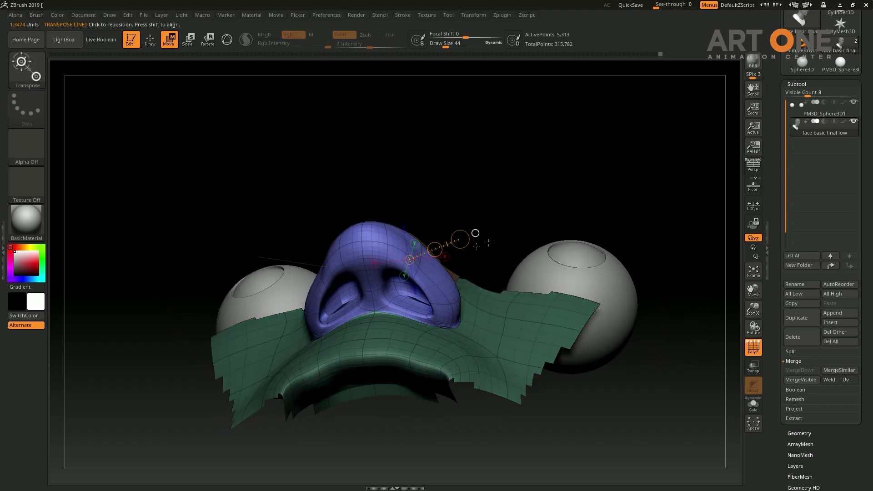
pyautogui.moveTo(553, 200)
pyautogui.mouseDown()
pyautogui.moveTo(577, 241)
pyautogui.moveTo(571, 211)
pyautogui.moveTo(497, 277)
pyautogui.moveTo(449, 297)
pyautogui.mouseUp()
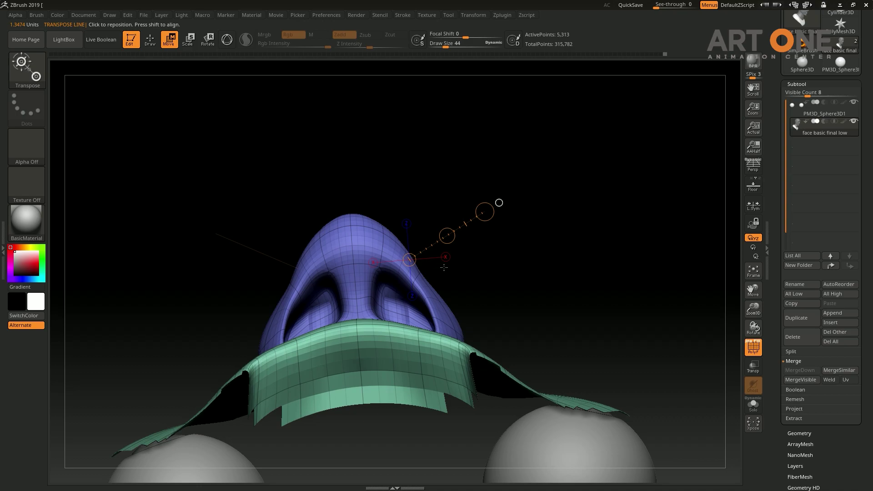
pyautogui.hotkey('shift', 'd')
# Step: Hide parts of the low-poly purple nose group, then show the whole mesh again
pyautogui.press('q')
pyautogui.keyDown('ctrl'); pyautogui.keyDown('shift'); pyautogui.click(360, 355); pyautogui.keyUp('shift'); pyautogui.keyUp('ctrl')
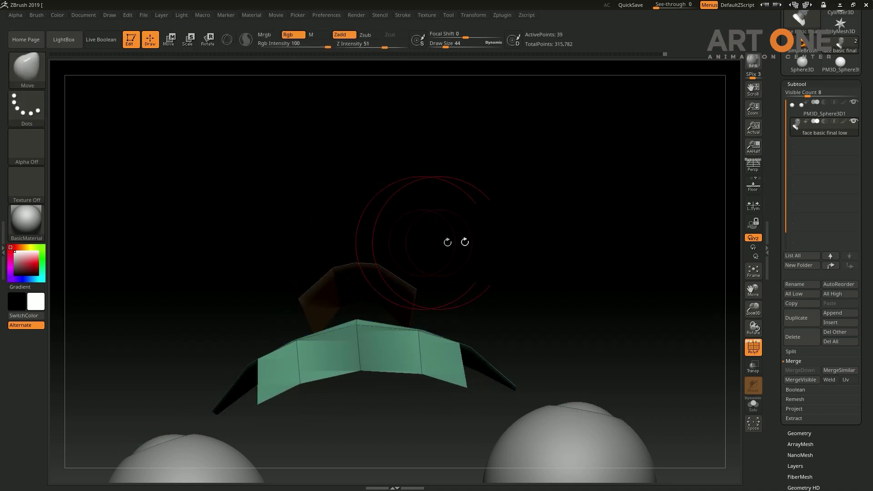
pyautogui.moveTo(452, 240)
pyautogui.mouseDown()
pyautogui.moveTo(535, 250)
pyautogui.moveTo(647, 240)
pyautogui.mouseUp()
pyautogui.keyDown('ctrl'); pyautogui.keyDown('shift'); pyautogui.click(647, 239); pyautogui.keyUp('shift'); pyautogui.keyUp('ctrl')
pyautogui.keyDown('ctrl'); pyautogui.keyDown('shift'); pyautogui.click(332, 228); pyautogui.keyUp('shift'); pyautogui.keyUp('ctrl')
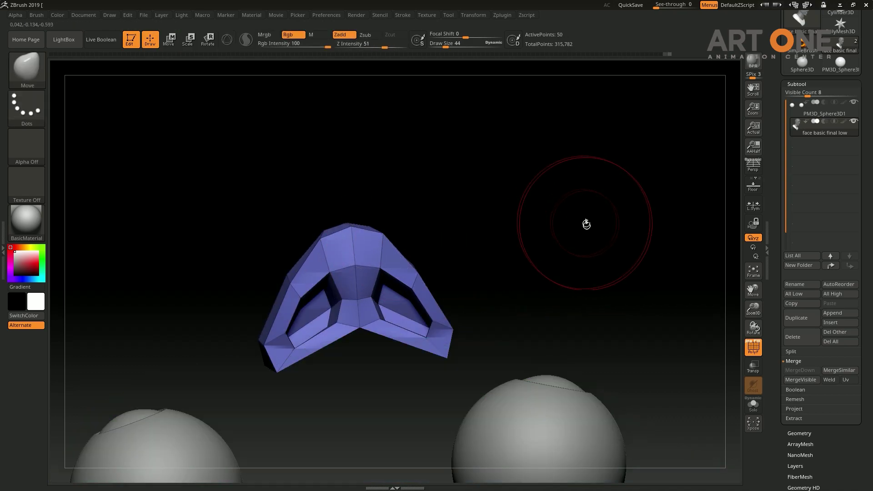
pyautogui.keyDown('ctrl'); pyautogui.keyDown('alt'); pyautogui.keyDown('shift'); pyautogui.moveTo(436, 198); pyautogui.dragTo(279, 247); pyautogui.keyUp('shift'); pyautogui.keyUp('alt'); pyautogui.keyUp('ctrl')
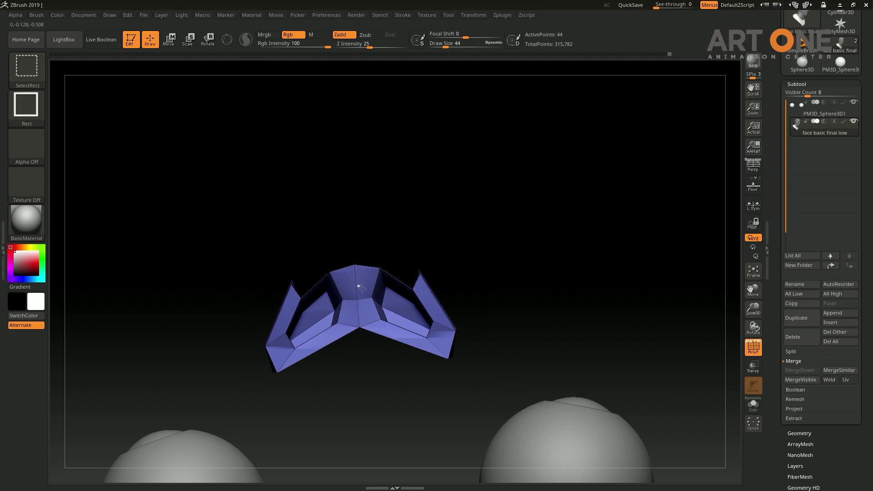
pyautogui.moveTo(362, 291)
pyautogui.keyDown('ctrl'); pyautogui.keyDown('alt'); pyautogui.keyDown('shift'); pyautogui.mouseDown()
pyautogui.moveTo(372, 302)
pyautogui.moveTo(507, 263)
pyautogui.mouseUp(); pyautogui.keyUp('shift'); pyautogui.keyUp('alt'); pyautogui.keyUp('ctrl')
pyautogui.keyDown('ctrl'); pyautogui.keyDown('alt'); pyautogui.keyDown('shift'); pyautogui.moveTo(450, 272); pyautogui.dragTo(430, 286); pyautogui.keyUp('shift'); pyautogui.keyUp('alt'); pyautogui.keyUp('ctrl')
pyautogui.moveTo(429, 286)
pyautogui.mouseDown()
pyautogui.moveTo(419, 308)
pyautogui.moveTo(444, 351)
pyautogui.mouseUp()
pyautogui.moveTo(444, 350); pyautogui.dragTo(609, 341)
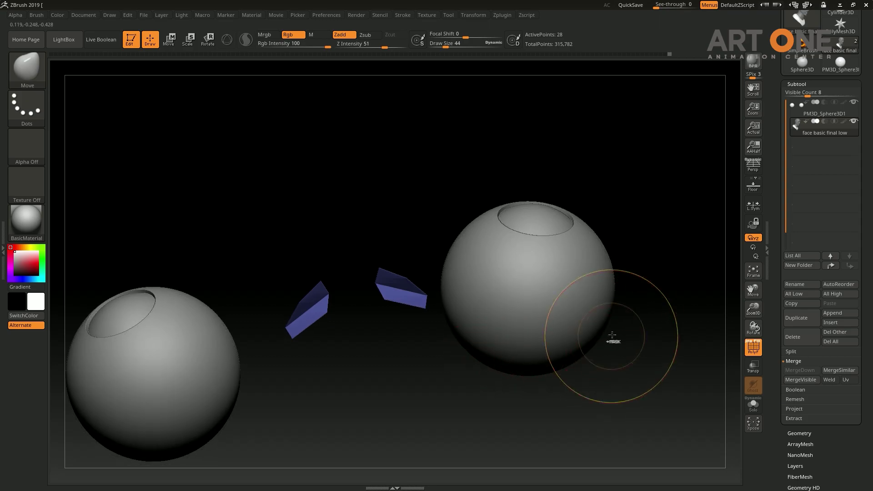
pyautogui.keyDown('ctrl'); pyautogui.keyDown('shift'); pyautogui.click(663, 213); pyautogui.keyUp('shift'); pyautogui.keyUp('ctrl')
pyautogui.moveTo(663, 212)
pyautogui.mouseDown()
pyautogui.moveTo(682, 182)
pyautogui.moveTo(663, 156)
pyautogui.mouseUp()
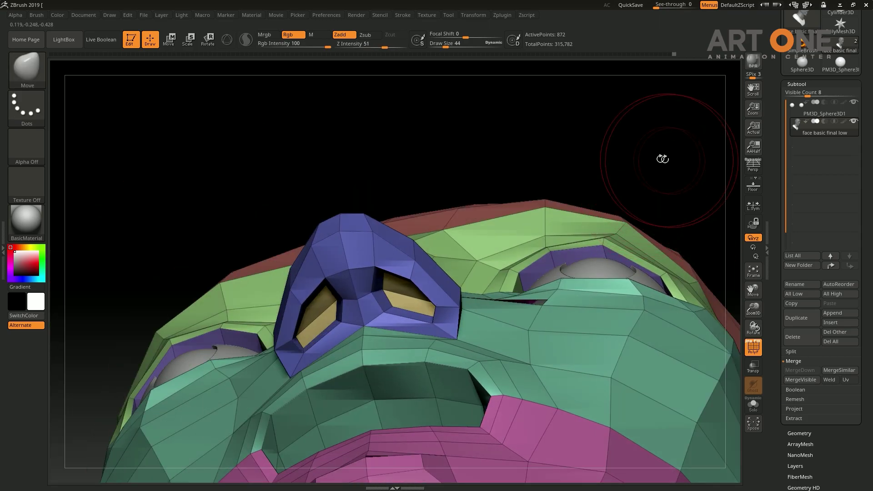
# Step: Subdivide the face and isolate just the nose, cheek and lip area
pyautogui.press('d')
pyautogui.press('d')
pyautogui.press('d')
pyautogui.moveTo(589, 175)
pyautogui.mouseDown()
pyautogui.moveTo(630, 148)
pyautogui.moveTo(189, 249)
pyautogui.moveTo(220, 344)
pyautogui.moveTo(269, 204)
pyautogui.moveTo(458, 333)
pyautogui.mouseUp()
pyautogui.press('f')
pyautogui.moveTo(370, 389)
pyautogui.mouseDown()
pyautogui.moveTo(444, 413)
pyautogui.moveTo(561, 400)
pyautogui.mouseUp()
pyautogui.keyDown('ctrl'); pyautogui.keyDown('shift'); pyautogui.click(218, 295); pyautogui.keyUp('shift'); pyautogui.keyUp('ctrl')
pyautogui.moveTo(245, 111)
pyautogui.keyDown('ctrl'); pyautogui.keyDown('shift'); pyautogui.mouseDown()
pyautogui.moveTo(522, 254)
pyautogui.moveTo(610, 484)
pyautogui.mouseUp(); pyautogui.keyUp('shift'); pyautogui.keyUp('ctrl')
pyautogui.keyDown('alt'); pyautogui.moveTo(320, 407); pyautogui.dragTo(422, 348); pyautogui.keyUp('alt')
pyautogui.press('w')
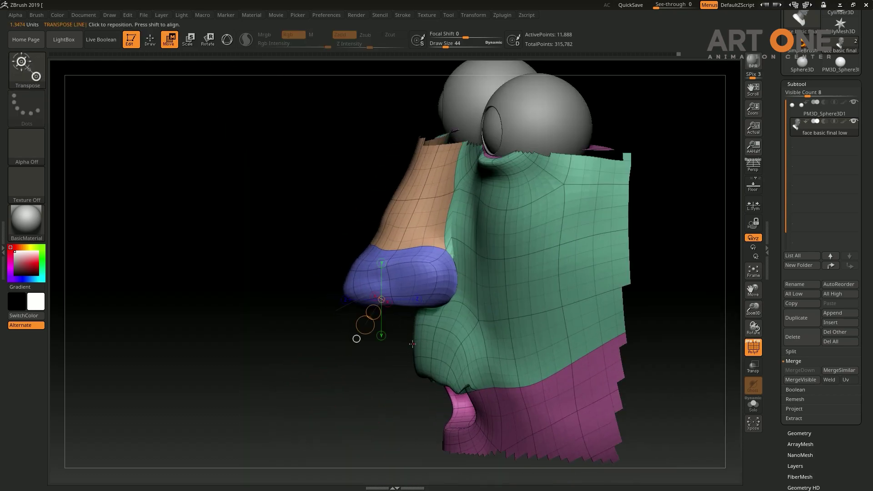
# Step: Show the rest of the face, orbit around it, and isolate the nose and cheek area
pyautogui.keyDown('ctrl'); pyautogui.keyDown('shift'); pyautogui.click(295, 380); pyautogui.keyUp('shift'); pyautogui.keyUp('ctrl')
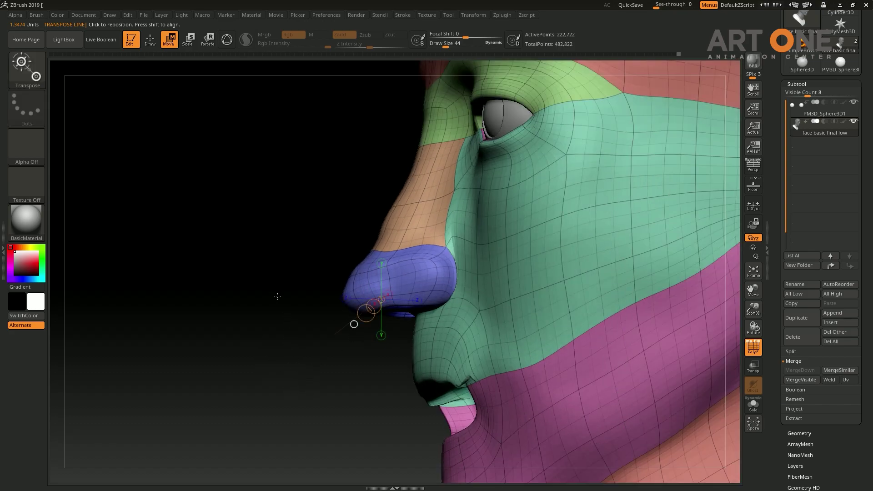
pyautogui.moveTo(429, 279)
pyautogui.mouseDown()
pyautogui.moveTo(343, 398)
pyautogui.moveTo(591, 370)
pyautogui.mouseUp()
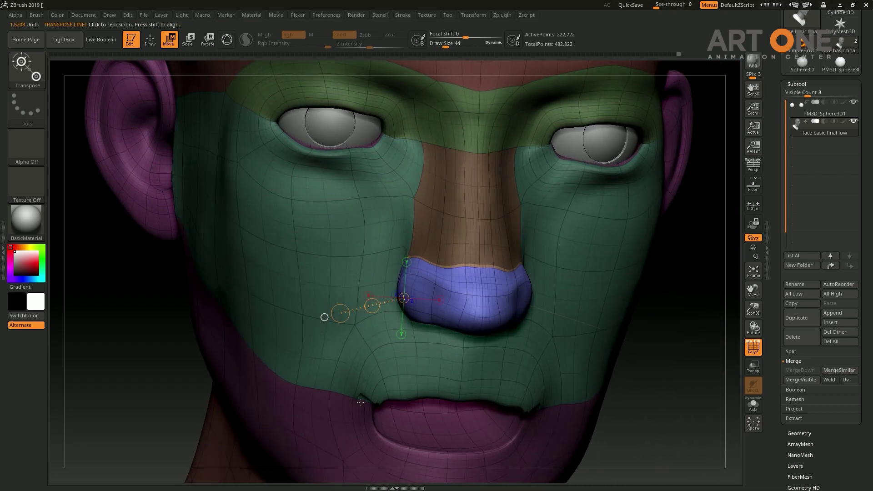
pyautogui.press('q')
pyautogui.moveTo(700, 369); pyautogui.dragTo(524, 333)
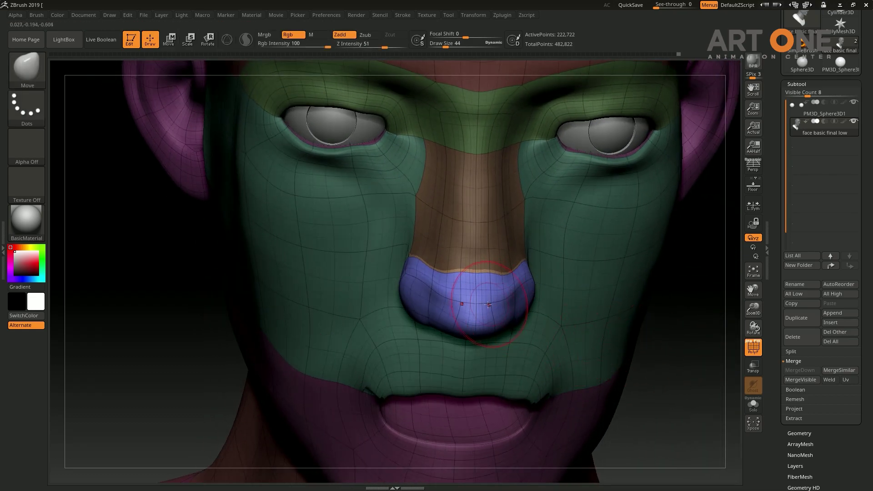
pyautogui.moveTo(721, 320); pyautogui.dragTo(489, 270)
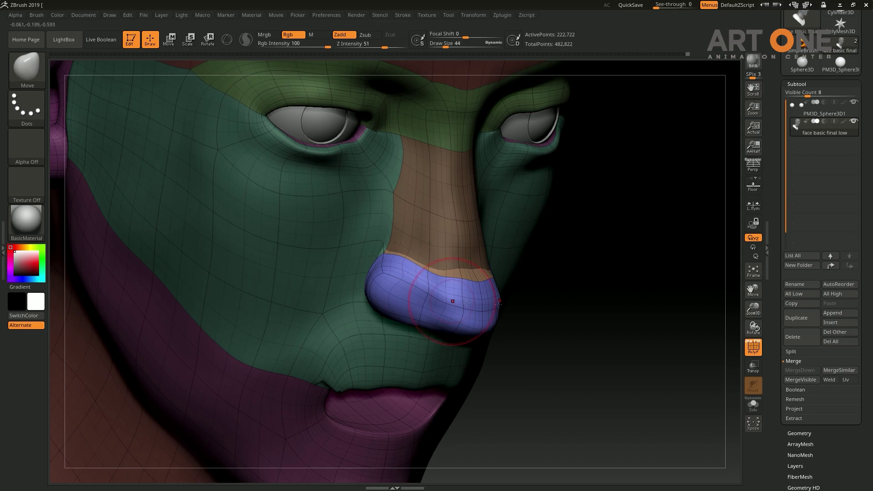
pyautogui.moveTo(467, 302)
pyautogui.mouseDown()
pyautogui.moveTo(653, 219)
pyautogui.moveTo(426, 267)
pyautogui.moveTo(649, 312)
pyautogui.moveTo(456, 340)
pyautogui.mouseUp()
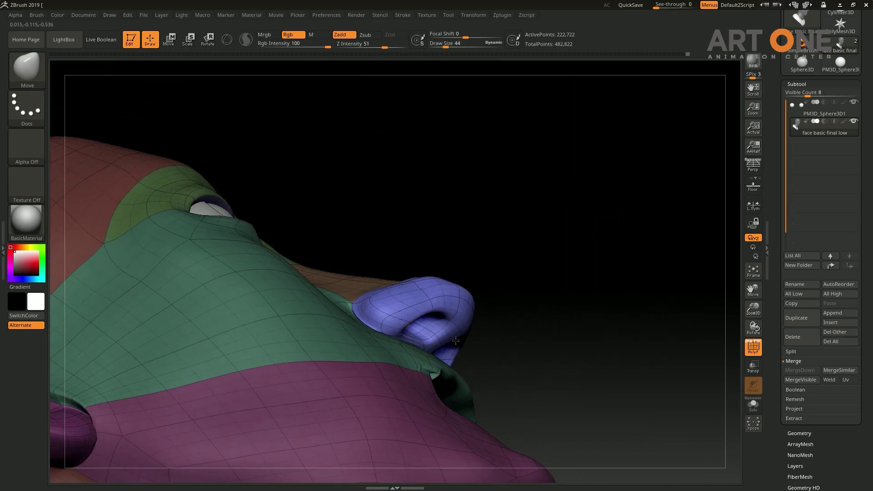
pyautogui.moveTo(531, 300)
pyautogui.mouseDown()
pyautogui.moveTo(453, 292)
pyautogui.moveTo(595, 269)
pyautogui.moveTo(659, 351)
pyautogui.moveTo(644, 334)
pyautogui.mouseUp()
pyautogui.moveTo(684, 207)
pyautogui.keyDown('ctrl'); pyautogui.keyDown('shift'); pyautogui.mouseDown()
pyautogui.moveTo(150, 452)
pyautogui.moveTo(555, 306)
pyautogui.moveTo(605, 315)
pyautogui.moveTo(435, 315)
pyautogui.mouseUp(); pyautogui.keyUp('shift'); pyautogui.keyUp('ctrl')
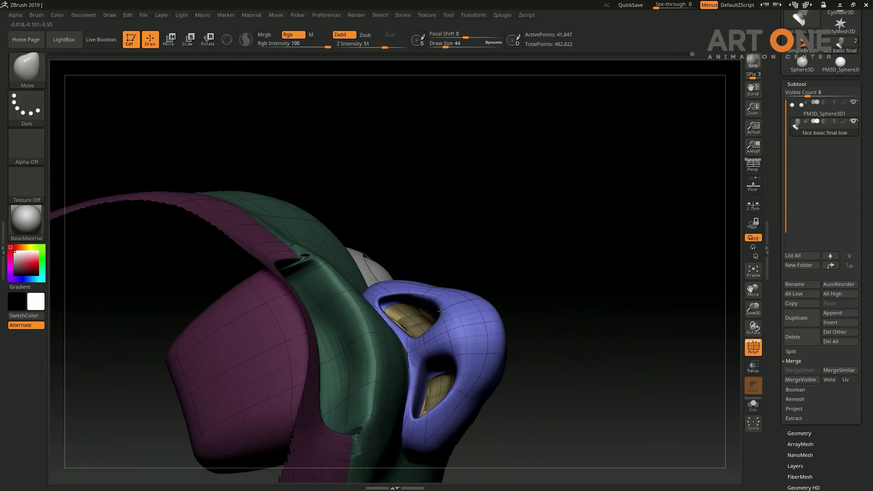
# Step: Push the nose tip up to widen the nostrils and smooth the nose bridge
pyautogui.moveTo(459, 348); pyautogui.dragTo(479, 322)
pyautogui.moveTo(569, 326); pyautogui.dragTo(483, 316)
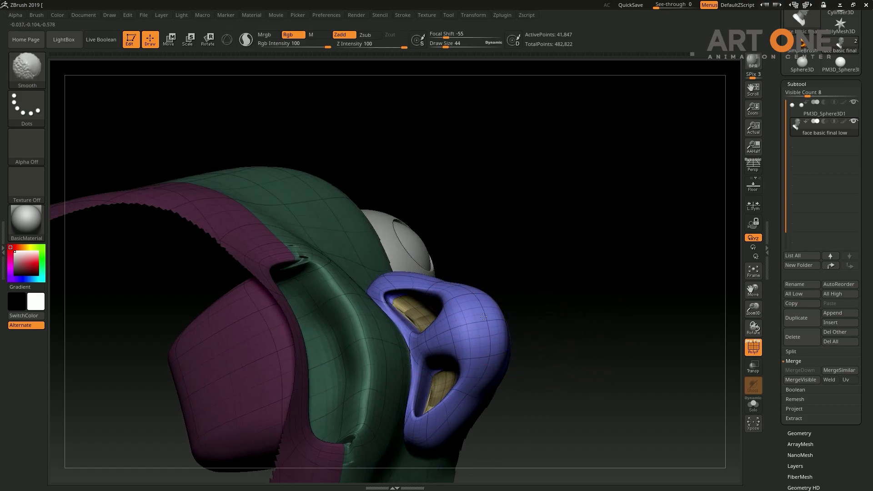
pyautogui.moveTo(604, 295); pyautogui.dragTo(510, 291)
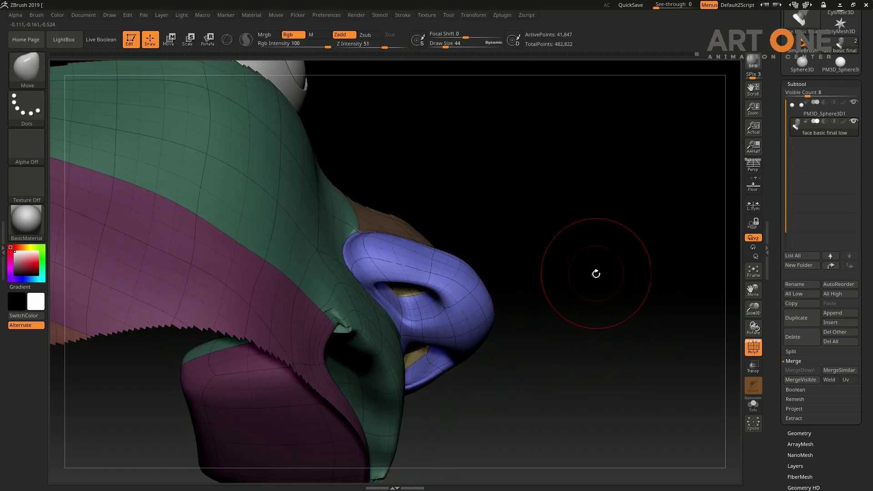
pyautogui.moveTo(595, 273)
pyautogui.mouseDown()
pyautogui.moveTo(610, 329)
pyautogui.moveTo(560, 298)
pyautogui.mouseUp()
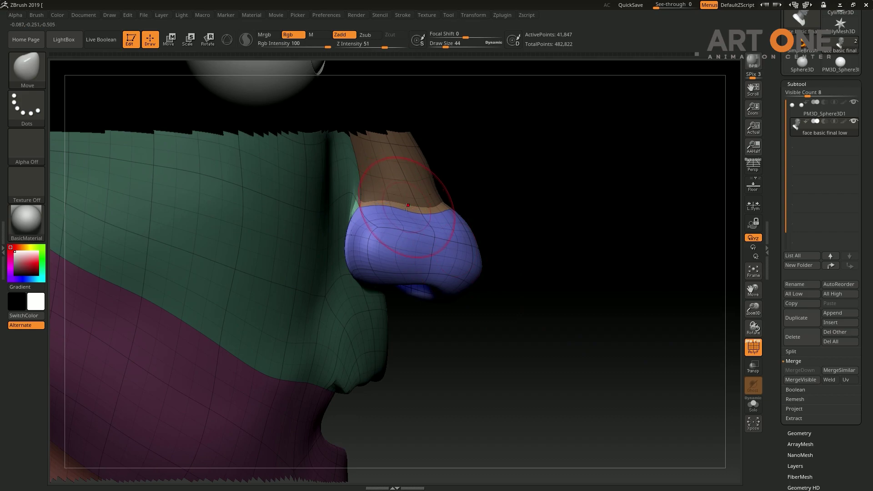
pyautogui.moveTo(542, 223)
pyautogui.mouseDown()
pyautogui.moveTo(353, 233)
pyautogui.moveTo(361, 279)
pyautogui.mouseUp()
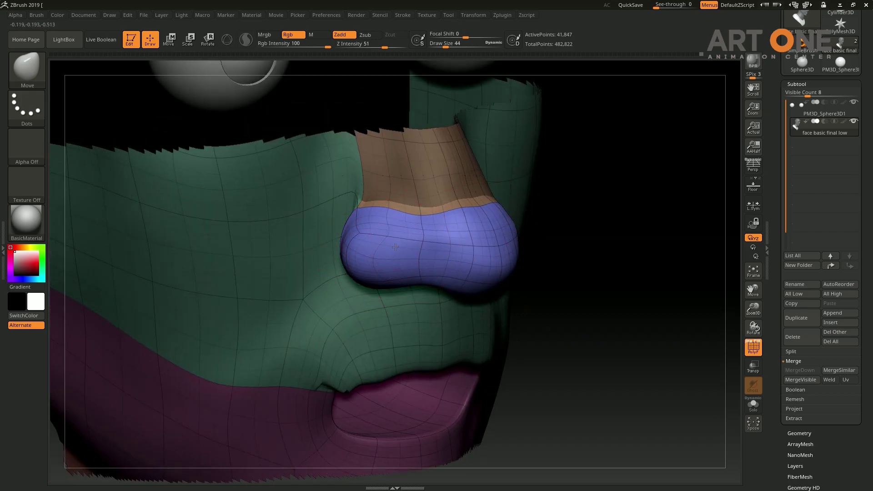
pyautogui.moveTo(637, 255); pyautogui.dragTo(634, 288)
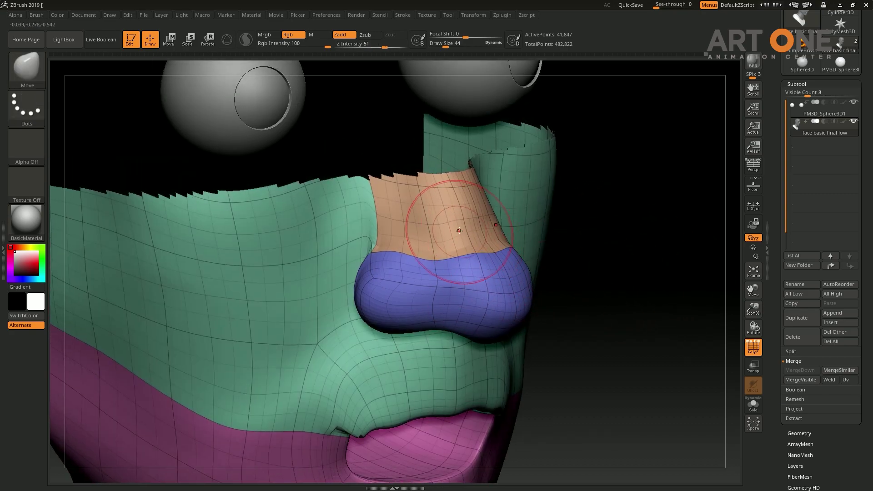
pyautogui.moveTo(458, 231)
pyautogui.mouseDown()
pyautogui.moveTo(490, 235)
pyautogui.moveTo(460, 205)
pyautogui.mouseUp()
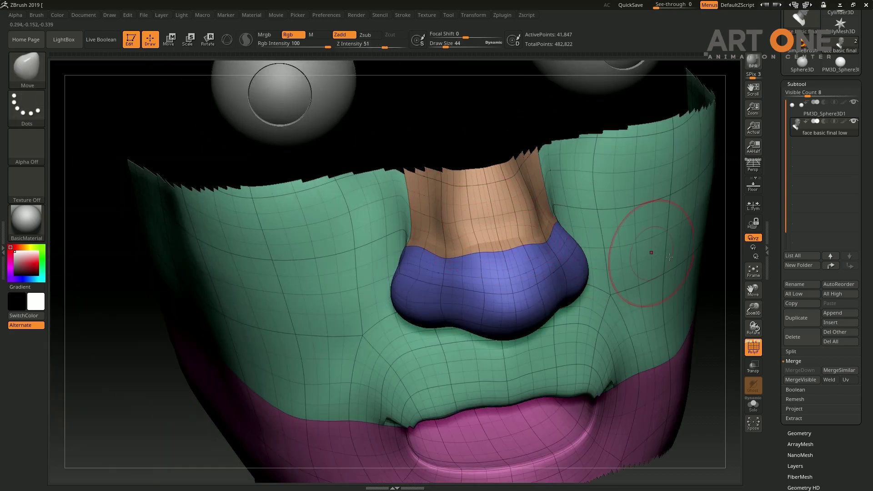
pyautogui.moveTo(730, 268)
pyautogui.mouseDown()
pyautogui.moveTo(496, 228)
pyautogui.moveTo(491, 237)
pyautogui.mouseUp()
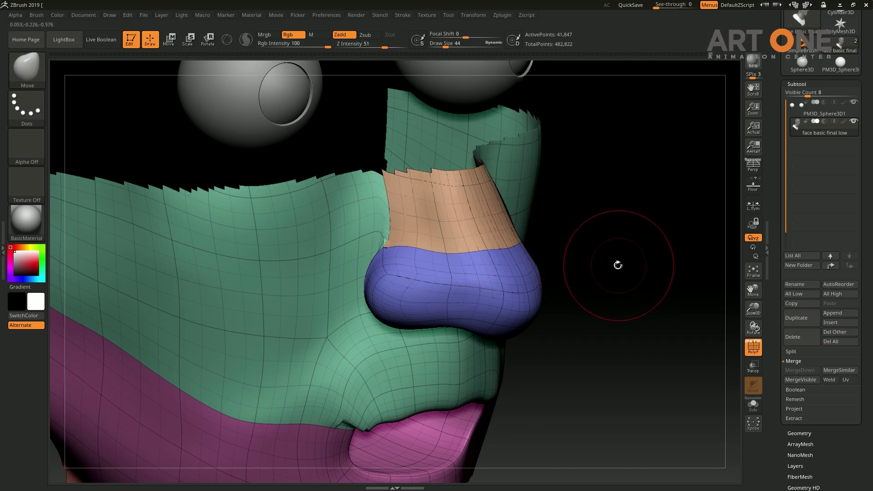
# Step: Draw Transpose action lines across the nose and cheek
pyautogui.press('w')
pyautogui.moveTo(397, 276); pyautogui.dragTo(608, 286)
pyautogui.moveTo(338, 291); pyautogui.dragTo(391, 306)
pyautogui.press('q')
pyautogui.moveTo(608, 236)
pyautogui.mouseDown()
pyautogui.moveTo(627, 247)
pyautogui.moveTo(619, 232)
pyautogui.moveTo(601, 250)
pyautogui.mouseUp()
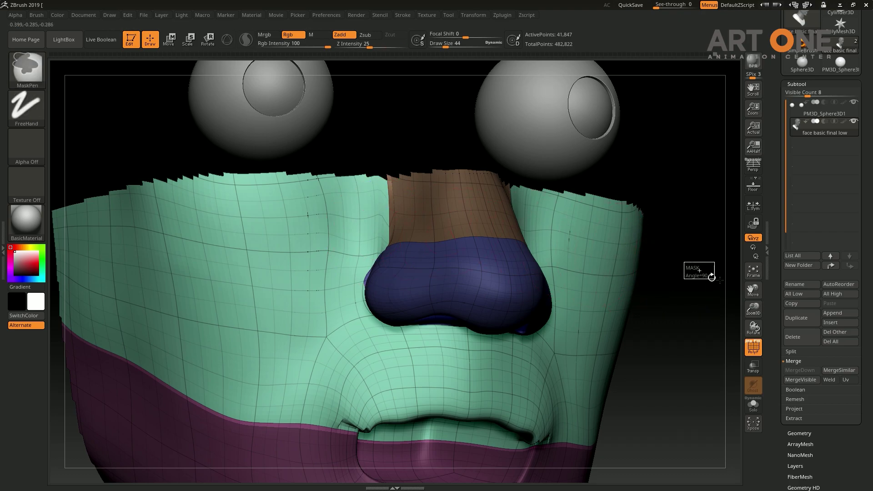
# Step: Smooth the nose area from several angles, then mask and clear the mask
pyautogui.press('shift')
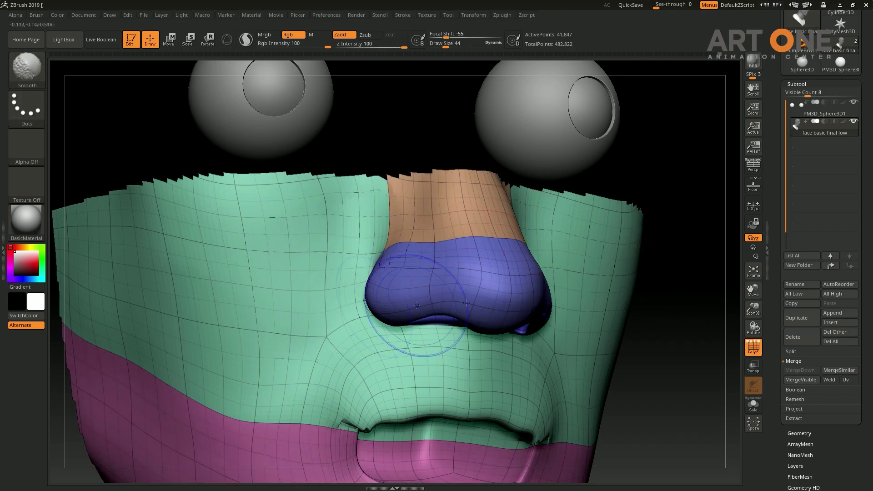
pyautogui.moveTo(672, 302); pyautogui.dragTo(590, 302)
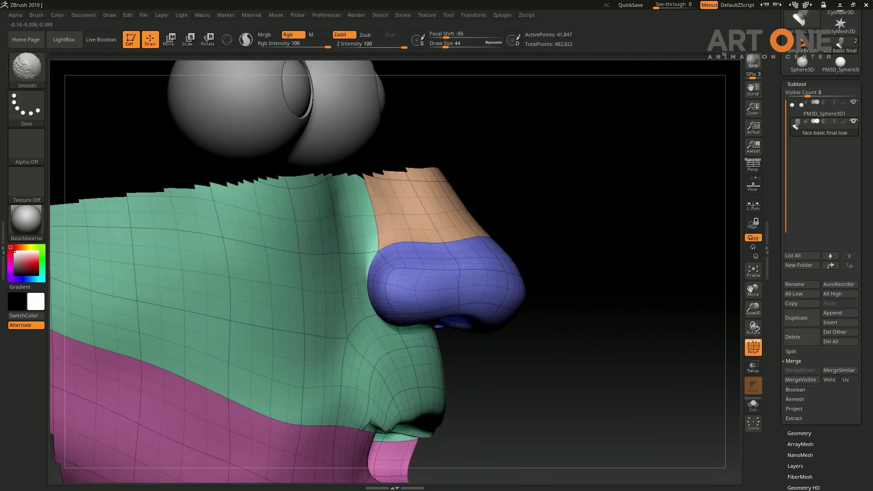
pyautogui.moveTo(357, 296)
pyautogui.mouseDown()
pyautogui.moveTo(603, 297)
pyautogui.moveTo(482, 298)
pyautogui.mouseUp()
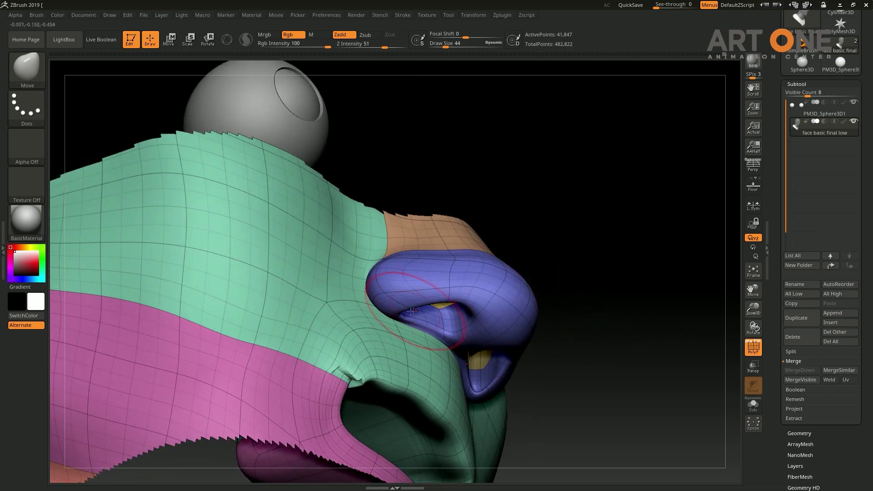
pyautogui.moveTo(591, 273)
pyautogui.mouseDown()
pyautogui.moveTo(666, 242)
pyautogui.moveTo(384, 312)
pyautogui.mouseUp()
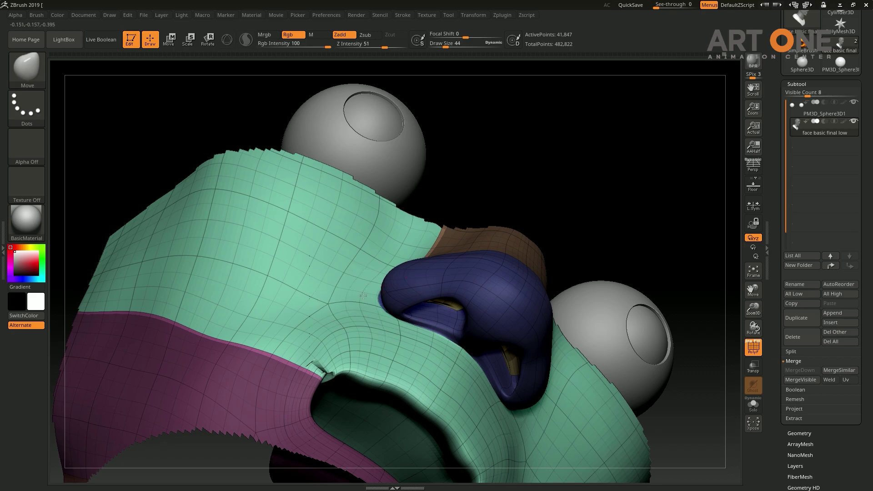
pyautogui.moveTo(551, 242); pyautogui.dragTo(628, 224)
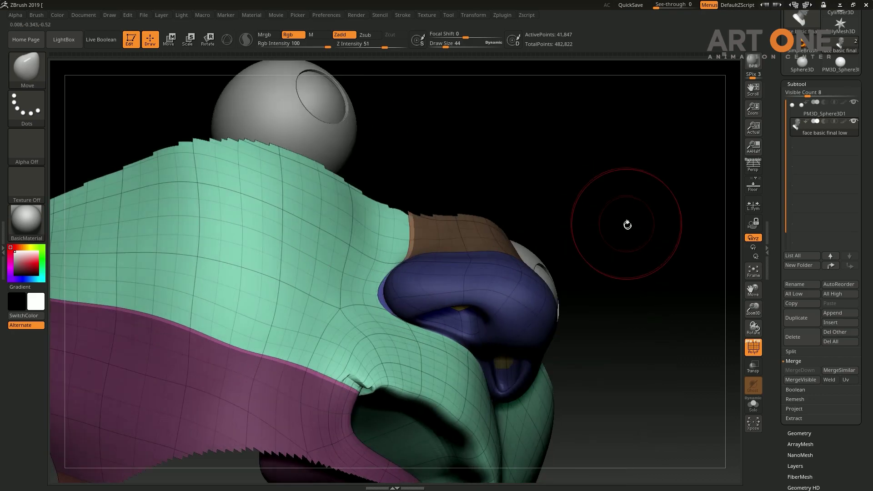
pyautogui.keyDown('ctrl'); pyautogui.click(637, 245); pyautogui.keyUp('ctrl')
pyautogui.keyDown('ctrl'); pyautogui.click(634, 265); pyautogui.keyUp('ctrl')
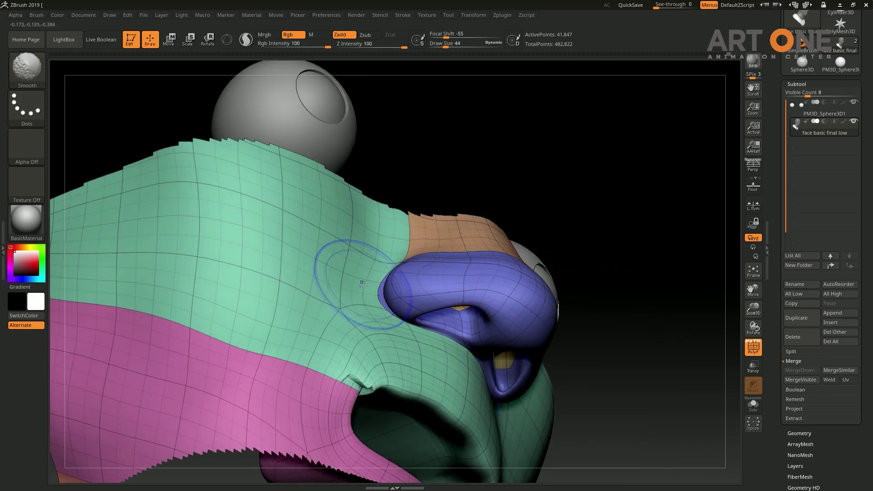
pyautogui.moveTo(648, 288)
pyautogui.mouseDown()
pyautogui.moveTo(639, 260)
pyautogui.moveTo(676, 312)
pyautogui.moveTo(669, 328)
pyautogui.moveTo(659, 299)
pyautogui.mouseUp()
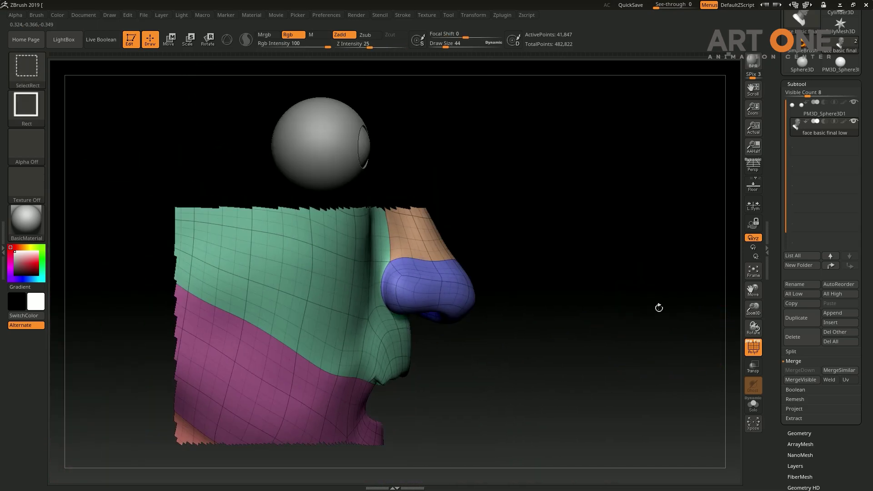
# Step: Isolate the blue nose group on its own, without the rest of the face or eyeballs
pyautogui.keyDown('ctrl'); pyautogui.keyDown('shift'); pyautogui.click(659, 306); pyautogui.keyUp('shift'); pyautogui.keyUp('ctrl')
pyautogui.keyDown('ctrl'); pyautogui.keyDown('shift'); pyautogui.click(459, 273); pyautogui.keyUp('shift'); pyautogui.keyUp('ctrl')
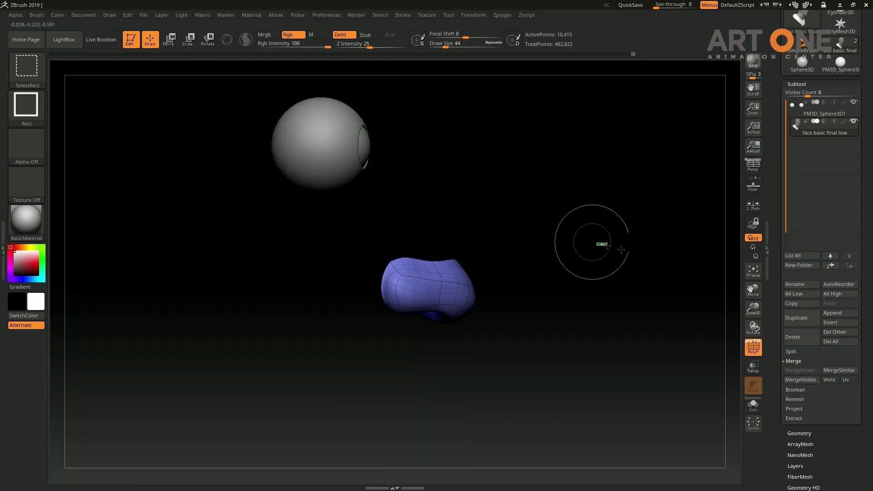
pyautogui.keyDown('ctrl'); pyautogui.keyDown('shift'); pyautogui.click(592, 241); pyautogui.keyUp('shift'); pyautogui.keyUp('ctrl')
pyautogui.keyDown('ctrl'); pyautogui.keyDown('shift'); pyautogui.click(562, 233); pyautogui.keyUp('shift'); pyautogui.keyUp('ctrl')
pyautogui.moveTo(585, 312)
pyautogui.mouseDown()
pyautogui.moveTo(619, 328)
pyautogui.moveTo(569, 353)
pyautogui.moveTo(411, 288)
pyautogui.mouseUp()
pyautogui.press('w')
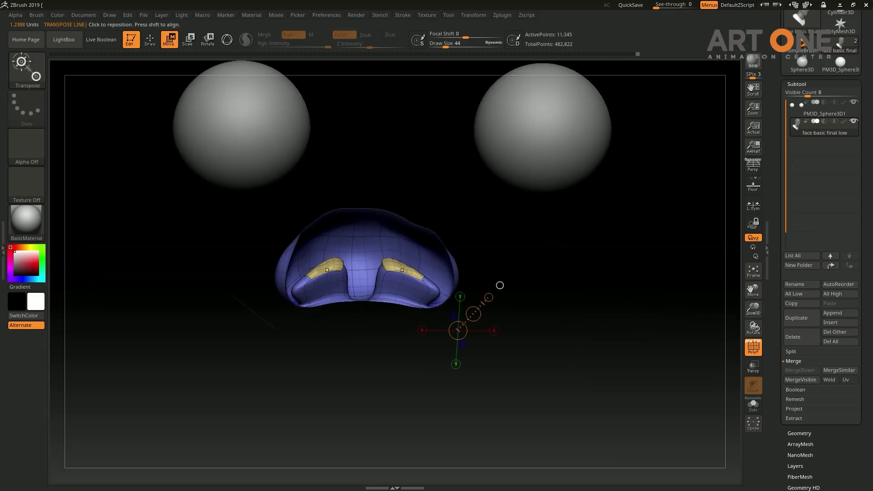
pyautogui.moveTo(500, 285)
pyautogui.mouseDown()
pyautogui.moveTo(570, 335)
pyautogui.moveTo(374, 324)
pyautogui.mouseUp()
pyautogui.click(753, 406)
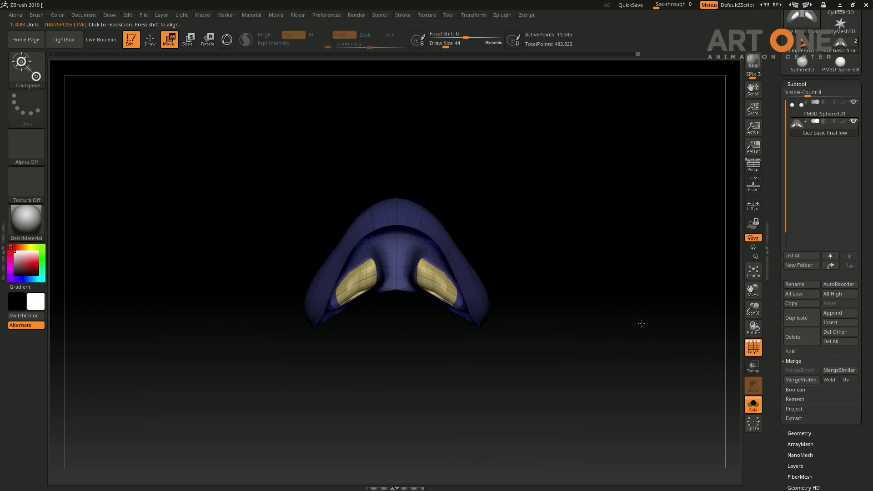
# Step: Spread the yellow nostril pieces outward with Transpose lines across the nose piece
pyautogui.moveTo(448, 284); pyautogui.dragTo(642, 304)
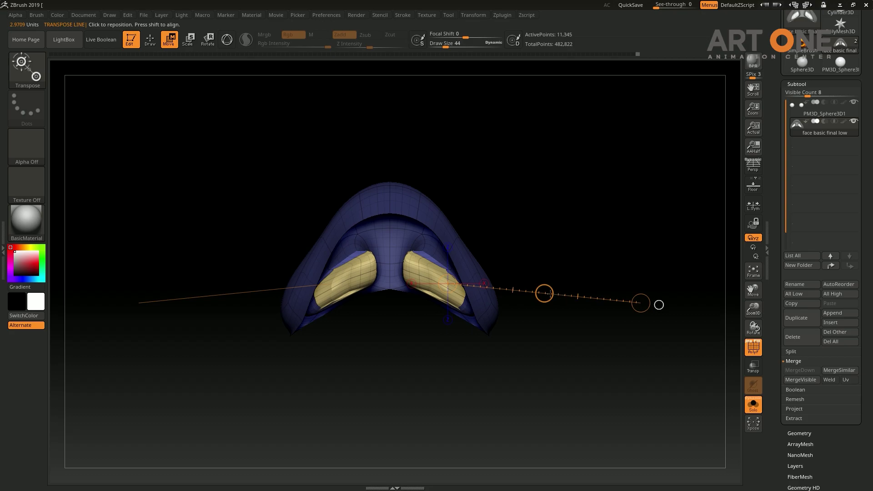
pyautogui.moveTo(545, 293)
pyautogui.mouseDown()
pyautogui.moveTo(554, 288)
pyautogui.moveTo(545, 292)
pyautogui.mouseUp()
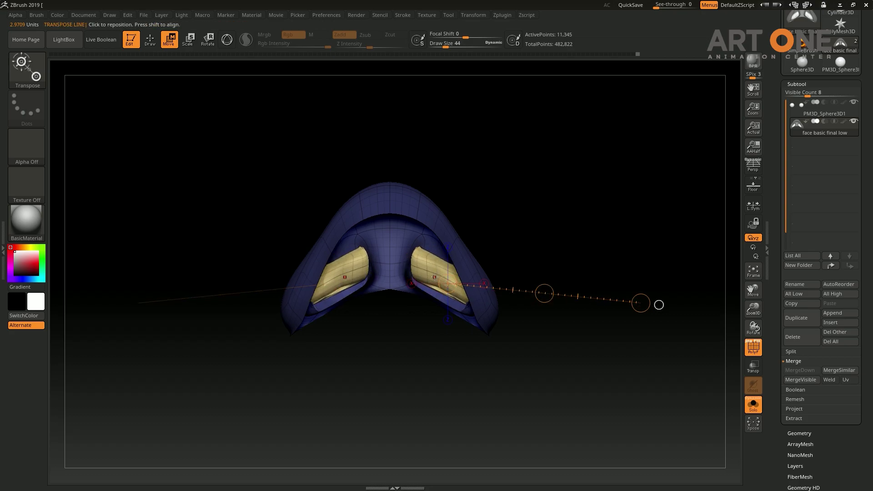
pyautogui.moveTo(437, 275)
pyautogui.mouseDown()
pyautogui.moveTo(403, 364)
pyautogui.moveTo(564, 342)
pyautogui.moveTo(610, 375)
pyautogui.moveTo(629, 323)
pyautogui.moveTo(657, 351)
pyautogui.moveTo(688, 354)
pyautogui.moveTo(689, 364)
pyautogui.mouseUp()
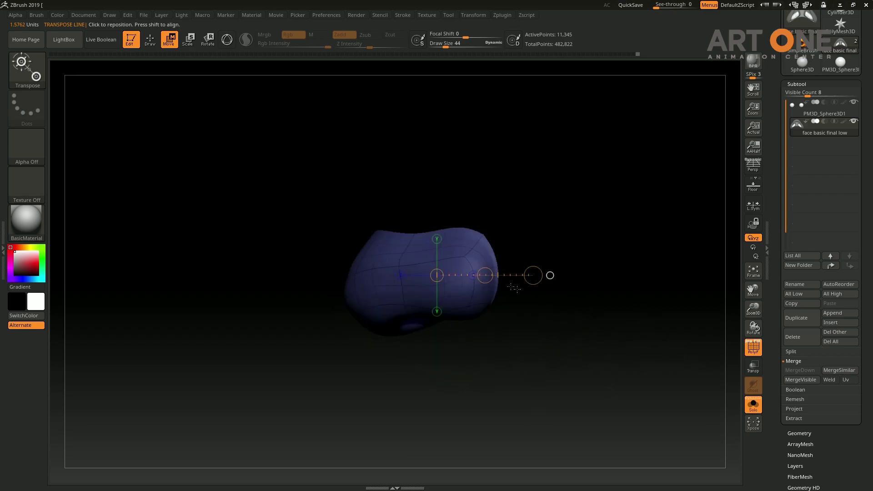
pyautogui.moveTo(456, 263); pyautogui.dragTo(635, 279)
pyautogui.moveTo(555, 246); pyautogui.dragTo(600, 179)
pyautogui.moveTo(629, 216)
pyautogui.mouseDown()
pyautogui.moveTo(610, 265)
pyautogui.moveTo(650, 316)
pyautogui.moveTo(645, 180)
pyautogui.mouseUp()
pyautogui.press('q')
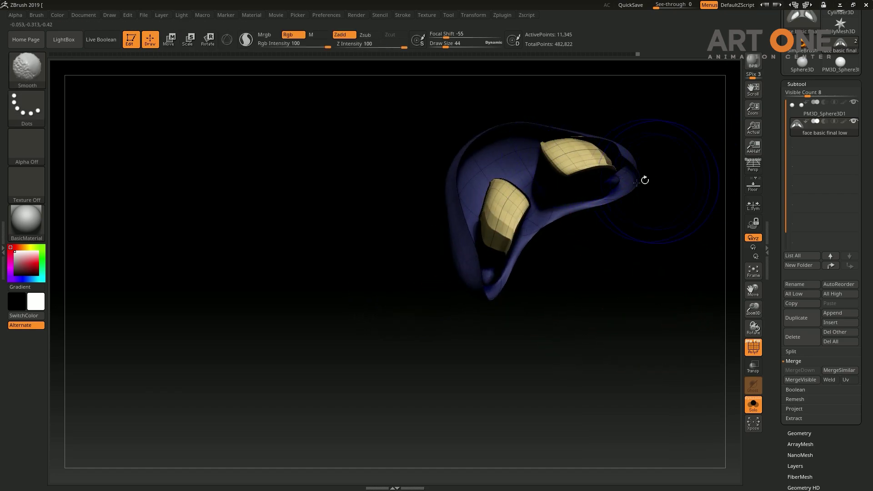
# Step: Smooth the back surface of the nose piece while orbiting around it
pyautogui.moveTo(629, 321)
pyautogui.mouseDown()
pyautogui.moveTo(661, 321)
pyautogui.moveTo(633, 244)
pyautogui.mouseUp()
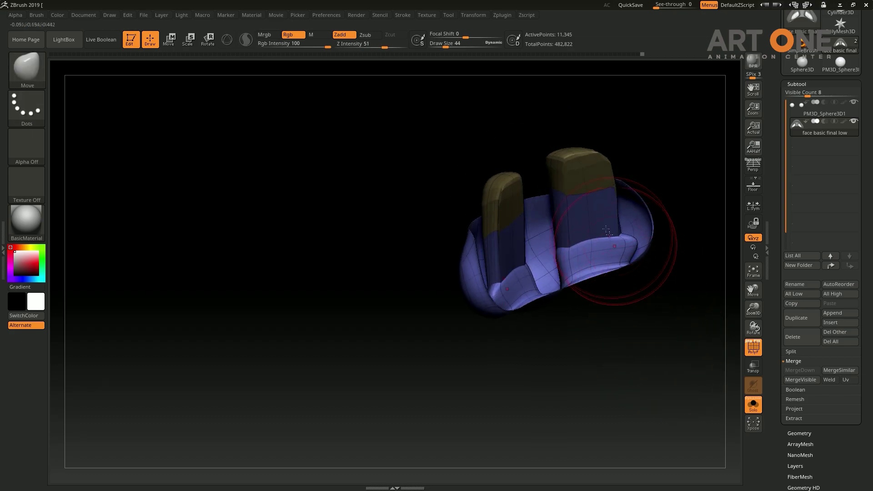
pyautogui.keyDown('shift'); pyautogui.moveTo(576, 216); pyautogui.dragTo(587, 221); pyautogui.keyUp('shift')
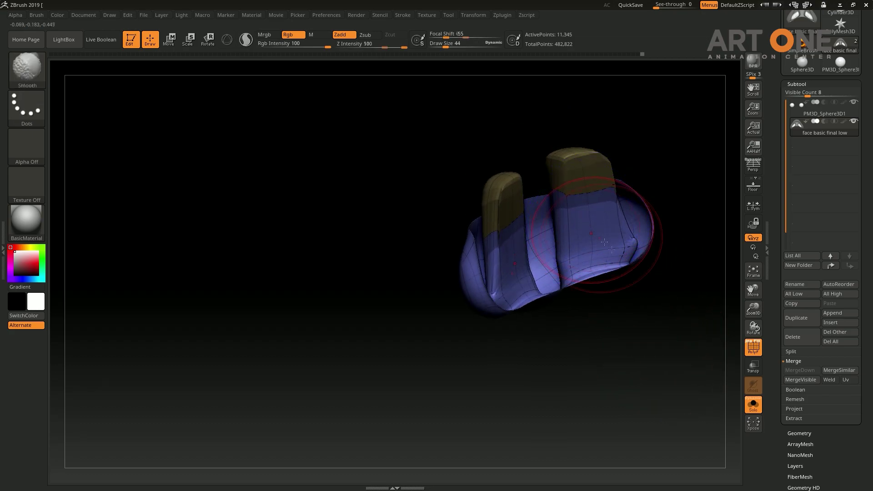
pyautogui.moveTo(599, 263)
pyautogui.mouseDown(button='right')
pyautogui.moveTo(605, 252)
pyautogui.moveTo(621, 268)
pyautogui.moveTo(614, 254)
pyautogui.mouseUp(button='right')
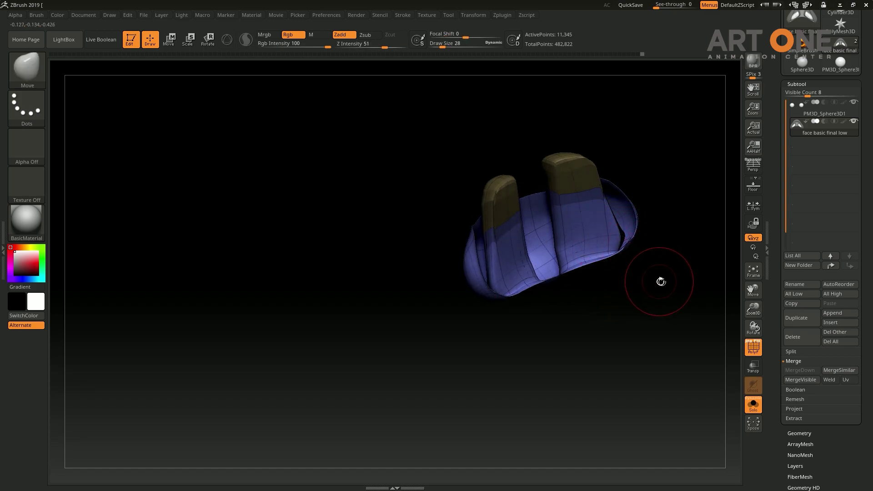
pyautogui.moveTo(661, 278)
pyautogui.mouseDown(button='right')
pyautogui.moveTo(676, 296)
pyautogui.moveTo(614, 312)
pyautogui.moveTo(628, 351)
pyautogui.moveTo(478, 268)
pyautogui.mouseUp(button='right')
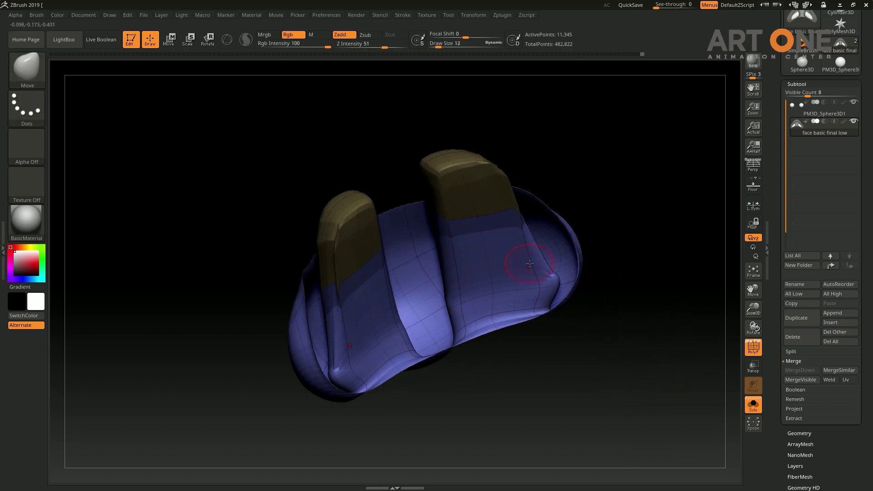
pyautogui.moveTo(610, 327)
pyautogui.mouseDown(button='right')
pyautogui.moveTo(643, 218)
pyautogui.moveTo(511, 296)
pyautogui.mouseUp(button='right')
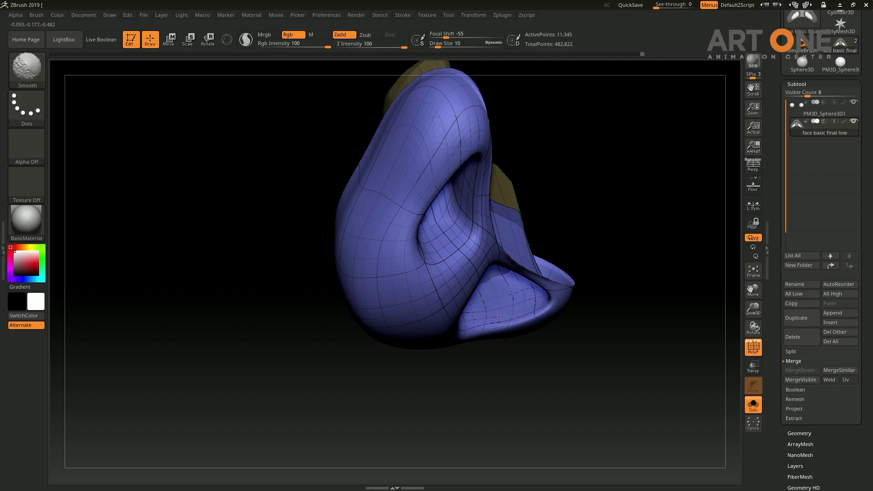
pyautogui.moveTo(594, 267)
pyautogui.mouseDown(button='right')
pyautogui.moveTo(626, 326)
pyautogui.moveTo(540, 318)
pyautogui.mouseUp(button='right')
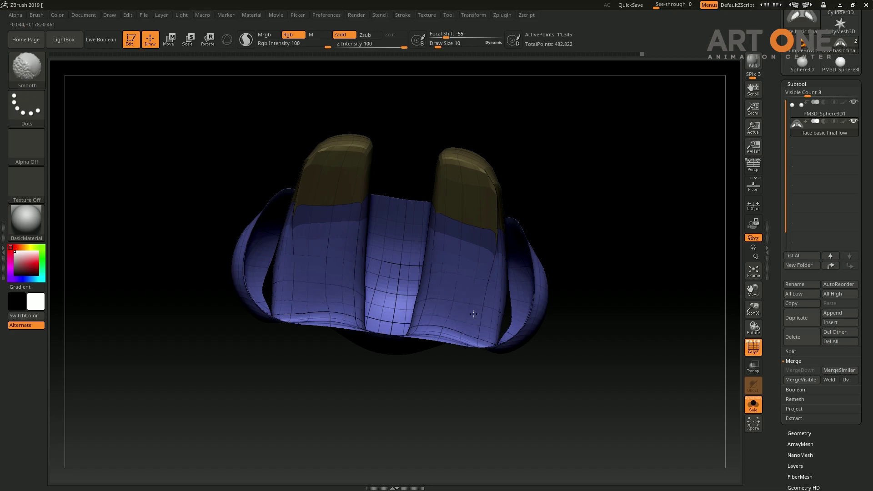
pyautogui.moveTo(460, 318); pyautogui.dragTo(581, 310, button='right')
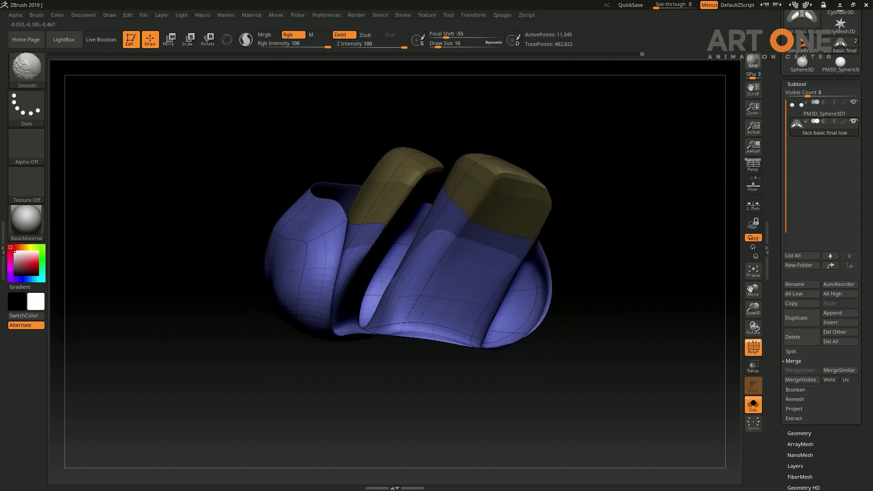
# Step: Smooth the yellow boundaries and tips of both nostril tubes
pyautogui.press('shift')
pyautogui.moveTo(461, 290)
pyautogui.mouseDown(button='right')
pyautogui.moveTo(631, 331)
pyautogui.moveTo(642, 355)
pyautogui.moveTo(550, 322)
pyautogui.mouseUp(button='right')
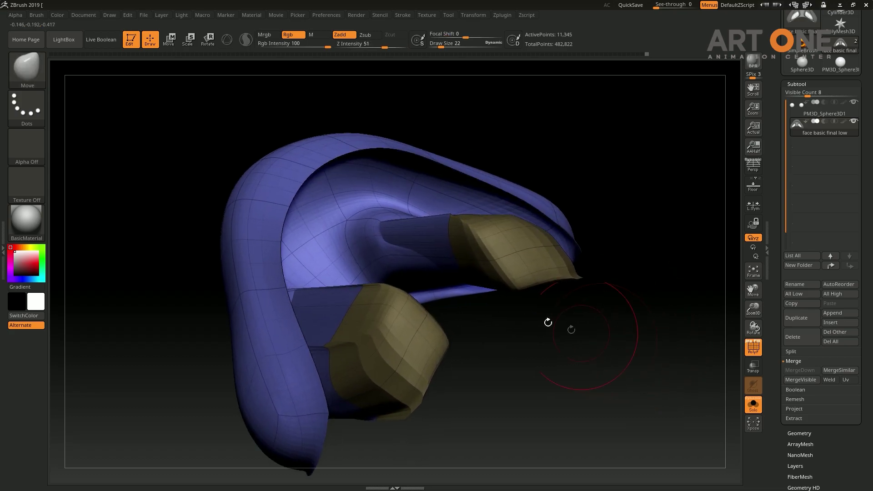
pyautogui.moveTo(487, 253); pyautogui.dragTo(473, 290, button='right')
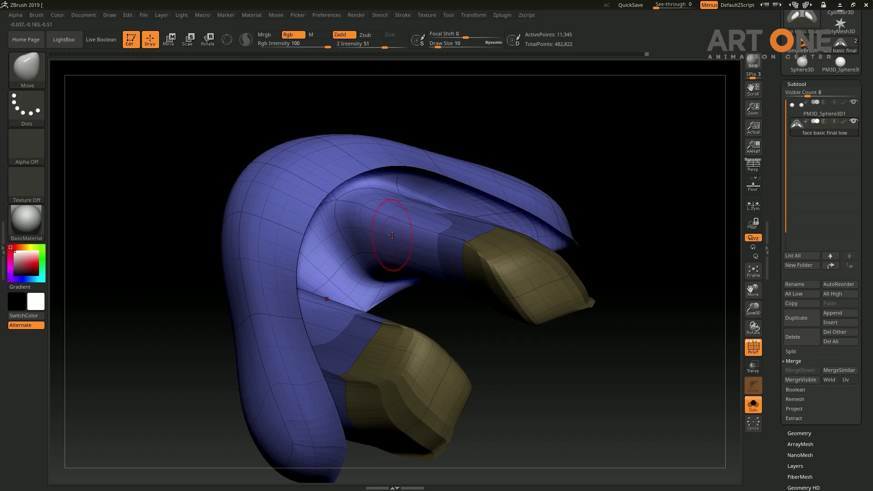
pyautogui.press('shift')
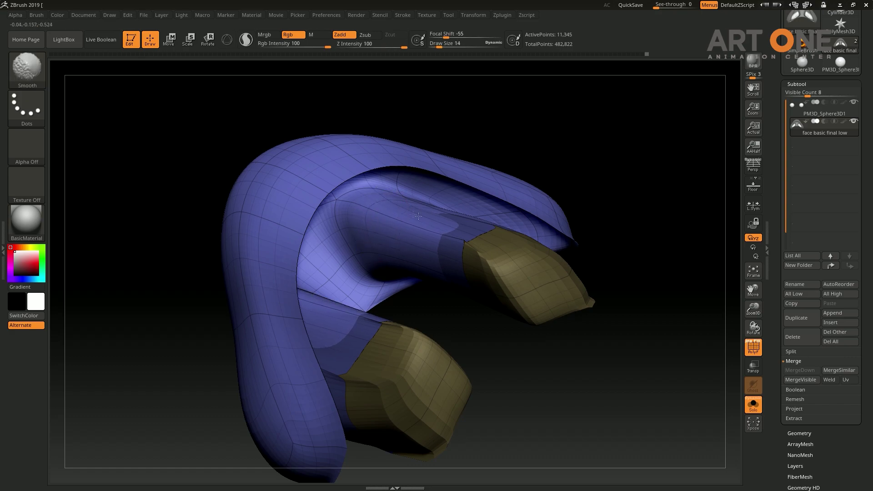
pyautogui.moveTo(604, 292)
pyautogui.mouseDown(button='right')
pyautogui.moveTo(600, 213)
pyautogui.moveTo(583, 172)
pyautogui.mouseUp(button='right')
pyautogui.press('shift')
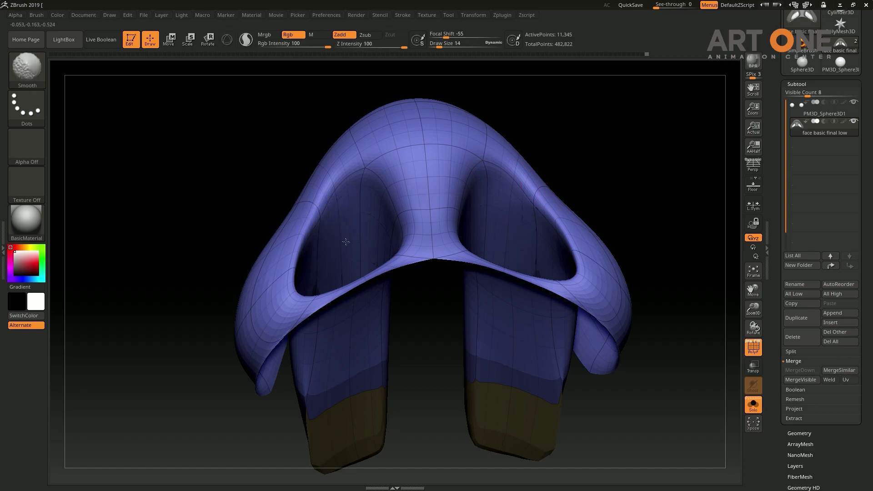
pyautogui.moveTo(676, 189); pyautogui.dragTo(553, 323, button='right')
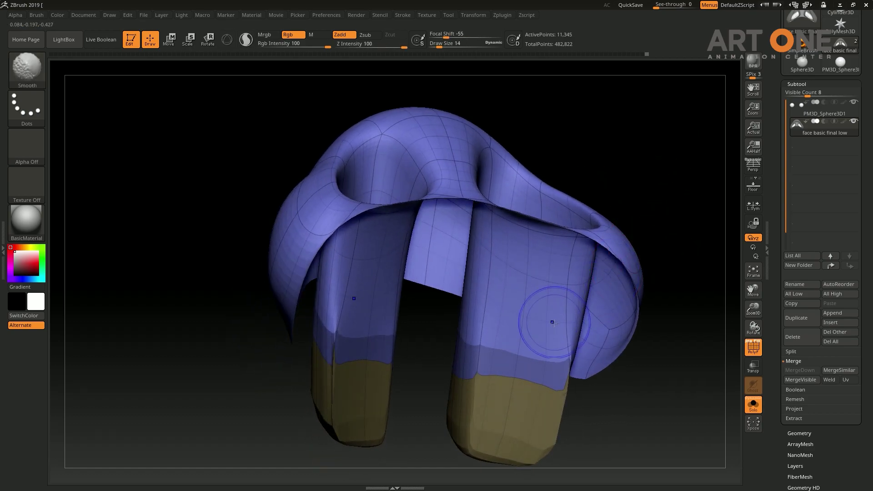
pyautogui.moveTo(676, 373)
pyautogui.mouseDown(button='right')
pyautogui.moveTo(628, 341)
pyautogui.moveTo(604, 361)
pyautogui.mouseUp(button='right')
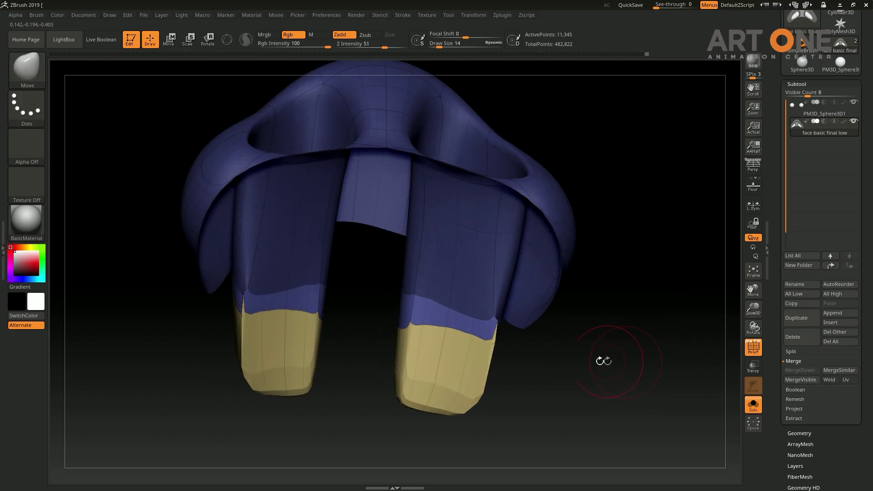
pyautogui.press('shift')
pyautogui.moveTo(487, 302)
pyautogui.keyDown('shift'); pyautogui.mouseDown()
pyautogui.moveTo(431, 373)
pyautogui.moveTo(420, 333)
pyautogui.mouseUp(); pyautogui.keyUp('shift')
pyautogui.keyDown('shift'); pyautogui.moveTo(475, 286); pyautogui.dragTo(429, 354); pyautogui.keyUp('shift')
# Step: Smooth the surface beside the left nostril tube and turn the nose to face front
pyautogui.moveTo(602, 378)
pyautogui.mouseDown()
pyautogui.moveTo(615, 273)
pyautogui.moveTo(497, 296)
pyautogui.mouseUp()
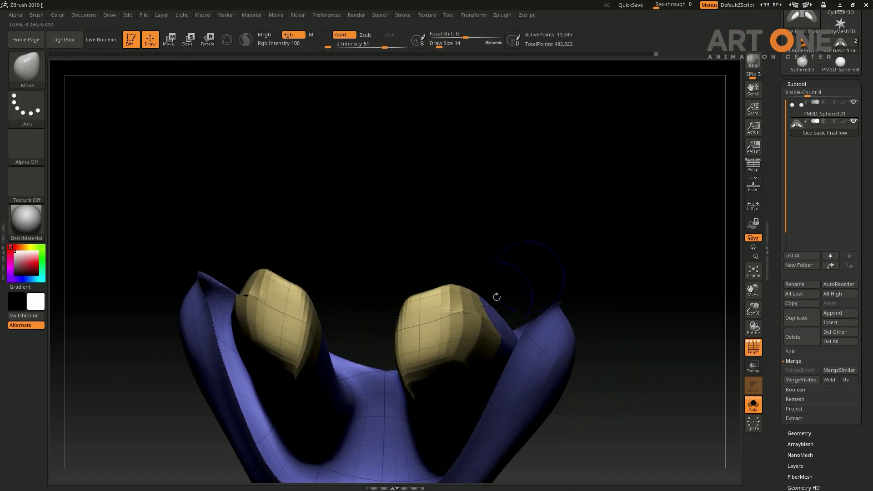
pyautogui.moveTo(470, 353); pyautogui.dragTo(460, 372)
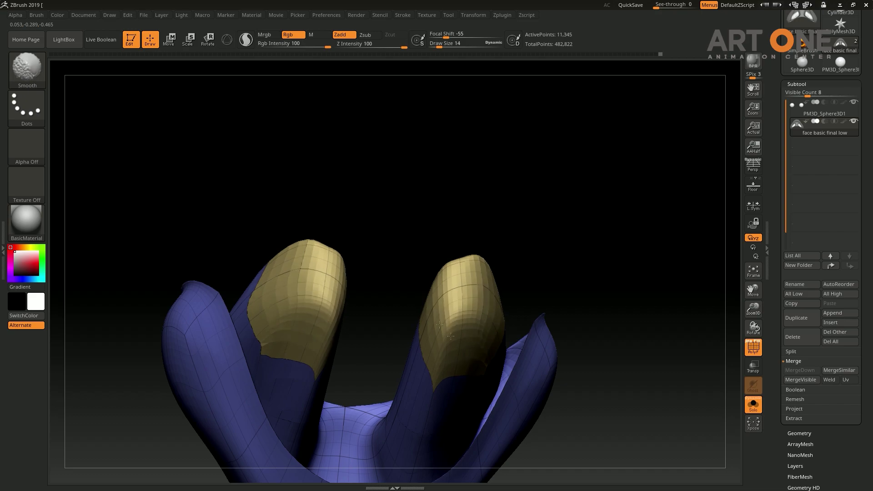
pyautogui.moveTo(408, 287)
pyautogui.mouseDown()
pyautogui.moveTo(432, 272)
pyautogui.moveTo(629, 306)
pyautogui.moveTo(523, 290)
pyautogui.moveTo(563, 348)
pyautogui.moveTo(493, 335)
pyautogui.mouseUp()
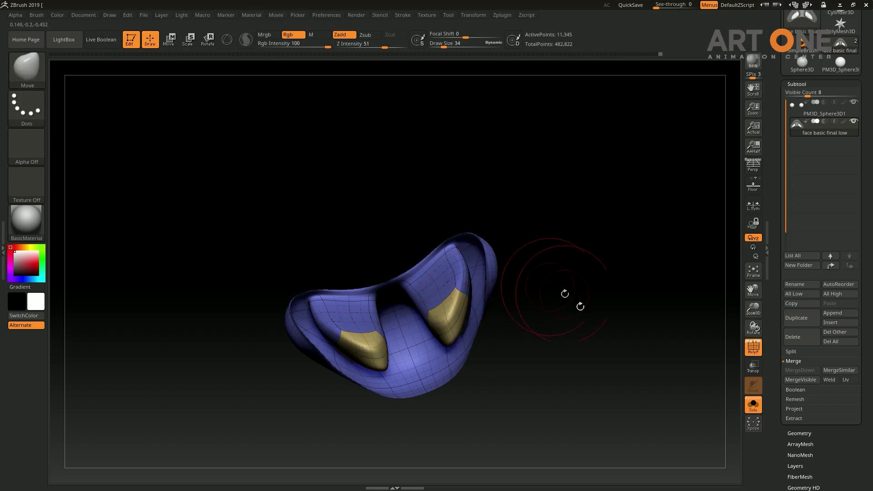
pyautogui.moveTo(565, 292)
pyautogui.mouseDown()
pyautogui.moveTo(567, 196)
pyautogui.moveTo(583, 257)
pyautogui.moveTo(608, 269)
pyautogui.moveTo(591, 273)
pyautogui.mouseUp()
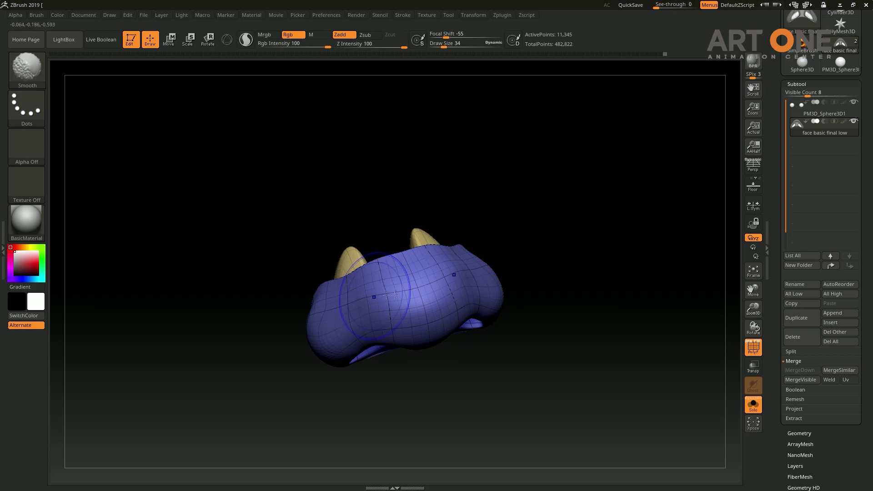
pyautogui.moveTo(429, 277); pyautogui.dragTo(429, 308, button='right')
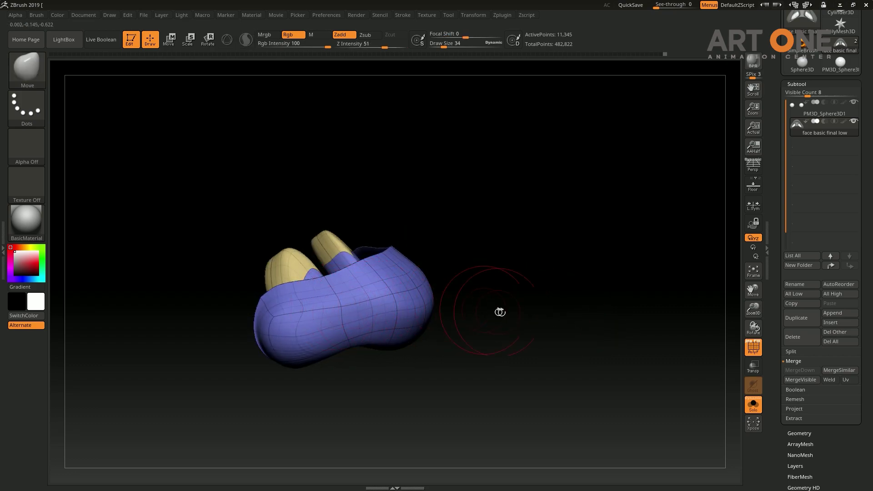
pyautogui.moveTo(500, 312); pyautogui.dragTo(309, 310)
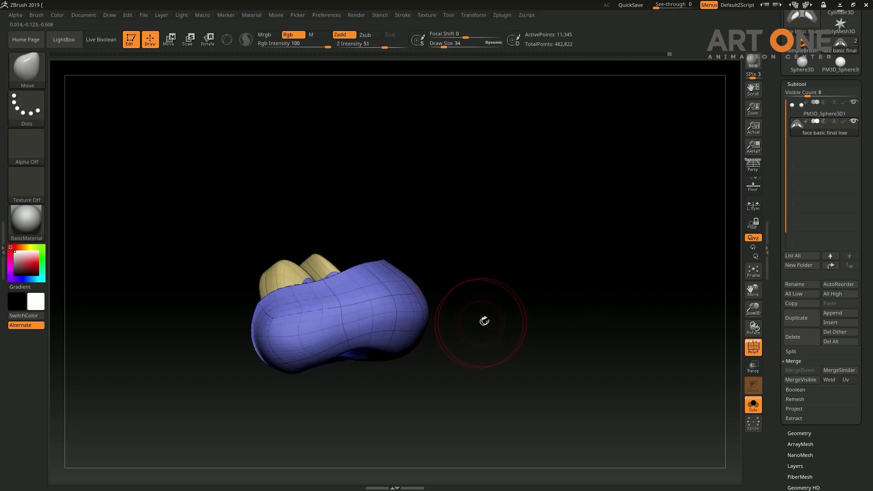
pyautogui.moveTo(484, 318); pyautogui.dragTo(296, 324)
pyautogui.moveTo(324, 326); pyautogui.dragTo(358, 309, button='right')
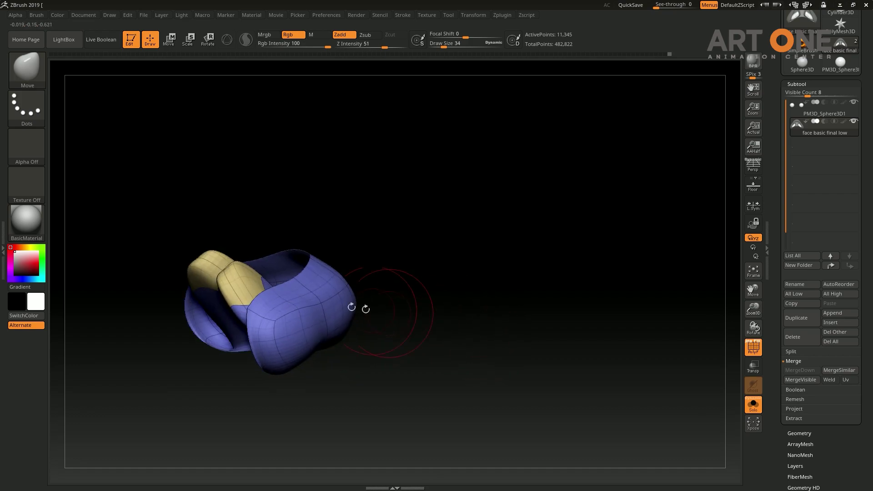
pyautogui.moveTo(312, 294); pyautogui.dragTo(400, 278, button='right')
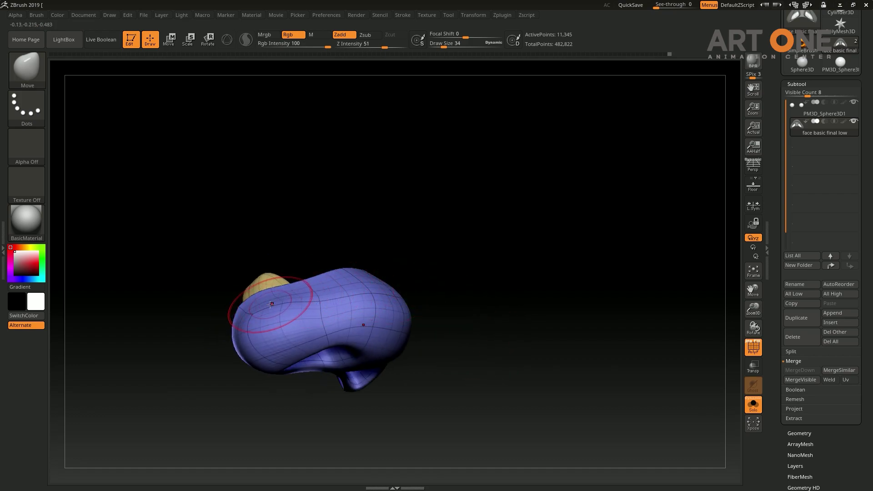
pyautogui.keyDown('shift'); pyautogui.moveTo(328, 304); pyautogui.dragTo(283, 316); pyautogui.keyUp('shift')
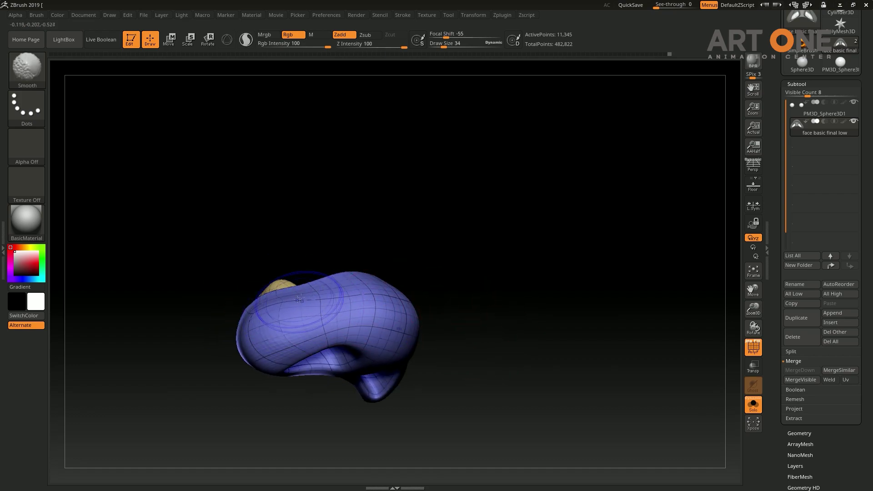
pyautogui.moveTo(532, 328); pyautogui.dragTo(375, 308, button='right')
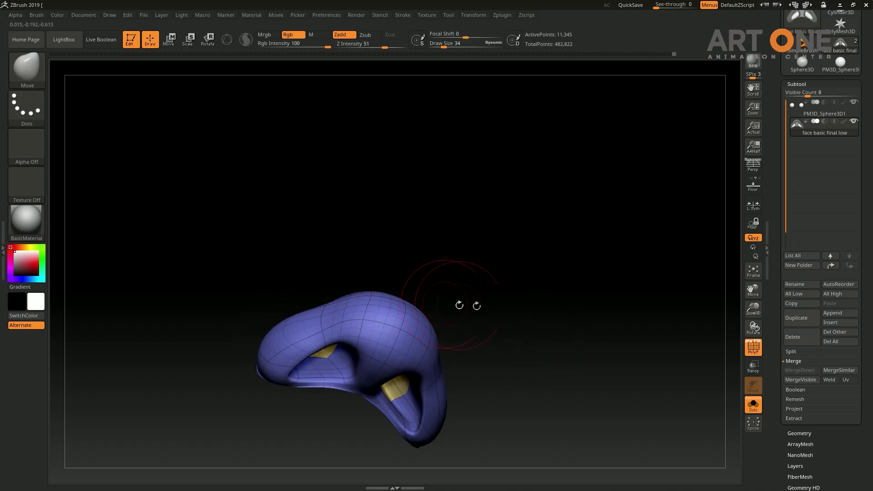
pyautogui.moveTo(459, 306)
pyautogui.mouseDown(button='right')
pyautogui.moveTo(517, 326)
pyautogui.moveTo(371, 292)
pyautogui.mouseUp(button='right')
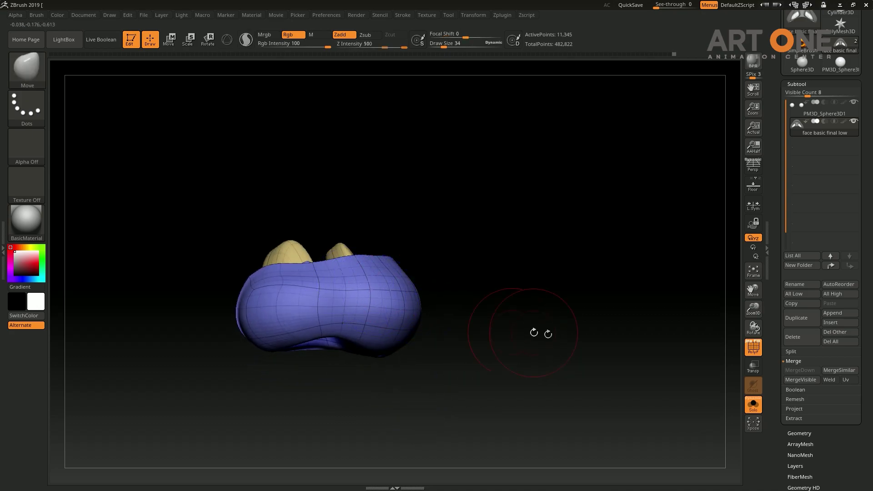
pyautogui.moveTo(541, 333)
pyautogui.mouseDown(button='right')
pyautogui.moveTo(592, 317)
pyautogui.moveTo(680, 347)
pyautogui.mouseUp(button='right')
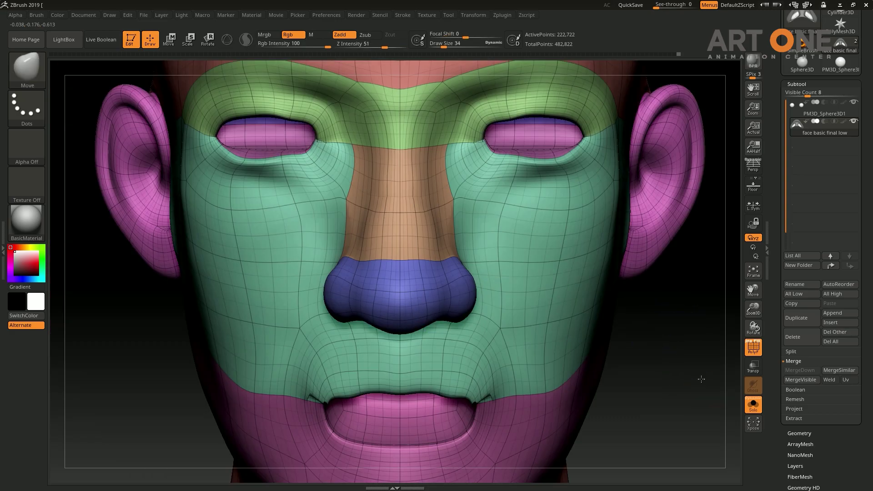
# Step: Narrow the nostrils and reshape the nose bridge with symmetric Move strokes
pyautogui.keyDown('ctrl'); pyautogui.moveTo(702, 379); pyautogui.dragTo(564, 337, button='right'); pyautogui.keyUp('ctrl')
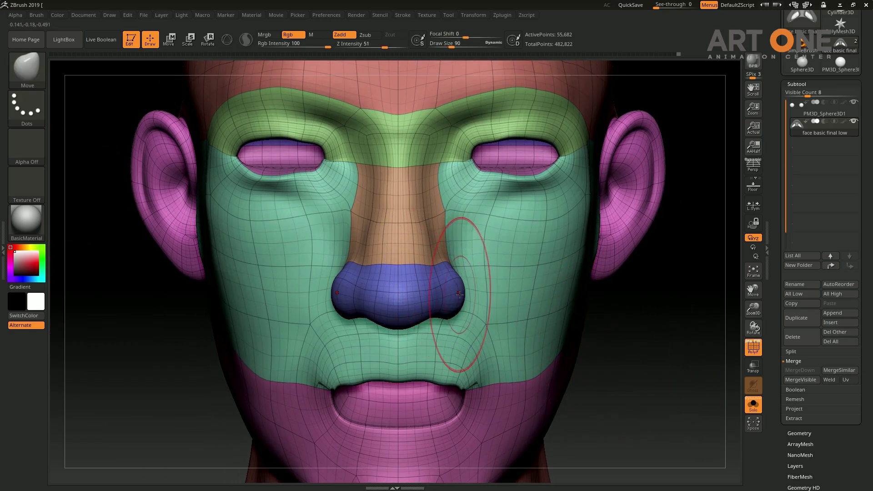
pyautogui.moveTo(454, 284)
pyautogui.mouseDown()
pyautogui.moveTo(443, 282)
pyautogui.moveTo(438, 248)
pyautogui.moveTo(553, 377)
pyautogui.moveTo(633, 369)
pyautogui.mouseUp()
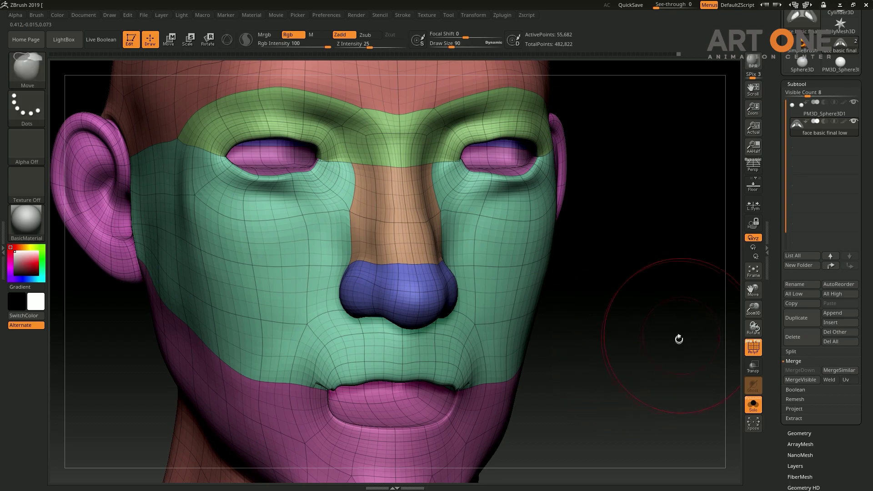
pyautogui.moveTo(678, 337)
pyautogui.mouseDown()
pyautogui.moveTo(696, 337)
pyautogui.moveTo(607, 333)
pyautogui.mouseUp()
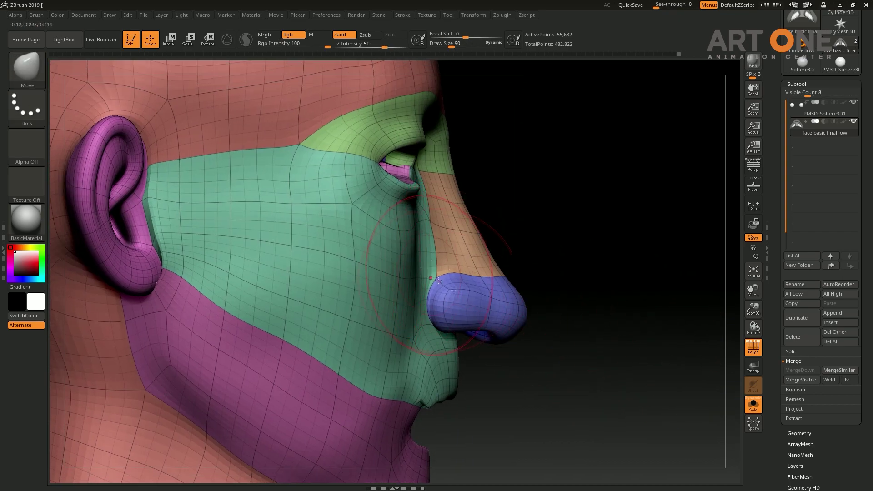
# Step: Mask everything except the green cheek polygroup, snap to front view, and drop a subdivision level
pyautogui.press('w')
pyautogui.keyDown('ctrl'); pyautogui.click(321, 306); pyautogui.keyUp('ctrl')
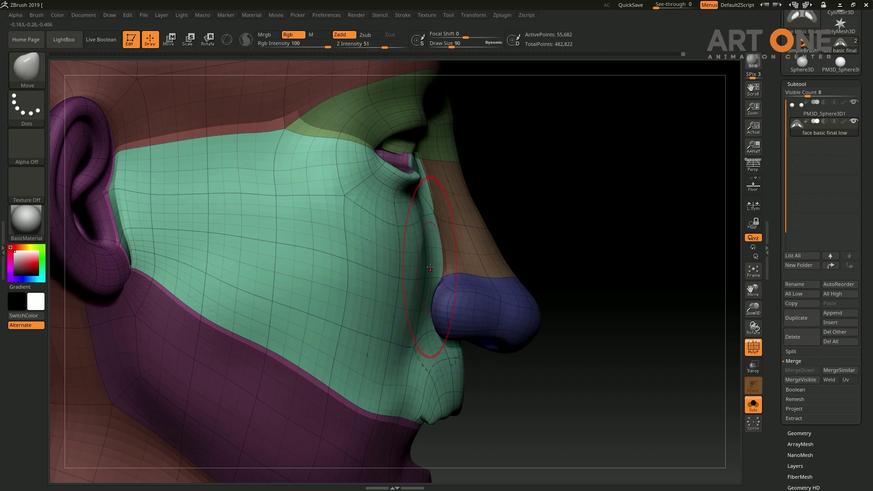
pyautogui.moveTo(540, 259)
pyautogui.mouseDown()
pyautogui.moveTo(364, 269)
pyautogui.moveTo(410, 266)
pyautogui.mouseUp()
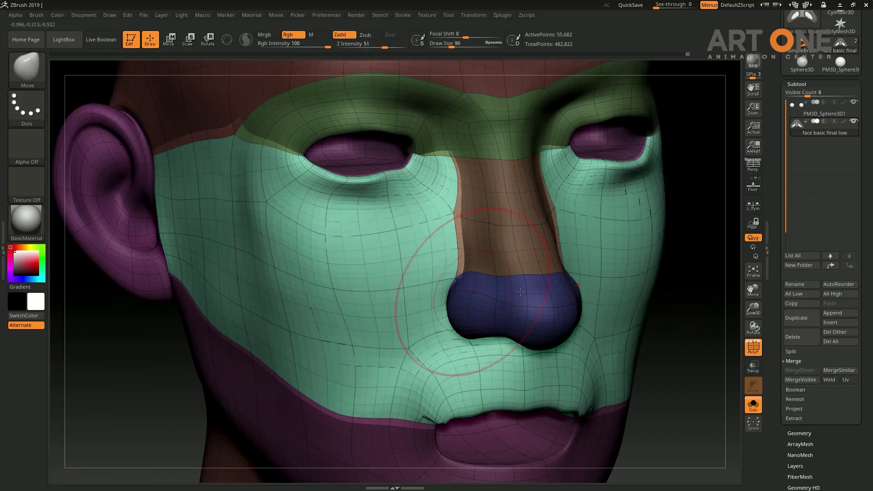
pyautogui.keyDown('shift'); pyautogui.moveTo(448, 292); pyautogui.dragTo(681, 306); pyautogui.keyUp('shift')
pyautogui.moveTo(232, 359)
pyautogui.keyDown('alt'); pyautogui.mouseDown()
pyautogui.moveTo(185, 341)
pyautogui.moveTo(640, 347)
pyautogui.moveTo(665, 362)
pyautogui.mouseUp(); pyautogui.keyUp('alt')
pyautogui.hotkey('shift', 'd')
pyautogui.hotkey('shift', 'd')
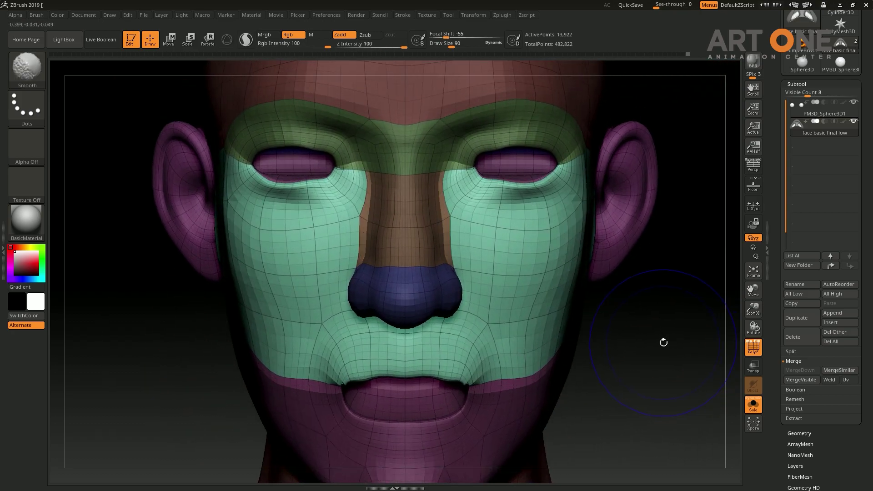
# Step: Bring the eyeballs back, raise one subdivision level, and isolate the eye area in side profile
pyautogui.click(753, 409)
pyautogui.keyDown('alt'); pyautogui.moveTo(662, 366); pyautogui.dragTo(655, 331); pyautogui.keyUp('alt')
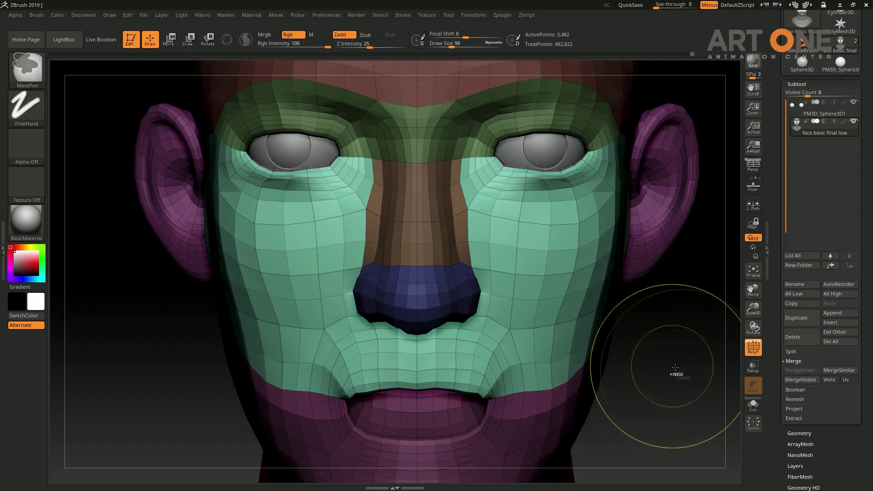
pyautogui.press('w')
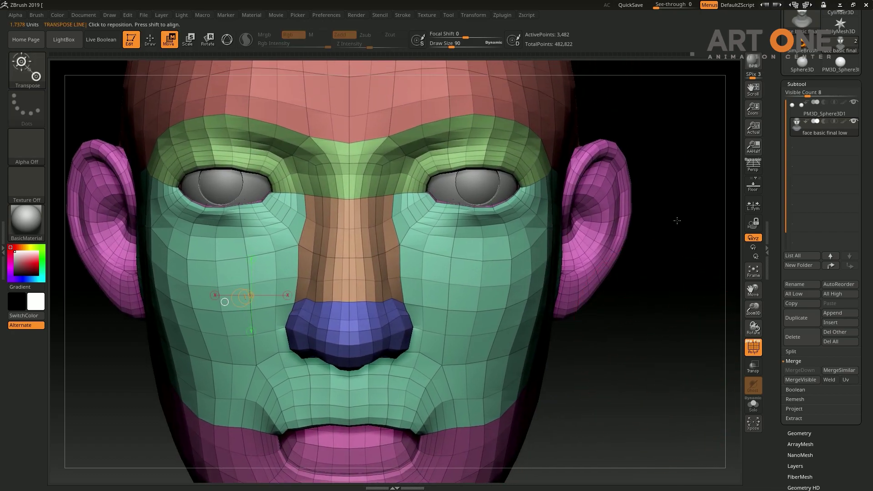
pyautogui.press('d')
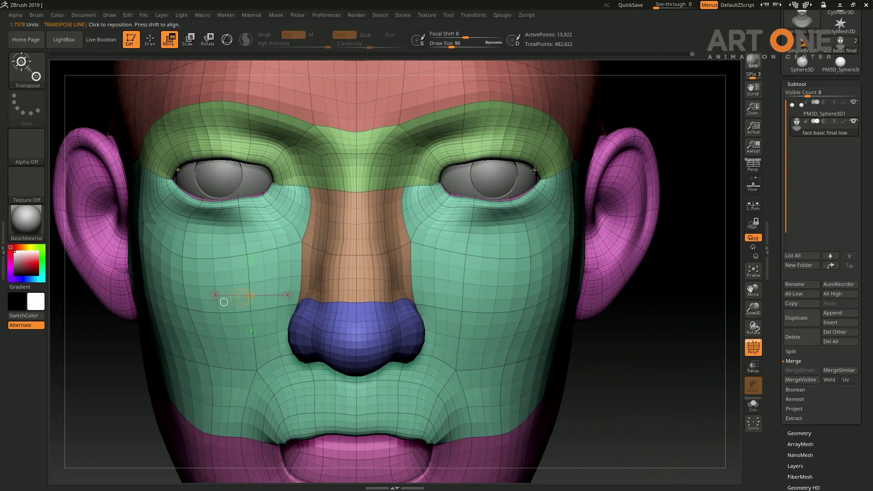
pyautogui.moveTo(672, 246); pyautogui.dragTo(655, 289)
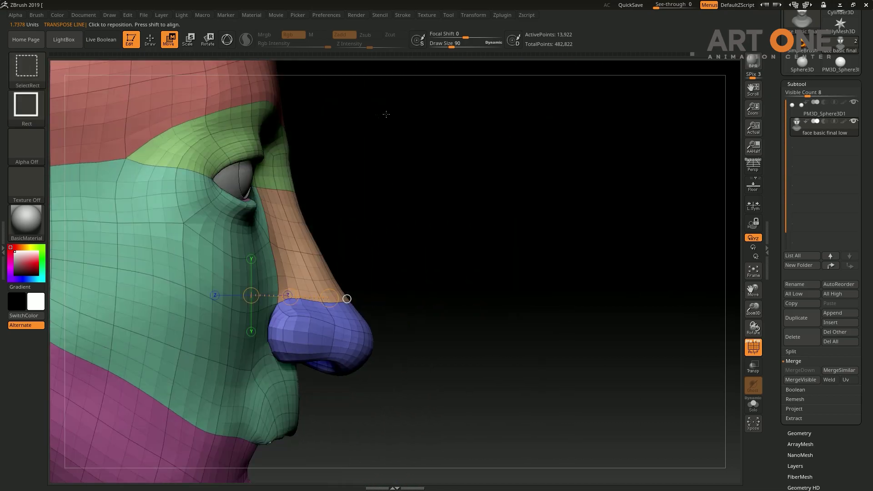
pyautogui.keyDown('ctrl'); pyautogui.keyDown('shift'); pyautogui.moveTo(397, 114); pyautogui.dragTo(109, 259); pyautogui.keyUp('shift'); pyautogui.keyUp('ctrl')
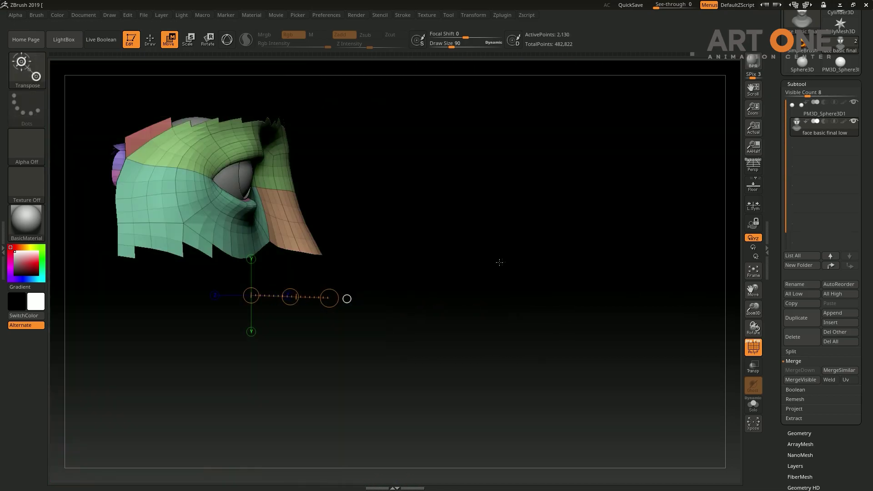
pyautogui.keyDown('ctrl'); pyautogui.keyDown('shift'); pyautogui.click(488, 263); pyautogui.keyUp('shift'); pyautogui.keyUp('ctrl')
# Step: Toggle polygroup visibility until only the teal cheek and green brow bands remain
pyautogui.press('q')
pyautogui.moveTo(523, 249)
pyautogui.mouseDown()
pyautogui.moveTo(550, 259)
pyautogui.moveTo(564, 217)
pyautogui.moveTo(672, 265)
pyautogui.mouseUp()
pyautogui.keyDown('ctrl'); pyautogui.keyDown('shift'); pyautogui.click(546, 155); pyautogui.keyUp('shift'); pyautogui.keyUp('ctrl')
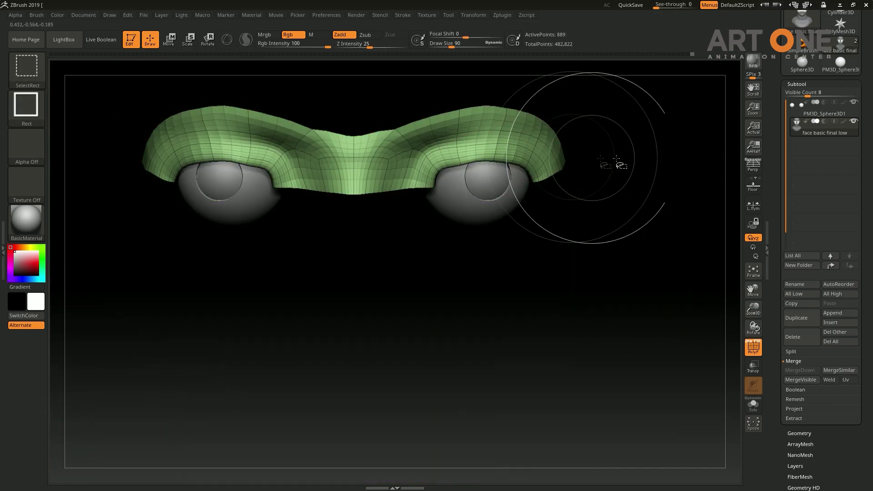
pyautogui.keyDown('ctrl'); pyautogui.keyDown('shift'); pyautogui.click(543, 175); pyautogui.keyUp('shift'); pyautogui.keyUp('ctrl')
pyautogui.keyDown('ctrl'); pyautogui.keyDown('shift'); pyautogui.click(543, 176); pyautogui.keyUp('shift'); pyautogui.keyUp('ctrl')
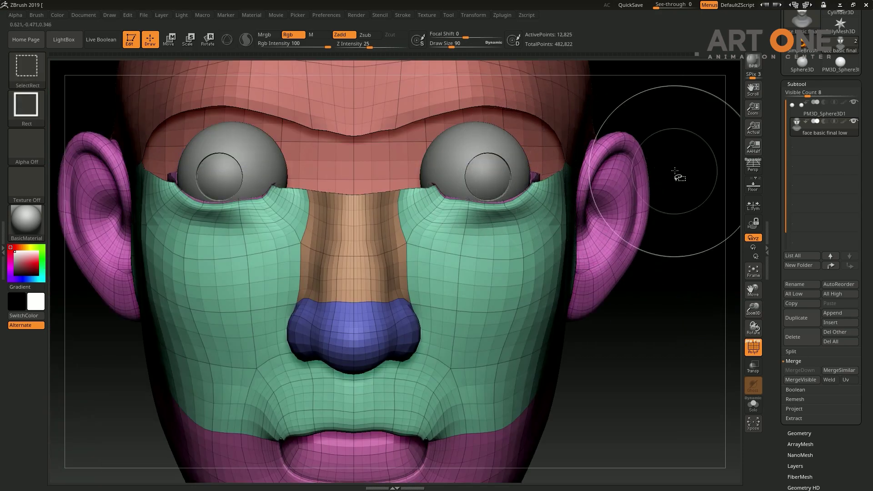
pyautogui.moveTo(664, 159); pyautogui.dragTo(628, 191)
pyautogui.keyDown('ctrl'); pyautogui.keyDown('shift'); pyautogui.click(532, 201); pyautogui.keyUp('shift'); pyautogui.keyUp('ctrl')
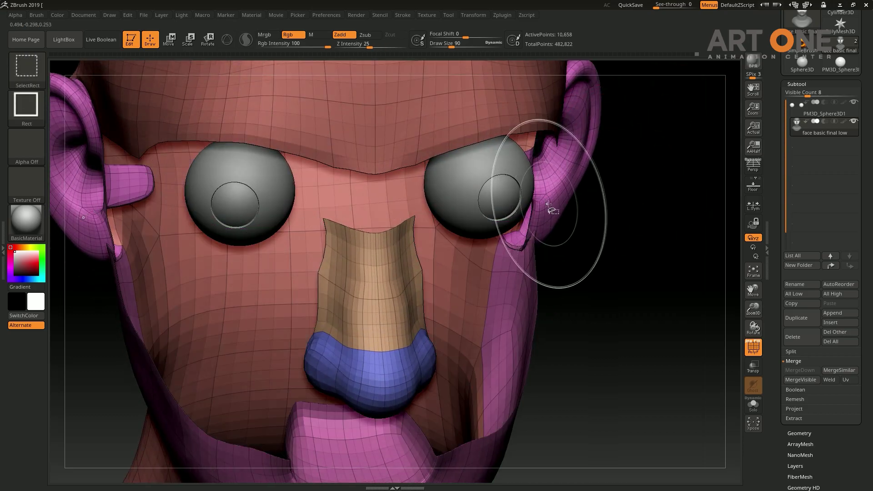
pyautogui.moveTo(663, 234)
pyautogui.keyDown('ctrl'); pyautogui.keyDown('shift'); pyautogui.mouseDown()
pyautogui.moveTo(672, 274)
pyautogui.moveTo(687, 268)
pyautogui.moveTo(692, 298)
pyautogui.moveTo(727, 294)
pyautogui.moveTo(718, 282)
pyautogui.moveTo(659, 296)
pyautogui.mouseUp(); pyautogui.keyUp('shift'); pyautogui.keyUp('ctrl')
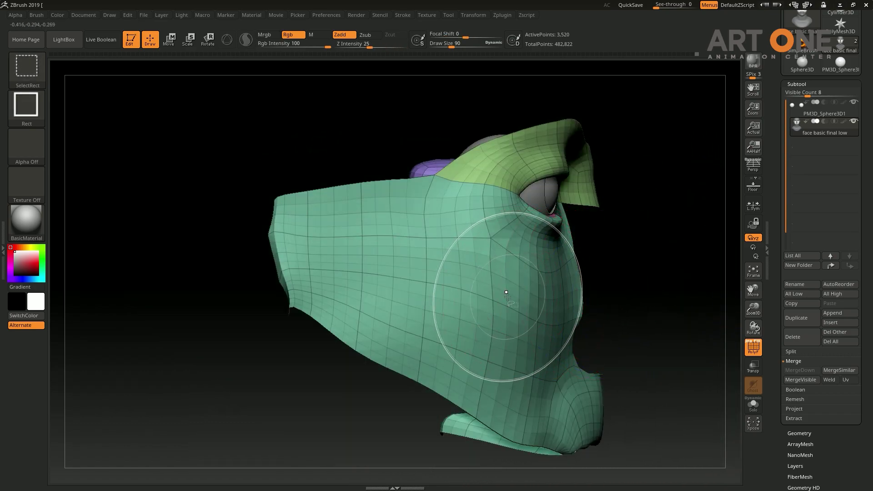
# Step: Hide the teal cheek part and the eyeballs, inspect the eyelids, and drop a subdivision level
pyautogui.keyDown('ctrl'); pyautogui.keyDown('shift'); pyautogui.click(468, 273); pyautogui.keyUp('shift'); pyautogui.keyUp('ctrl')
pyautogui.moveTo(647, 257); pyautogui.dragTo(650, 349)
pyautogui.moveTo(726, 205); pyautogui.dragTo(709, 214)
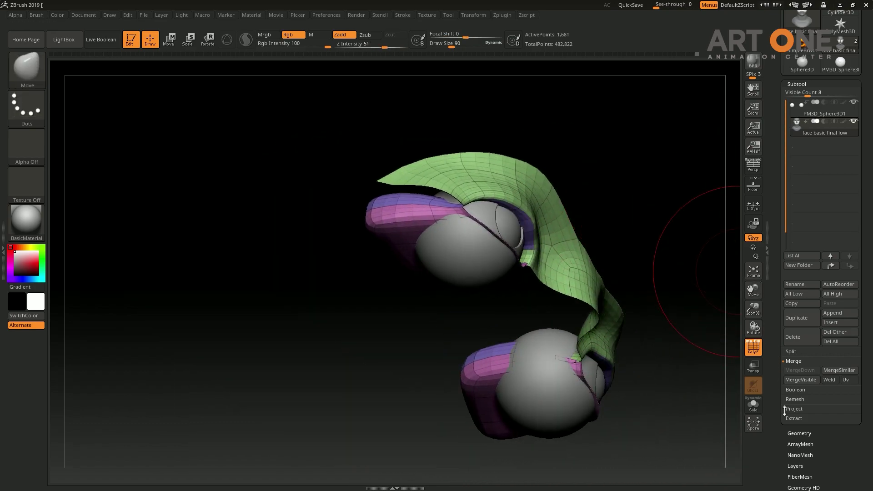
pyautogui.click(753, 404)
pyautogui.moveTo(709, 392); pyautogui.dragTo(672, 370)
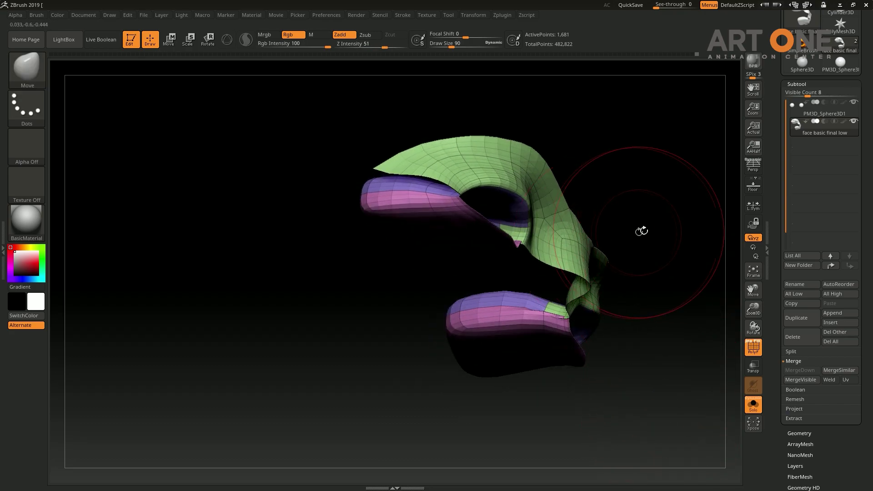
pyautogui.moveTo(641, 230); pyautogui.dragTo(569, 246)
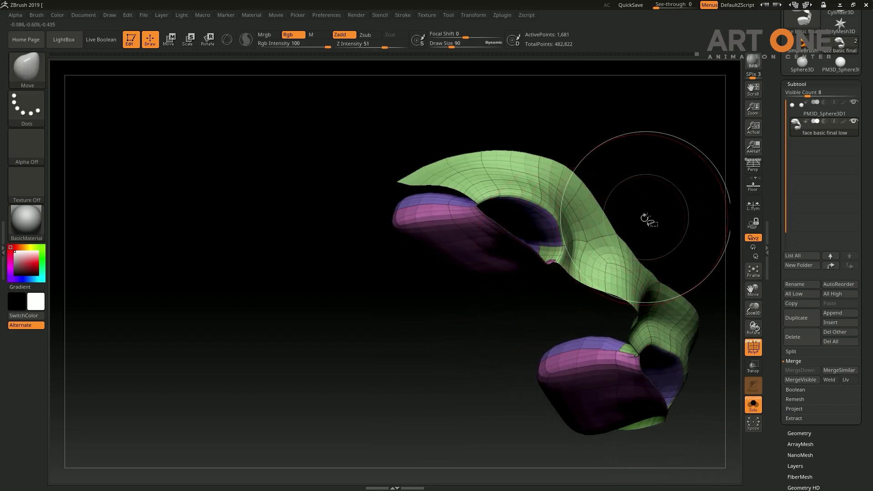
pyautogui.hotkey('shift', 'd')
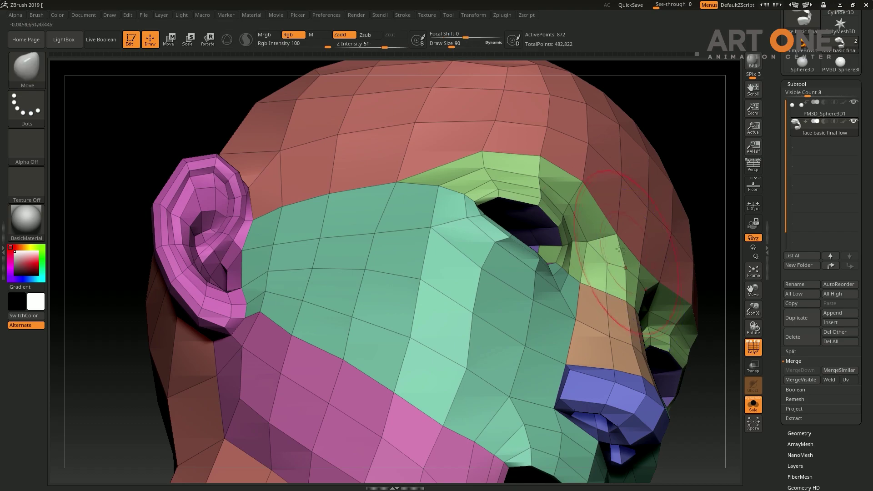
# Step: Isolate the eye pieces by hiding the brow polygroups, and regroup them into one polygroup
pyautogui.keyDown('ctrl'); pyautogui.keyDown('shift'); pyautogui.click(584, 254); pyautogui.keyUp('shift'); pyautogui.keyUp('ctrl')
pyautogui.hotkey('ctrl', 'shift')
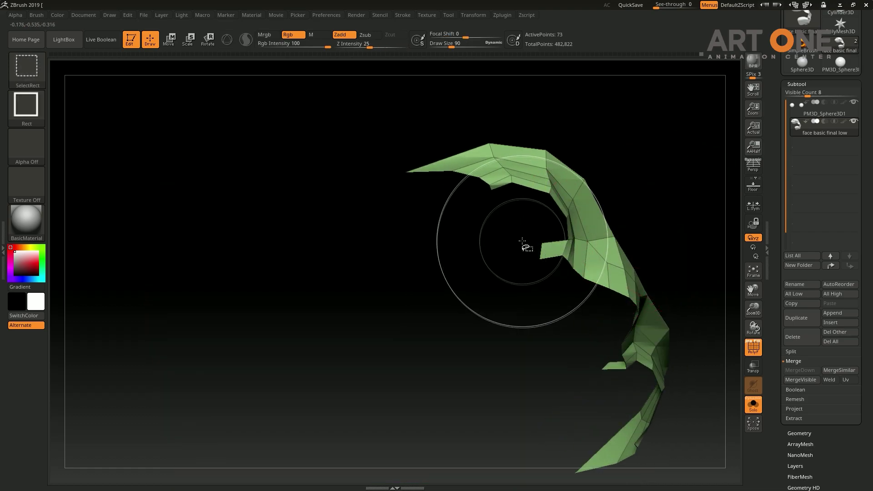
pyautogui.keyDown('ctrl'); pyautogui.keyDown('shift'); pyautogui.moveTo(673, 206); pyautogui.dragTo(668, 210); pyautogui.keyUp('shift'); pyautogui.keyUp('ctrl')
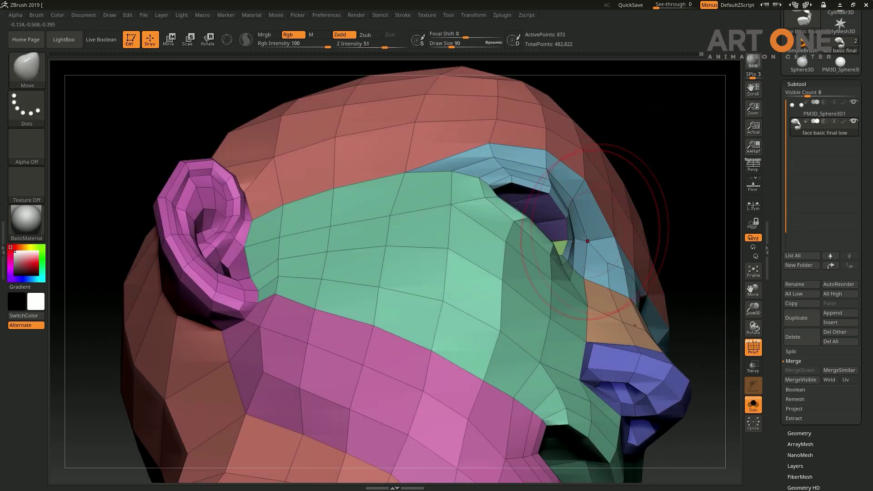
pyautogui.keyDown('ctrl'); pyautogui.keyDown('shift'); pyautogui.click(541, 223); pyautogui.keyUp('shift'); pyautogui.keyUp('ctrl')
pyautogui.keyDown('ctrl'); pyautogui.keyDown('shift'); pyautogui.click(670, 176); pyautogui.keyUp('shift'); pyautogui.keyUp('ctrl')
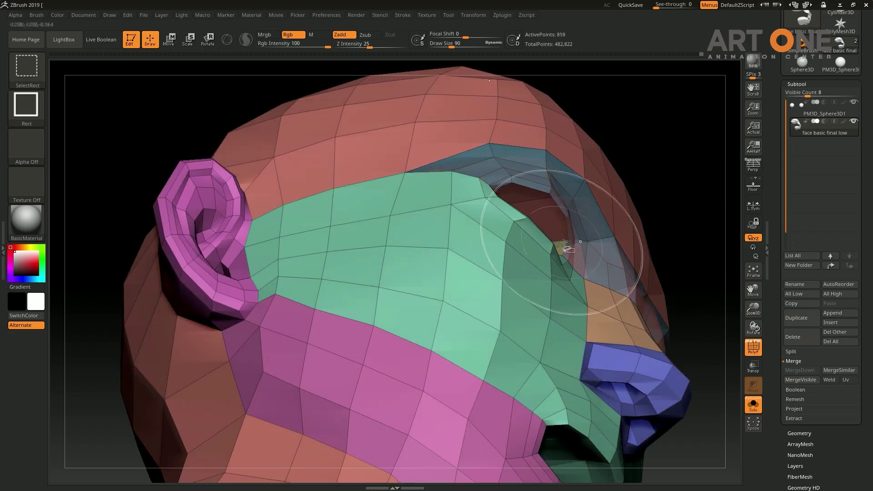
pyautogui.keyDown('ctrl'); pyautogui.keyDown('shift'); pyautogui.click(536, 254); pyautogui.keyUp('shift'); pyautogui.keyUp('ctrl')
pyautogui.keyDown('ctrl'); pyautogui.keyDown('shift'); pyautogui.moveTo(674, 193); pyautogui.dragTo(673, 196); pyautogui.keyUp('shift'); pyautogui.keyUp('ctrl')
pyautogui.keyDown('ctrl'); pyautogui.keyDown('shift'); pyautogui.click(594, 214); pyautogui.keyUp('shift'); pyautogui.keyUp('ctrl')
pyautogui.hotkey('ctrl', 'w')
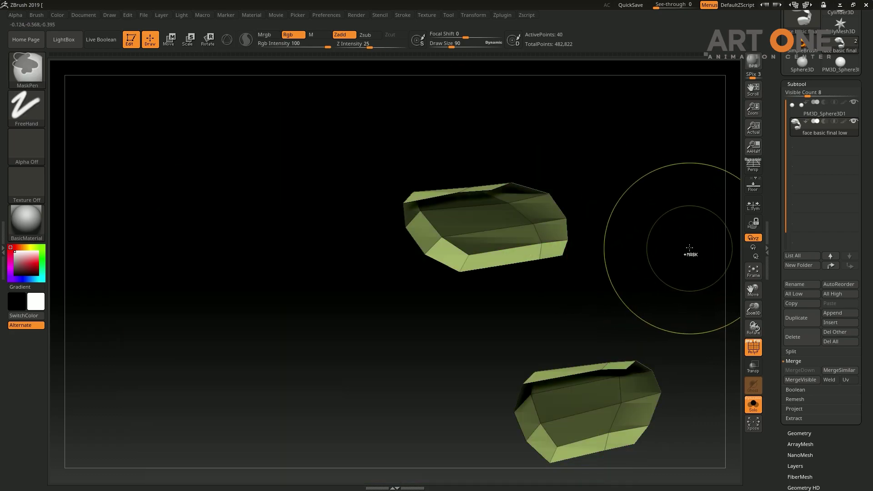
# Step: Subdivide the head, then isolate the two eyelid pieces and subdivide them to 3,410 points
pyautogui.keyDown('ctrl'); pyautogui.keyDown('shift'); pyautogui.click(691, 254); pyautogui.keyUp('shift'); pyautogui.keyUp('ctrl')
pyautogui.moveTo(669, 201); pyautogui.dragTo(651, 216)
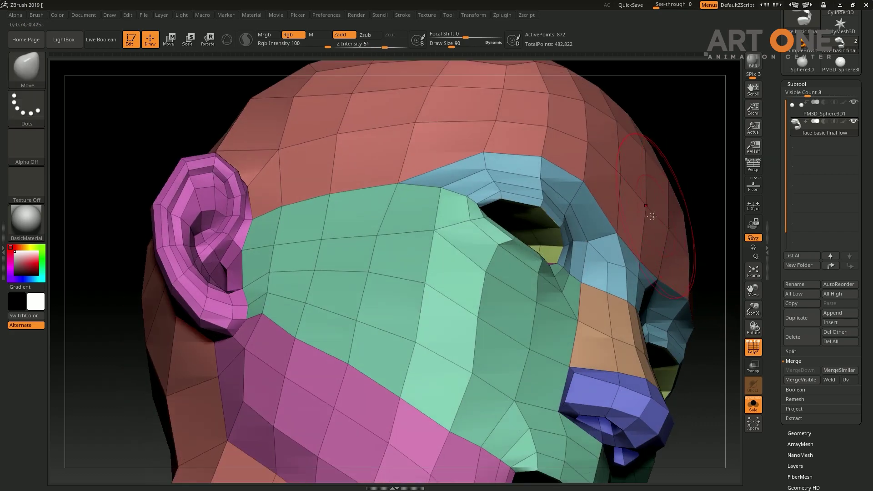
pyautogui.hotkey('ctrl', 'd')
pyautogui.keyDown('ctrl'); pyautogui.keyDown('shift'); pyautogui.click(514, 227); pyautogui.keyUp('shift'); pyautogui.keyUp('ctrl')
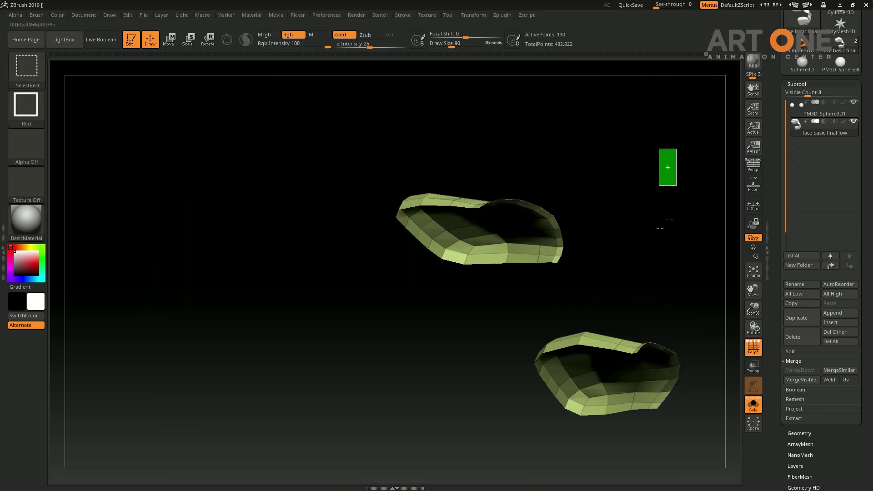
pyautogui.keyDown('ctrl'); pyautogui.keyDown('shift'); pyautogui.moveTo(659, 151); pyautogui.dragTo(677, 185); pyautogui.keyUp('shift'); pyautogui.keyUp('ctrl')
pyautogui.moveTo(166, 141); pyautogui.dragTo(143, 156)
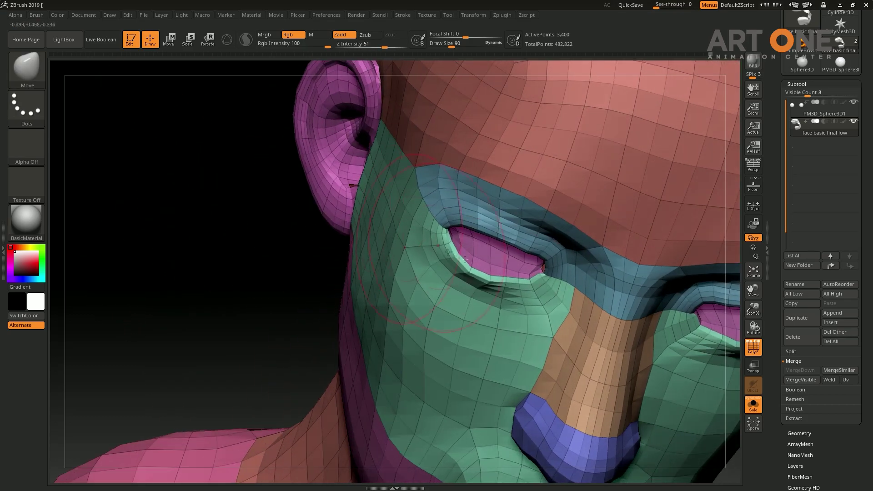
pyautogui.keyDown('ctrl'); pyautogui.keyDown('shift'); pyautogui.click(195, 273); pyautogui.keyUp('shift'); pyautogui.keyUp('ctrl')
pyautogui.moveTo(440, 327)
pyautogui.mouseDown()
pyautogui.moveTo(653, 362)
pyautogui.moveTo(665, 388)
pyautogui.moveTo(653, 386)
pyautogui.moveTo(670, 405)
pyautogui.moveTo(615, 322)
pyautogui.mouseUp()
pyautogui.hotkey('ctrl', 'd')
pyautogui.hotkey('ctrl', 'd')
# Step: Stretch both eyelid pieces taller with a vertically snapped transpose move
pyautogui.press('w')
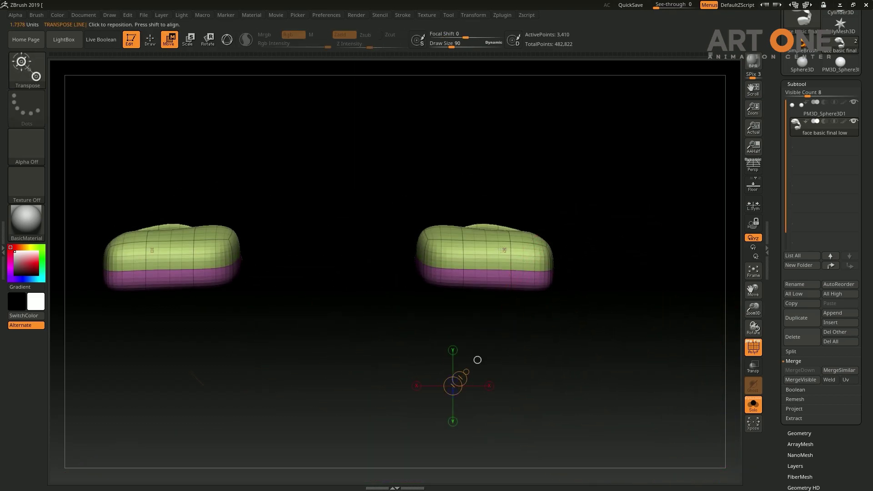
pyautogui.moveTo(639, 259)
pyautogui.mouseDown()
pyautogui.moveTo(650, 312)
pyautogui.moveTo(643, 267)
pyautogui.moveTo(655, 244)
pyautogui.mouseUp()
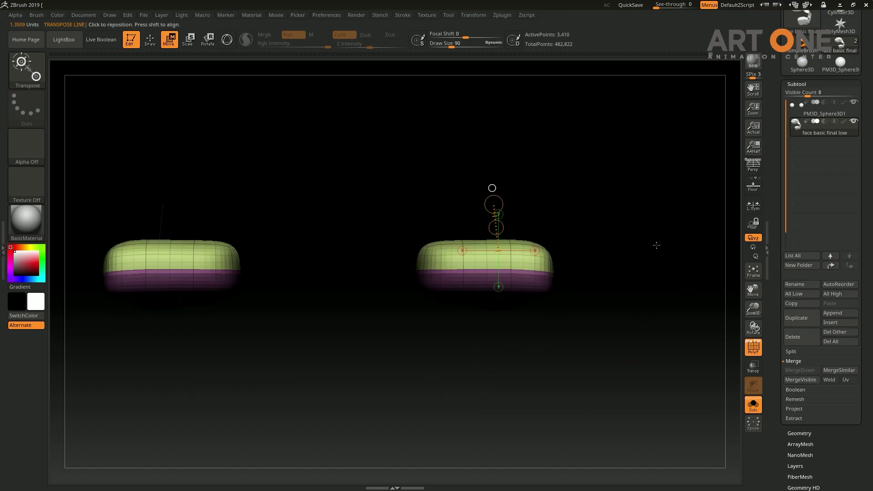
pyautogui.press('q')
pyautogui.press('w')
pyautogui.press('shift')
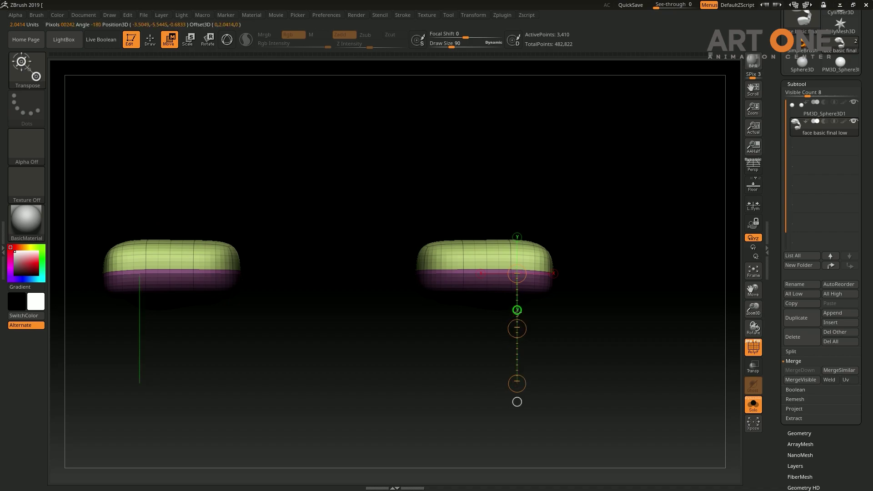
pyautogui.moveTo(522, 383); pyautogui.dragTo(522, 360)
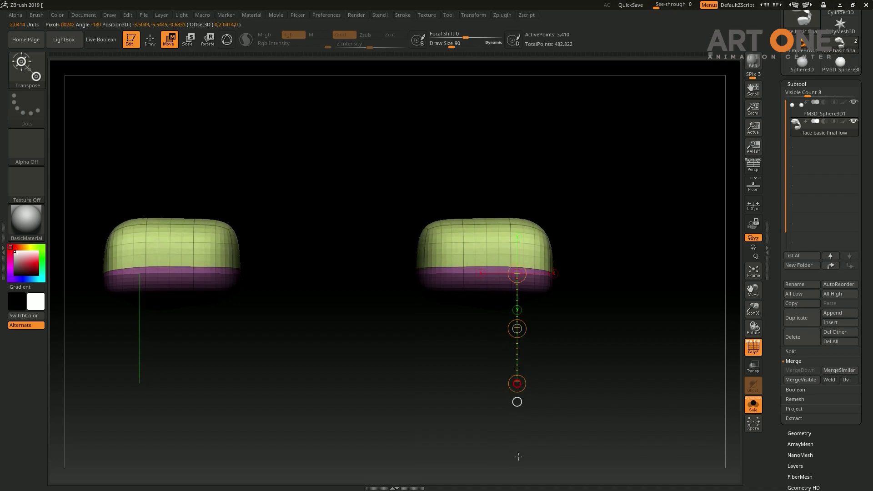
pyautogui.press('q')
# Step: Widen the eyelid pieces by pushing their inner and outer edges outward with the Move brush
pyautogui.moveTo(572, 290)
pyautogui.mouseDown()
pyautogui.moveTo(591, 325)
pyautogui.moveTo(511, 293)
pyautogui.moveTo(571, 188)
pyautogui.mouseUp()
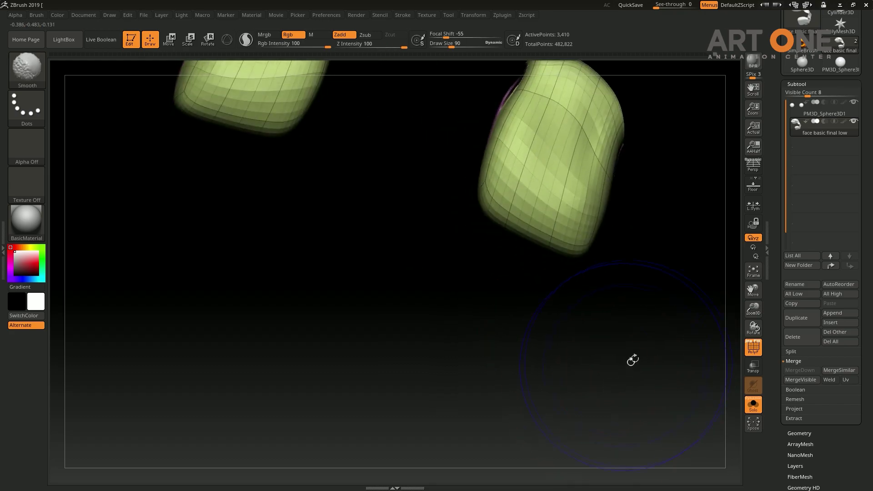
pyautogui.moveTo(481, 172); pyautogui.dragTo(474, 169)
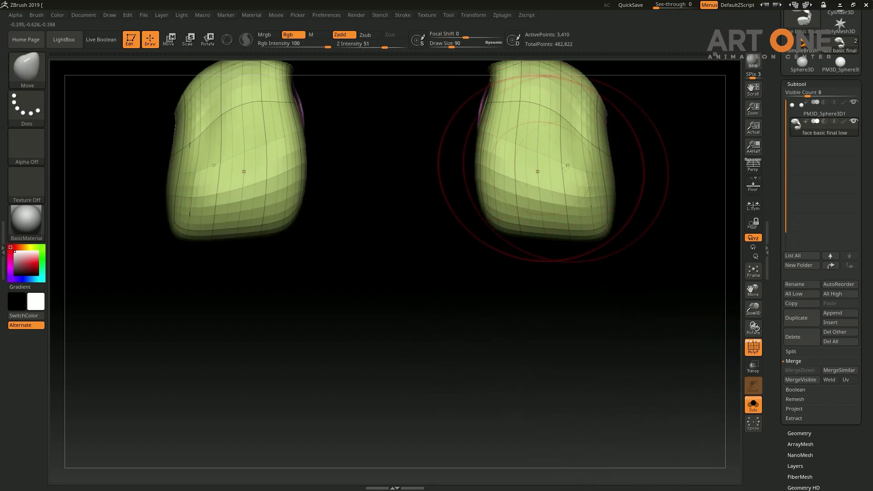
pyautogui.moveTo(620, 166)
pyautogui.mouseDown()
pyautogui.moveTo(632, 165)
pyautogui.moveTo(616, 165)
pyautogui.mouseUp()
pyautogui.moveTo(477, 165); pyautogui.dragTo(466, 164)
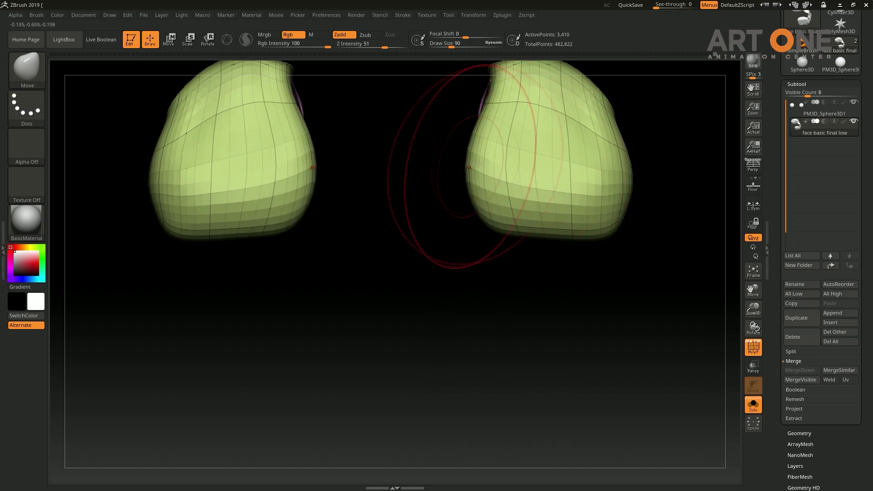
pyautogui.moveTo(690, 210); pyautogui.dragTo(694, 125)
pyautogui.moveTo(663, 155); pyautogui.dragTo(546, 166)
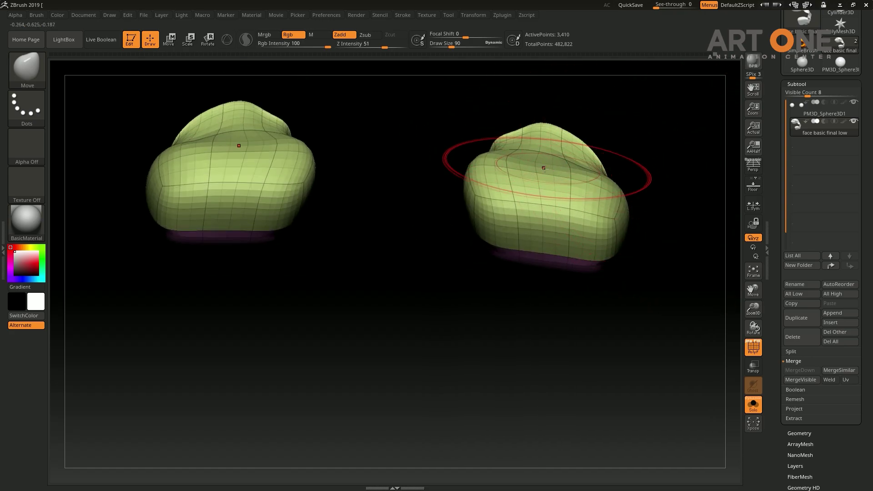
pyautogui.moveTo(673, 191)
pyautogui.mouseDown()
pyautogui.moveTo(547, 227)
pyautogui.moveTo(550, 234)
pyautogui.mouseUp()
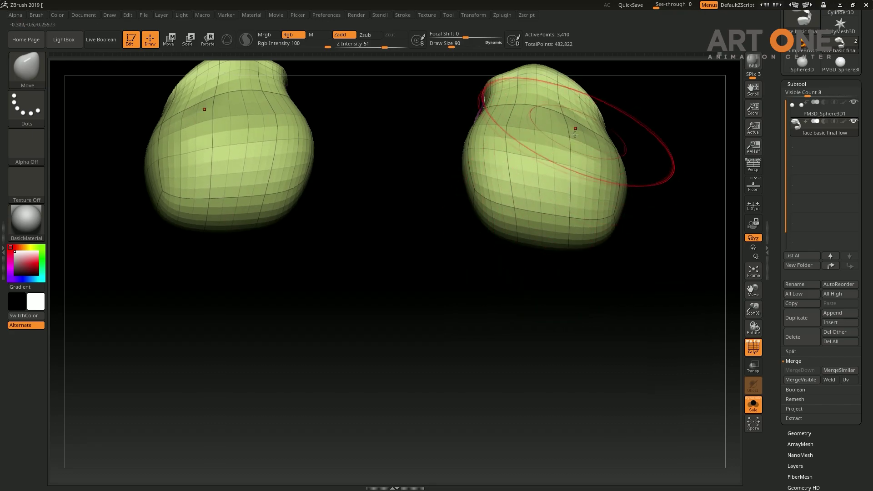
# Step: Stretch the pink lower bands slightly deeper along a vertical transpose line
pyautogui.press('w')
pyautogui.moveTo(685, 233)
pyautogui.mouseDown()
pyautogui.moveTo(694, 228)
pyautogui.moveTo(645, 288)
pyautogui.moveTo(605, 251)
pyautogui.mouseUp()
pyautogui.moveTo(513, 197); pyautogui.dragTo(504, 338)
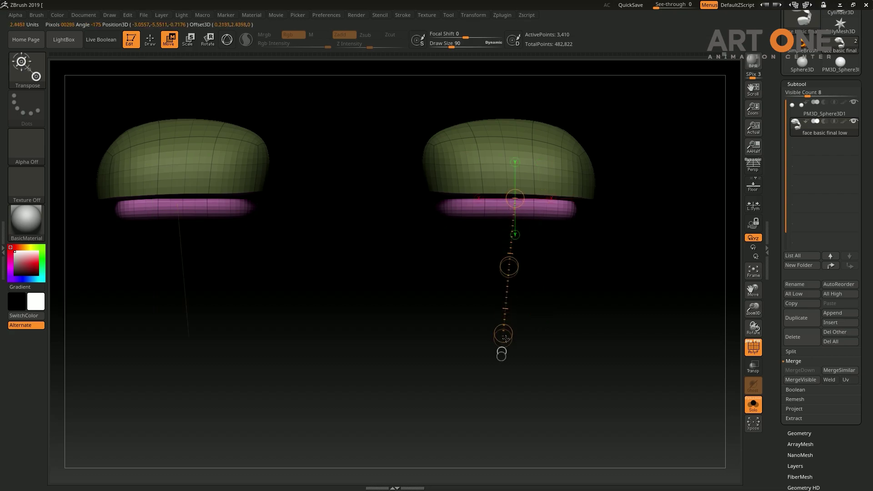
pyautogui.moveTo(514, 173); pyautogui.dragTo(522, 237)
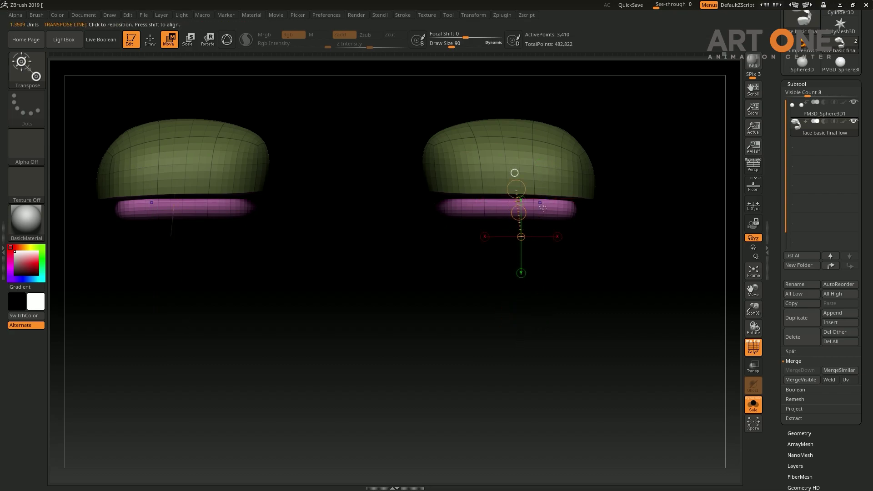
pyautogui.moveTo(546, 199)
pyautogui.mouseDown()
pyautogui.moveTo(559, 358)
pyautogui.moveTo(553, 428)
pyautogui.mouseUp()
pyautogui.press('shift')
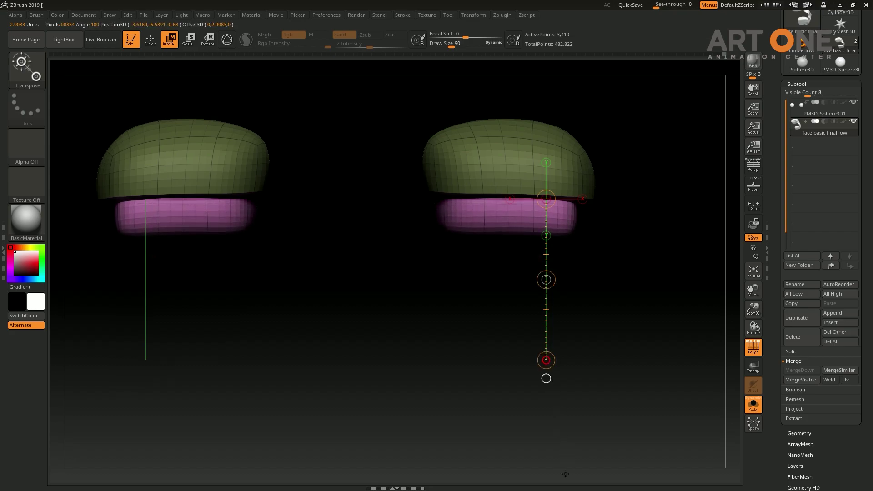
pyautogui.press('q')
pyautogui.moveTo(598, 325)
pyautogui.mouseDown()
pyautogui.moveTo(607, 332)
pyautogui.moveTo(679, 156)
pyautogui.moveTo(553, 335)
pyautogui.moveTo(502, 335)
pyautogui.moveTo(638, 343)
pyautogui.moveTo(612, 327)
pyautogui.mouseUp()
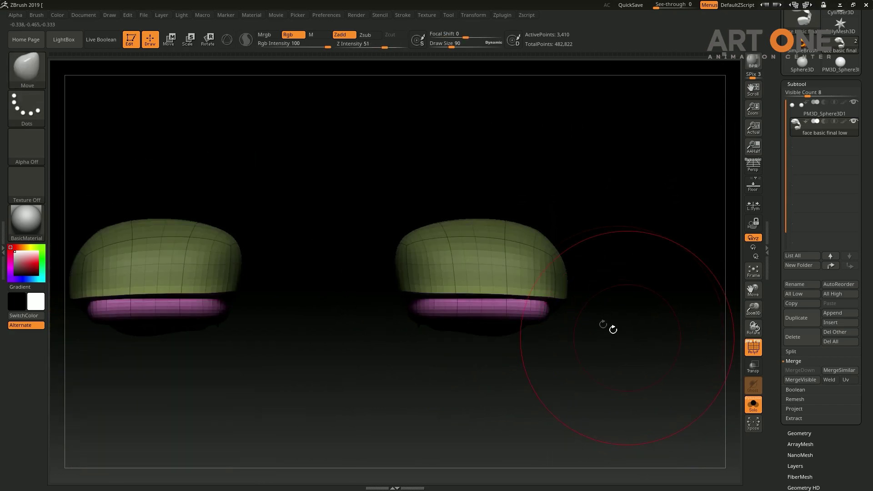
# Step: Move both pink lower lids further down along a vertical transpose line
pyautogui.press('w')
pyautogui.moveTo(465, 301)
pyautogui.mouseDown()
pyautogui.moveTo(454, 423)
pyautogui.moveTo(463, 456)
pyautogui.mouseUp()
pyautogui.press('shift')
pyautogui.press('q')
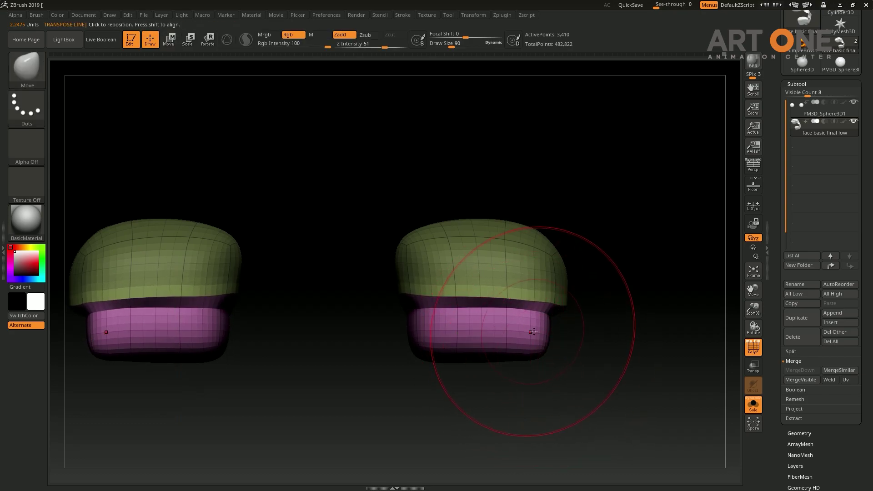
# Step: Round the lid shells with a smaller Move brush, bulging the outer sides and pulling the dark band down
pyautogui.moveTo(604, 327); pyautogui.dragTo(591, 226)
pyautogui.moveTo(478, 293); pyautogui.dragTo(485, 286)
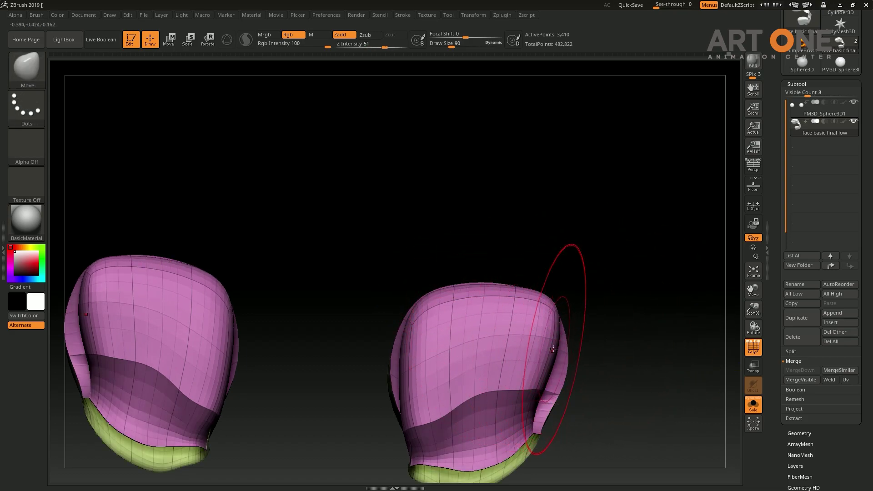
pyautogui.press('[')
pyautogui.press('[')
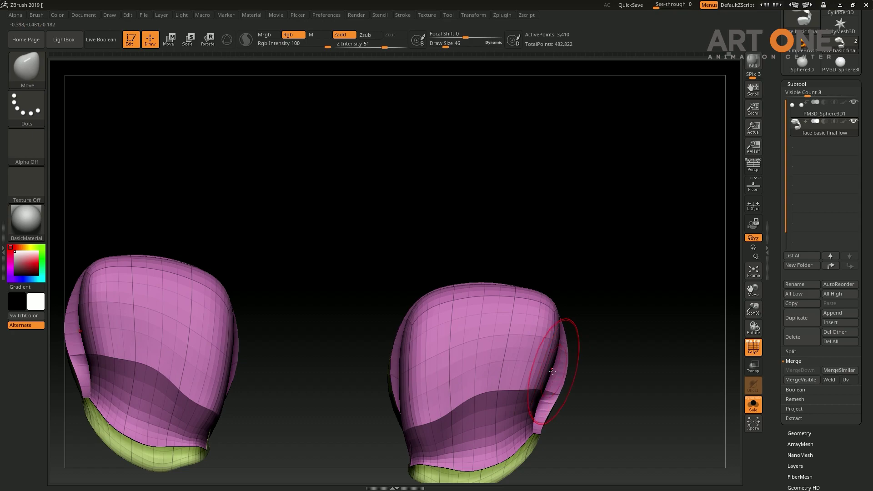
pyautogui.moveTo(552, 372); pyautogui.dragTo(564, 363)
pyautogui.moveTo(558, 314); pyautogui.dragTo(566, 309)
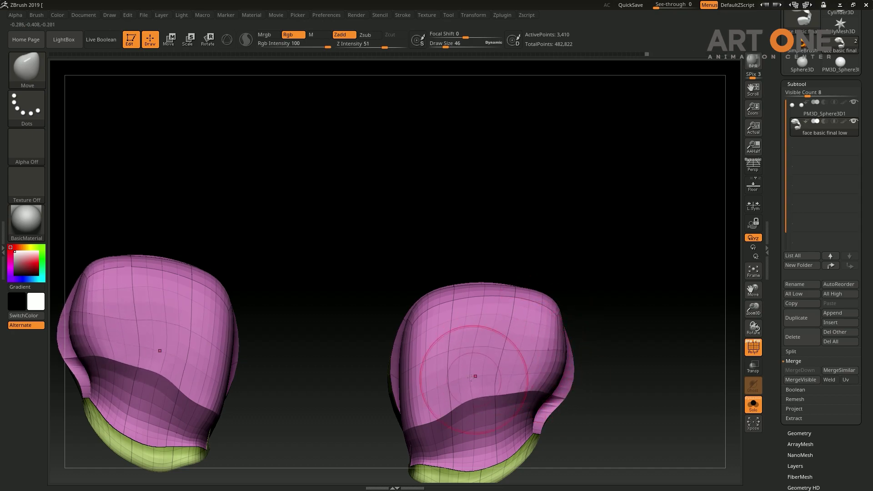
pyautogui.moveTo(471, 378); pyautogui.dragTo(484, 399)
pyautogui.moveTo(401, 366); pyautogui.dragTo(428, 361)
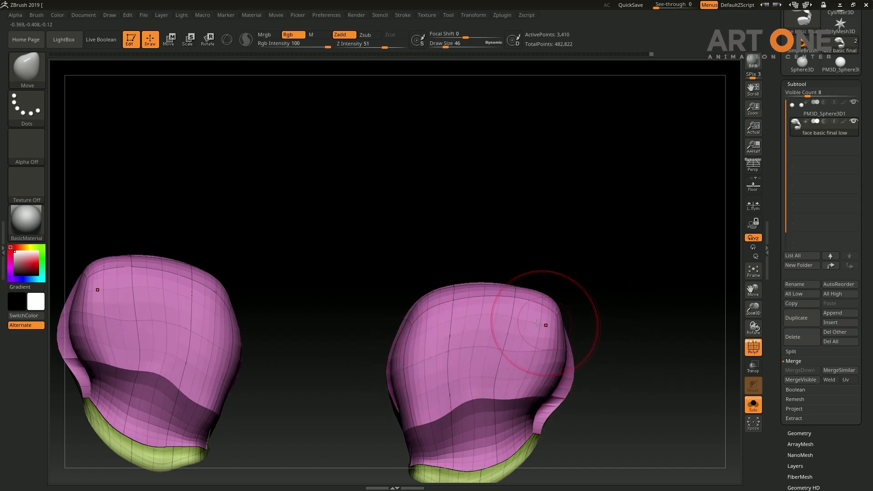
pyautogui.moveTo(623, 302); pyautogui.dragTo(455, 325)
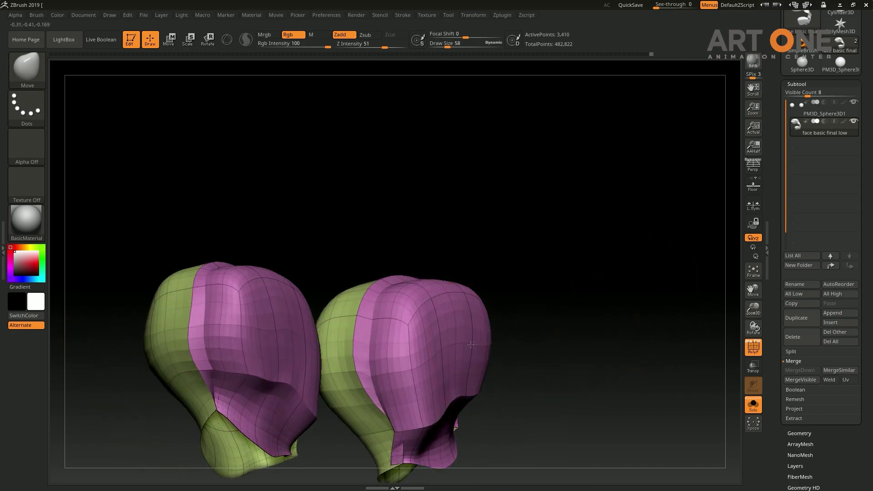
pyautogui.moveTo(564, 322); pyautogui.dragTo(592, 335)
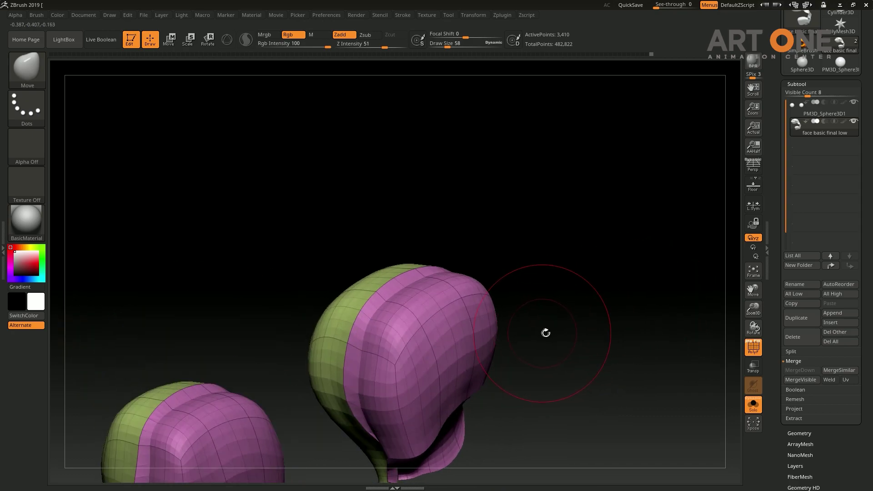
# Step: Raise the shells to a finer subdivision level and smooth their surfaces
pyautogui.press('d')
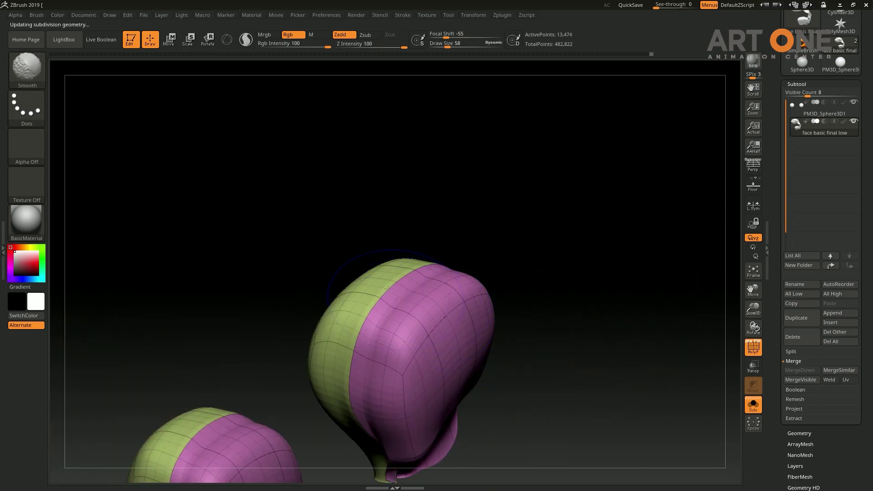
pyautogui.moveTo(466, 298); pyautogui.dragTo(497, 298)
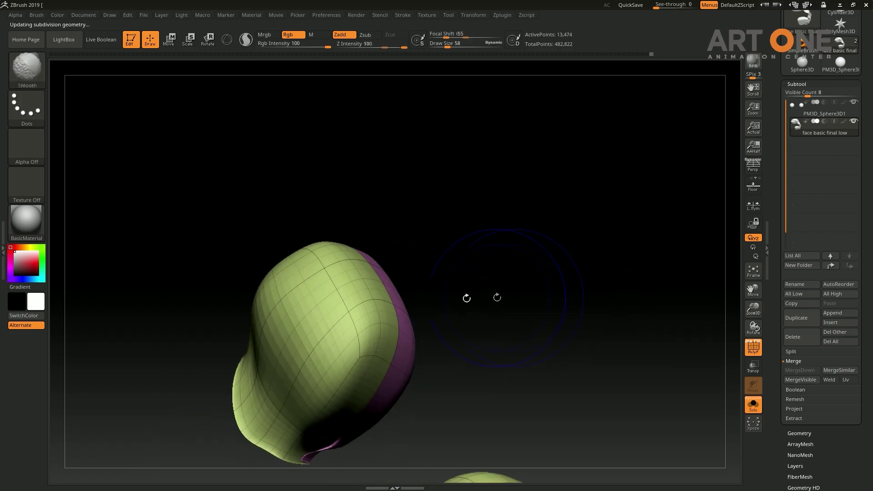
pyautogui.moveTo(419, 323); pyautogui.dragTo(370, 359)
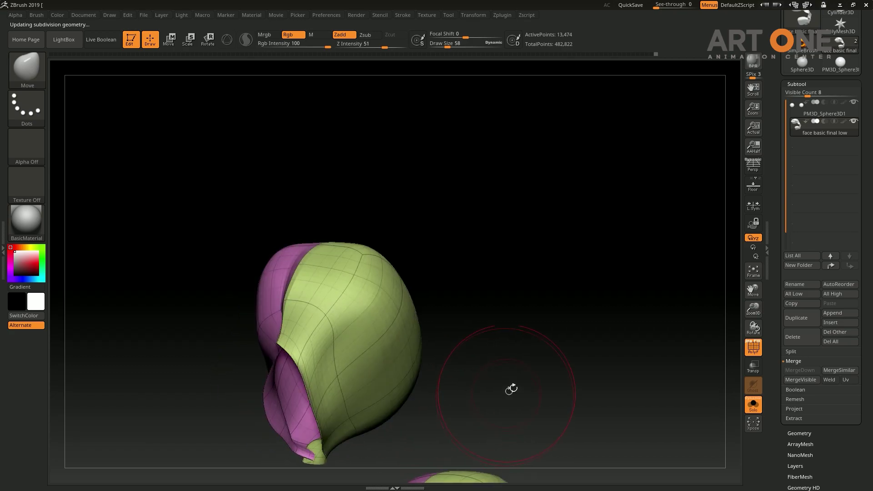
pyautogui.moveTo(511, 390); pyautogui.dragTo(497, 332)
pyautogui.press('shift')
pyautogui.moveTo(485, 293); pyautogui.dragTo(523, 296)
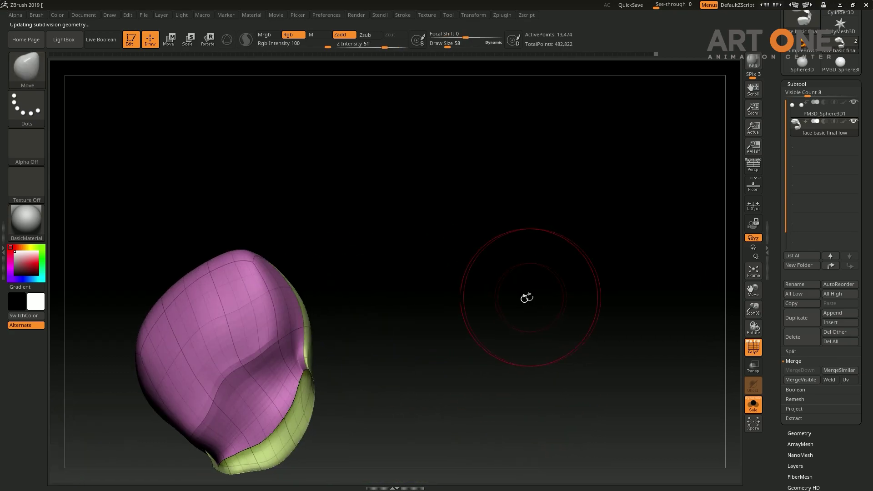
pyautogui.press('shift')
pyautogui.keyDown('shift'); pyautogui.moveTo(212, 397); pyautogui.dragTo(256, 371); pyautogui.keyUp('shift')
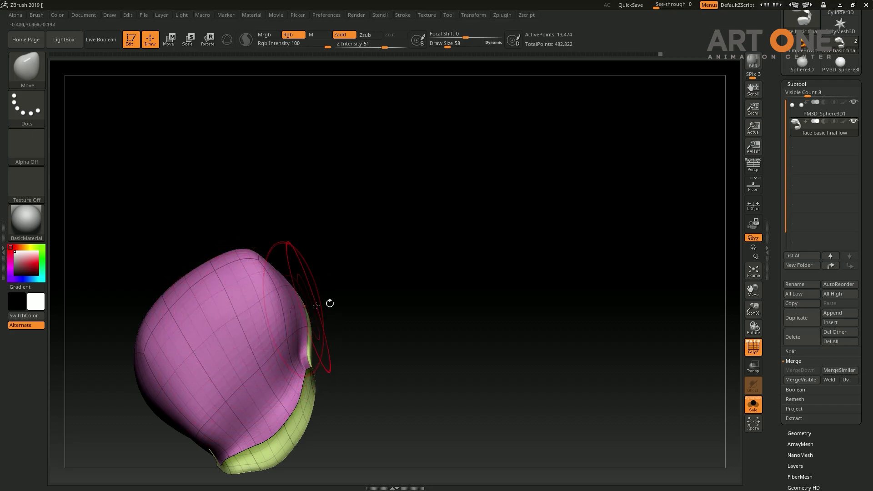
# Step: Inspect the shells from all sides, then select the full face subtool in front view
pyautogui.moveTo(316, 306); pyautogui.dragTo(199, 338)
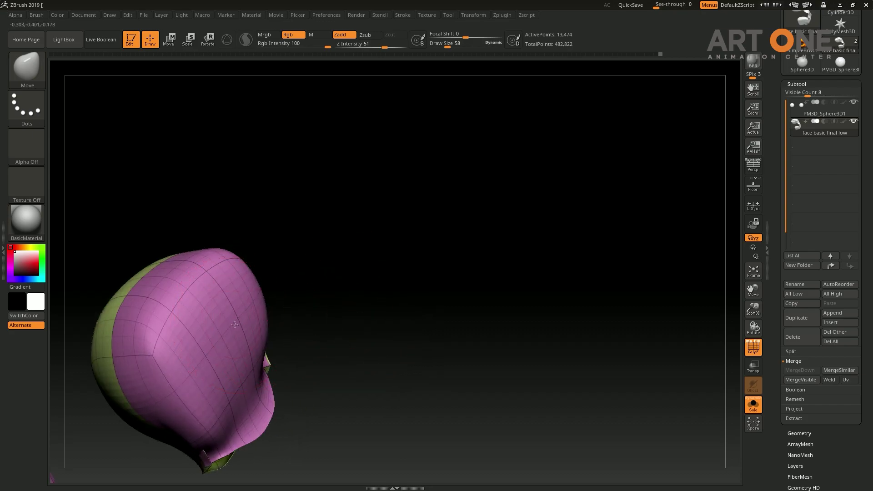
pyautogui.moveTo(370, 312)
pyautogui.mouseDown()
pyautogui.moveTo(228, 343)
pyautogui.moveTo(425, 312)
pyautogui.moveTo(411, 301)
pyautogui.moveTo(458, 267)
pyautogui.mouseUp()
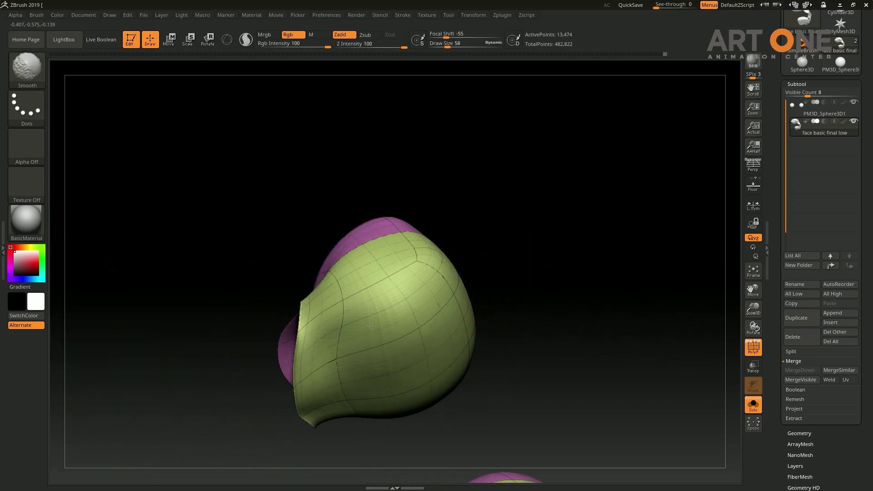
pyautogui.moveTo(384, 377); pyautogui.dragTo(472, 288)
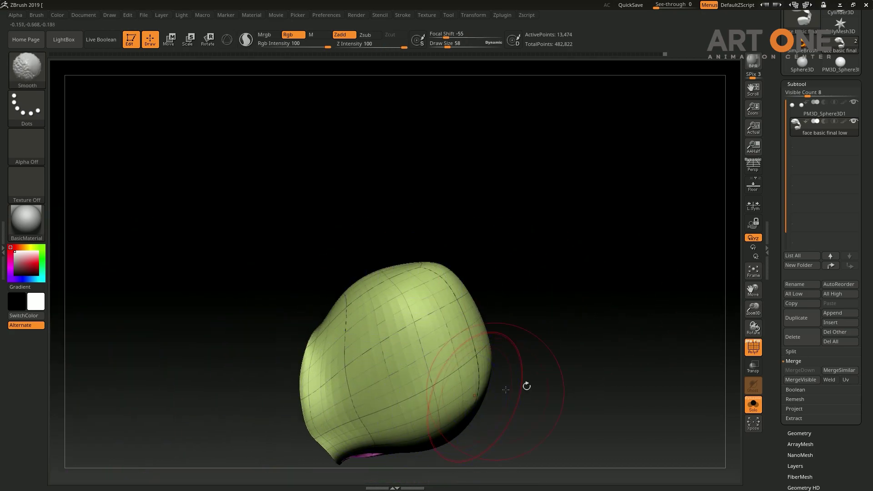
pyautogui.moveTo(526, 384); pyautogui.dragTo(501, 328)
pyautogui.moveTo(595, 360)
pyautogui.mouseDown()
pyautogui.moveTo(593, 313)
pyautogui.moveTo(659, 292)
pyautogui.moveTo(455, 282)
pyautogui.moveTo(590, 344)
pyautogui.moveTo(615, 291)
pyautogui.moveTo(591, 277)
pyautogui.moveTo(447, 247)
pyautogui.mouseUp()
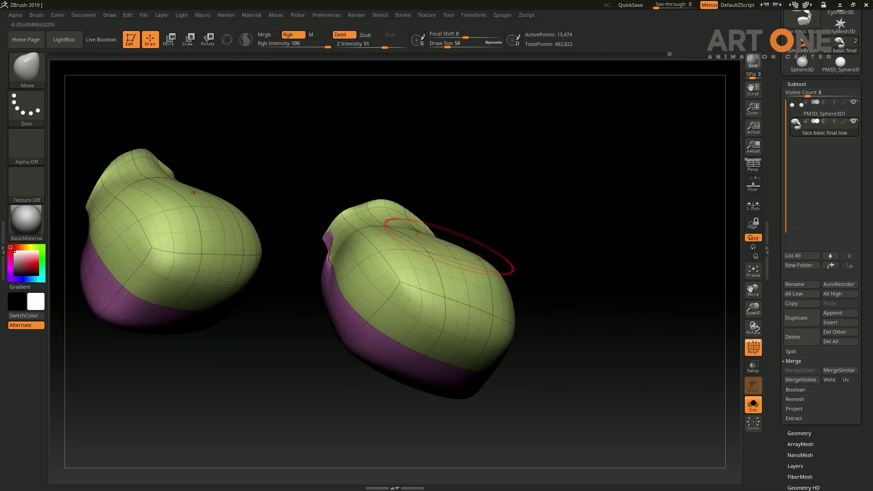
pyautogui.moveTo(523, 255)
pyautogui.mouseDown()
pyautogui.moveTo(604, 254)
pyautogui.moveTo(594, 204)
pyautogui.moveTo(535, 266)
pyautogui.moveTo(579, 276)
pyautogui.mouseUp()
pyautogui.moveTo(502, 305); pyautogui.dragTo(575, 279, button='right')
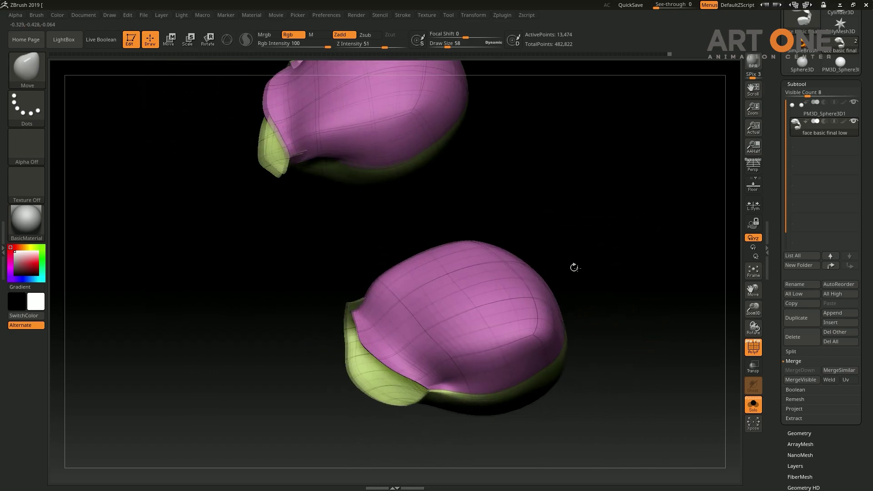
pyautogui.moveTo(626, 304)
pyautogui.keyDown('ctrl'); pyautogui.mouseDown(button='right')
pyautogui.moveTo(610, 253)
pyautogui.moveTo(627, 380)
pyautogui.mouseUp(button='right'); pyautogui.keyUp('ctrl')
pyautogui.hotkey('alt', 'Down')
pyautogui.moveTo(613, 244)
pyautogui.mouseDown()
pyautogui.moveTo(659, 257)
pyautogui.moveTo(709, 349)
pyautogui.mouseUp()
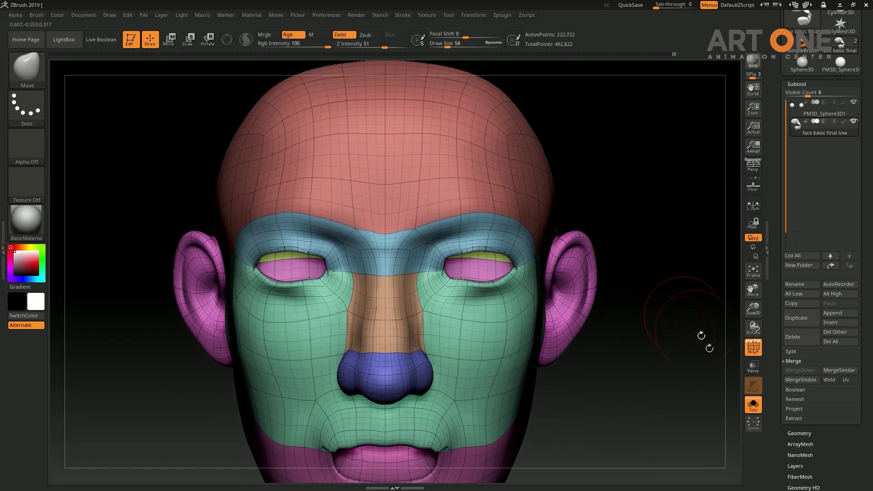
# Step: Show the eyeballs again and isolate the blue brow band with the lids and eyeballs
pyautogui.click(758, 406)
pyautogui.keyDown('ctrl'); pyautogui.moveTo(659, 228); pyautogui.dragTo(695, 182, button='right'); pyautogui.keyUp('ctrl')
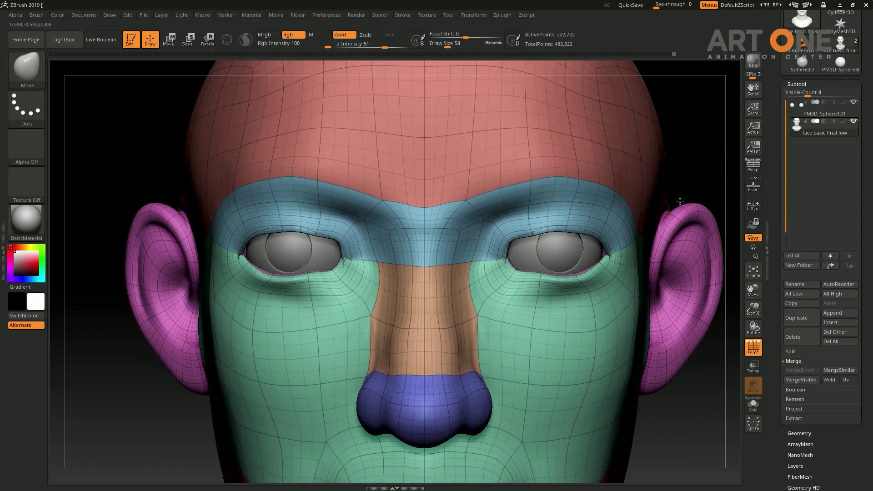
pyautogui.moveTo(696, 182)
pyautogui.keyDown('alt'); pyautogui.mouseDown()
pyautogui.moveTo(681, 172)
pyautogui.moveTo(679, 197)
pyautogui.mouseUp(); pyautogui.keyUp('alt')
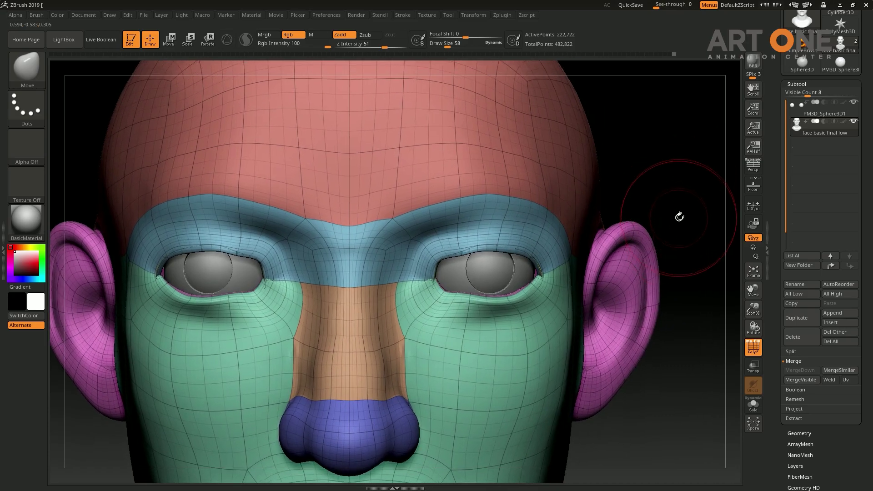
pyautogui.keyDown('ctrl'); pyautogui.keyDown('shift'); pyautogui.click(531, 224); pyautogui.keyUp('shift'); pyautogui.keyUp('ctrl')
pyautogui.keyDown('ctrl'); pyautogui.keyDown('shift'); pyautogui.moveTo(665, 182); pyautogui.dragTo(689, 203); pyautogui.keyUp('shift'); pyautogui.keyUp('ctrl')
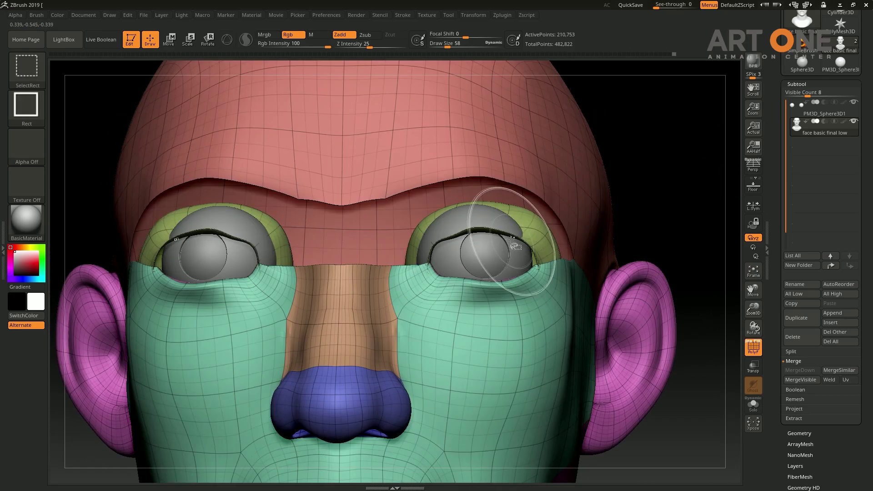
pyautogui.keyDown('ctrl'); pyautogui.keyDown('shift'); pyautogui.click(645, 191); pyautogui.keyUp('shift'); pyautogui.keyUp('ctrl')
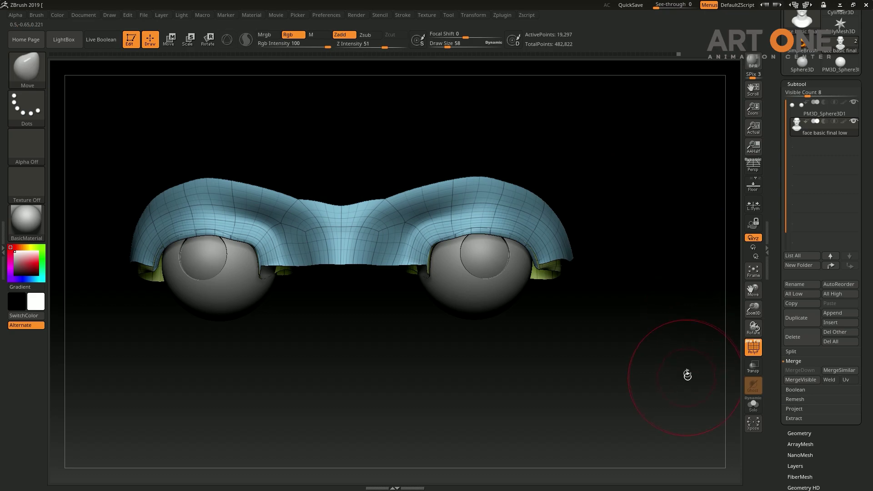
pyautogui.moveTo(686, 374)
pyautogui.mouseDown()
pyautogui.moveTo(684, 295)
pyautogui.moveTo(682, 306)
pyautogui.moveTo(705, 302)
pyautogui.moveTo(640, 336)
pyautogui.mouseUp()
# Step: Zoom and rotate in to view the eyes beneath the brow band
pyautogui.press('w')
pyautogui.press('q')
pyautogui.keyDown('alt'); pyautogui.moveTo(640, 242); pyautogui.dragTo(627, 285); pyautogui.keyUp('alt')
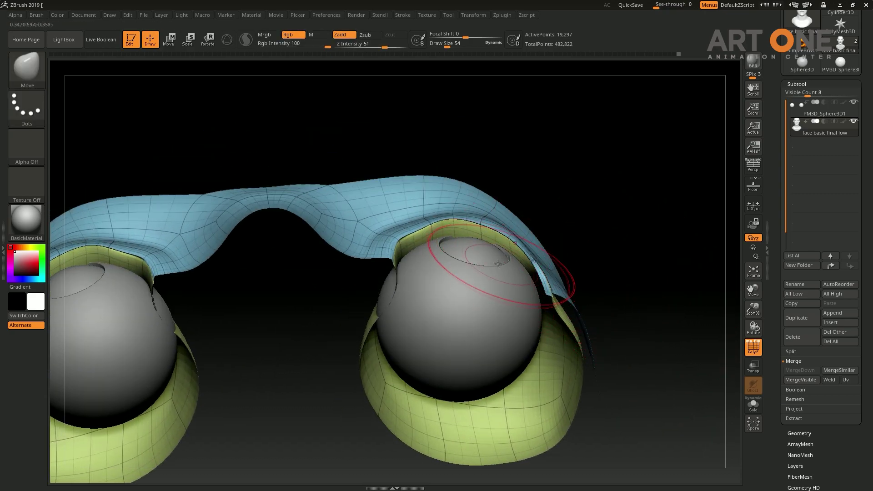
pyautogui.moveTo(621, 214); pyautogui.dragTo(526, 236)
pyautogui.press('w')
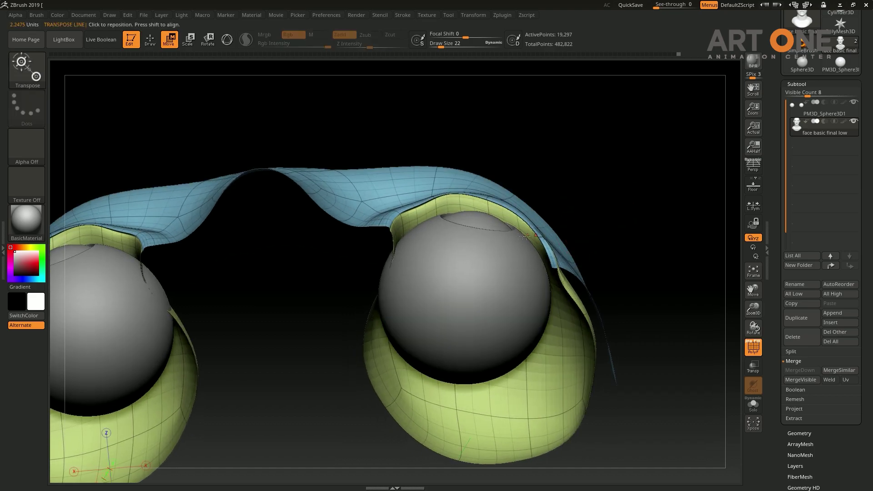
pyautogui.press('q')
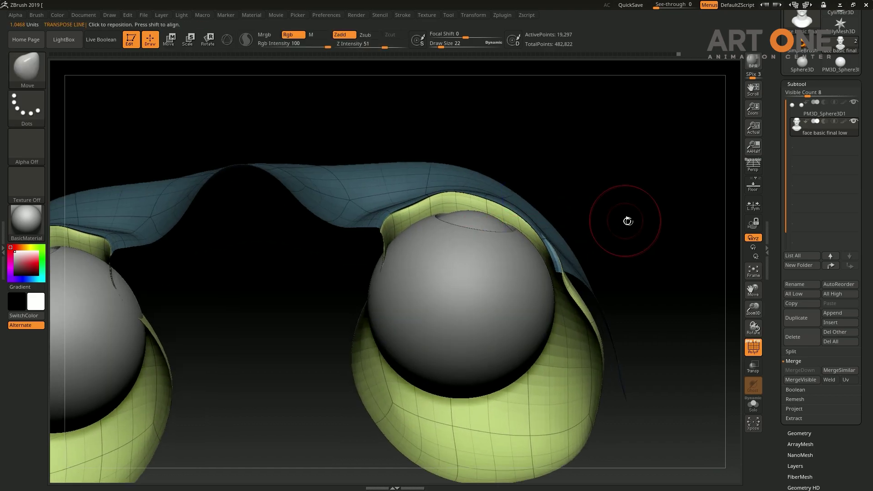
pyautogui.moveTo(627, 218)
pyautogui.mouseDown()
pyautogui.moveTo(654, 296)
pyautogui.moveTo(673, 278)
pyautogui.moveTo(513, 245)
pyautogui.mouseUp()
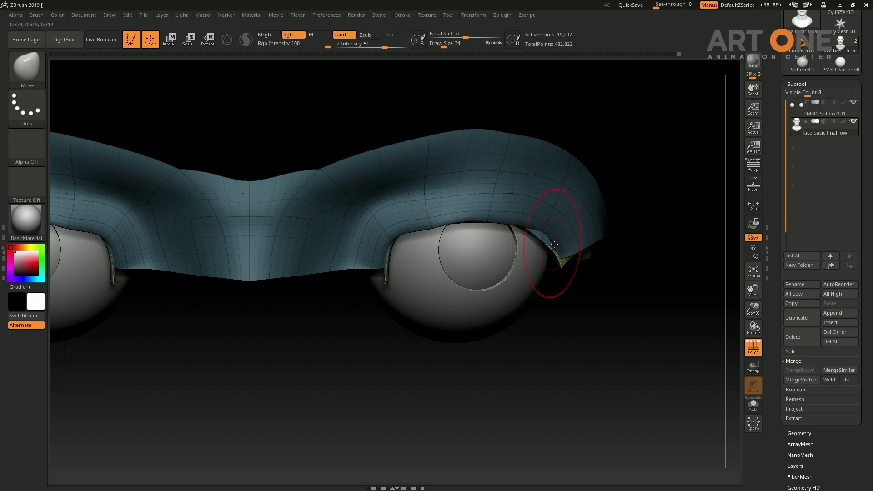
# Step: Turn the view to face the brow over the eyeball and shrink the Move brush
pyautogui.moveTo(617, 226)
pyautogui.mouseDown()
pyautogui.moveTo(633, 175)
pyautogui.moveTo(570, 237)
pyautogui.moveTo(623, 230)
pyautogui.moveTo(581, 206)
pyautogui.moveTo(530, 213)
pyautogui.moveTo(594, 179)
pyautogui.moveTo(599, 213)
pyautogui.mouseUp()
pyautogui.moveTo(491, 202)
pyautogui.mouseDown()
pyautogui.moveTo(634, 222)
pyautogui.moveTo(705, 167)
pyautogui.moveTo(601, 192)
pyautogui.moveTo(623, 142)
pyautogui.moveTo(583, 189)
pyautogui.moveTo(430, 223)
pyautogui.mouseUp()
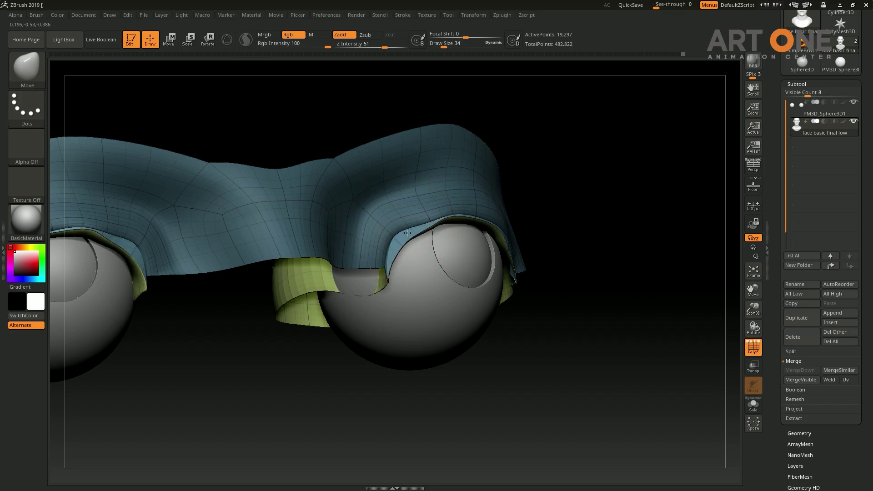
pyautogui.moveTo(591, 195)
pyautogui.mouseDown()
pyautogui.moveTo(681, 202)
pyautogui.moveTo(657, 192)
pyautogui.moveTo(636, 223)
pyautogui.moveTo(576, 222)
pyautogui.moveTo(591, 240)
pyautogui.mouseUp()
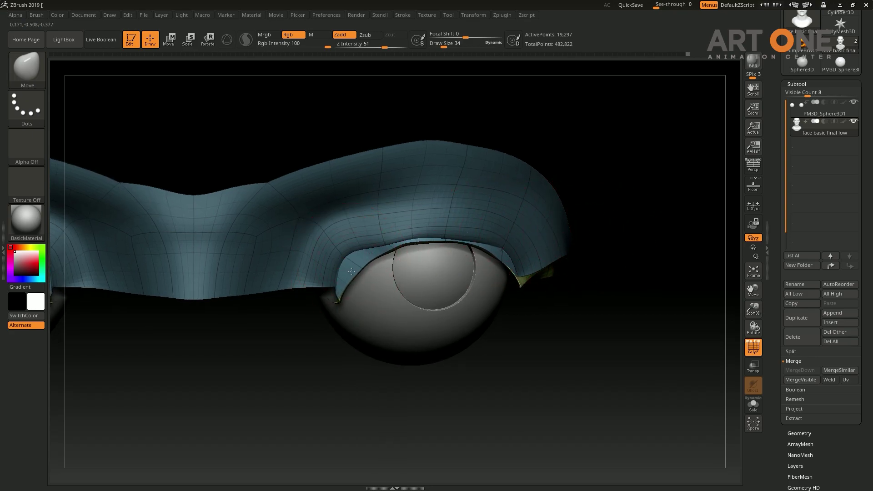
pyautogui.moveTo(629, 200)
pyautogui.mouseDown()
pyautogui.moveTo(476, 210)
pyautogui.moveTo(508, 228)
pyautogui.mouseUp()
pyautogui.press('[')
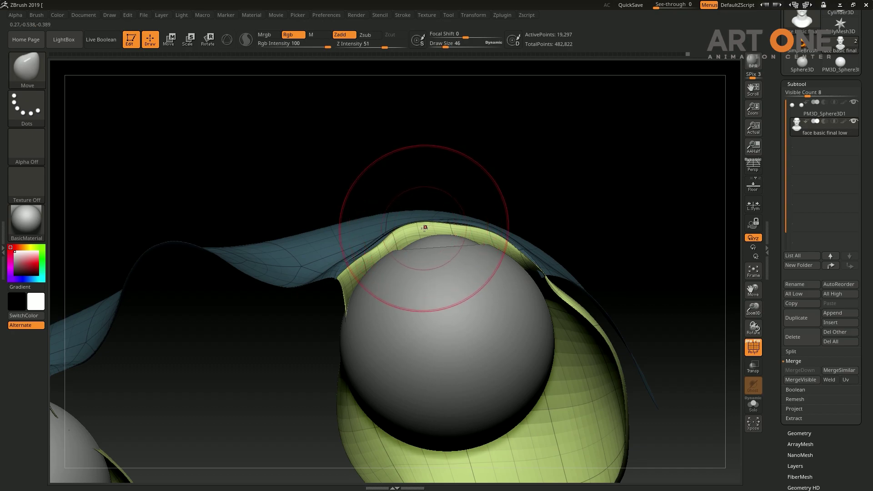
pyautogui.press('[')
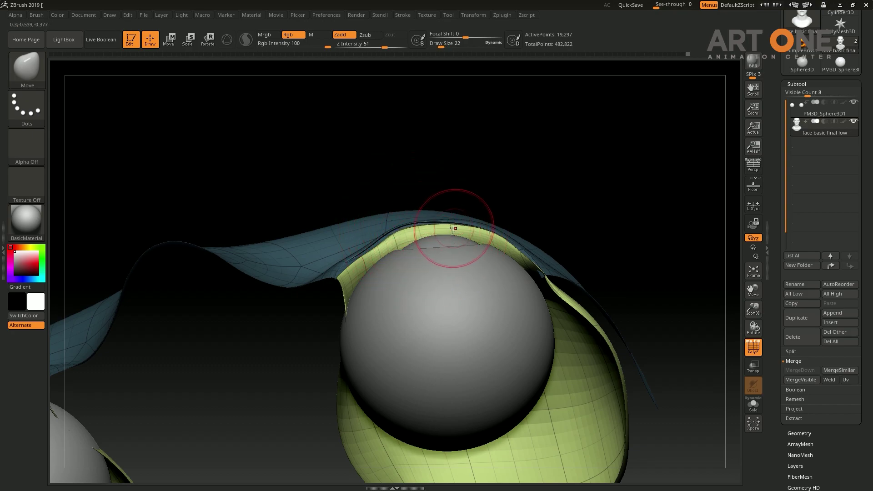
pyautogui.moveTo(495, 235)
pyautogui.mouseDown()
pyautogui.moveTo(578, 230)
pyautogui.moveTo(525, 246)
pyautogui.mouseUp()
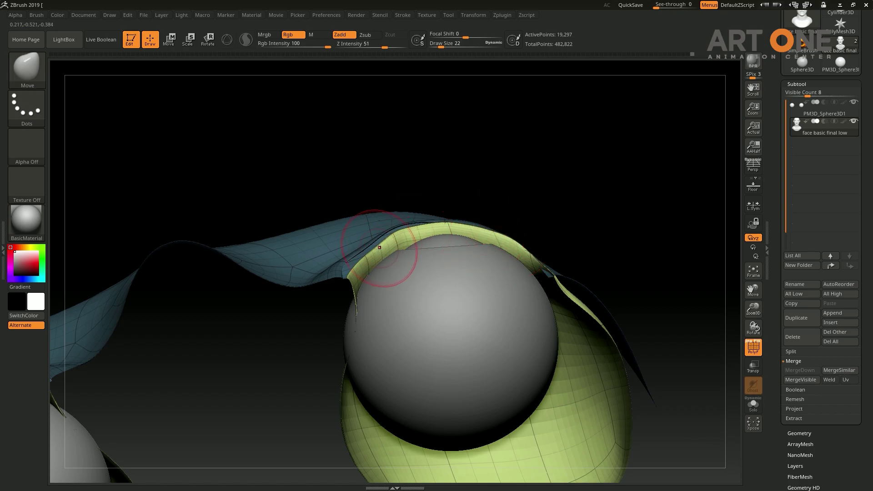
pyautogui.moveTo(635, 210)
pyautogui.mouseDown()
pyautogui.moveTo(652, 234)
pyautogui.moveTo(692, 240)
pyautogui.moveTo(584, 233)
pyautogui.mouseUp()
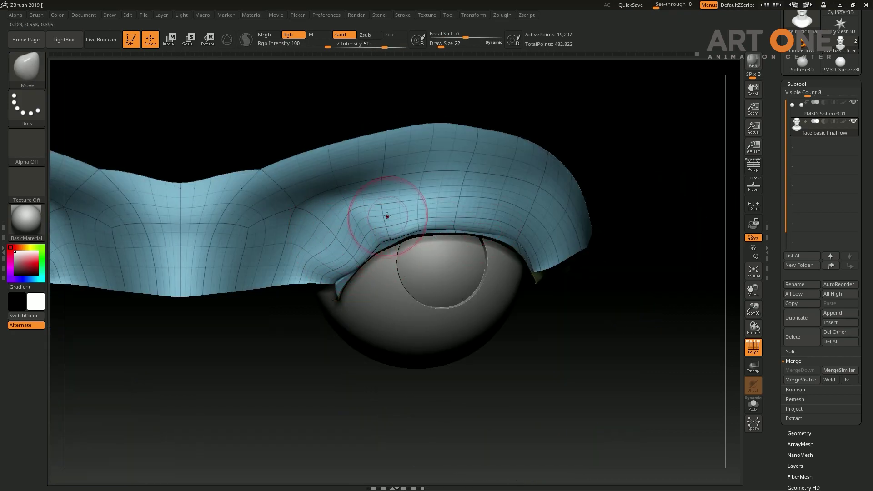
# Step: Reshape the dent in the brow and smooth its fold over the eyeball
pyautogui.moveTo(387, 216); pyautogui.dragTo(430, 201)
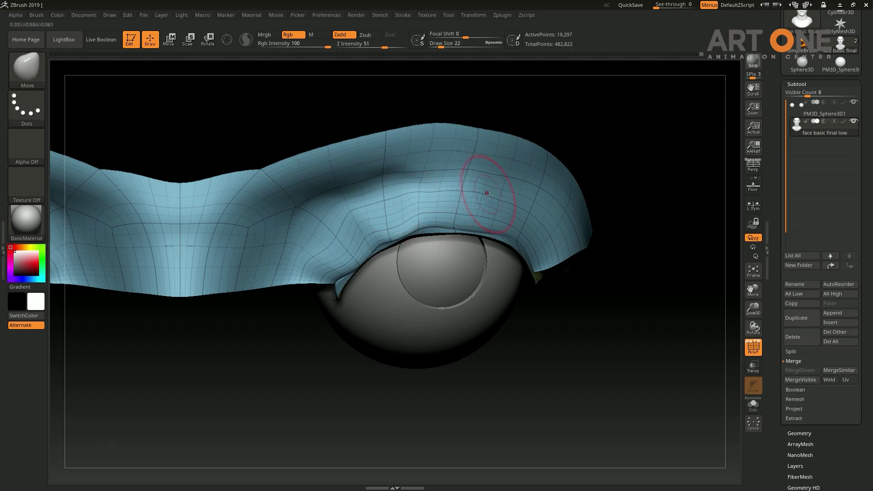
pyautogui.moveTo(547, 223); pyautogui.dragTo(528, 241)
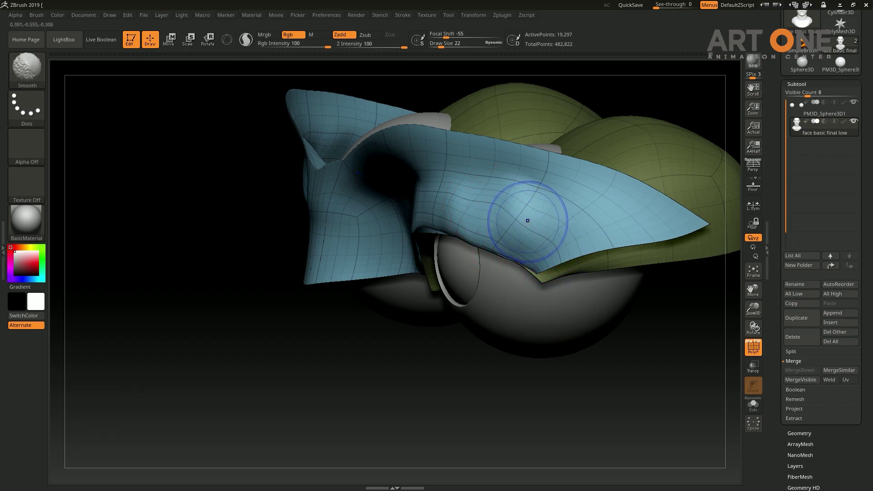
pyautogui.moveTo(472, 351); pyautogui.dragTo(585, 350)
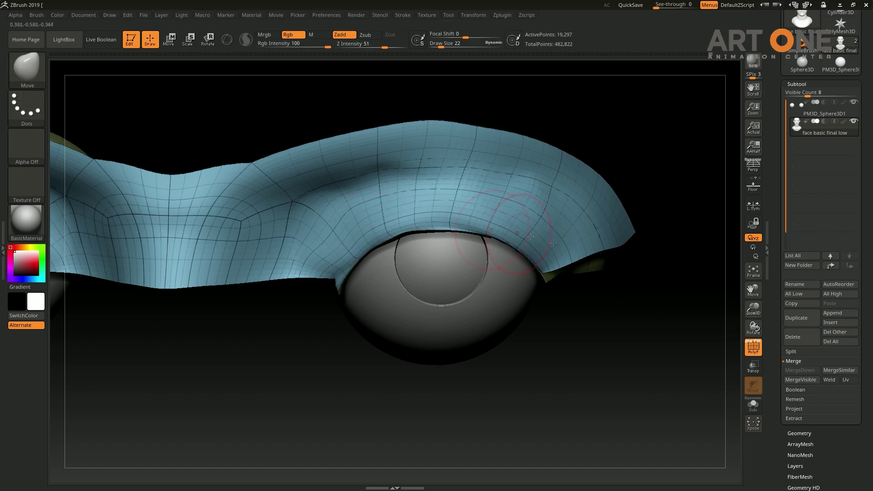
pyautogui.moveTo(669, 296); pyautogui.dragTo(482, 216)
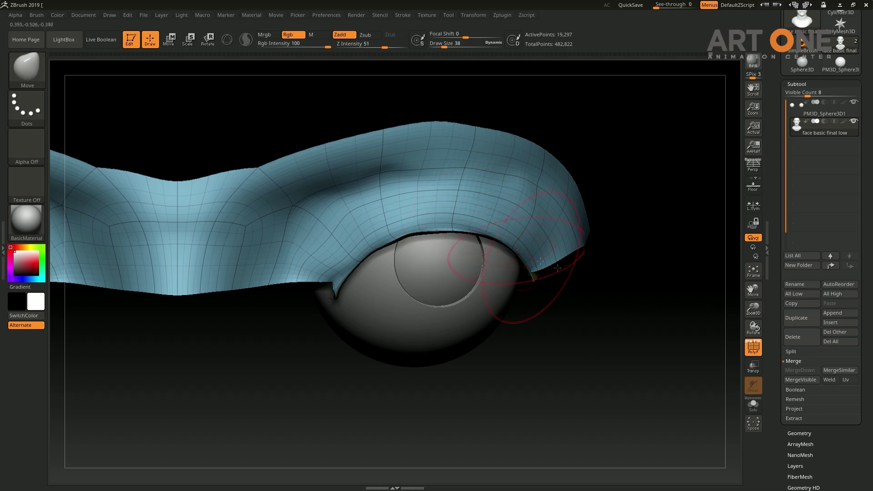
pyautogui.moveTo(558, 268); pyautogui.dragTo(454, 237)
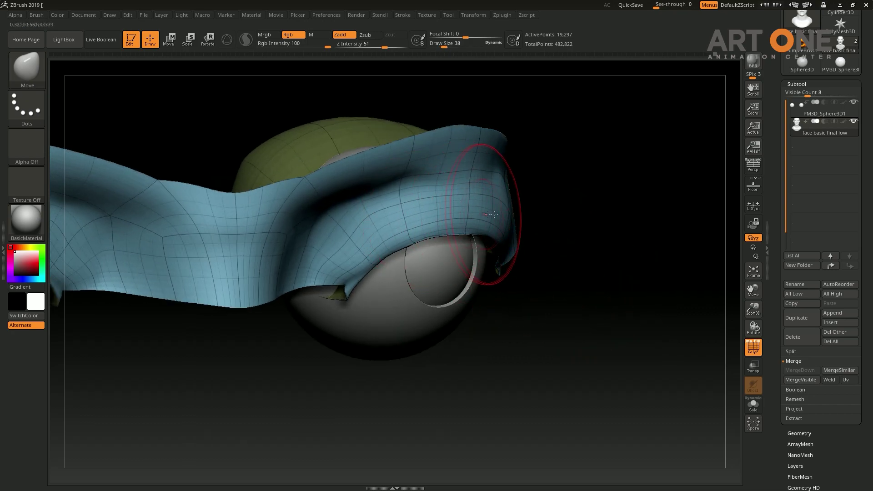
pyautogui.moveTo(490, 215); pyautogui.dragTo(389, 241)
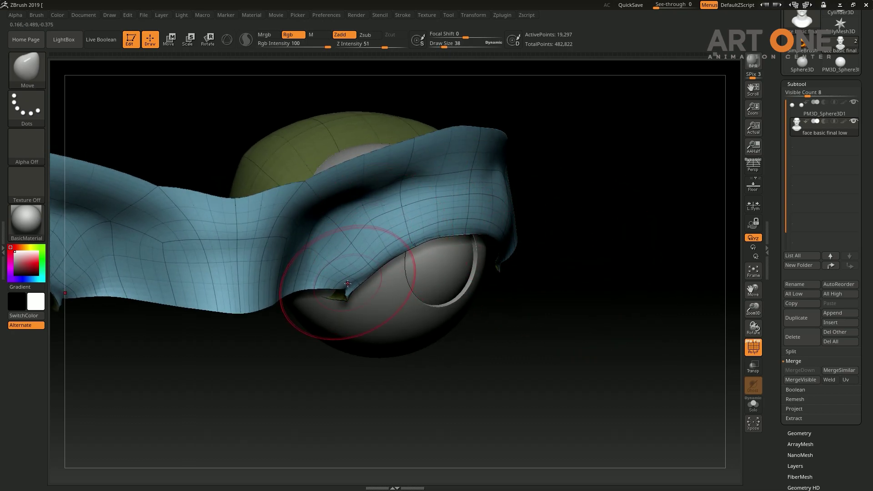
pyautogui.keyDown('shift'); pyautogui.moveTo(354, 273); pyautogui.dragTo(362, 241); pyautogui.keyUp('shift')
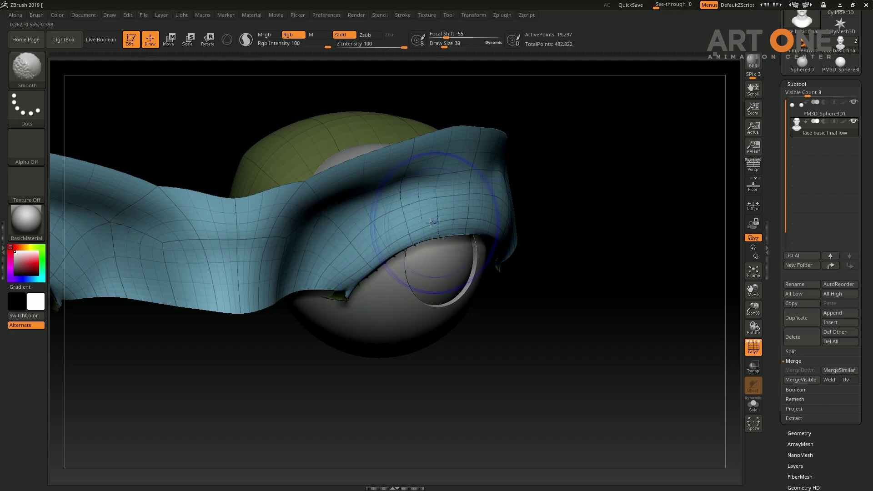
pyautogui.moveTo(645, 255); pyautogui.dragTo(633, 171)
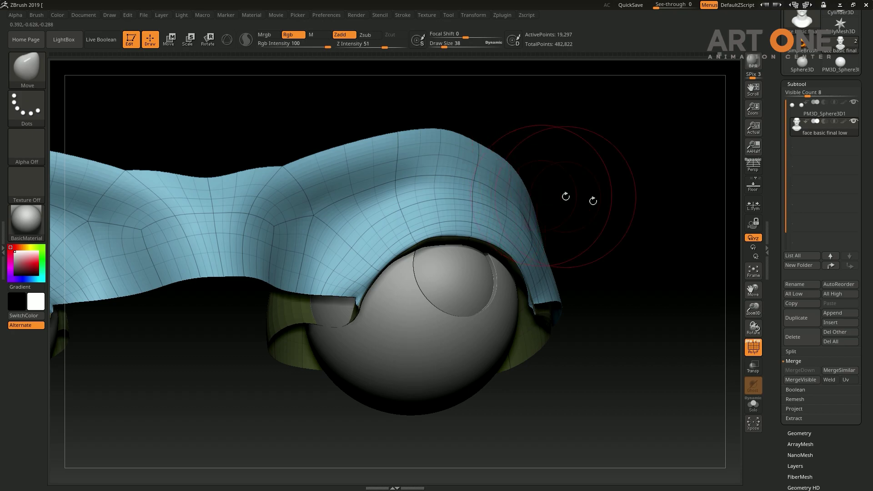
pyautogui.moveTo(565, 196)
pyautogui.mouseDown()
pyautogui.moveTo(556, 235)
pyautogui.moveTo(546, 209)
pyautogui.moveTo(530, 215)
pyautogui.mouseUp()
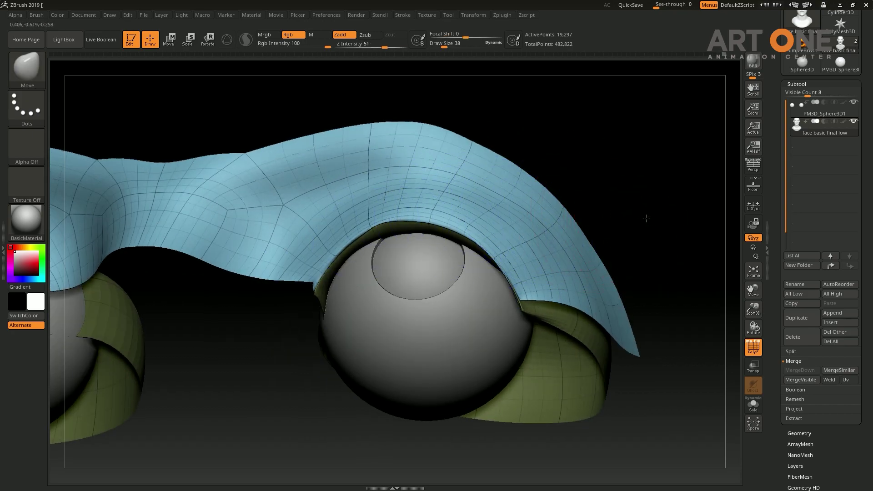
pyautogui.moveTo(643, 218)
pyautogui.mouseDown()
pyautogui.moveTo(636, 225)
pyautogui.moveTo(656, 266)
pyautogui.moveTo(653, 249)
pyautogui.moveTo(568, 260)
pyautogui.moveTo(639, 234)
pyautogui.mouseUp()
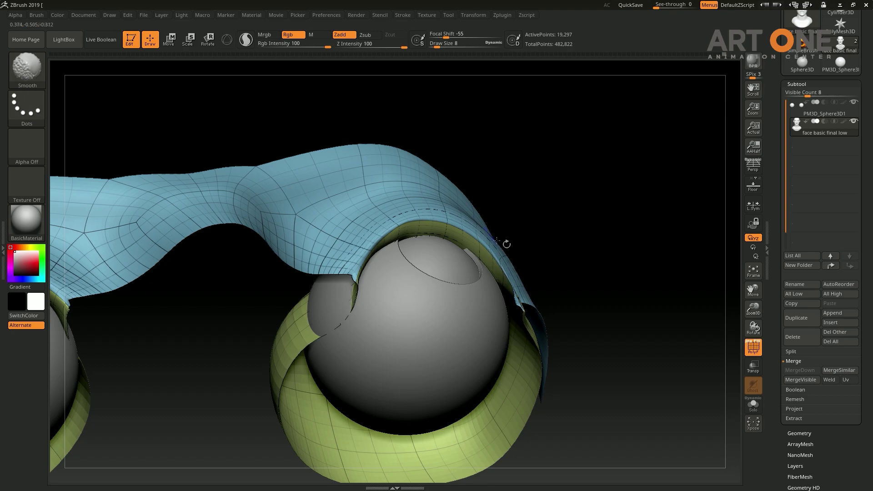
pyautogui.moveTo(497, 241)
pyautogui.mouseDown()
pyautogui.moveTo(604, 230)
pyautogui.moveTo(614, 264)
pyautogui.moveTo(673, 293)
pyautogui.moveTo(595, 269)
pyautogui.mouseUp()
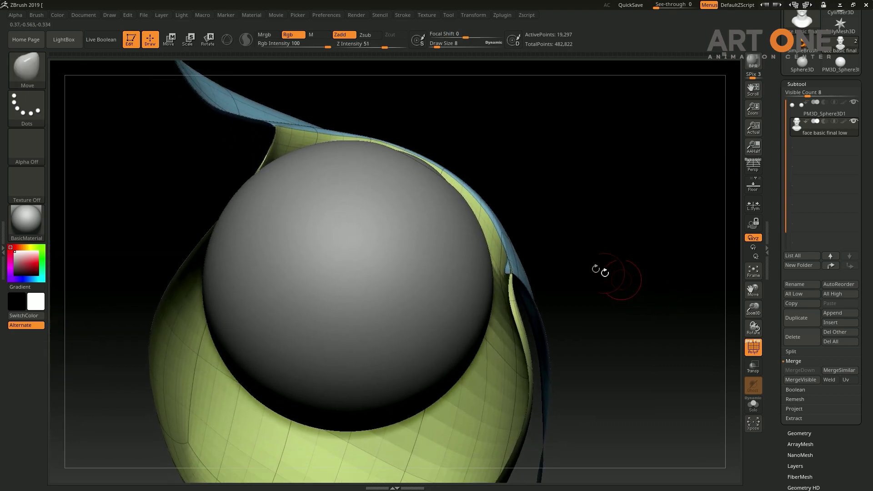
# Step: Isolate and smooth the lid strip below the eyeball, then unhide the full head
pyautogui.keyDown('ctrl'); pyautogui.keyDown('shift'); pyautogui.moveTo(503, 197); pyautogui.dragTo(658, 370); pyautogui.keyUp('shift'); pyautogui.keyUp('ctrl')
pyautogui.moveTo(658, 316)
pyautogui.mouseDown()
pyautogui.moveTo(716, 271)
pyautogui.moveTo(600, 380)
pyautogui.moveTo(647, 314)
pyautogui.mouseUp()
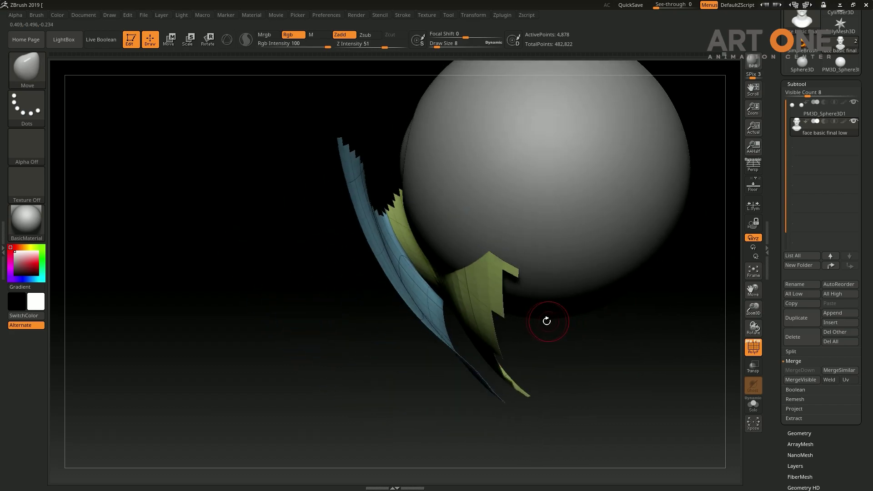
pyautogui.press('w')
pyautogui.moveTo(432, 175)
pyautogui.mouseDown()
pyautogui.moveTo(627, 312)
pyautogui.moveTo(437, 351)
pyautogui.moveTo(646, 340)
pyautogui.moveTo(523, 362)
pyautogui.mouseUp()
pyautogui.press('q')
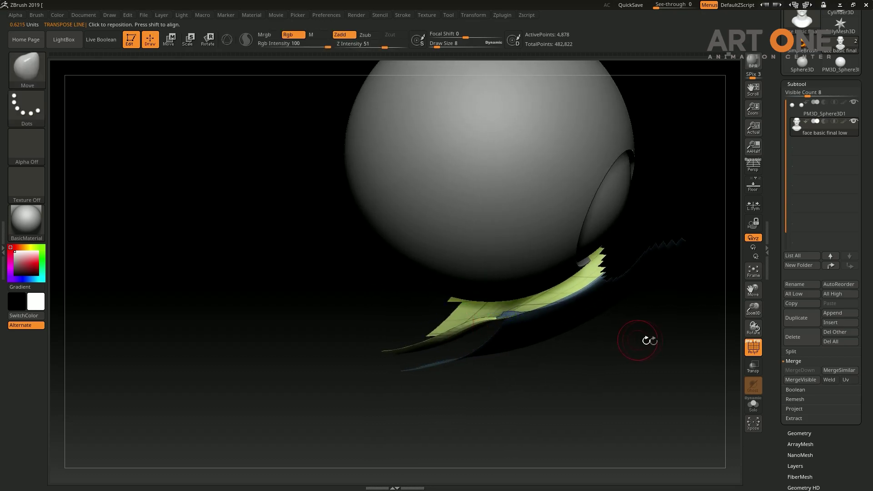
pyautogui.moveTo(649, 341); pyautogui.dragTo(589, 361)
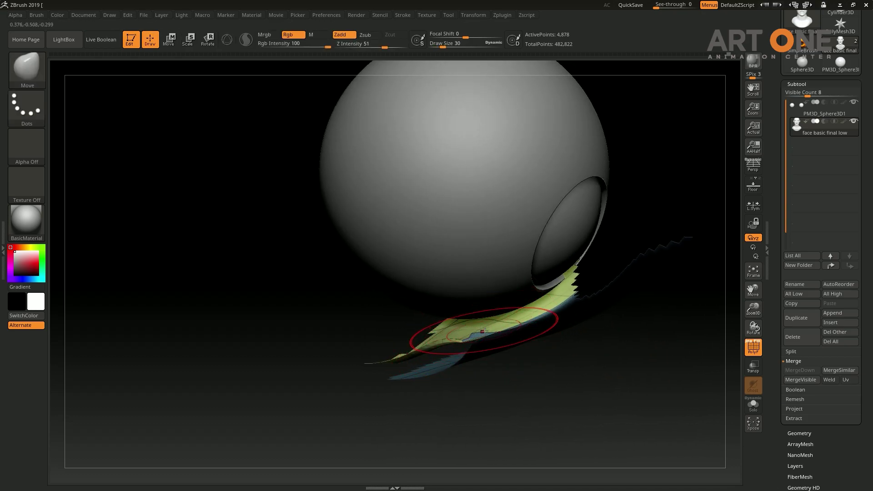
pyautogui.press('shift')
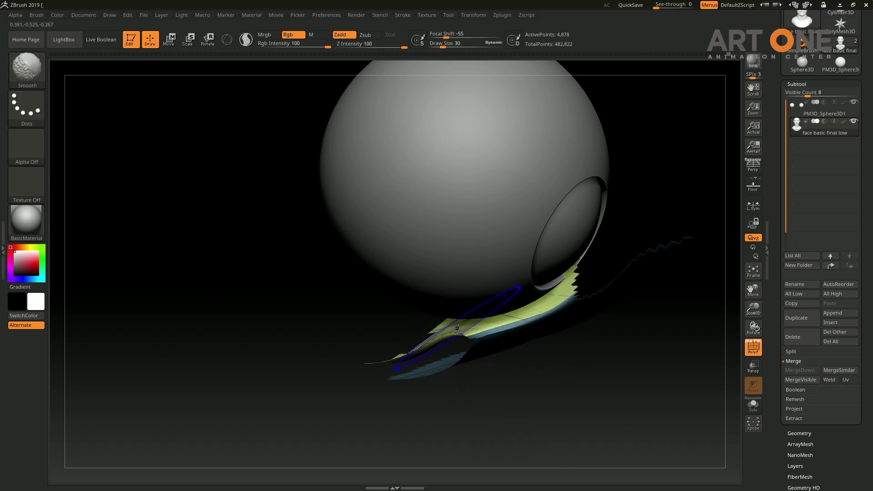
pyautogui.moveTo(614, 361); pyautogui.dragTo(532, 294)
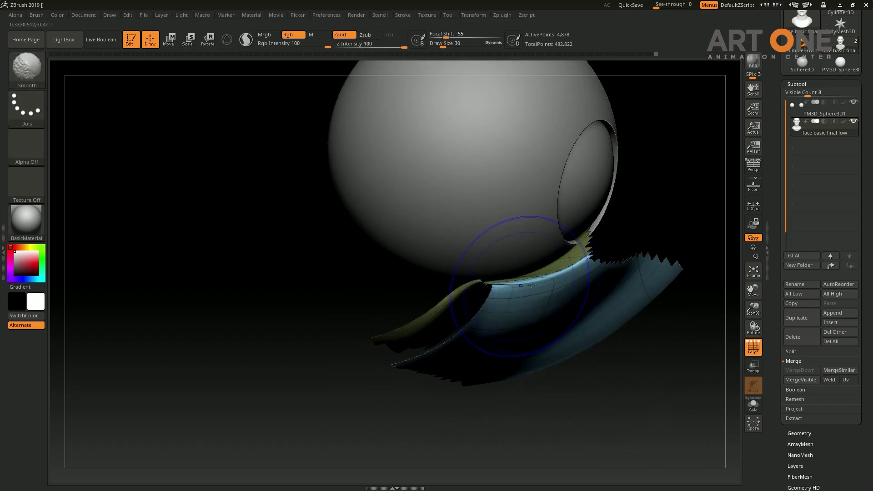
pyautogui.moveTo(474, 290)
pyautogui.mouseDown()
pyautogui.moveTo(293, 277)
pyautogui.moveTo(356, 347)
pyautogui.moveTo(577, 386)
pyautogui.moveTo(710, 221)
pyautogui.mouseUp()
pyautogui.keyDown('ctrl'); pyautogui.keyDown('shift'); pyautogui.click(710, 221); pyautogui.keyUp('shift'); pyautogui.keyUp('ctrl')
# Step: Select PM3D_Sphere3D1 with PolyF off and move both eyeballs sideways along X with a transpose line
pyautogui.moveTo(643, 175); pyautogui.dragTo(634, 156)
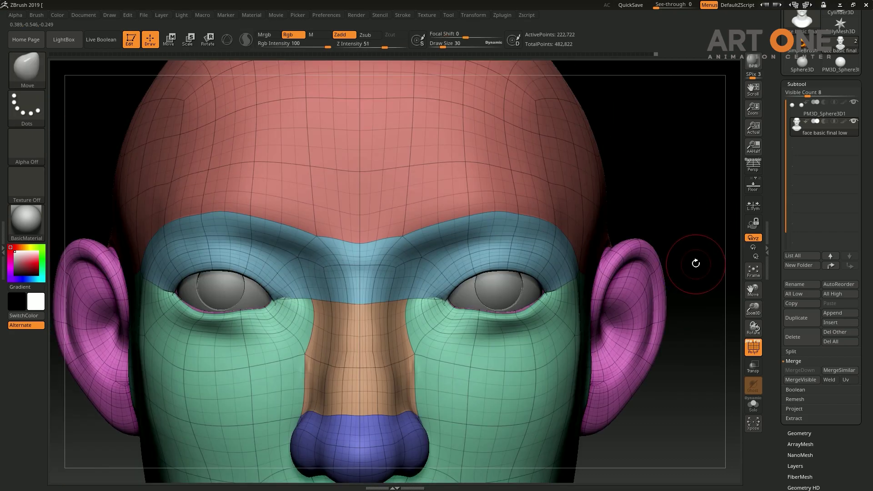
pyautogui.moveTo(696, 263)
pyautogui.mouseDown()
pyautogui.moveTo(674, 220)
pyautogui.moveTo(695, 216)
pyautogui.moveTo(655, 213)
pyautogui.moveTo(679, 250)
pyautogui.moveTo(668, 232)
pyautogui.moveTo(618, 221)
pyautogui.mouseUp()
pyautogui.moveTo(109, 219)
pyautogui.mouseDown()
pyautogui.moveTo(612, 170)
pyautogui.moveTo(634, 209)
pyautogui.moveTo(529, 252)
pyautogui.mouseUp()
pyautogui.press('f')
pyautogui.keyDown('alt'); pyautogui.click(476, 254); pyautogui.keyUp('alt')
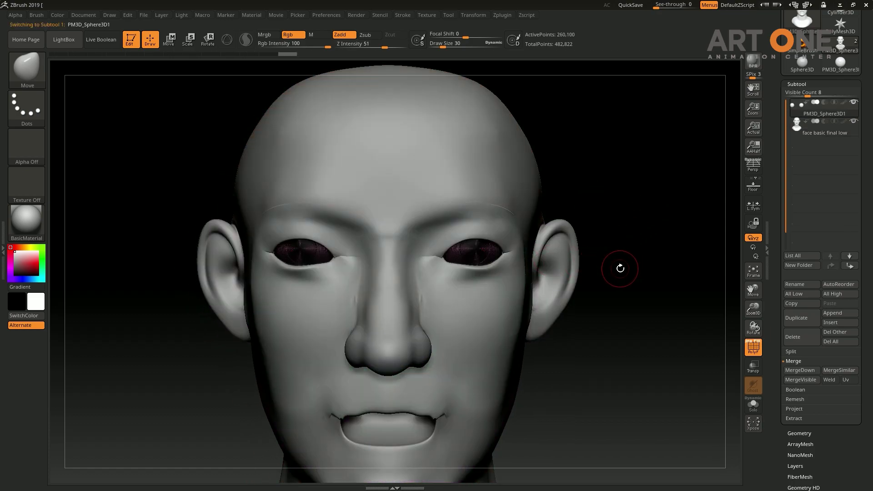
pyautogui.press('w')
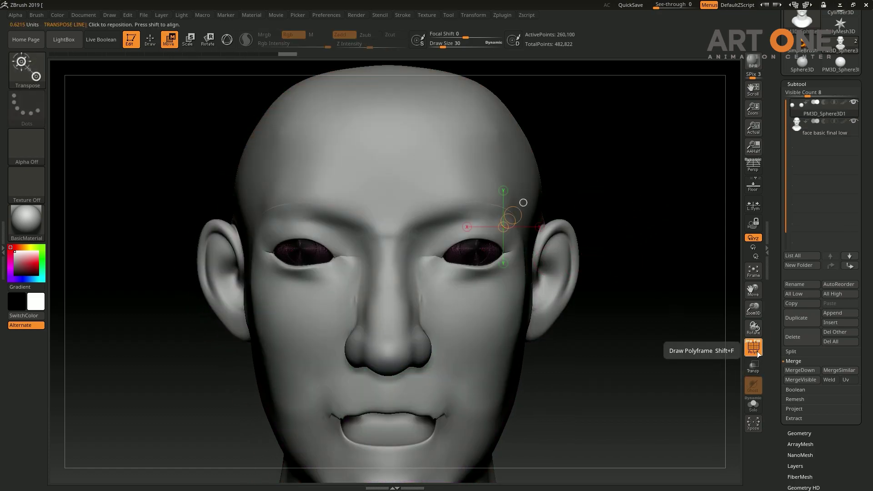
pyautogui.click(757, 353)
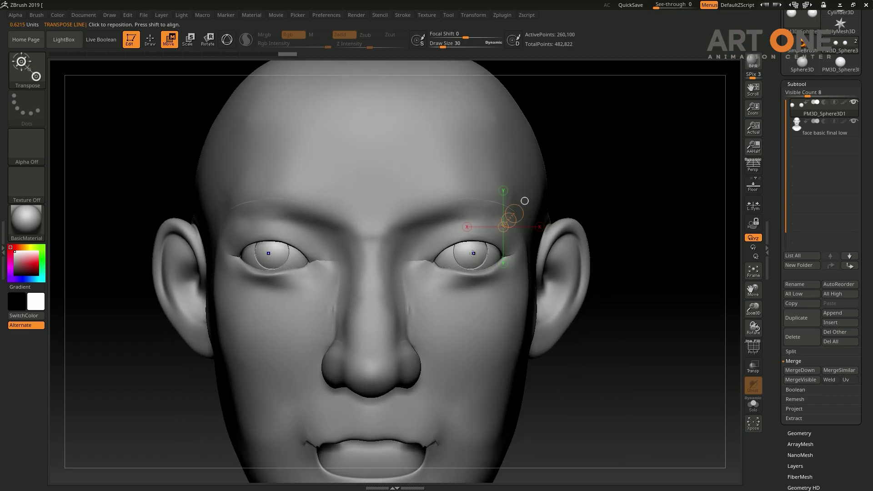
pyautogui.moveTo(468, 254); pyautogui.dragTo(717, 253)
pyautogui.click(591, 253)
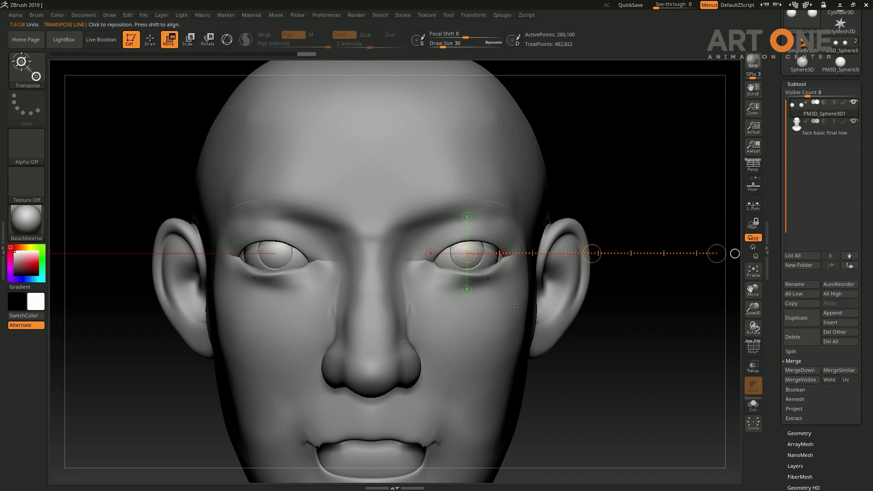
# Step: Show polygroups on the face subtool and reshape the eye corners with a size-114 Move brush
pyautogui.press('q')
pyautogui.keyDown('alt'); pyautogui.click(507, 321); pyautogui.keyUp('alt')
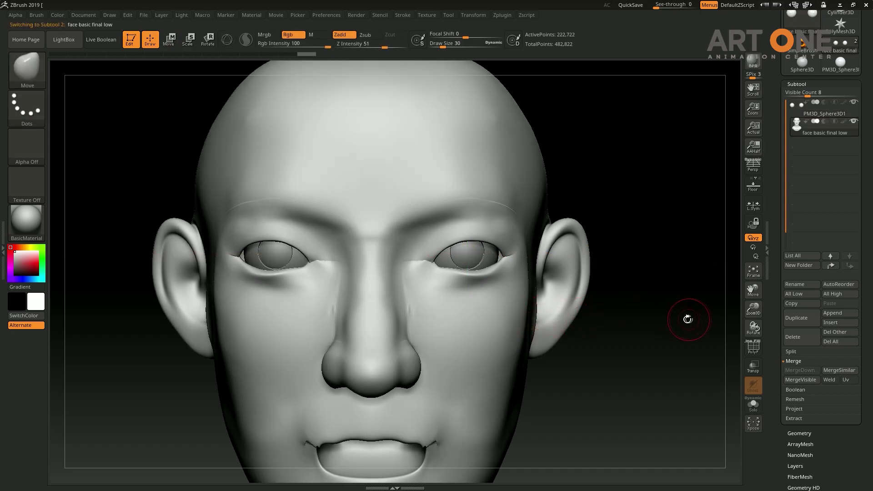
pyautogui.hotkey('shift', 'f')
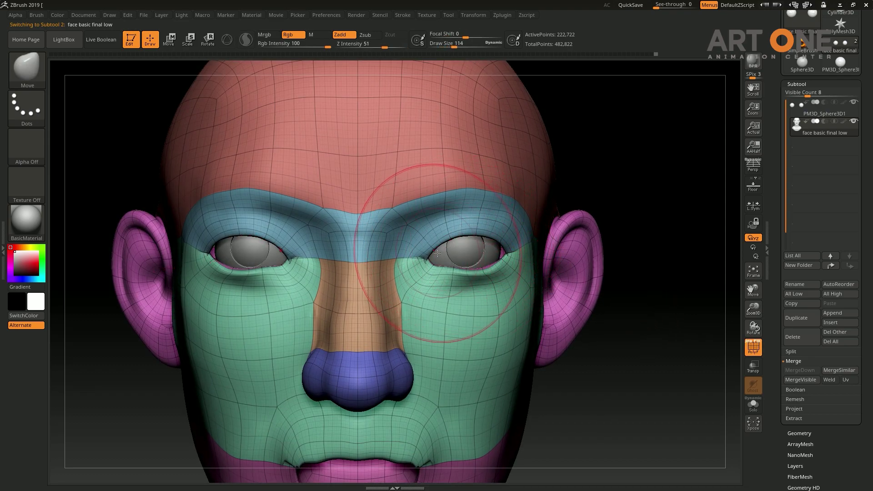
pyautogui.press('s')
pyautogui.moveTo(428, 255); pyautogui.dragTo(425, 259)
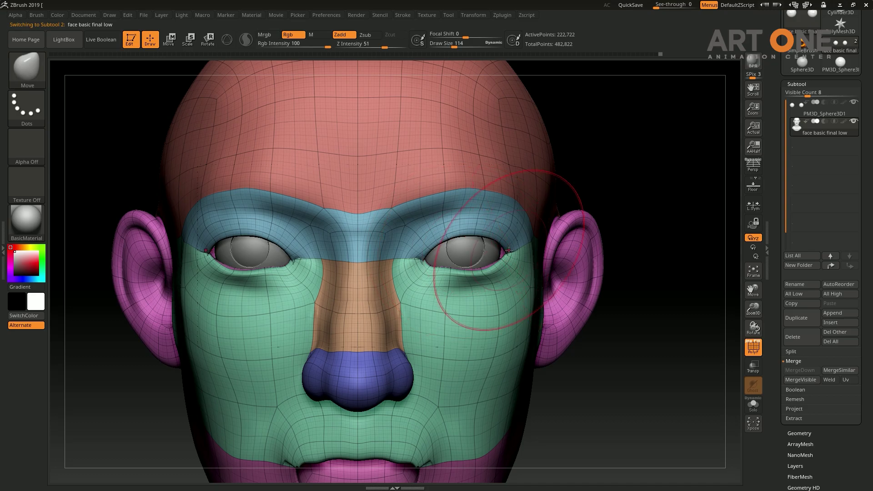
pyautogui.moveTo(507, 252); pyautogui.dragTo(501, 253)
pyautogui.moveTo(650, 259)
pyautogui.mouseDown()
pyautogui.moveTo(675, 194)
pyautogui.moveTo(672, 279)
pyautogui.mouseUp()
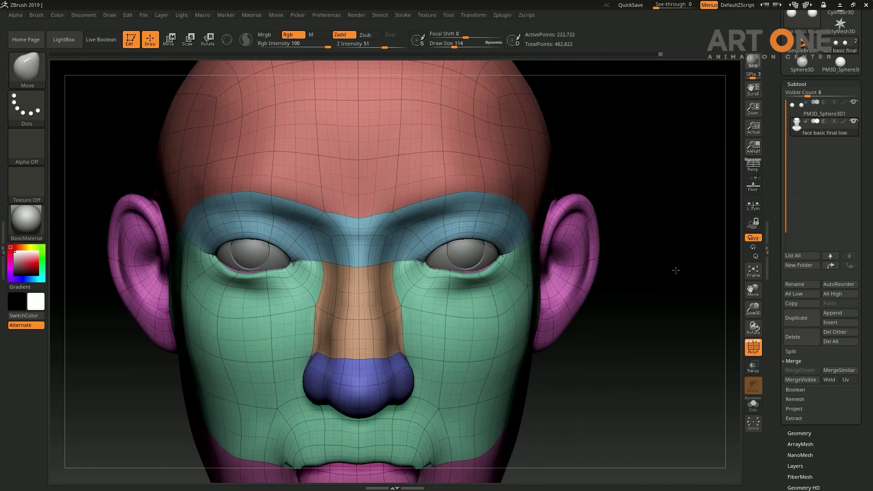
# Step: Pull both lower eyelids up over the eyeballs using Move brush sizes 68 and 54
pyautogui.press('w')
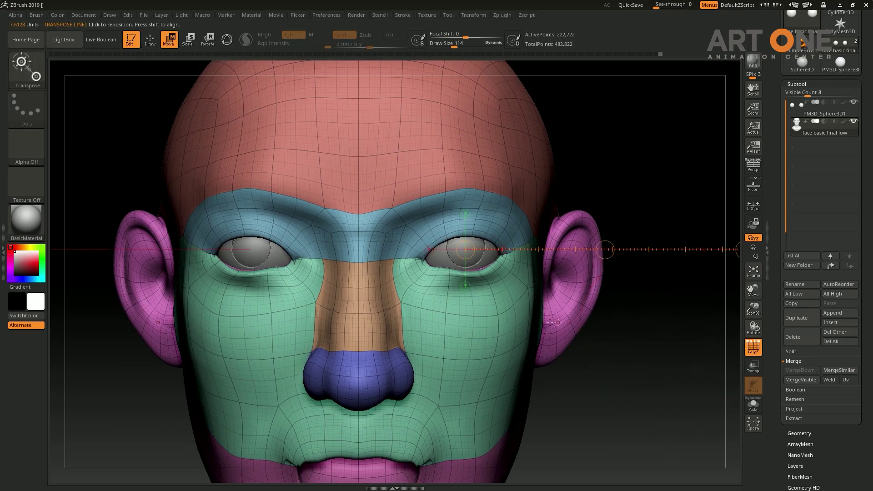
pyautogui.moveTo(463, 315); pyautogui.dragTo(550, 315)
pyautogui.press('q')
pyautogui.keyDown('alt'); pyautogui.moveTo(653, 321); pyautogui.dragTo(546, 264); pyautogui.keyUp('alt')
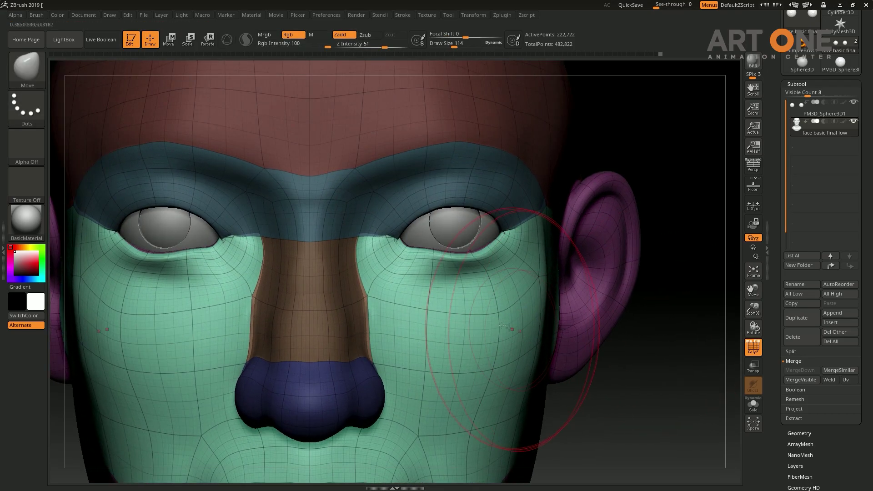
pyautogui.press('[')
pyautogui.press('[')
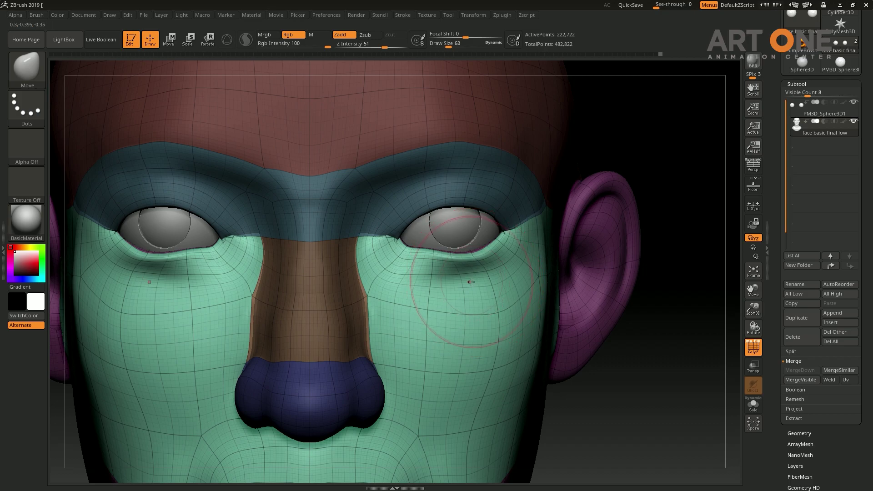
pyautogui.moveTo(464, 283)
pyautogui.mouseDown()
pyautogui.moveTo(453, 271)
pyautogui.moveTo(494, 294)
pyautogui.moveTo(455, 266)
pyautogui.mouseUp()
pyautogui.press(']')
pyautogui.moveTo(395, 264); pyautogui.dragTo(391, 252)
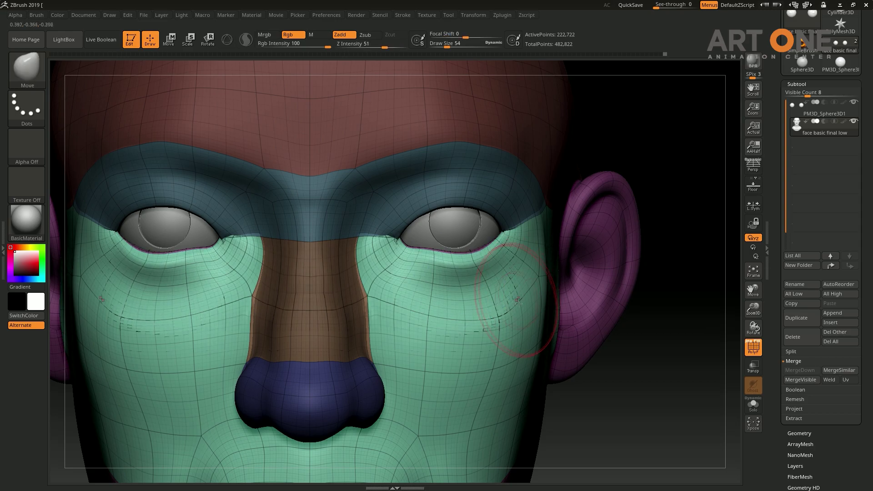
pyautogui.moveTo(668, 295); pyautogui.dragTo(506, 288)
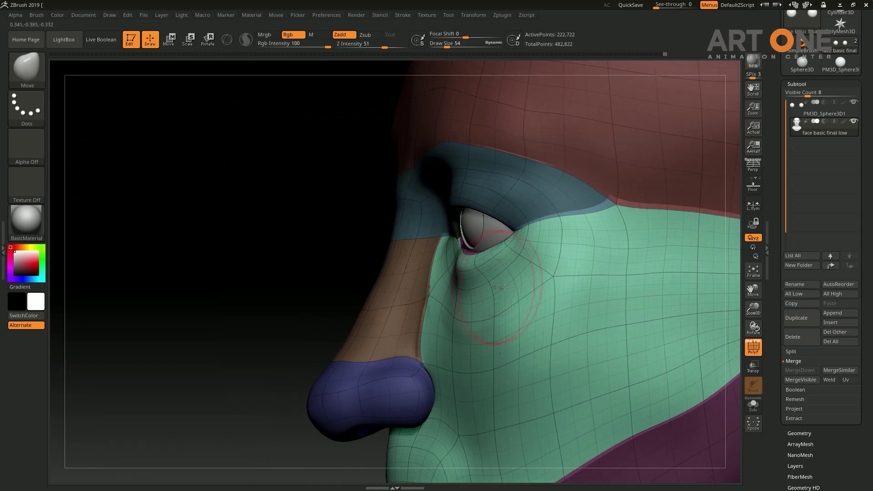
# Step: Pull the brow edge down and cheek back, undo a bump, and smooth the outer eye corner
pyautogui.keyDown('shift'); pyautogui.moveTo(310, 296); pyautogui.dragTo(563, 216); pyautogui.keyUp('shift')
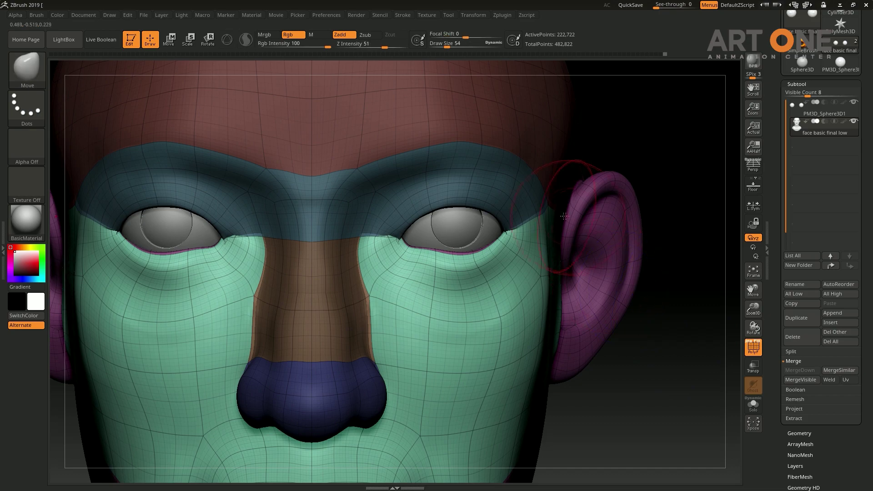
pyautogui.moveTo(711, 278); pyautogui.dragTo(587, 221)
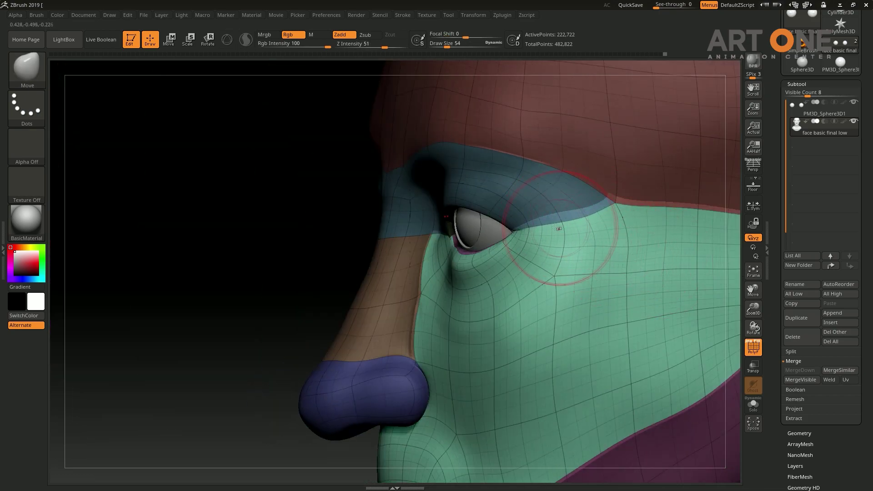
pyautogui.moveTo(648, 215); pyautogui.dragTo(651, 220)
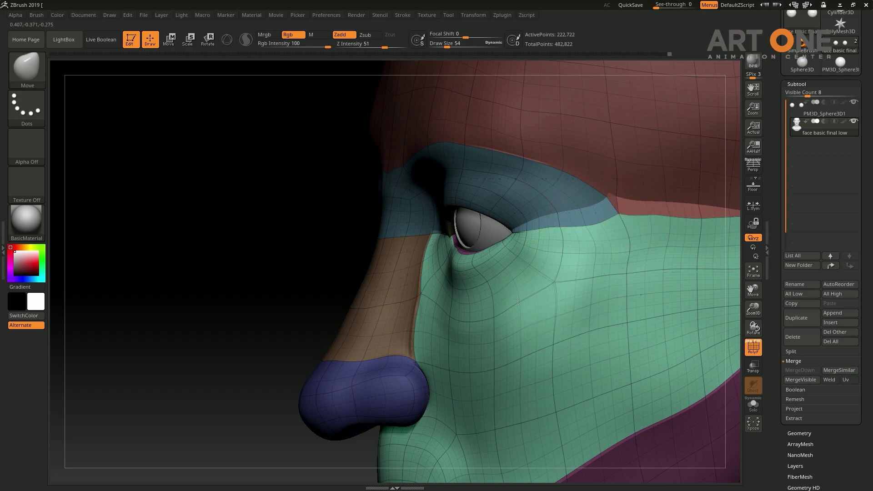
pyautogui.moveTo(564, 291); pyautogui.dragTo(560, 300)
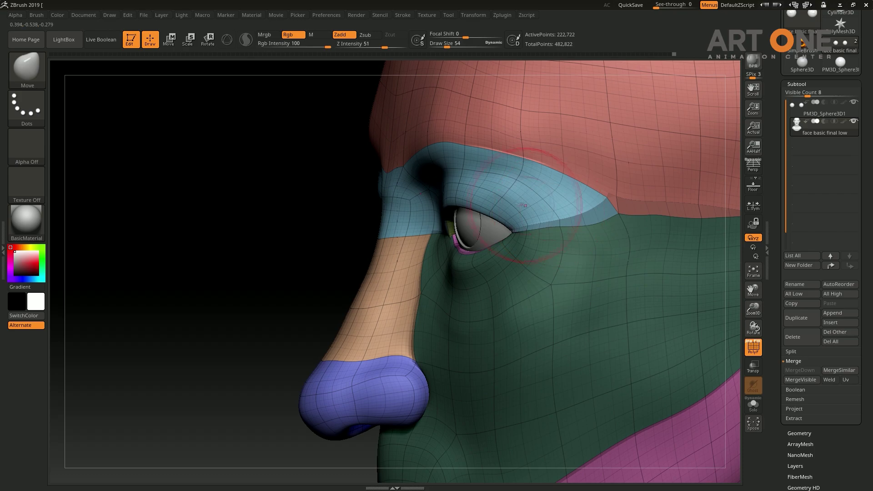
pyautogui.moveTo(263, 243); pyautogui.dragTo(620, 201)
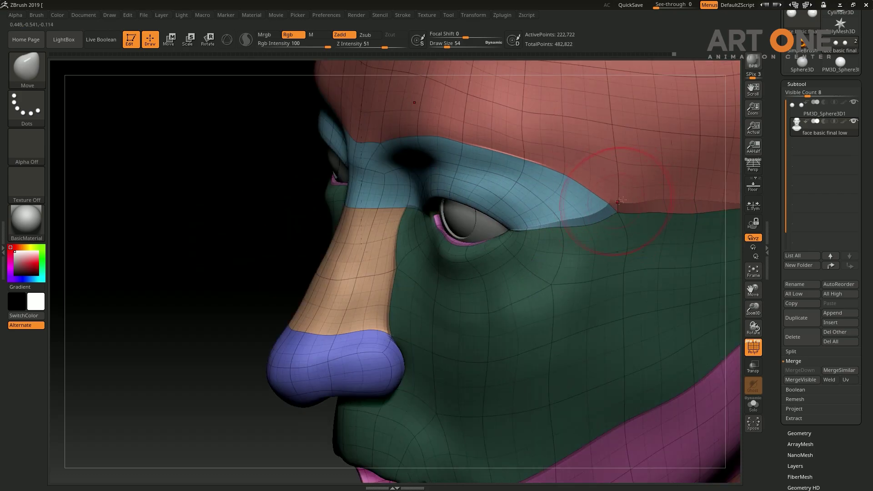
pyautogui.hotkey('ctrl', 'z')
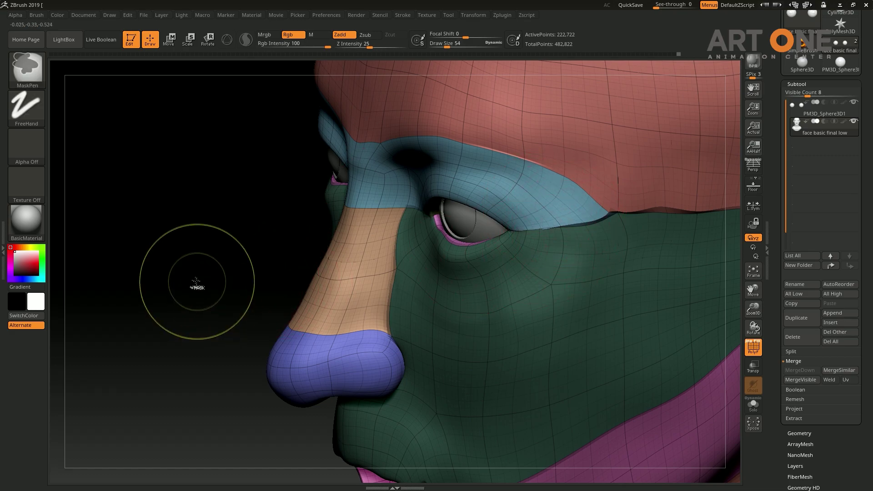
pyautogui.keyDown('shift'); pyautogui.moveTo(682, 225); pyautogui.dragTo(550, 235); pyautogui.keyUp('shift')
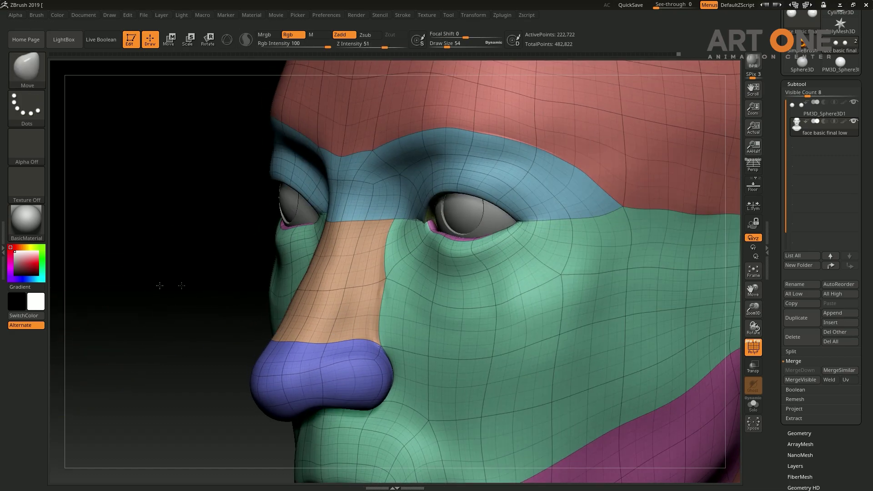
# Step: Reshape the middle of the cheek and push its lower border downward
pyautogui.moveTo(117, 307)
pyautogui.mouseDown()
pyautogui.moveTo(191, 300)
pyautogui.moveTo(702, 417)
pyautogui.moveTo(517, 342)
pyautogui.mouseUp()
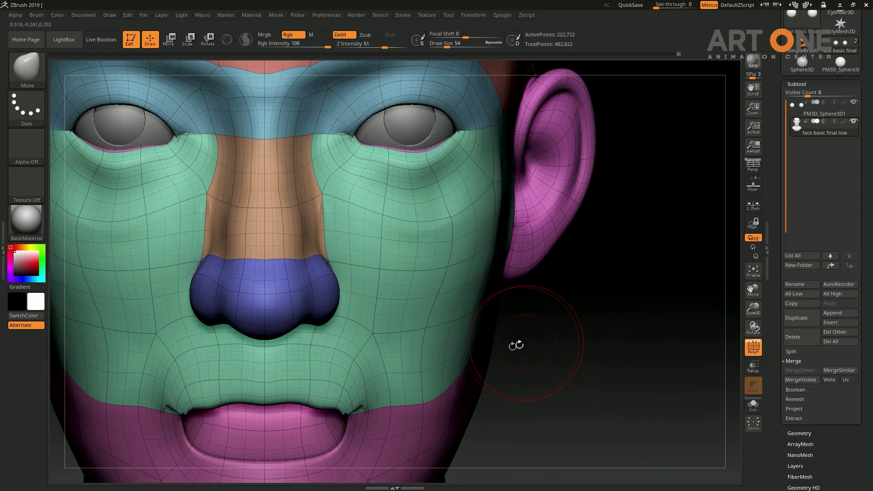
pyautogui.moveTo(598, 350); pyautogui.dragTo(439, 359)
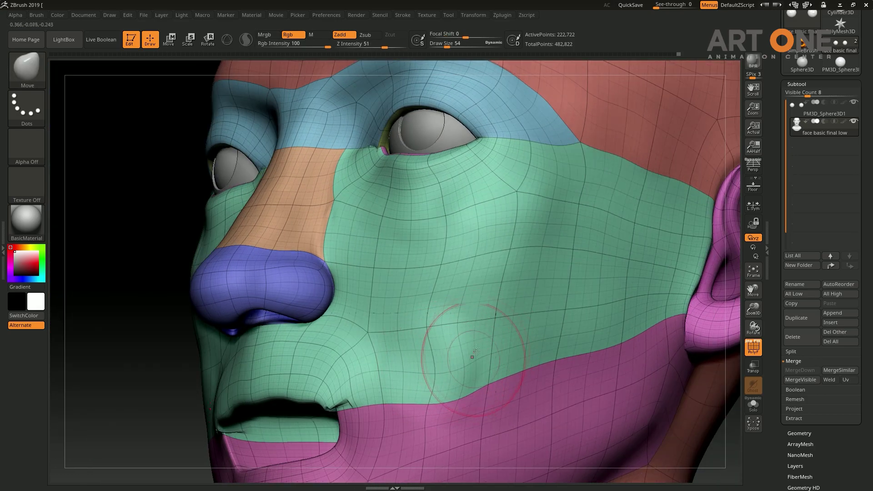
pyautogui.moveTo(516, 312); pyautogui.dragTo(502, 326)
pyautogui.moveTo(499, 396); pyautogui.dragTo(495, 411)
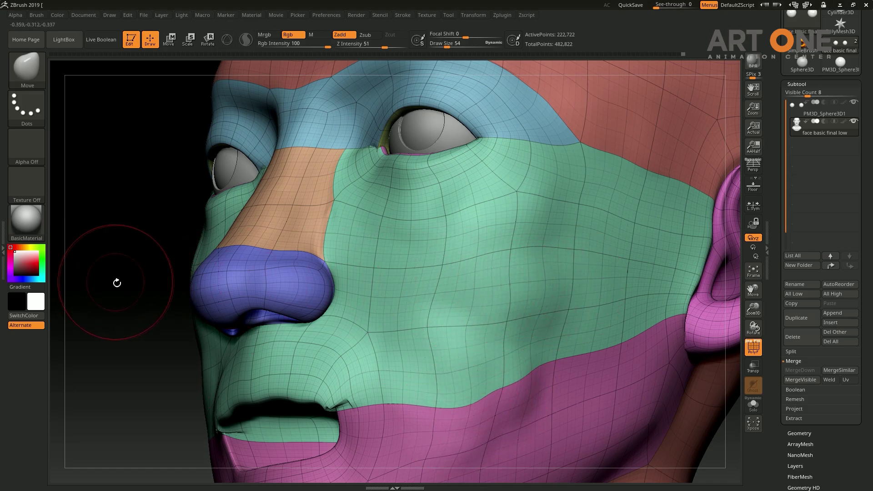
# Step: Smooth the cheek mesh from the upper cheek down to its boundary with the jaw band
pyautogui.moveTo(116, 282); pyautogui.dragTo(191, 287)
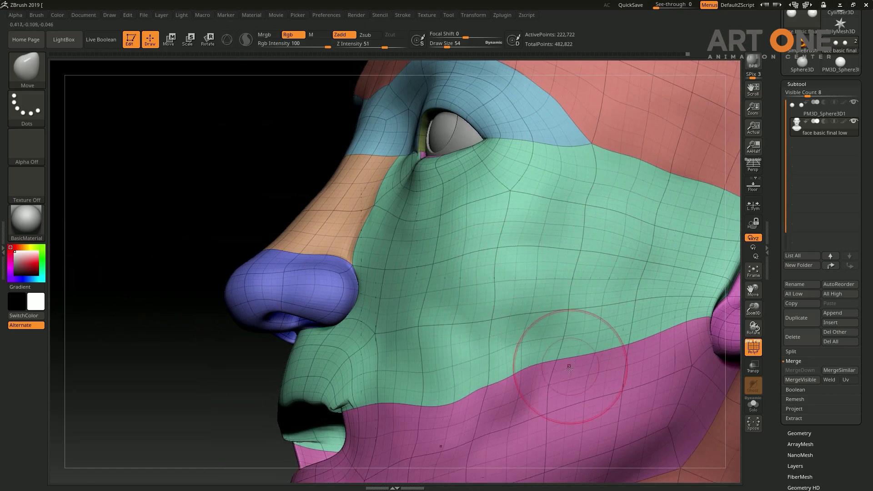
pyautogui.keyDown('shift'); pyautogui.moveTo(518, 254); pyautogui.dragTo(507, 358); pyautogui.keyUp('shift')
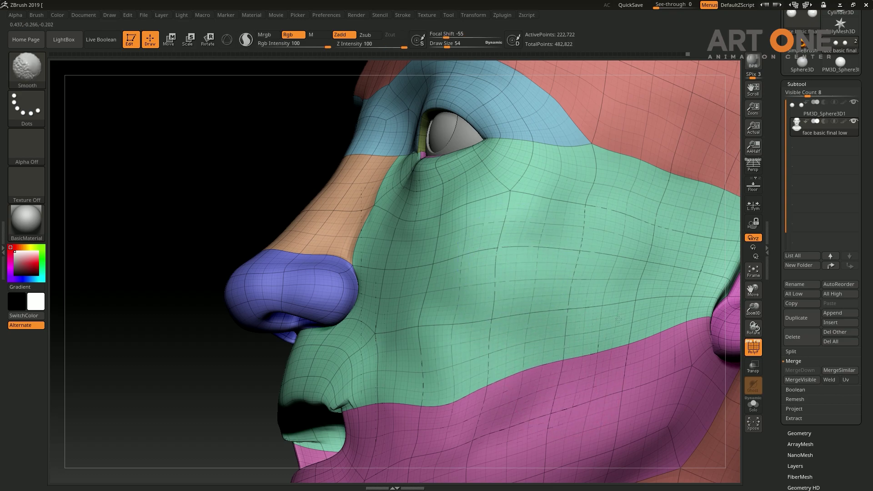
pyautogui.moveTo(670, 268)
pyautogui.keyDown('shift'); pyautogui.mouseDown()
pyautogui.moveTo(662, 224)
pyautogui.moveTo(620, 230)
pyautogui.mouseUp(); pyautogui.keyUp('shift')
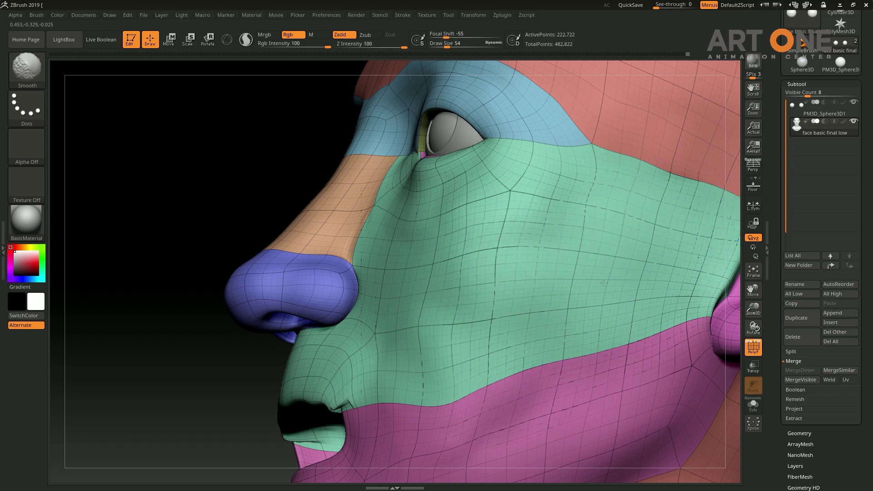
pyautogui.keyDown('shift'); pyautogui.moveTo(491, 386); pyautogui.dragTo(468, 361); pyautogui.keyUp('shift')
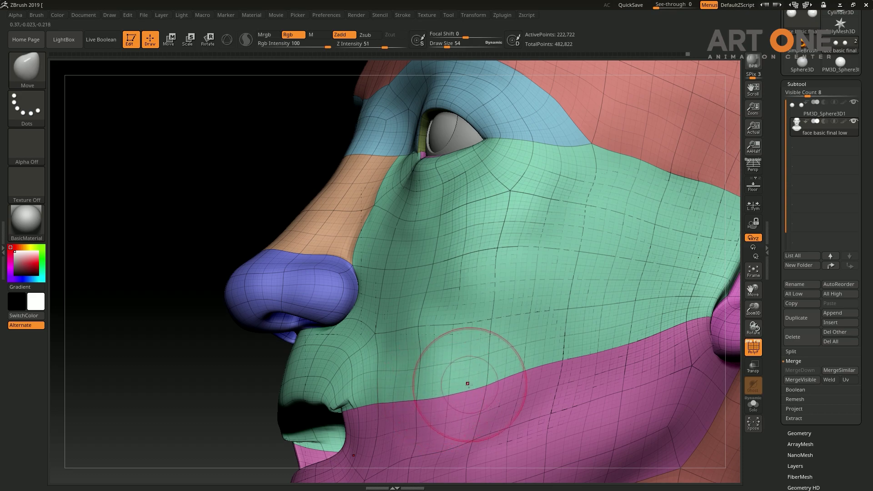
pyautogui.keyDown('shift'); pyautogui.moveTo(481, 423); pyautogui.dragTo(456, 412); pyautogui.keyUp('shift')
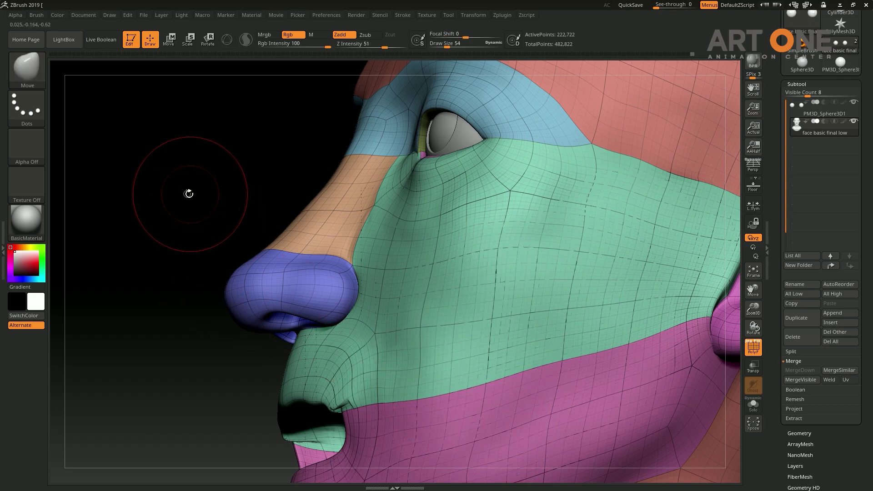
pyautogui.moveTo(187, 192)
pyautogui.mouseDown()
pyautogui.moveTo(704, 373)
pyautogui.moveTo(522, 291)
pyautogui.mouseUp()
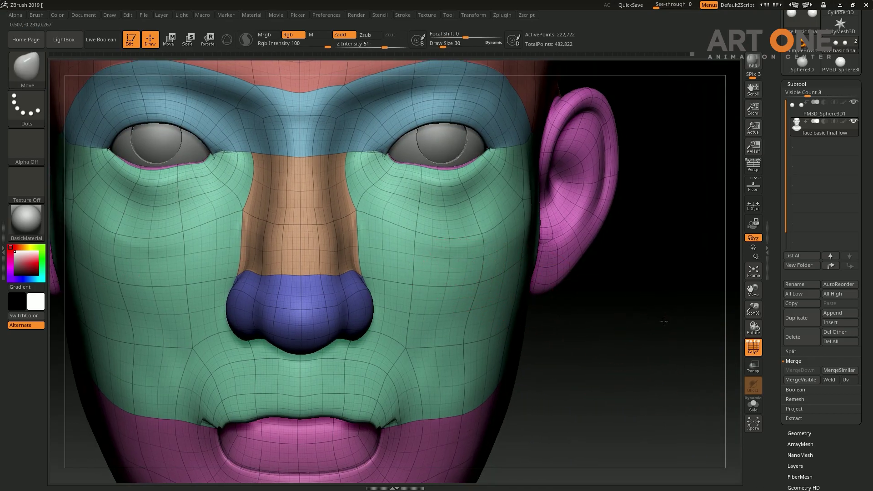
pyautogui.moveTo(662, 318); pyautogui.dragTo(545, 282)
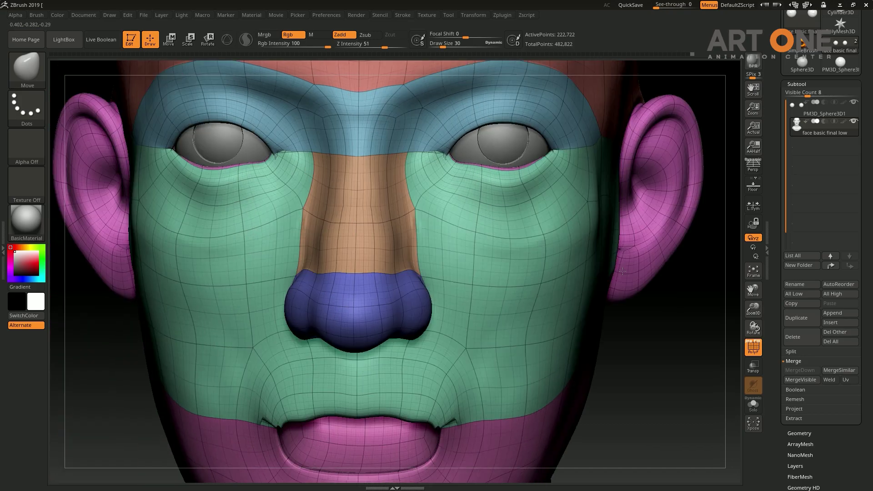
pyautogui.moveTo(613, 255); pyautogui.dragTo(282, 227)
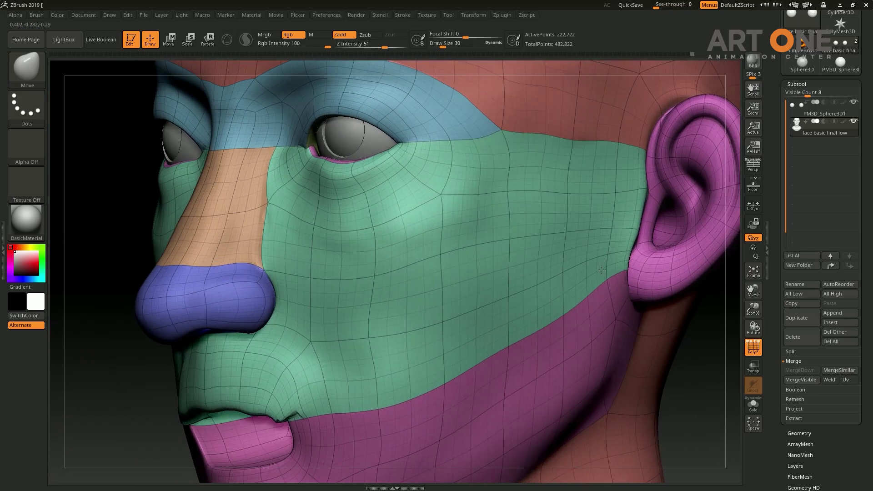
pyautogui.keyDown('alt'); pyautogui.moveTo(74, 172); pyautogui.dragTo(272, 233); pyautogui.keyUp('alt')
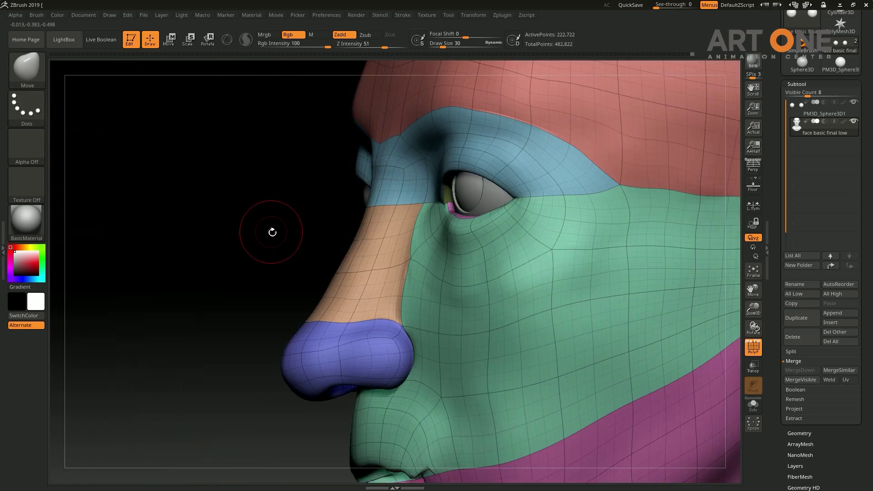
pyautogui.press('w')
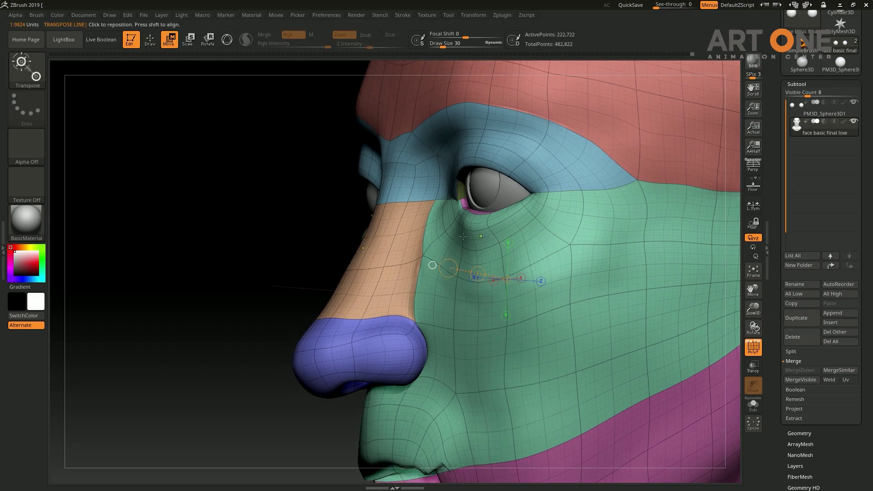
pyautogui.moveTo(213, 268); pyautogui.dragTo(136, 253)
pyautogui.moveTo(489, 335); pyautogui.dragTo(157, 335)
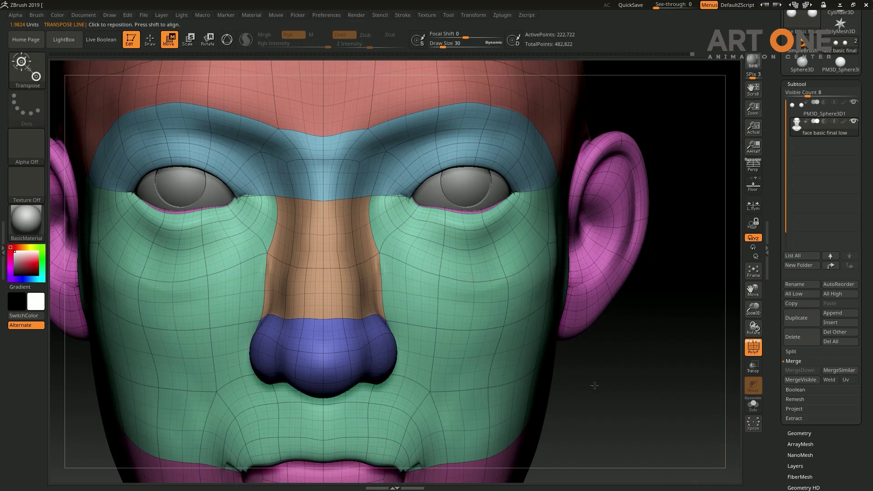
pyautogui.keyDown('alt'); pyautogui.moveTo(595, 385); pyautogui.dragTo(650, 322); pyautogui.keyUp('alt')
pyautogui.press('q')
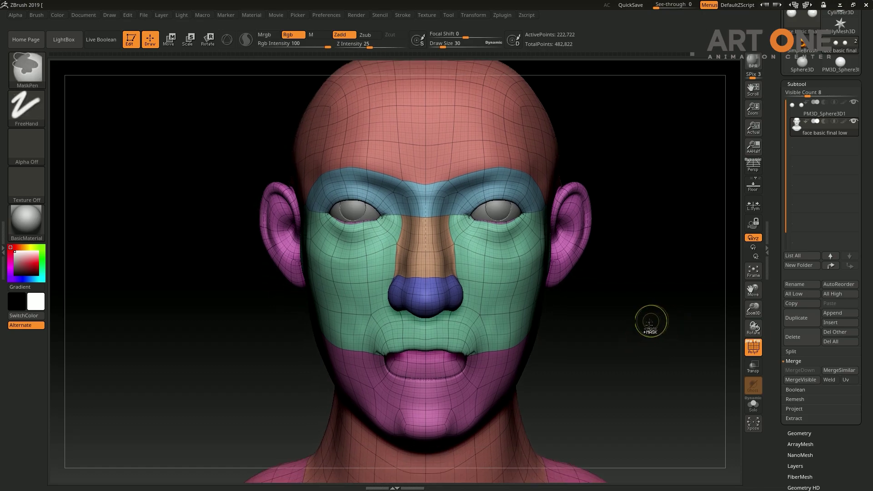
pyautogui.moveTo(688, 373)
pyautogui.keyDown('alt'); pyautogui.mouseDown()
pyautogui.moveTo(692, 355)
pyautogui.moveTo(655, 294)
pyautogui.moveTo(656, 317)
pyautogui.moveTo(653, 300)
pyautogui.moveTo(661, 305)
pyautogui.mouseUp(); pyautogui.keyUp('alt')
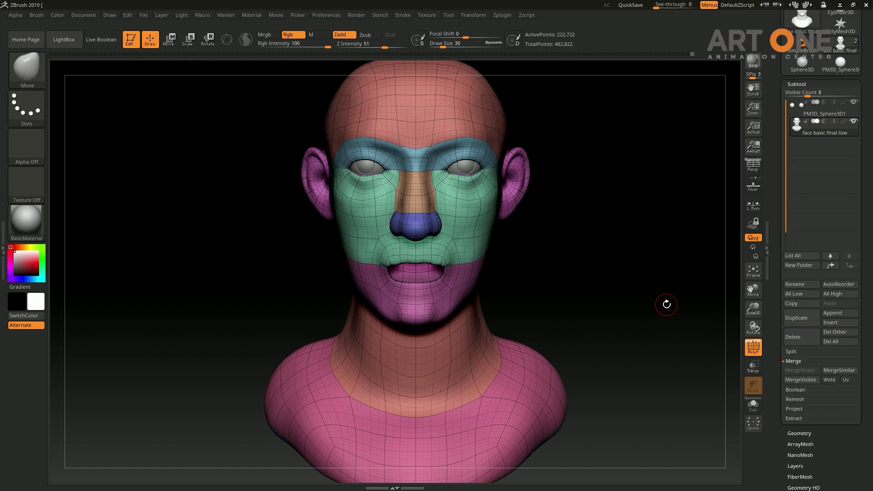
pyautogui.moveTo(662, 307)
pyautogui.mouseDown()
pyautogui.moveTo(639, 298)
pyautogui.moveTo(667, 301)
pyautogui.moveTo(666, 293)
pyautogui.moveTo(616, 267)
pyautogui.mouseUp()
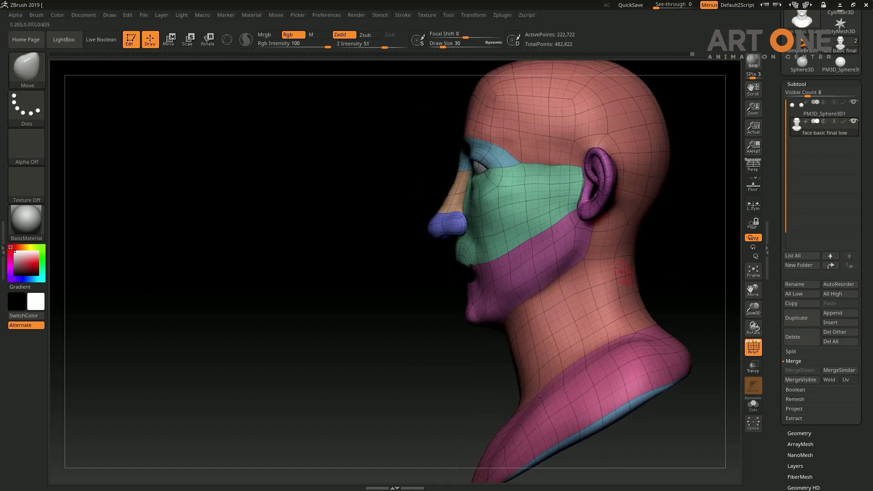